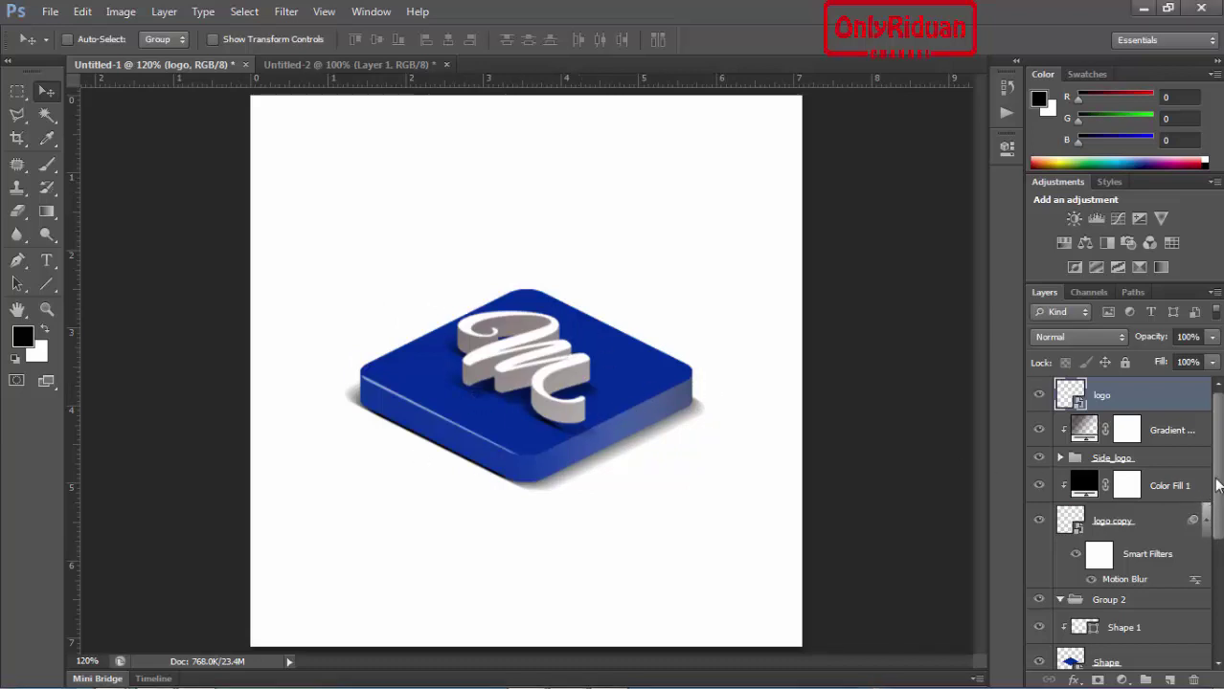
Open the tile's Shape smart object for editing.
{"action": "scroll", "coordinate": [1130, 527], "scroll_direction": "down", "scroll_amount": 2}
{"action": "scroll", "coordinate": [1111, 528], "scroll_direction": "down", "scroll_amount": 2}
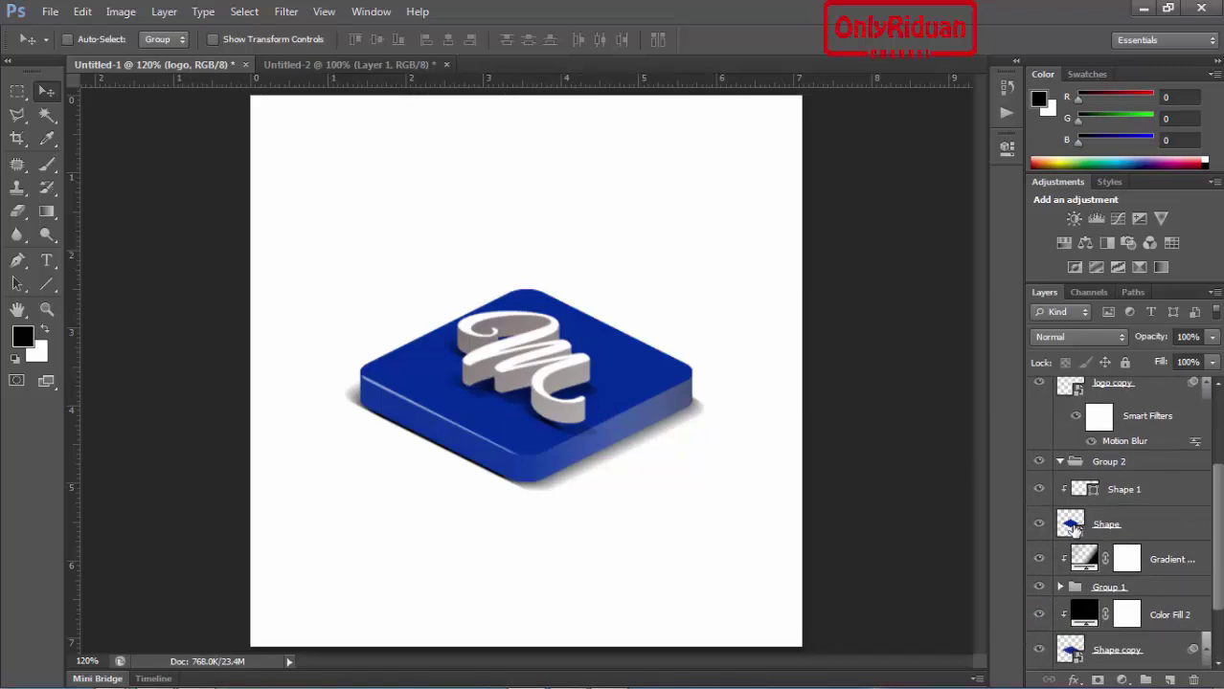
{"action": "double_click", "coordinate": [1072, 525]}
{"action": "left_click", "coordinate": [616, 292]}
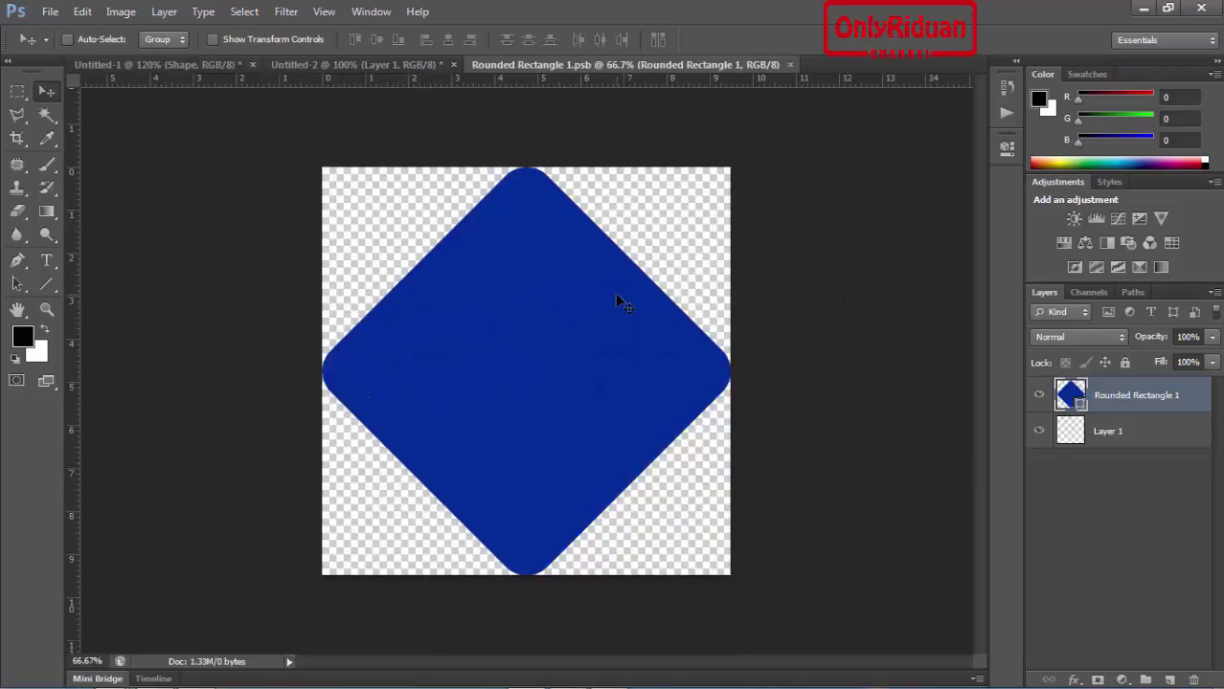
Change the diamond's fill to dark red, save and close Shape.psb, and select the logo layer.
{"action": "double_click", "coordinate": [1068, 396]}
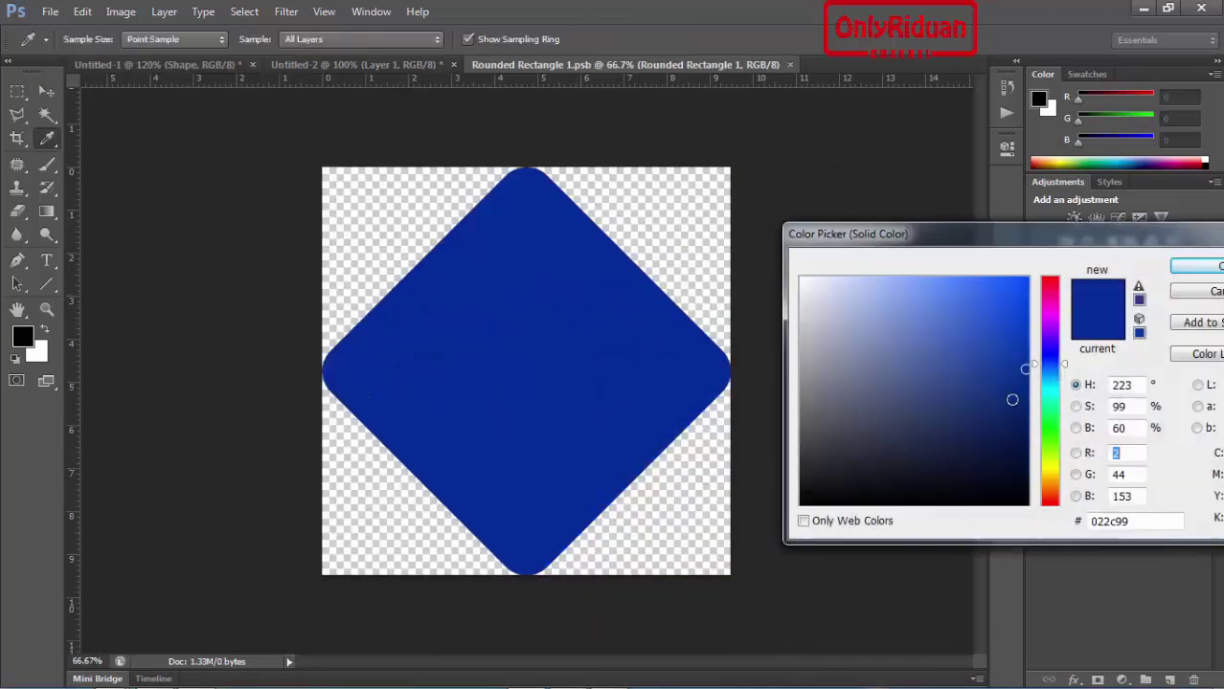
{"action": "mouse_move", "coordinate": [1033, 391]}
{"action": "left_mouse_down"}
{"action": "mouse_move", "coordinate": [1049, 400]}
{"action": "mouse_move", "coordinate": [1049, 440]}
{"action": "mouse_move", "coordinate": [1057, 288]}
{"action": "mouse_move", "coordinate": [1023, 327]}
{"action": "left_mouse_up"}
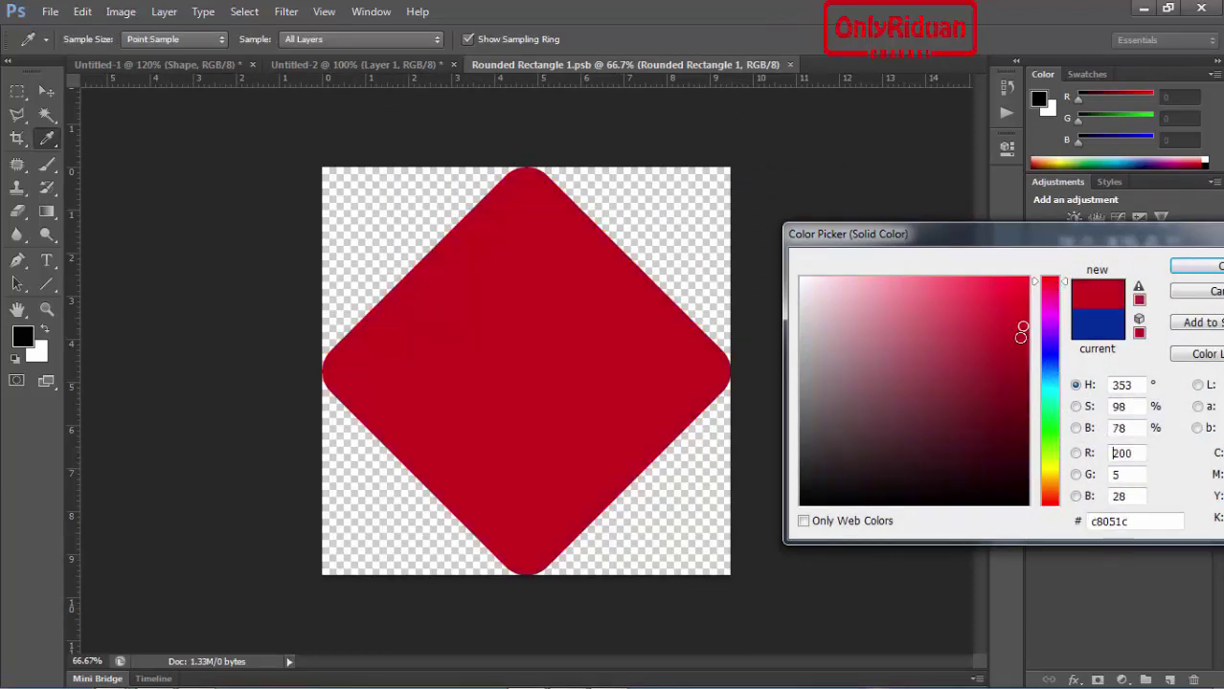
{"action": "left_click", "coordinate": [1192, 266]}
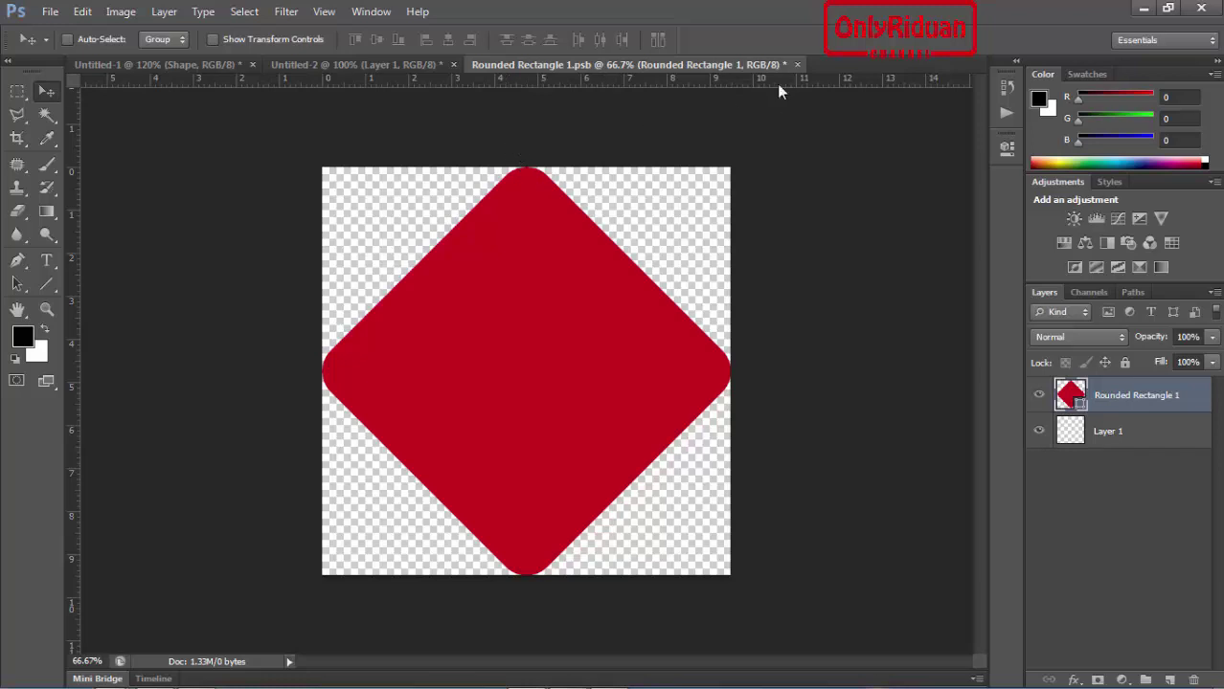
{"action": "left_click", "coordinate": [798, 64]}
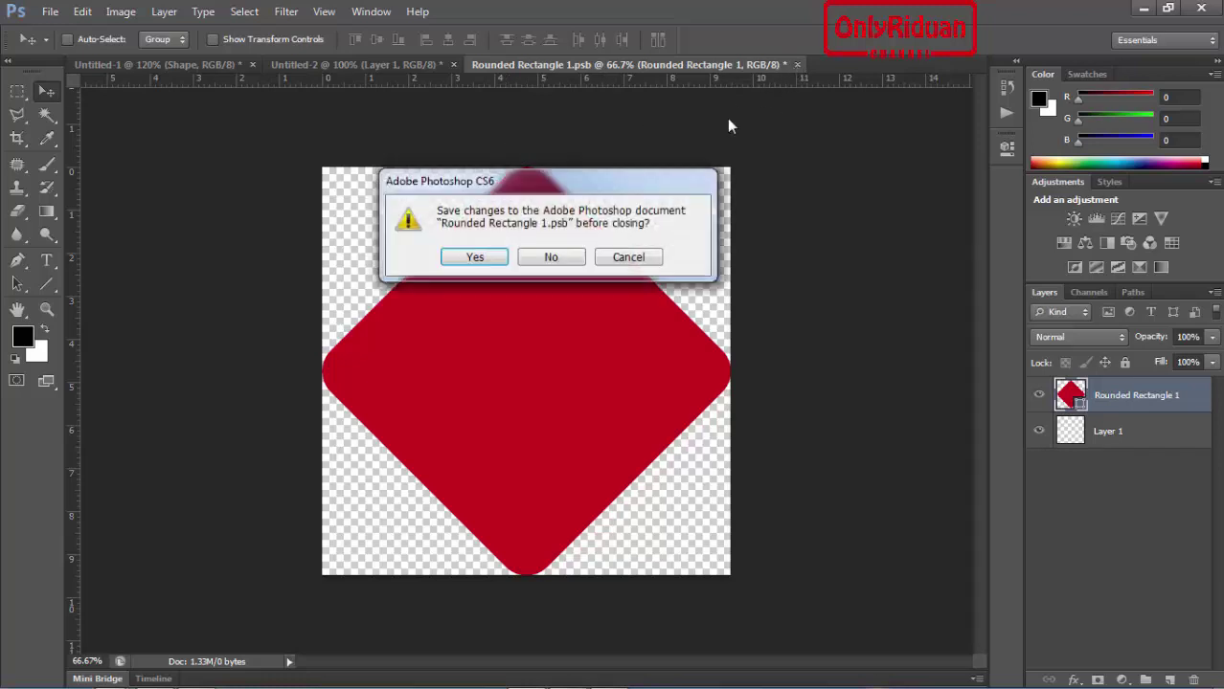
{"action": "left_click", "coordinate": [483, 260]}
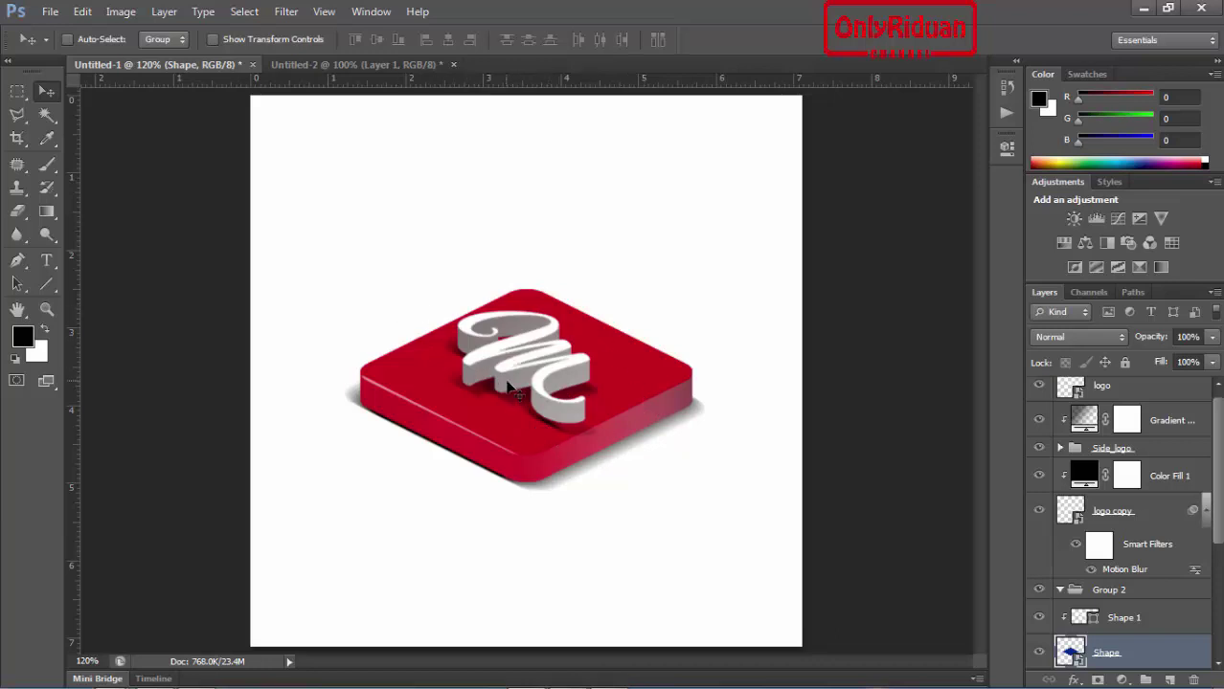
{"action": "left_click", "coordinate": [1091, 389]}
Open the logo smart object and its nested M smart object.
{"action": "double_click", "coordinate": [1076, 401]}
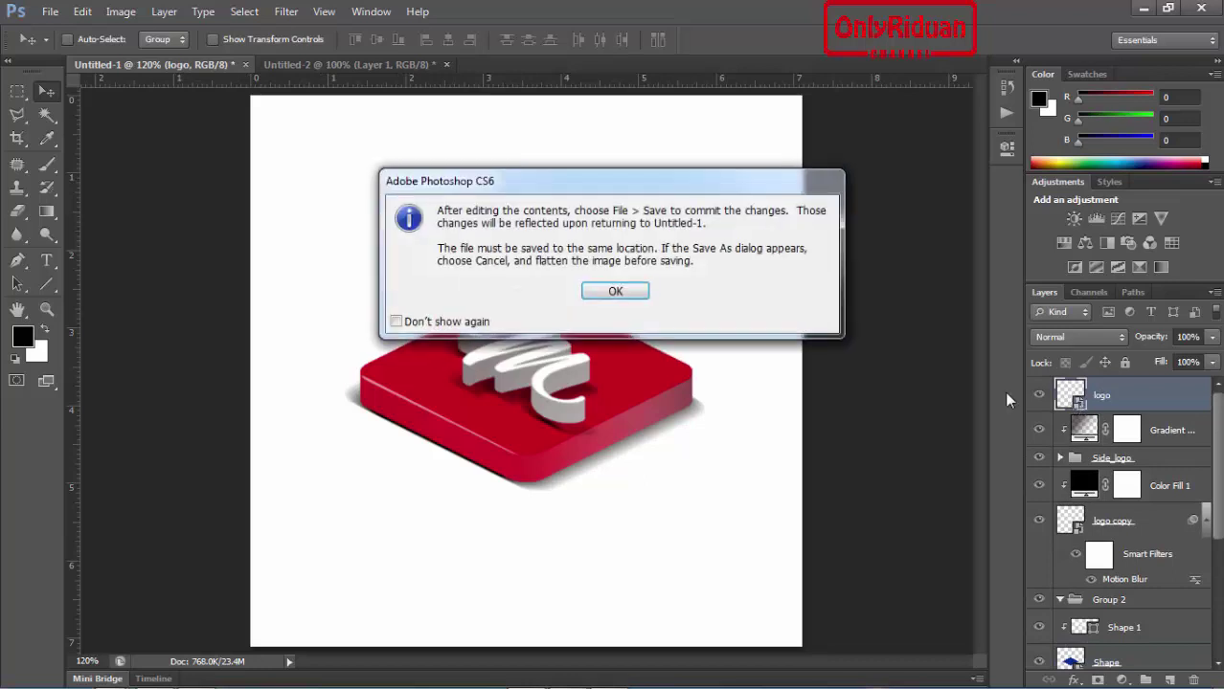
{"action": "left_click", "coordinate": [627, 293]}
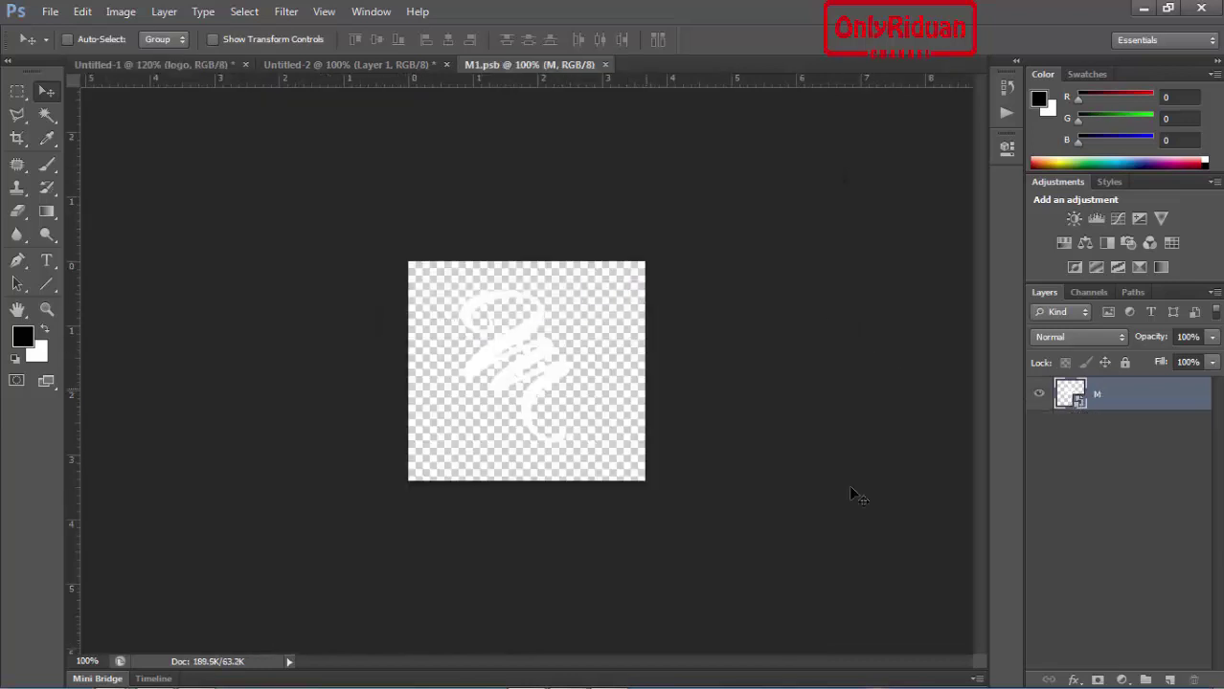
{"action": "double_click", "coordinate": [1069, 394]}
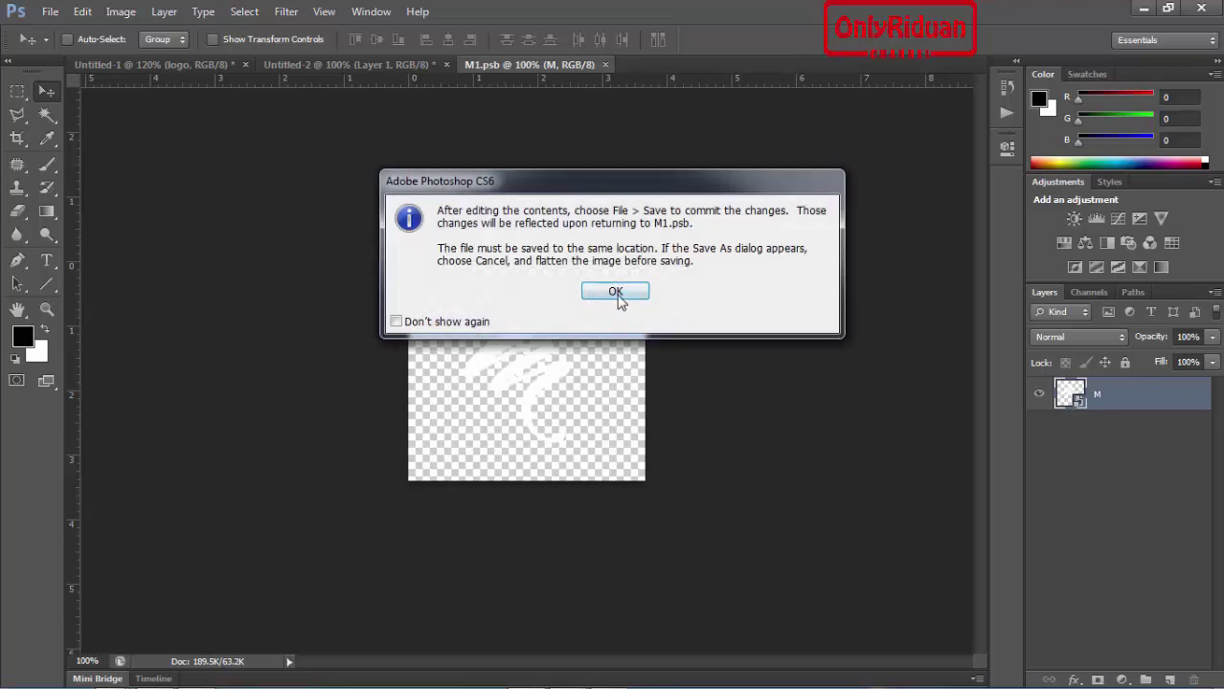
{"action": "left_click", "coordinate": [616, 292]}
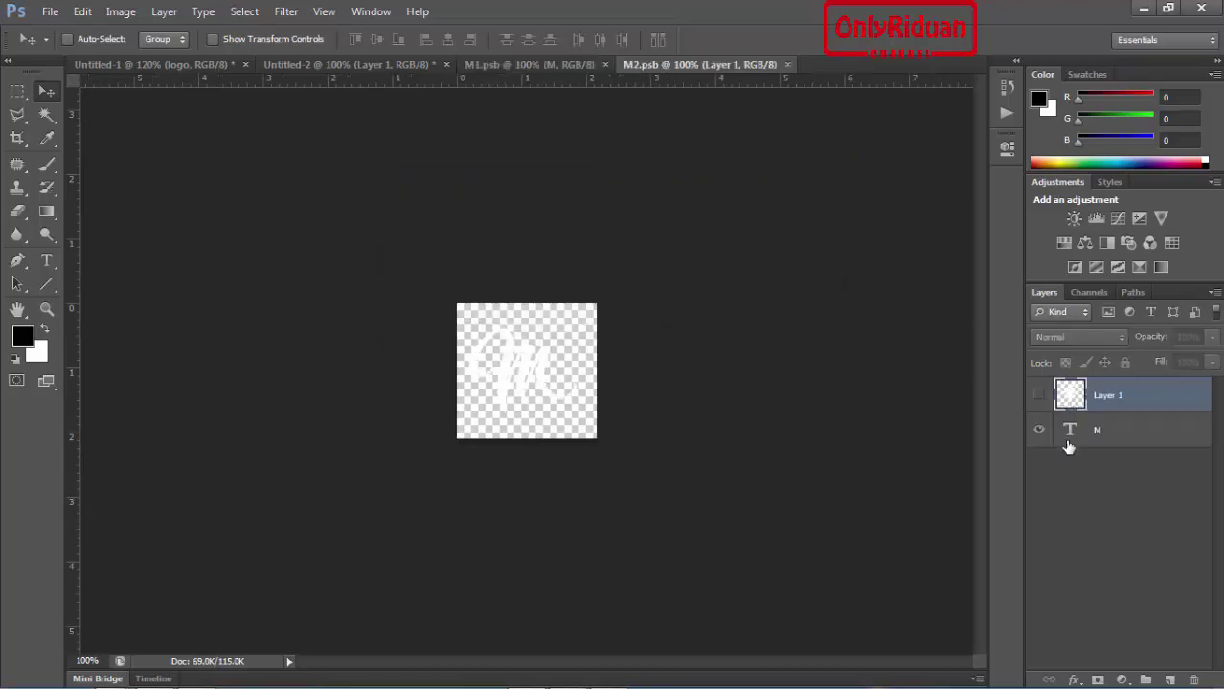
Show the f letter layer, hide the script M text, and save both nested files.
{"action": "left_click", "coordinate": [1038, 395]}
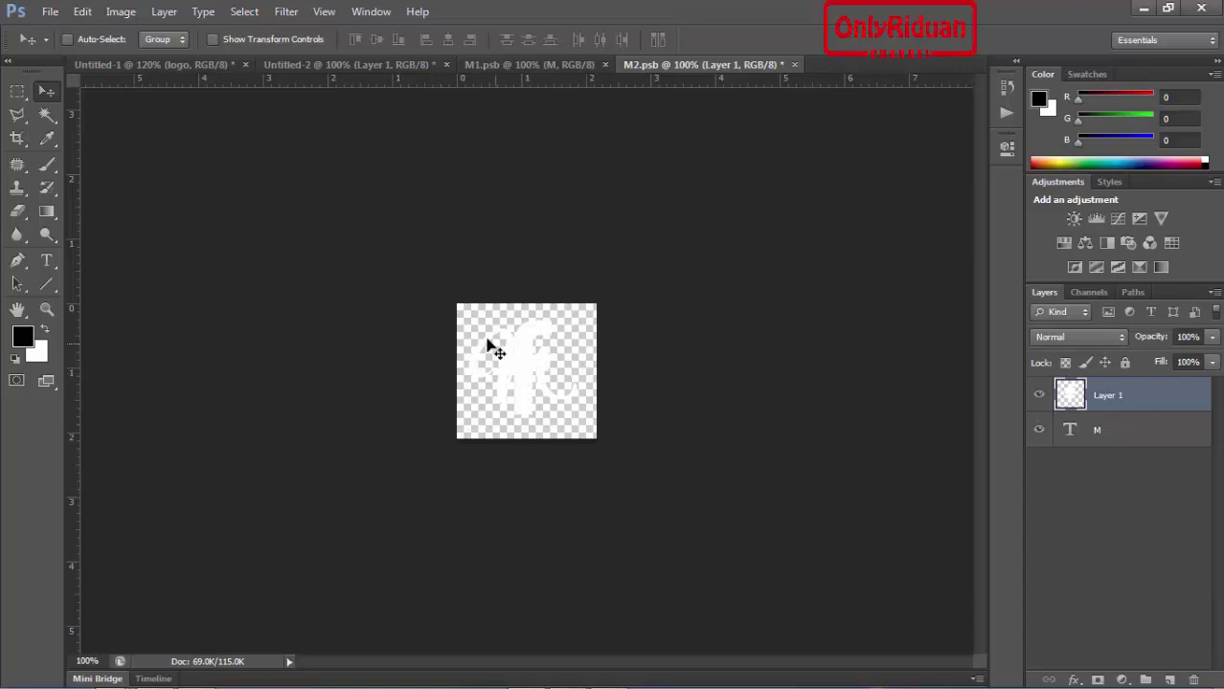
{"action": "left_click", "coordinate": [1038, 430]}
{"action": "left_click", "coordinate": [794, 64]}
{"action": "left_click", "coordinate": [484, 257]}
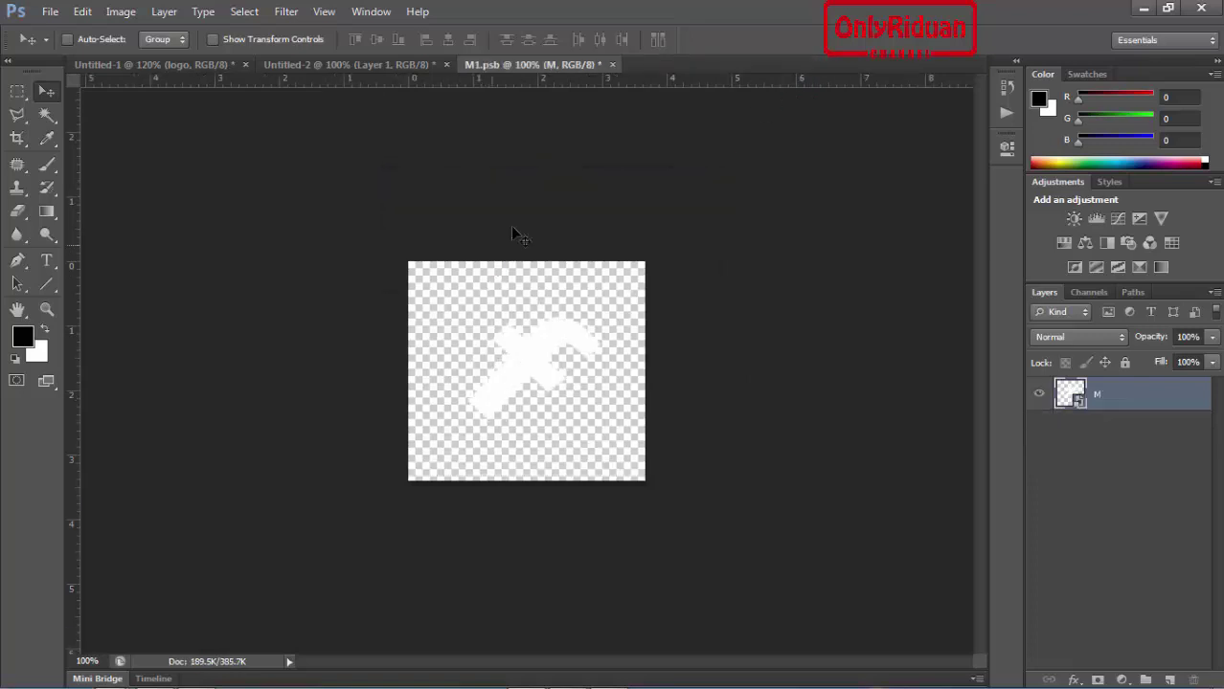
{"action": "left_click", "coordinate": [612, 64]}
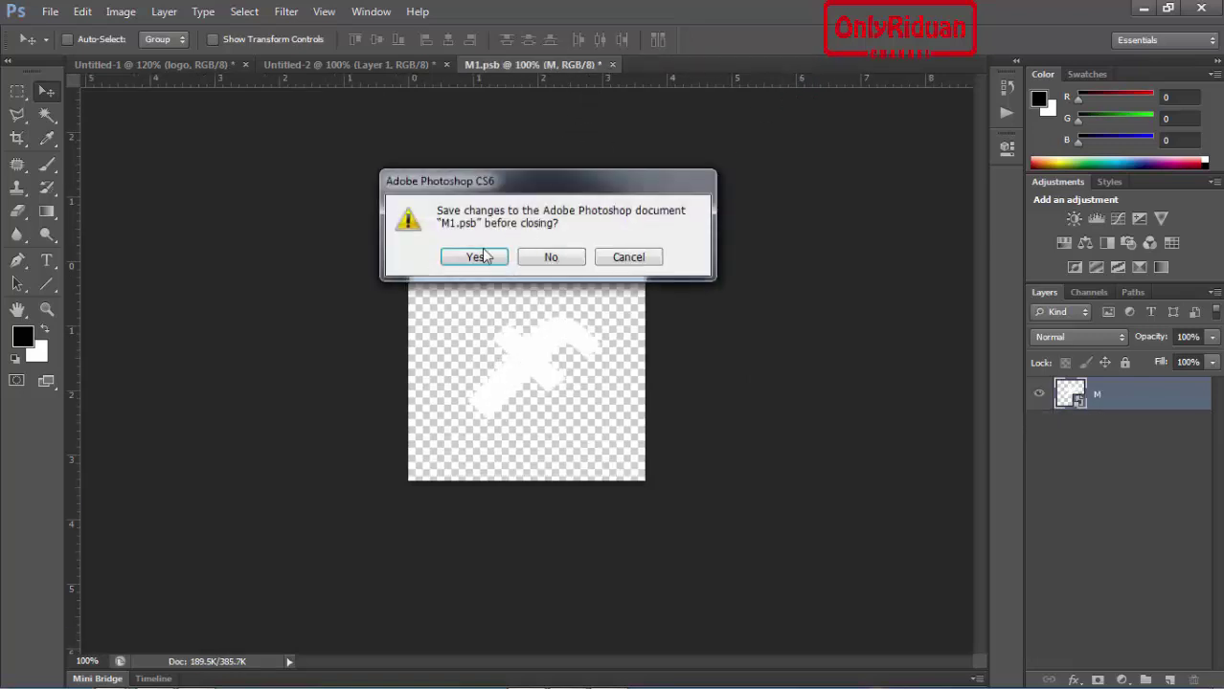
{"action": "left_click", "coordinate": [476, 256]}
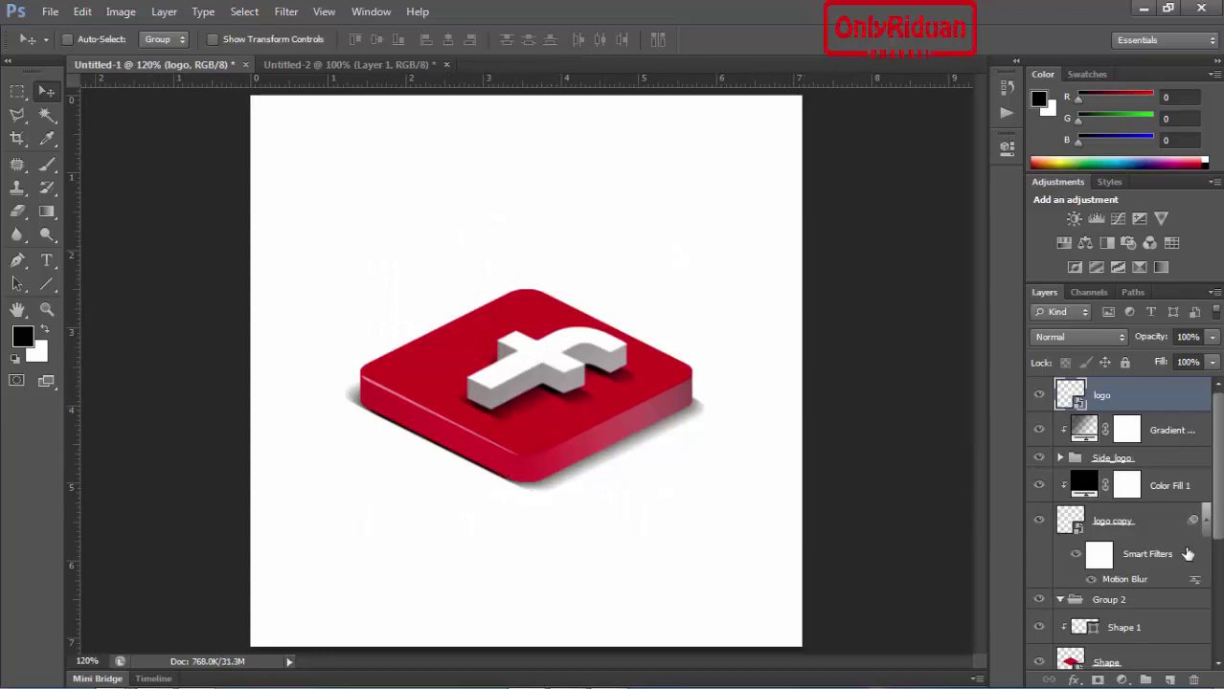
{"action": "left_click_drag", "start_coordinate": [1219, 471], "coordinate": [1219, 535]}
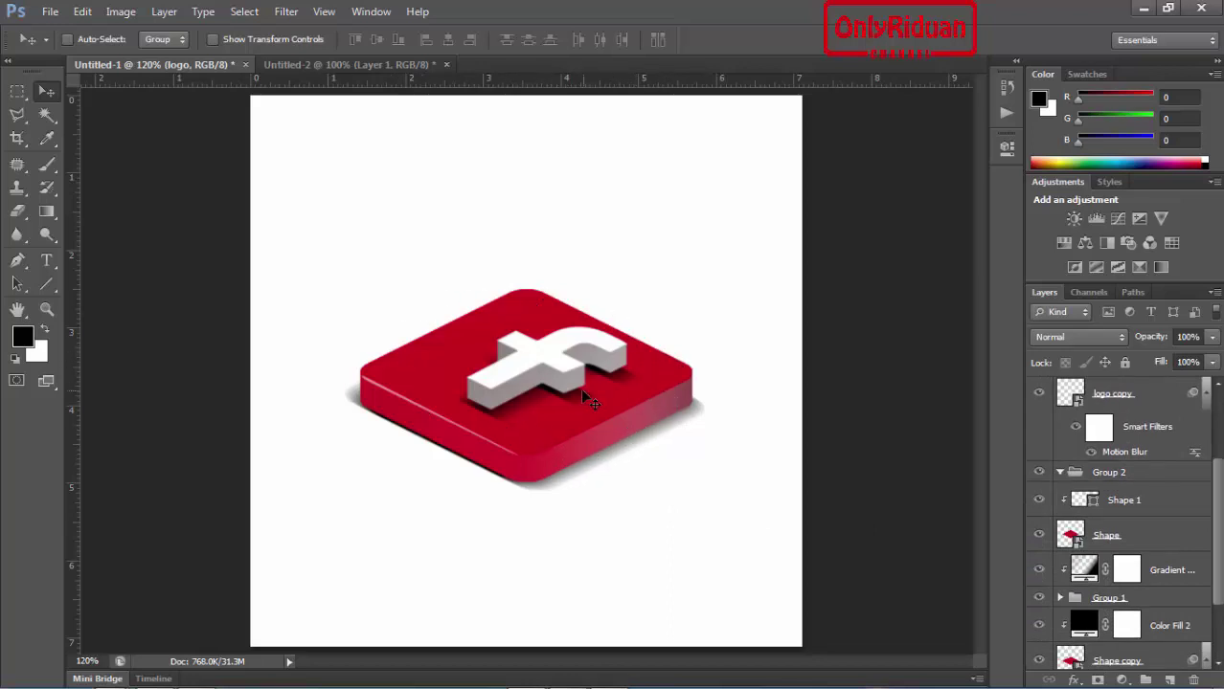
Recolour the Shape smart object's diamond fill to blue (0520c8) and save Shape.psb.
{"action": "left_click", "coordinate": [1070, 536]}
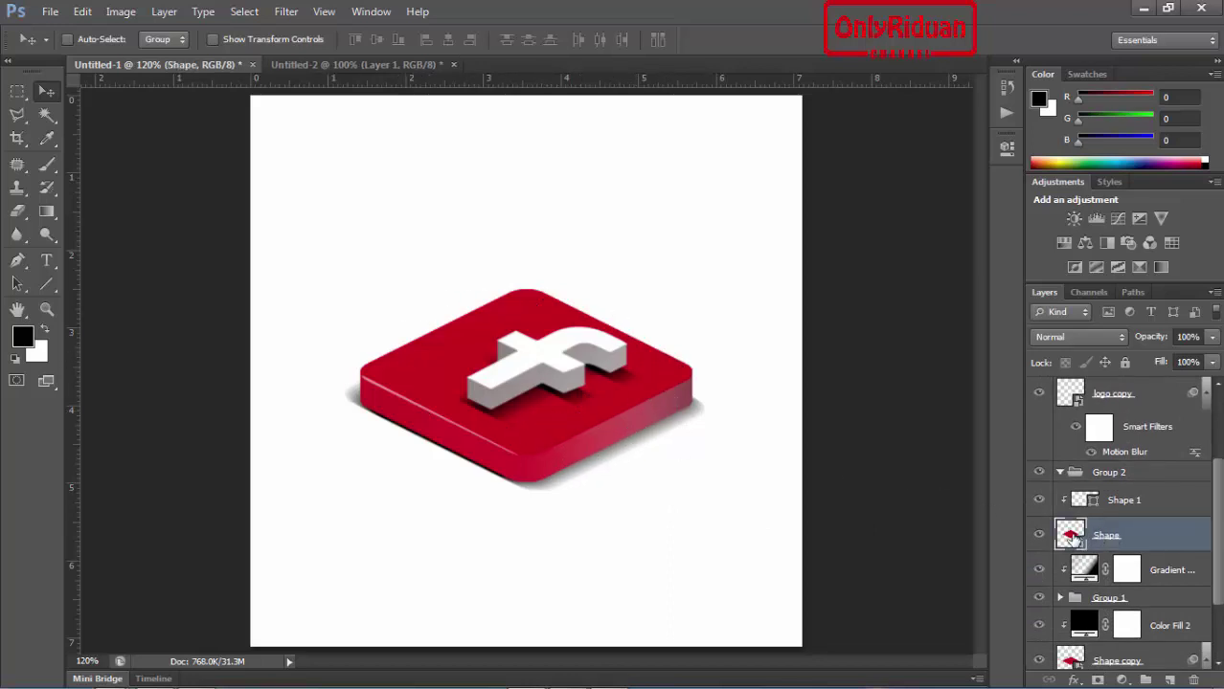
{"action": "double_click", "coordinate": [1070, 536]}
{"action": "left_click", "coordinate": [626, 288]}
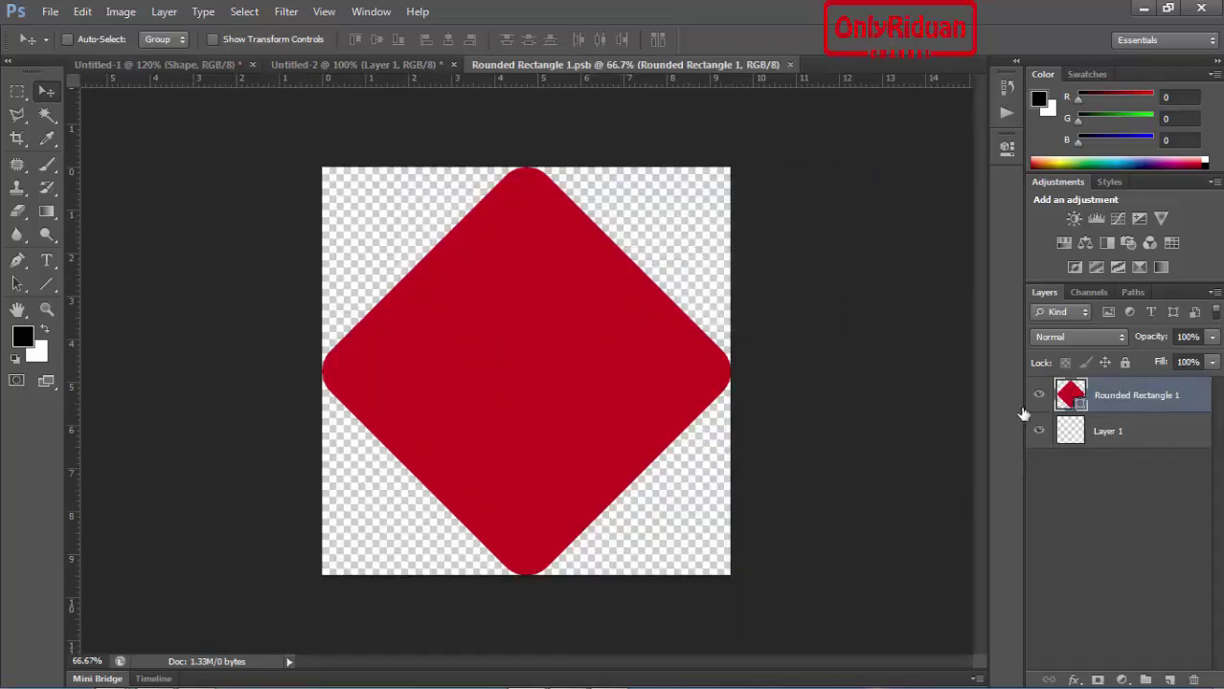
{"action": "double_click", "coordinate": [1072, 402]}
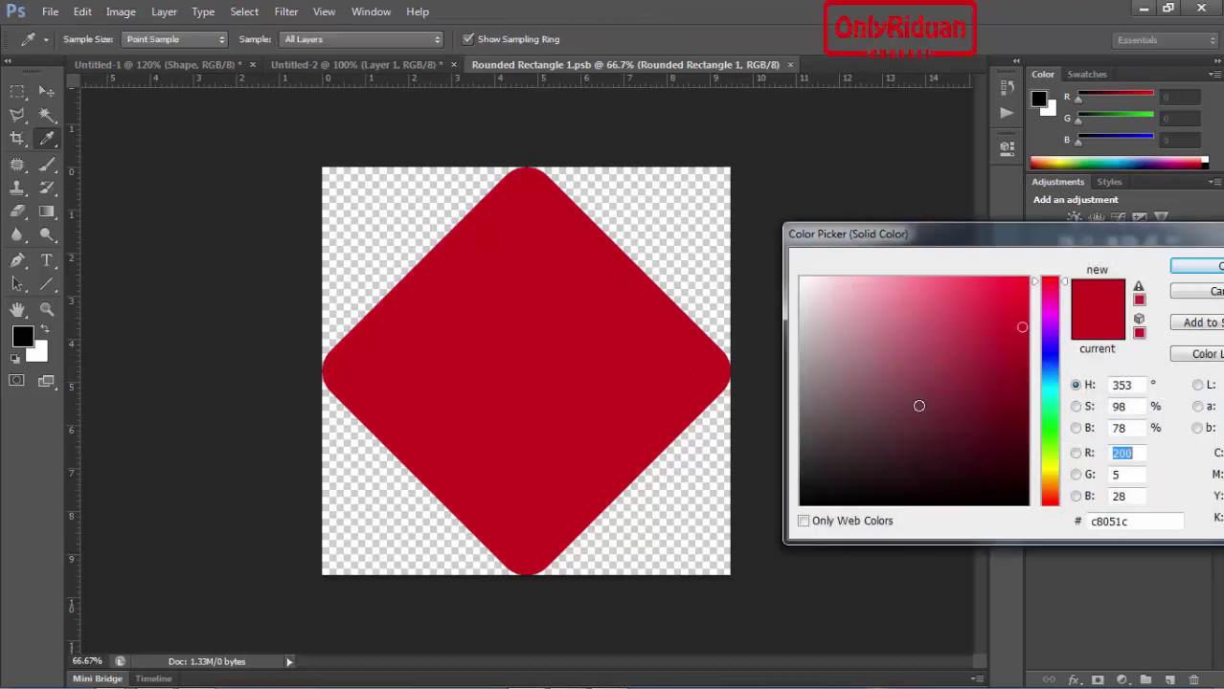
{"action": "left_click", "coordinate": [1049, 358]}
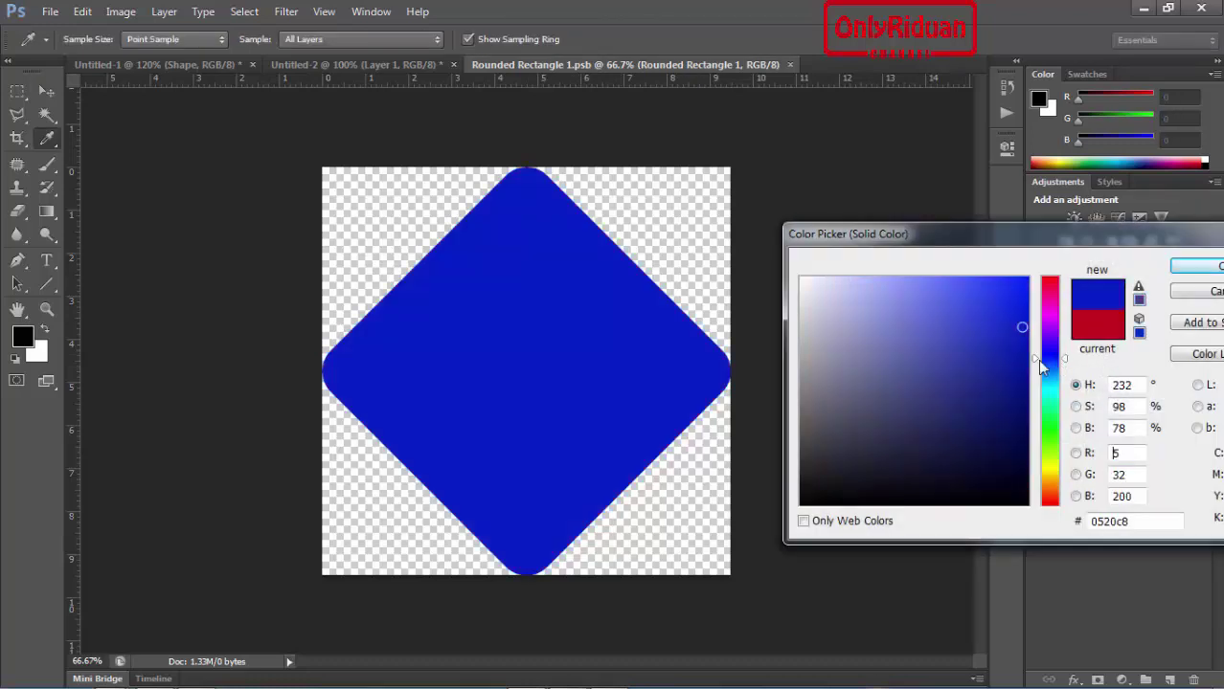
{"action": "left_click", "coordinate": [1192, 267]}
{"action": "left_click", "coordinate": [797, 65]}
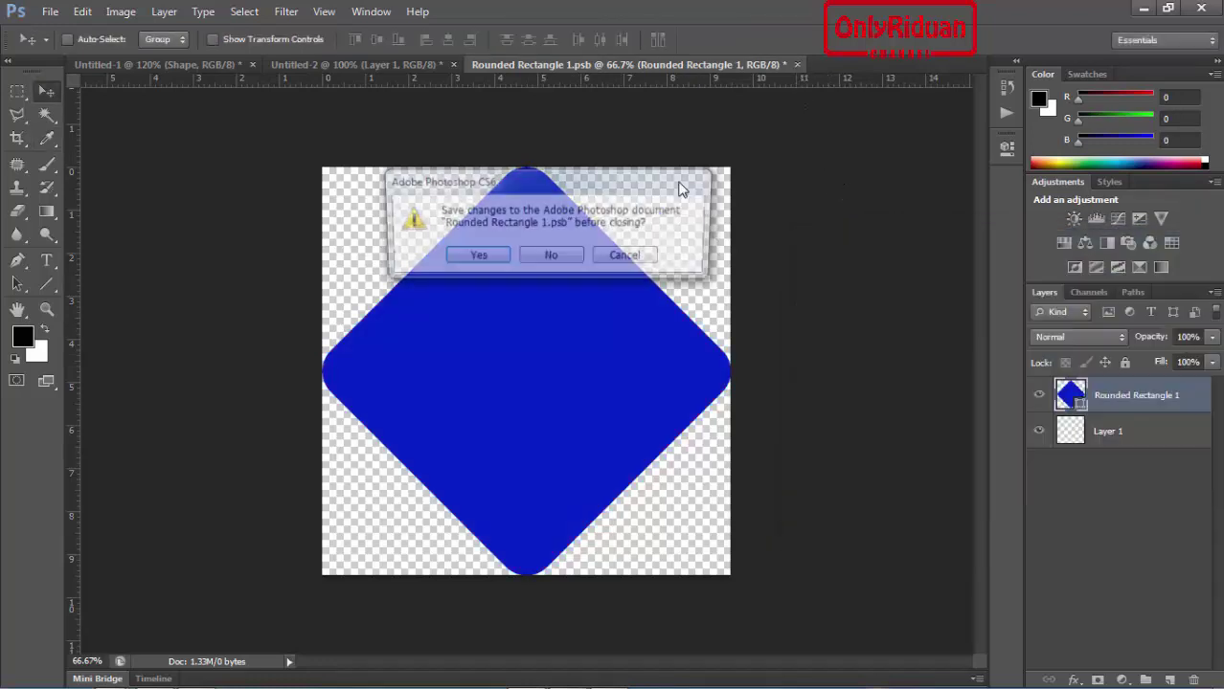
{"action": "left_click", "coordinate": [490, 262]}
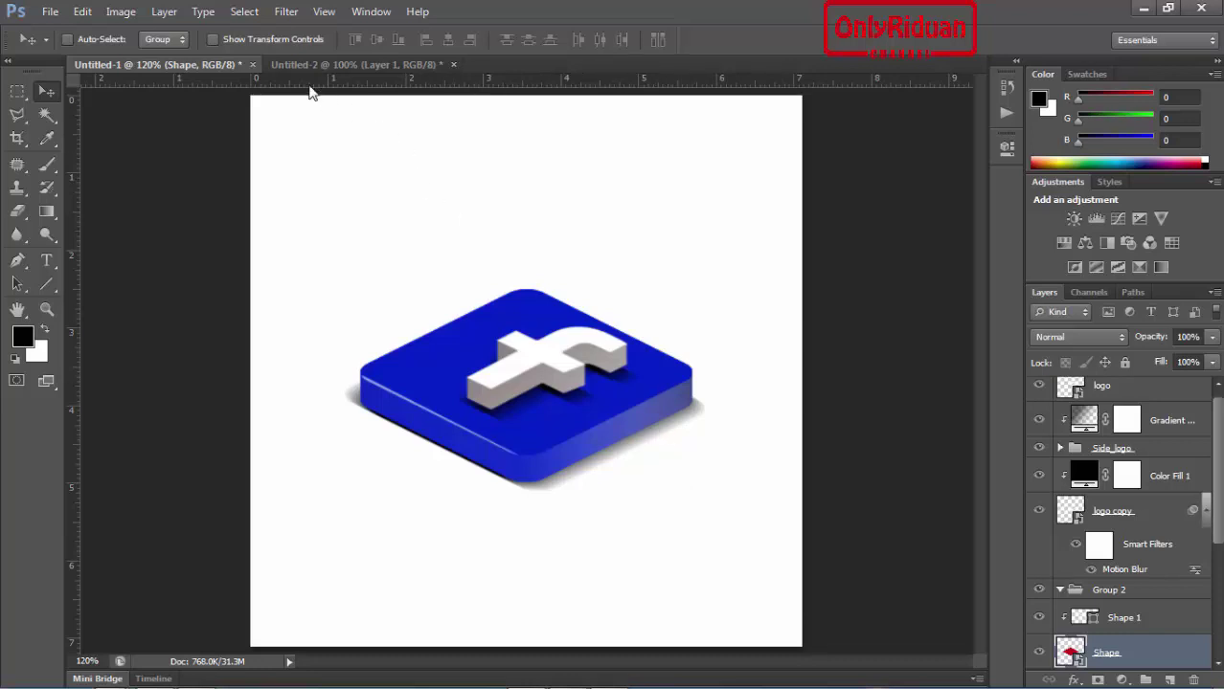
Close Untitled-1 and Untitled-2, discarding changes to both.
{"action": "left_click", "coordinate": [253, 64]}
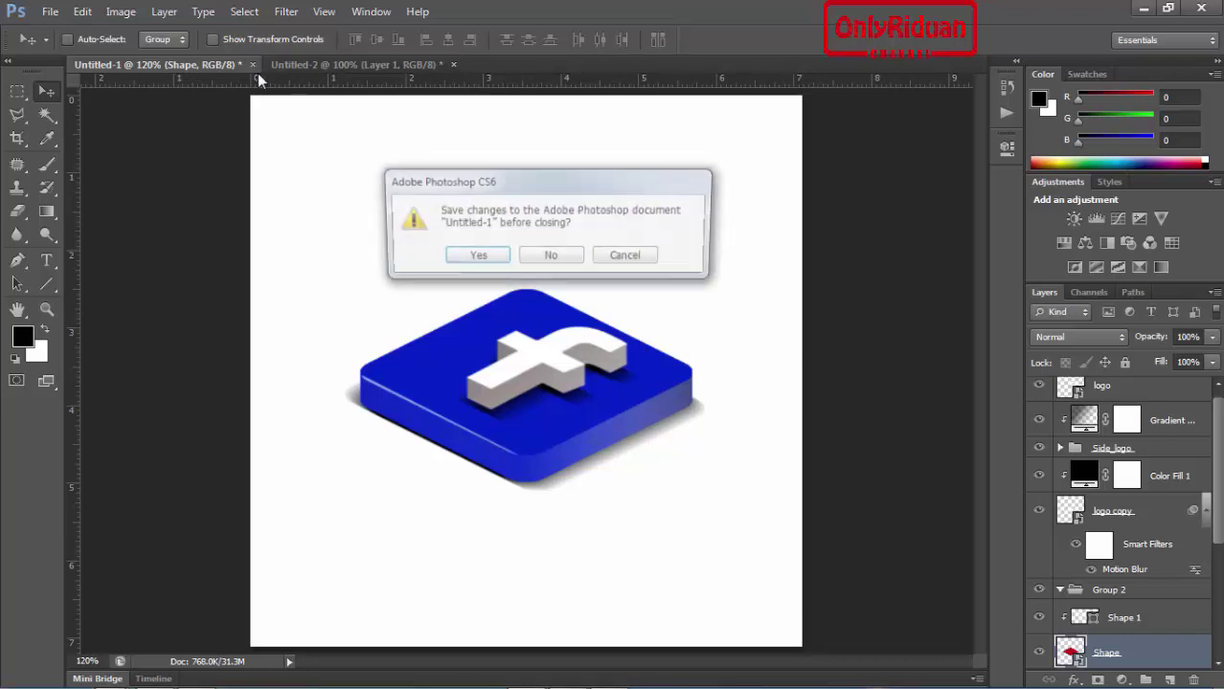
{"action": "left_click", "coordinate": [556, 259]}
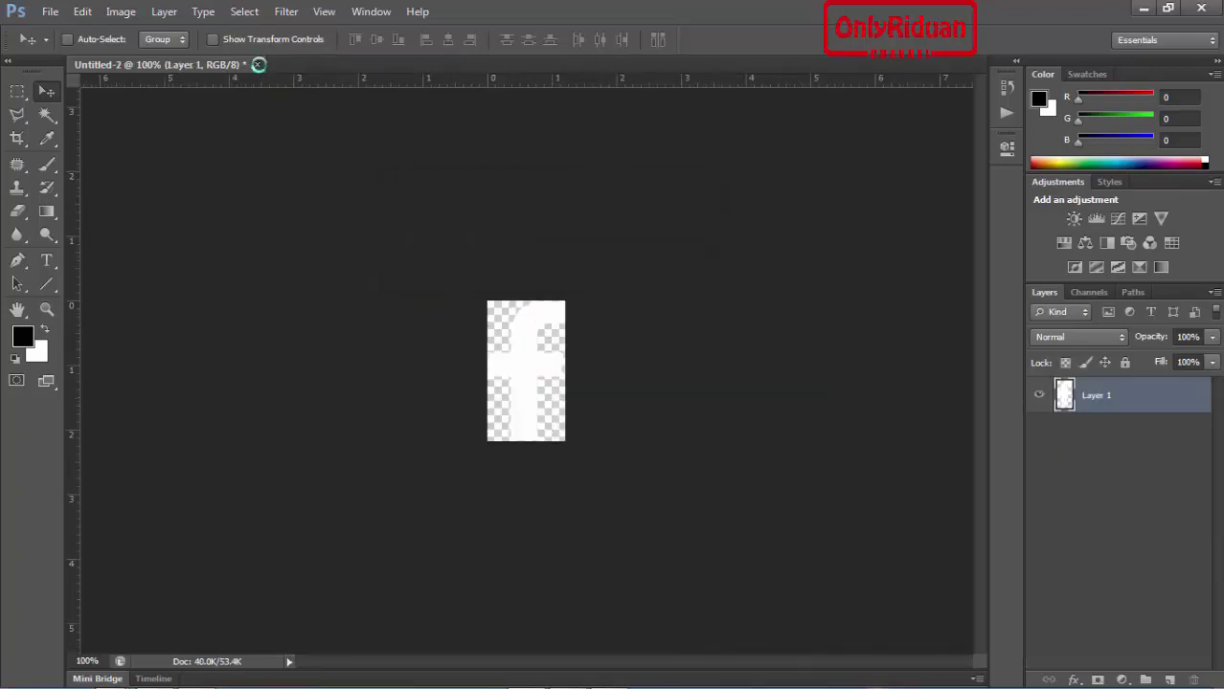
{"action": "left_click", "coordinate": [258, 64]}
{"action": "left_click", "coordinate": [553, 259]}
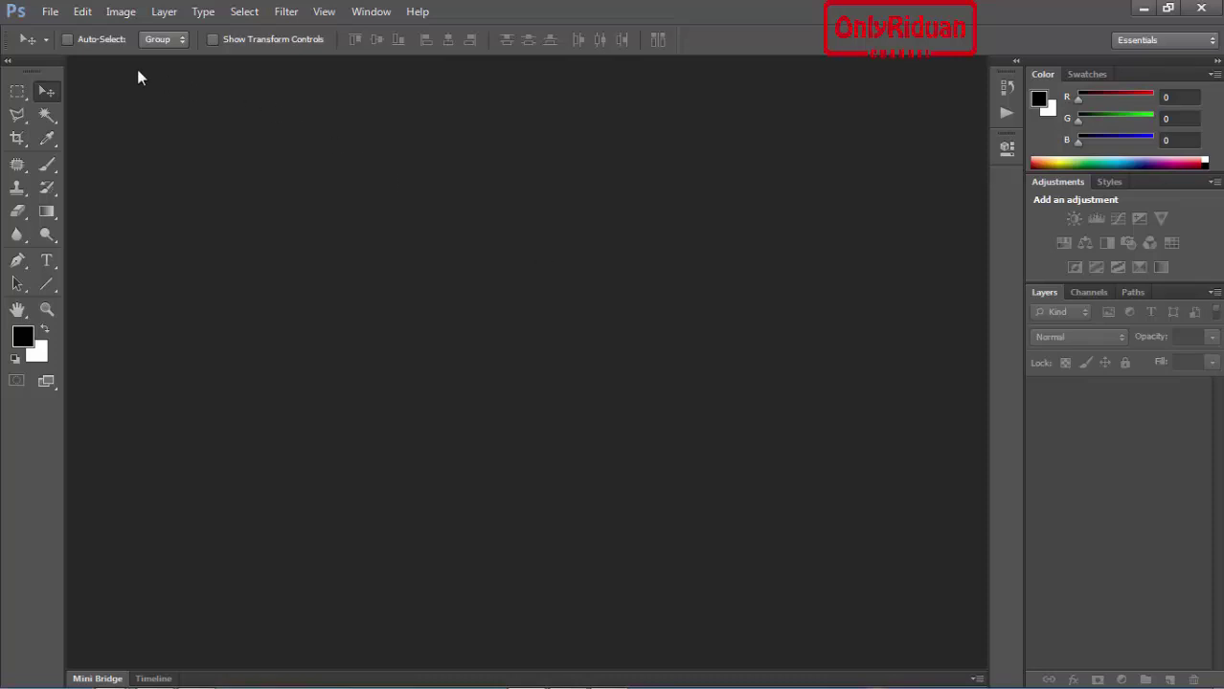
Start a new document named 'Desain Icon 3D'.
{"action": "left_click", "coordinate": [50, 12]}
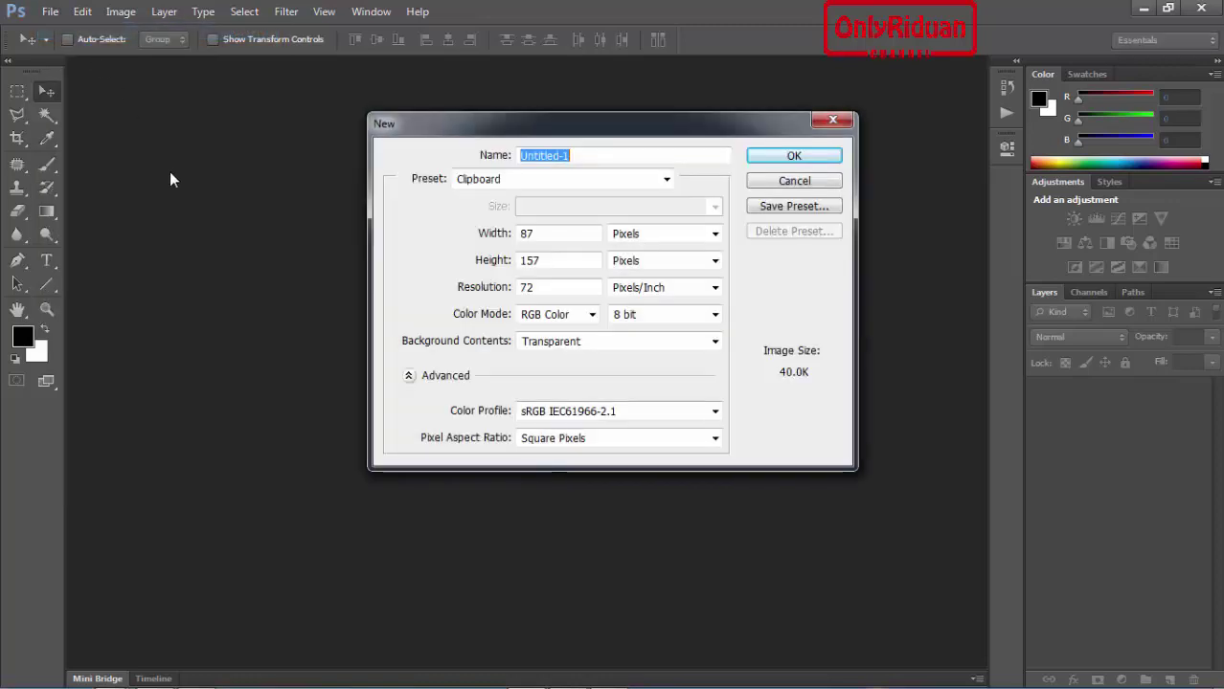
{"action": "left_click", "coordinate": [586, 157]}
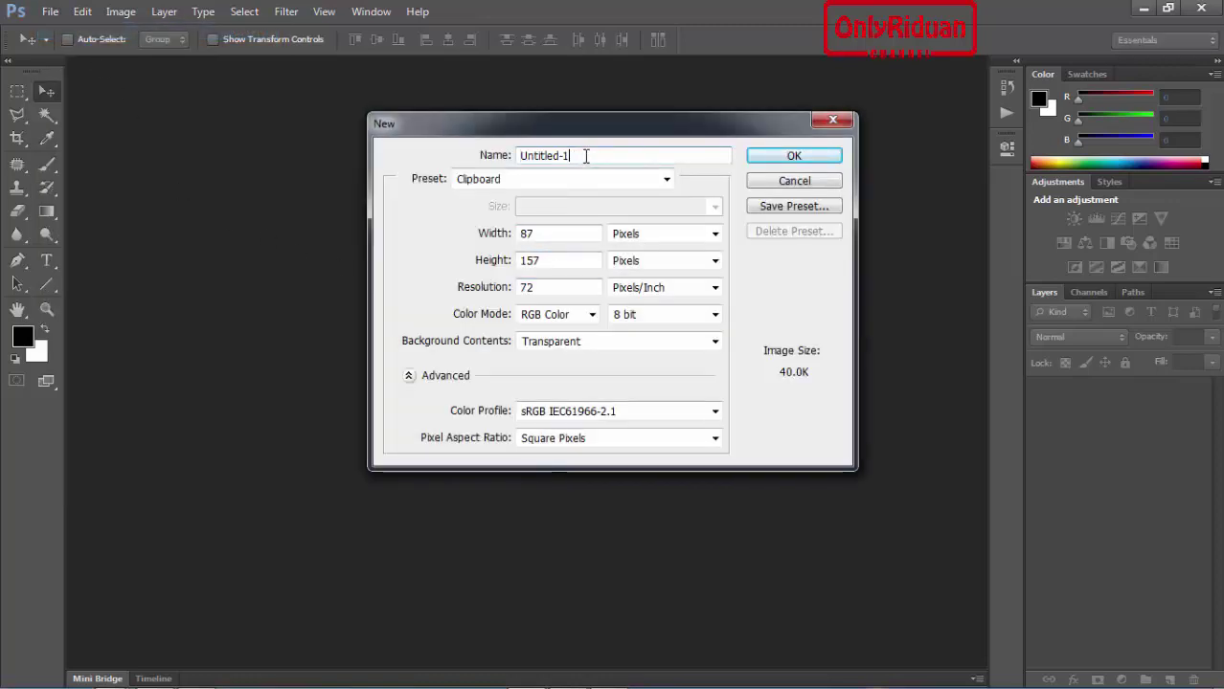
{"action": "double_click", "coordinate": [586, 156]}
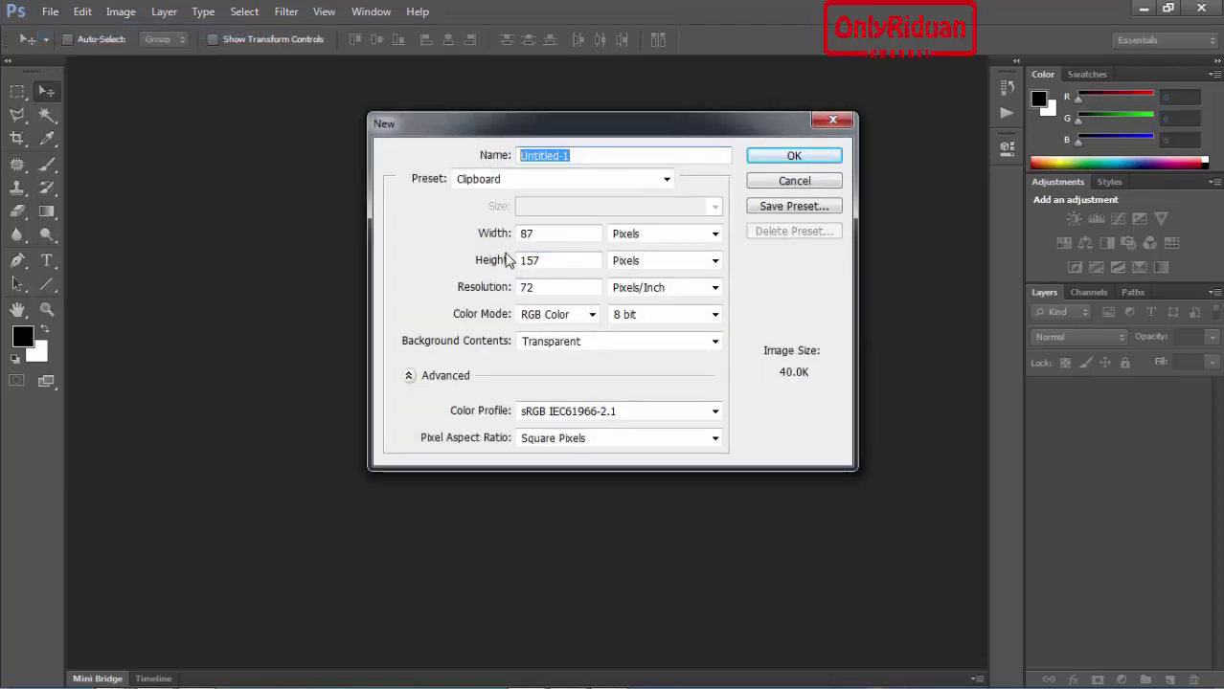
{"action": "type", "text": "De"}
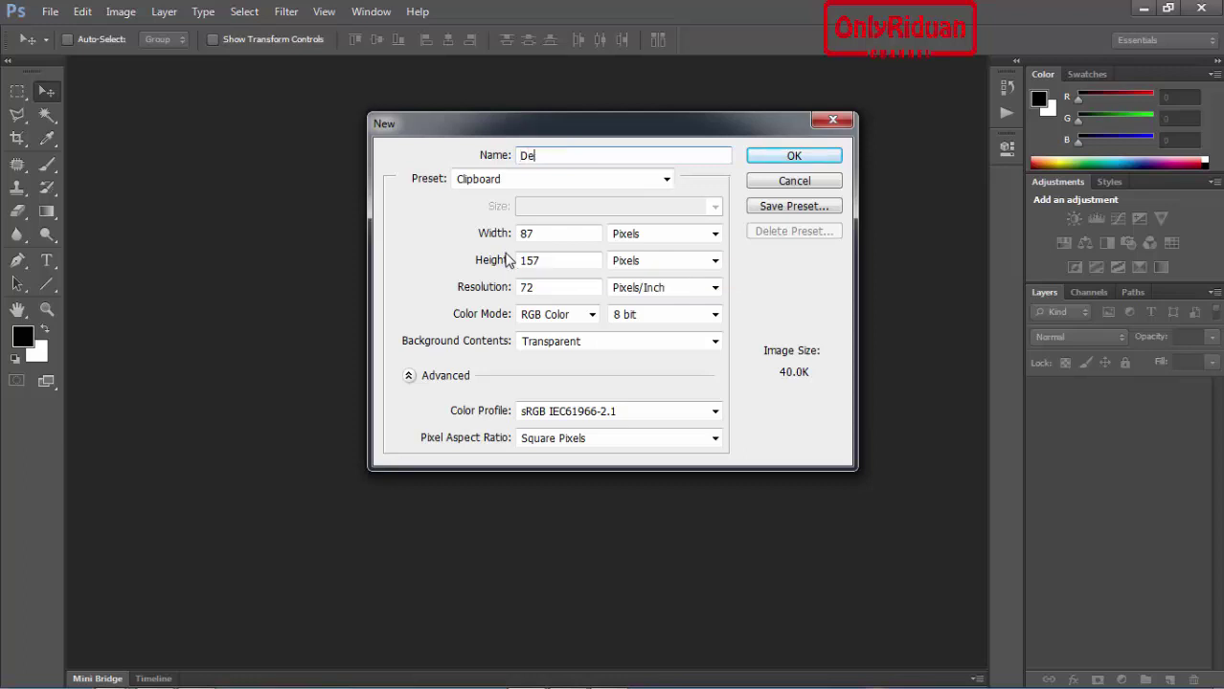
{"action": "type", "text": "sain Ic"}
{"action": "type", "text": "on "}
{"action": "type", "text": "3"}
{"action": "type", "text": "D"}
Set the document to 512 × 512 px with a white background and create it.
{"action": "left_click_drag", "start_coordinate": [560, 234], "coordinate": [506, 235]}
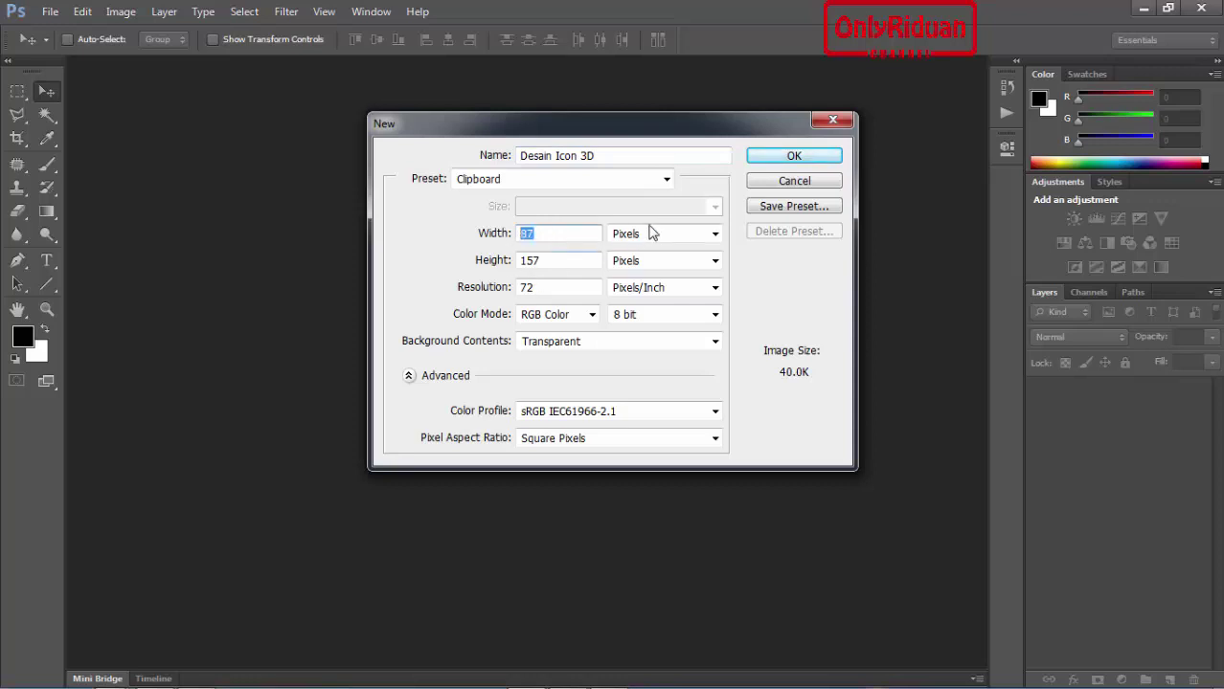
{"action": "left_click", "coordinate": [567, 233]}
{"action": "left_click_drag", "start_coordinate": [565, 234], "coordinate": [502, 238]}
{"action": "type", "text": "512"}
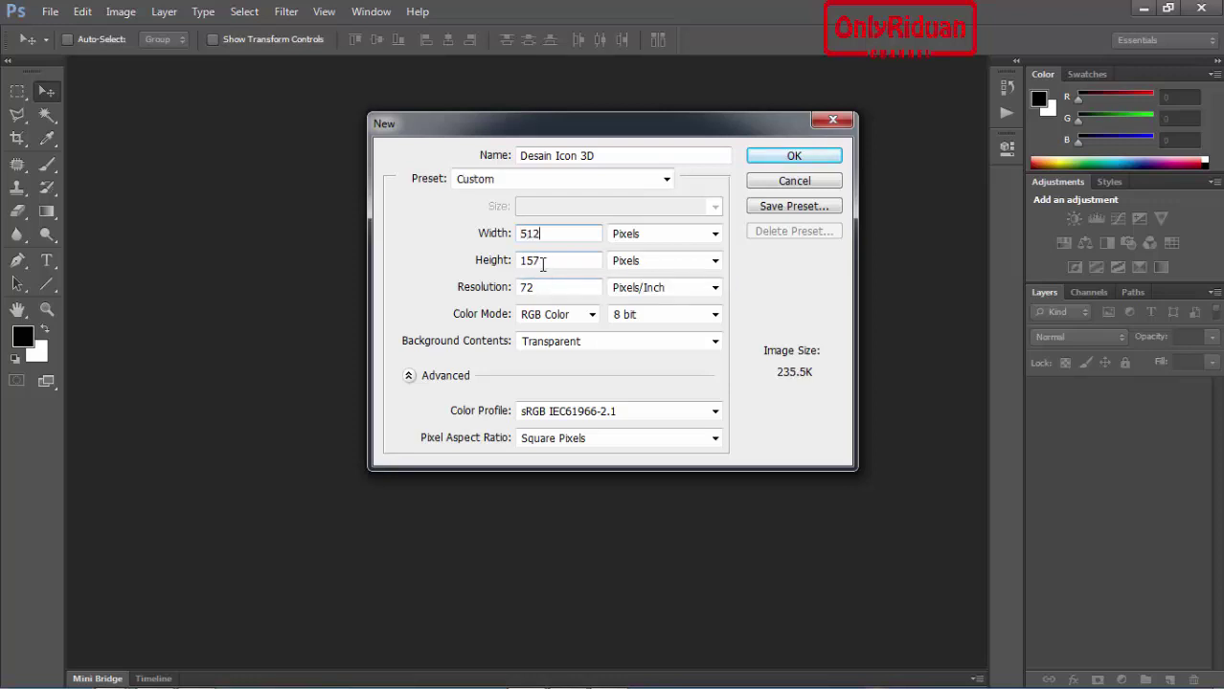
{"action": "left_click_drag", "start_coordinate": [544, 260], "coordinate": [504, 261]}
{"action": "type", "text": "512"}
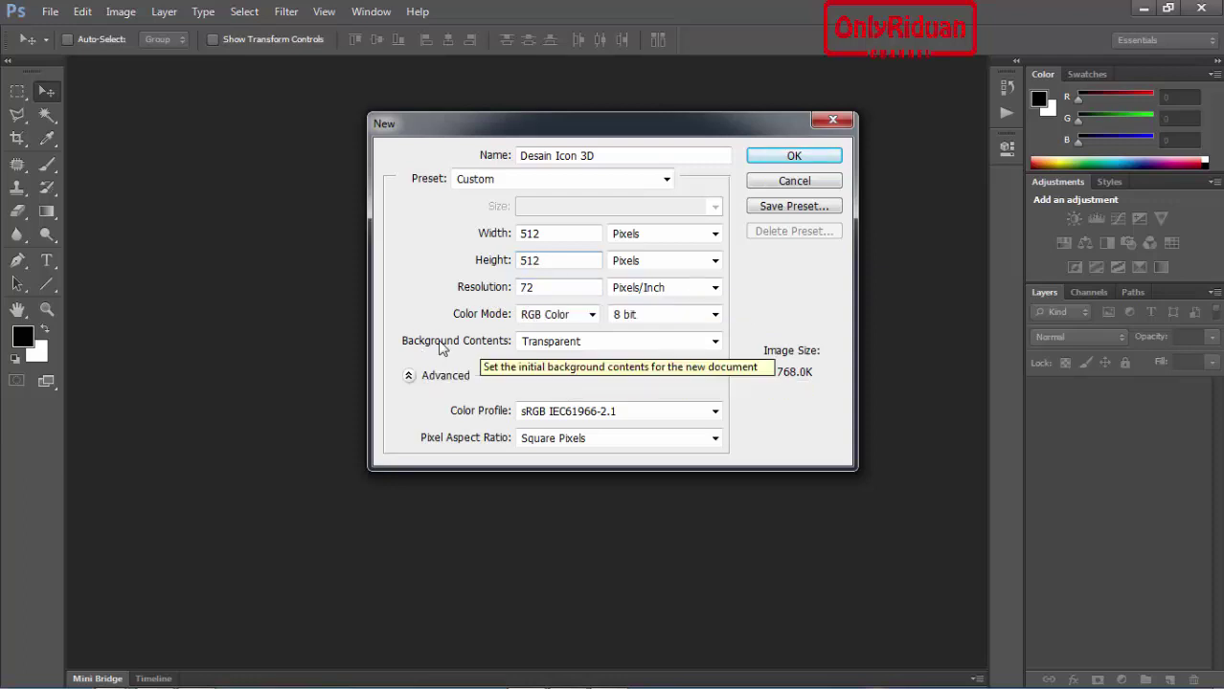
{"action": "left_click", "coordinate": [624, 344]}
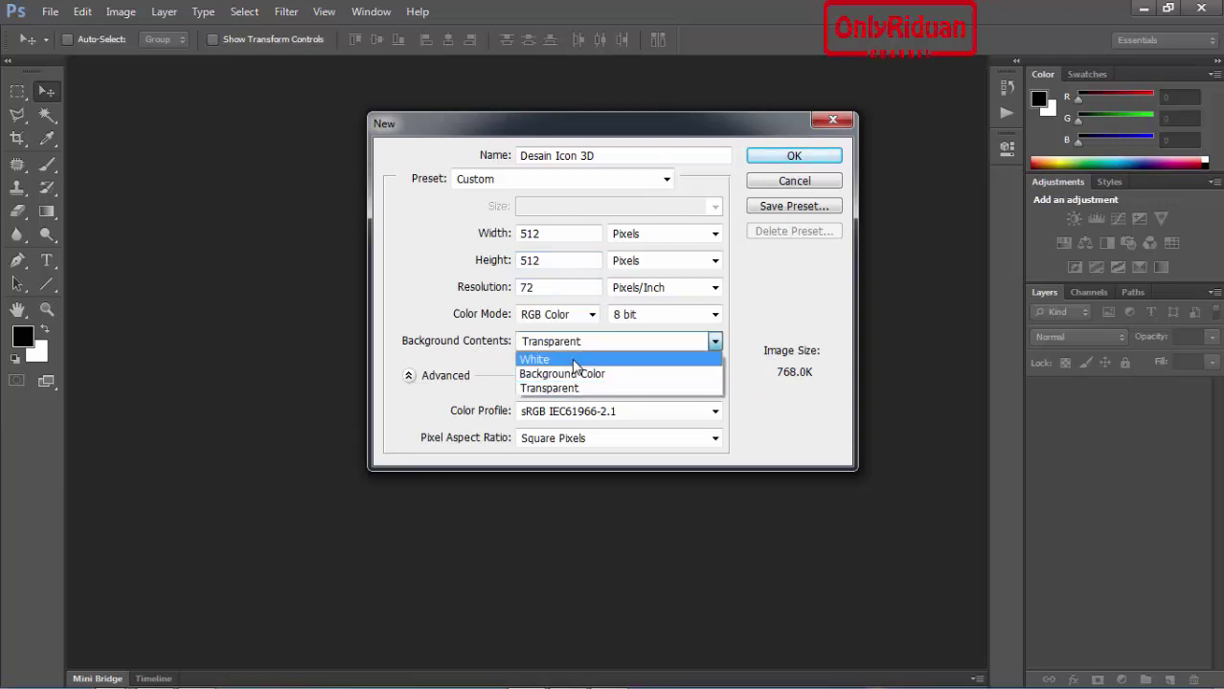
{"action": "left_click", "coordinate": [574, 359]}
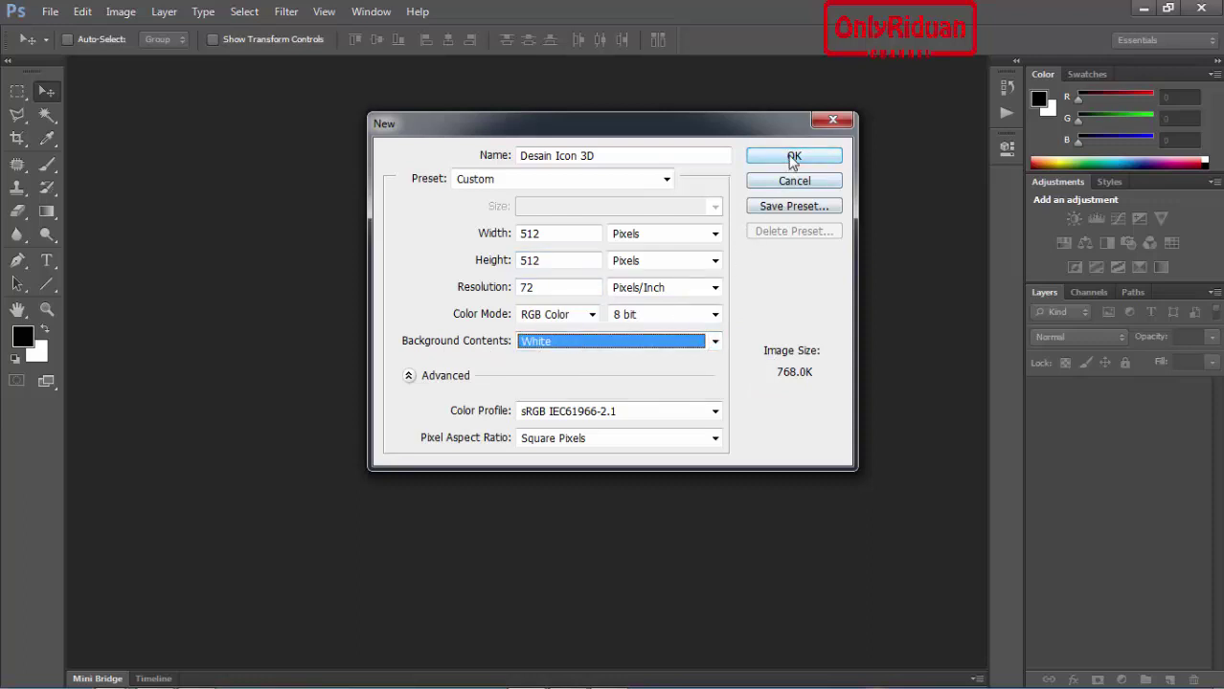
{"action": "left_click", "coordinate": [789, 157]}
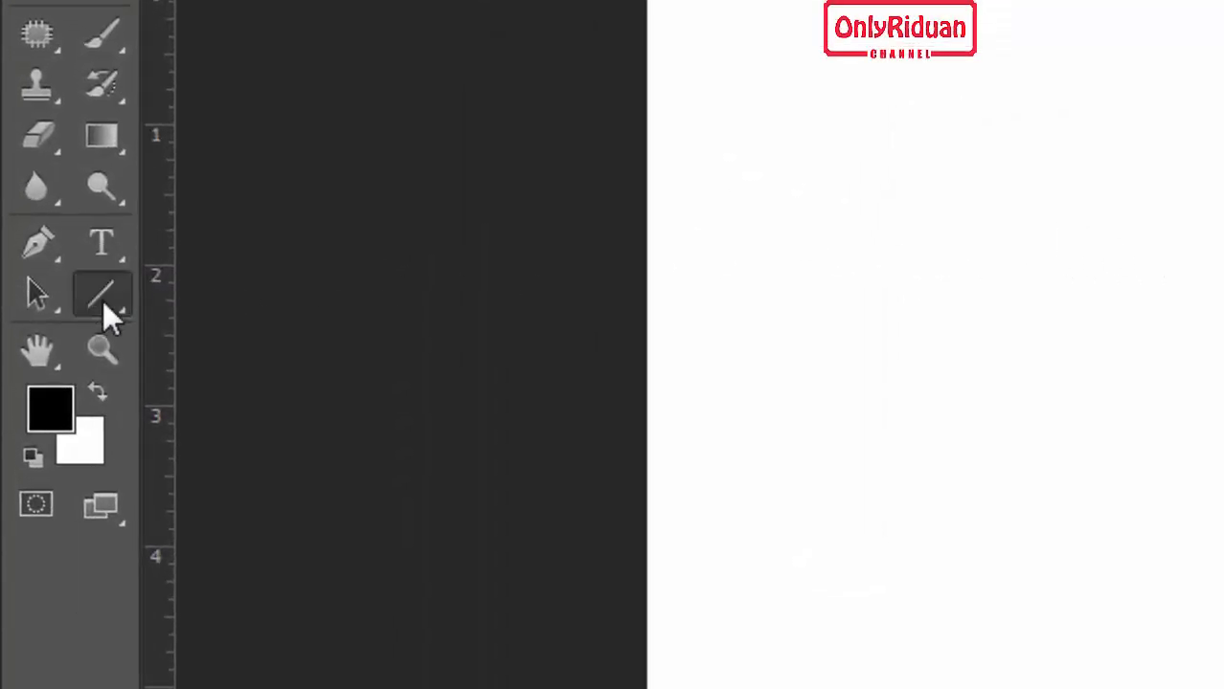
Set up the Rounded Rectangle Tool with a black fill and open its exact-size settings.
{"action": "right_click", "coordinate": [104, 303]}
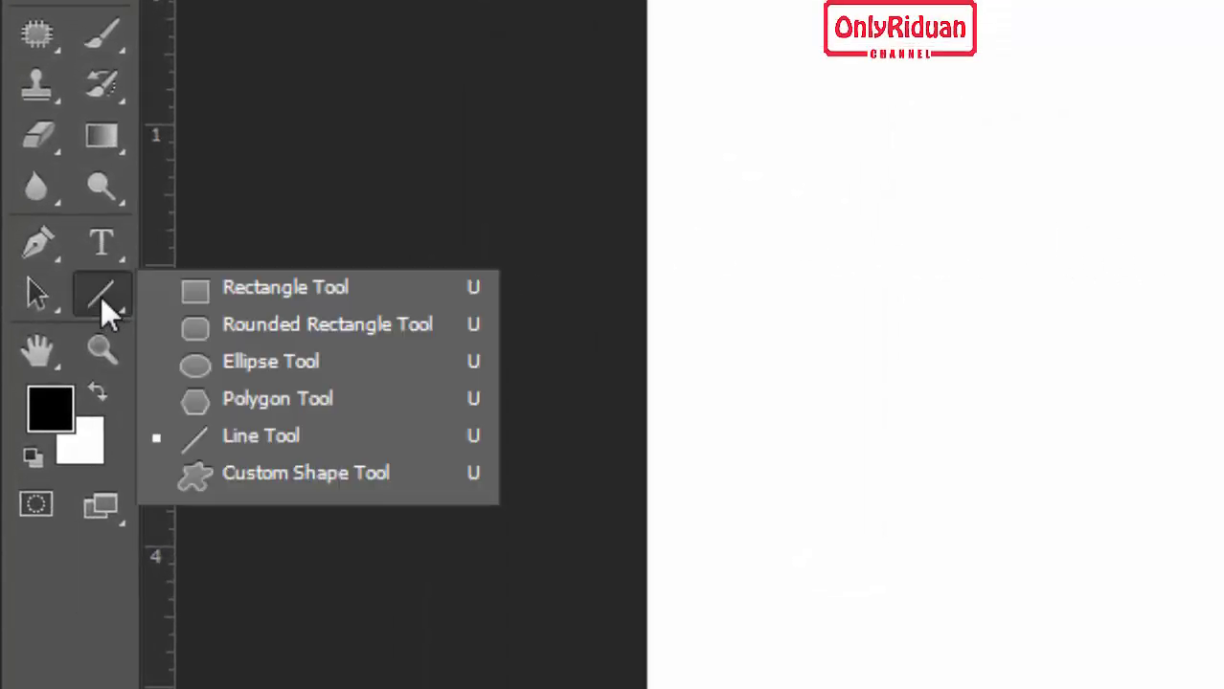
{"action": "left_click", "coordinate": [249, 327]}
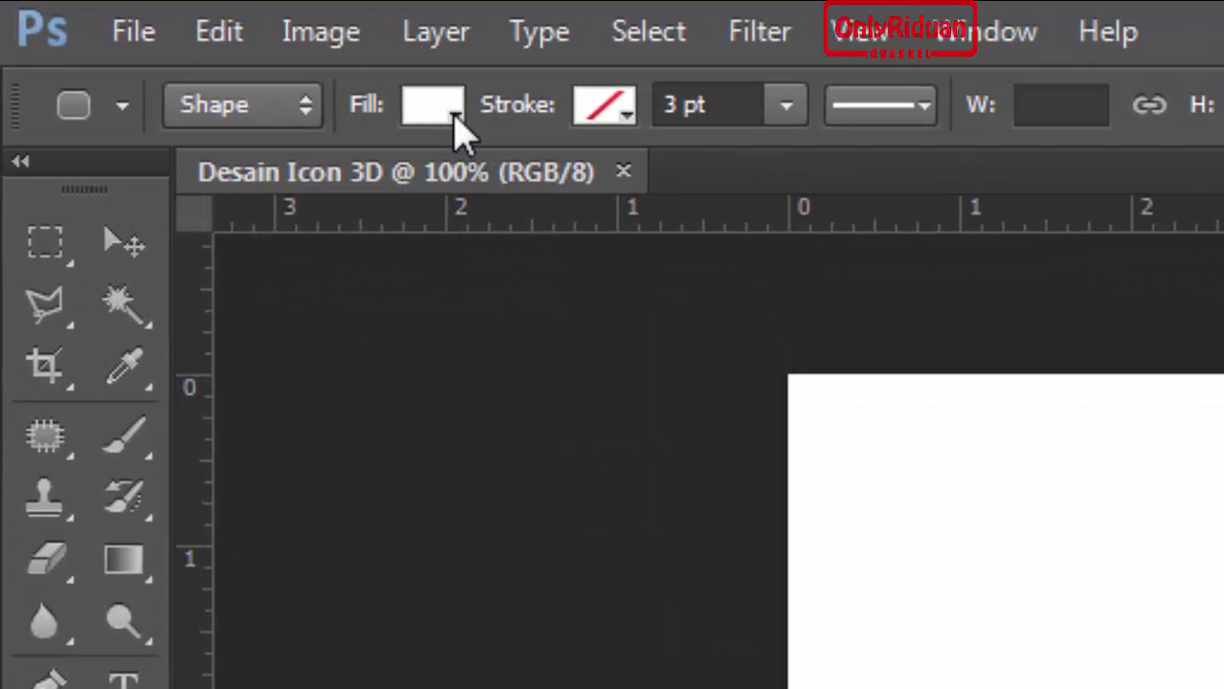
{"action": "left_click", "coordinate": [457, 134]}
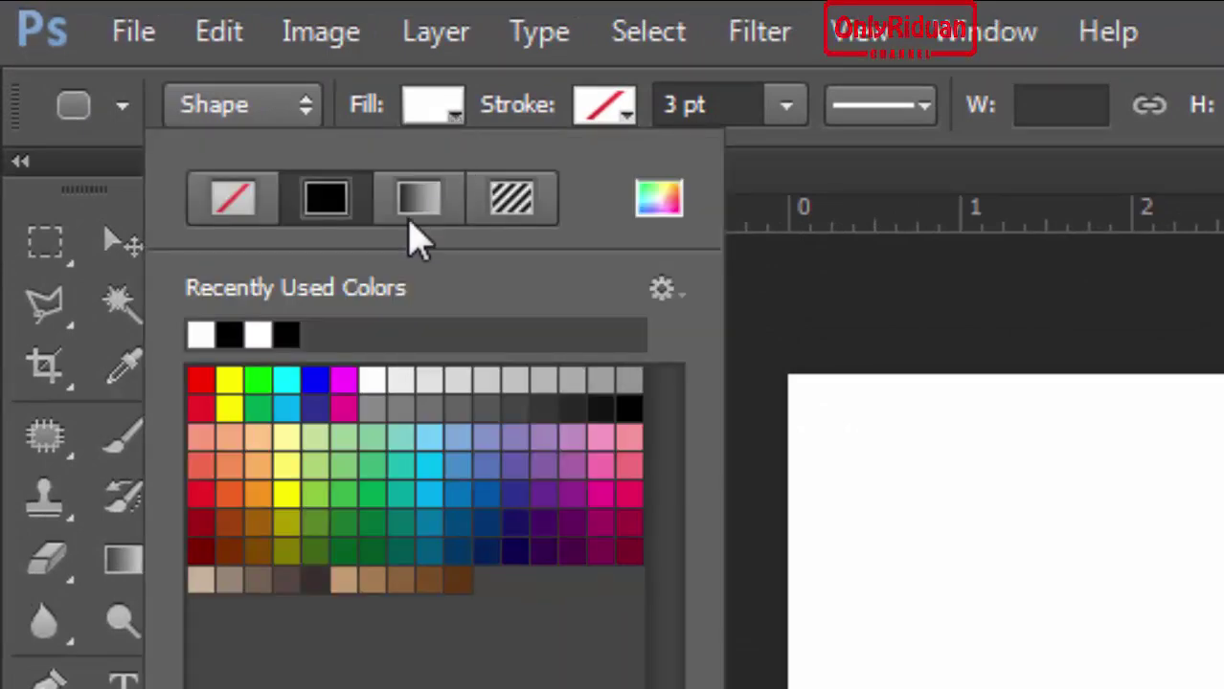
{"action": "left_click", "coordinate": [231, 337]}
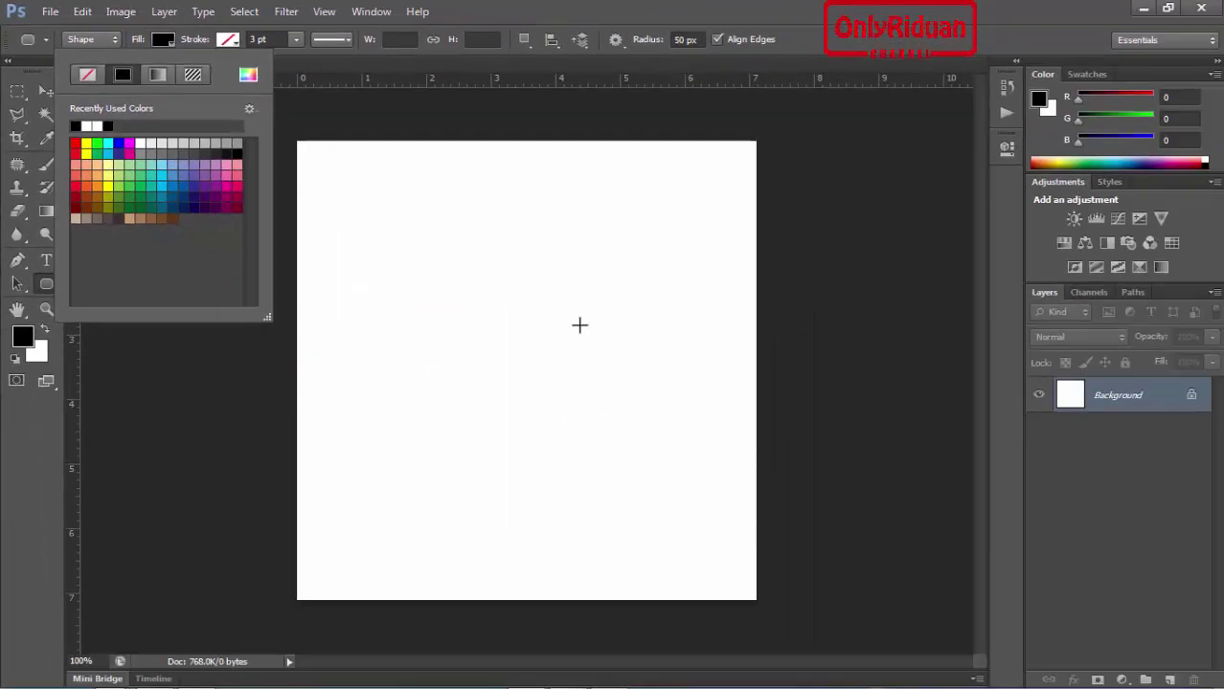
{"action": "left_click", "coordinate": [524, 343]}
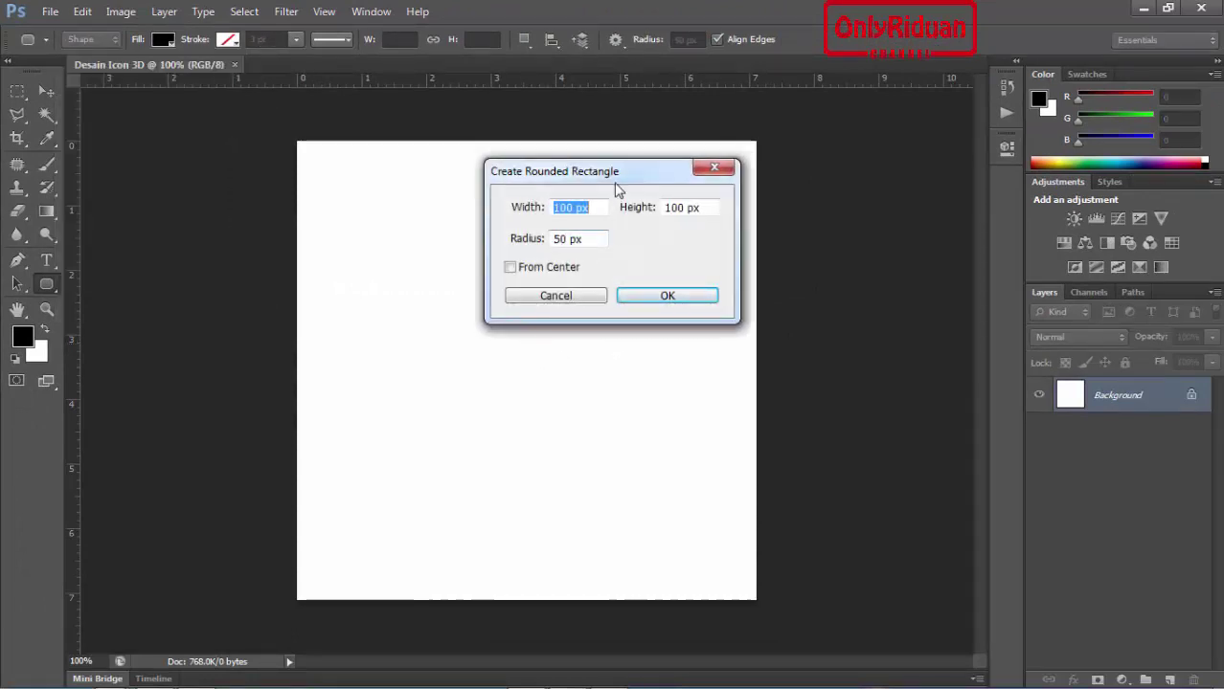
Create a 512 × 512 px black rounded rectangle.
{"action": "left_click_drag", "start_coordinate": [617, 190], "coordinate": [579, 237]}
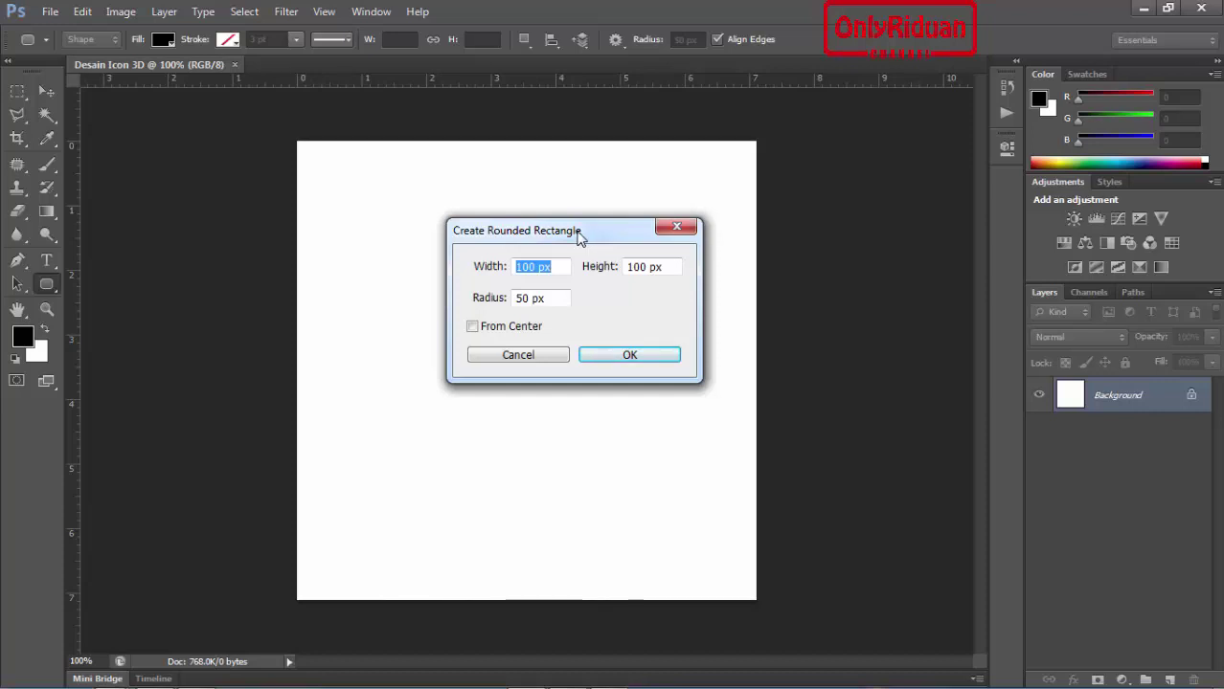
{"action": "left_click", "coordinate": [563, 269]}
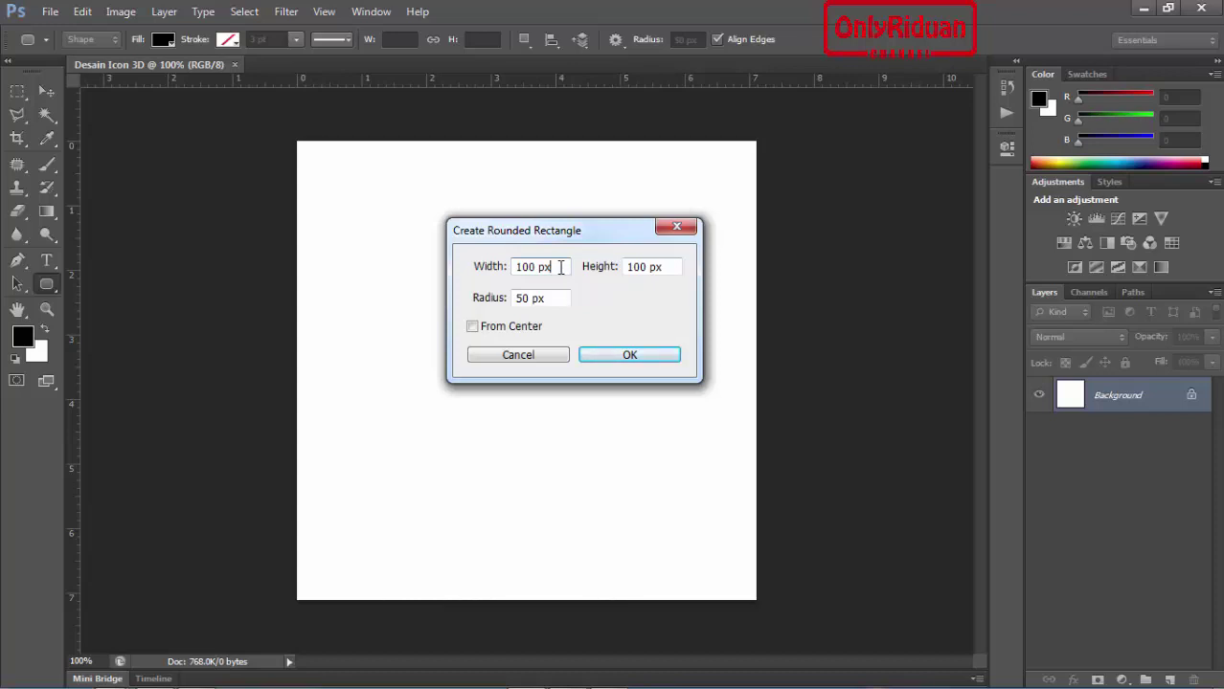
{"action": "left_click_drag", "start_coordinate": [548, 269], "coordinate": [514, 269]}
{"action": "type", "text": "512"}
{"action": "left_click_drag", "start_coordinate": [674, 266], "coordinate": [627, 266]}
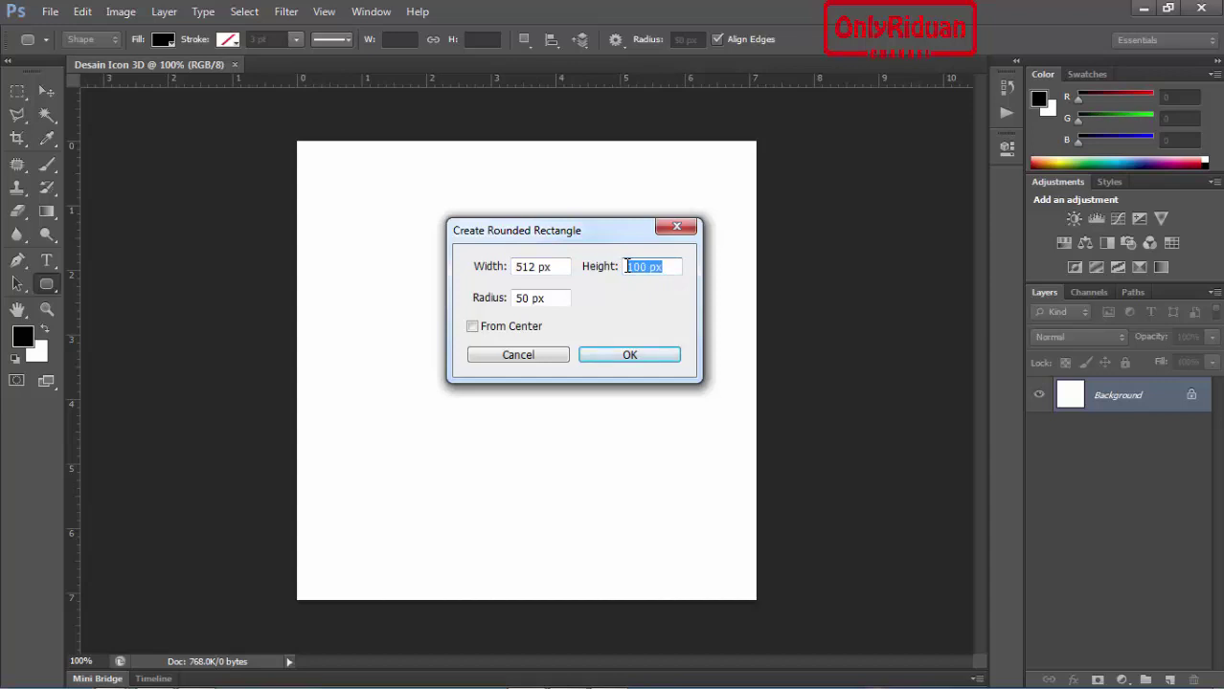
{"action": "type", "text": "512"}
{"action": "left_click", "coordinate": [630, 356]}
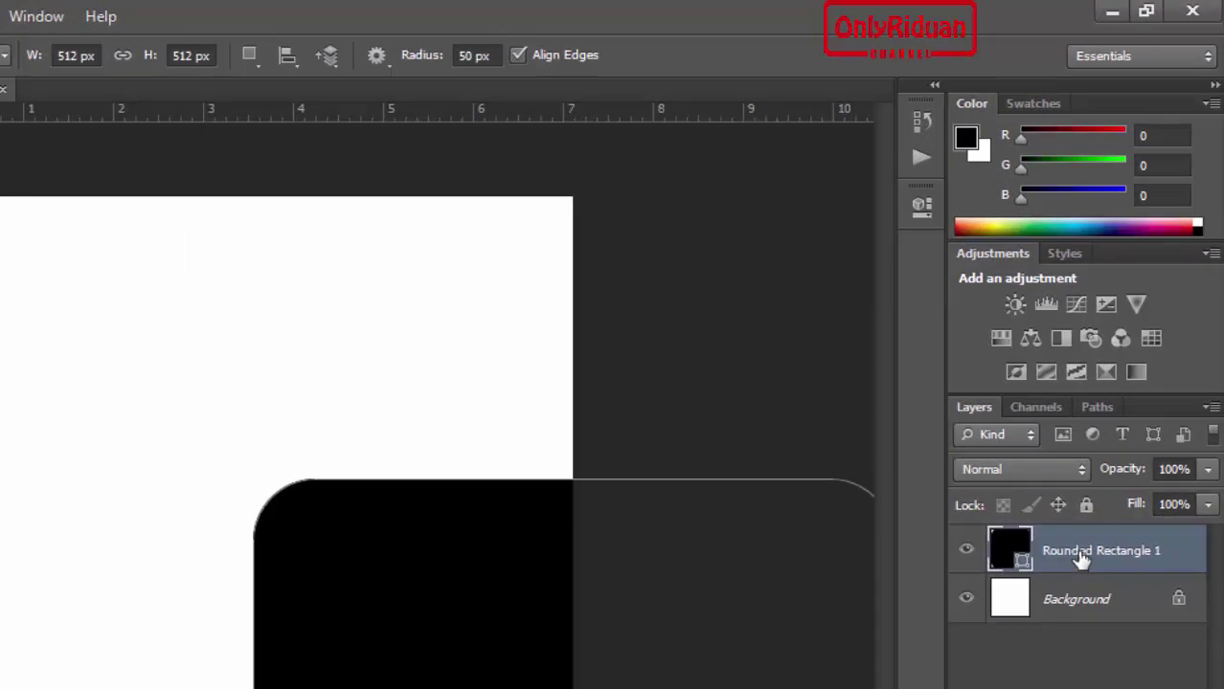
Rename the rectangle's layer to 'Shape'.
{"action": "double_click", "coordinate": [1085, 553]}
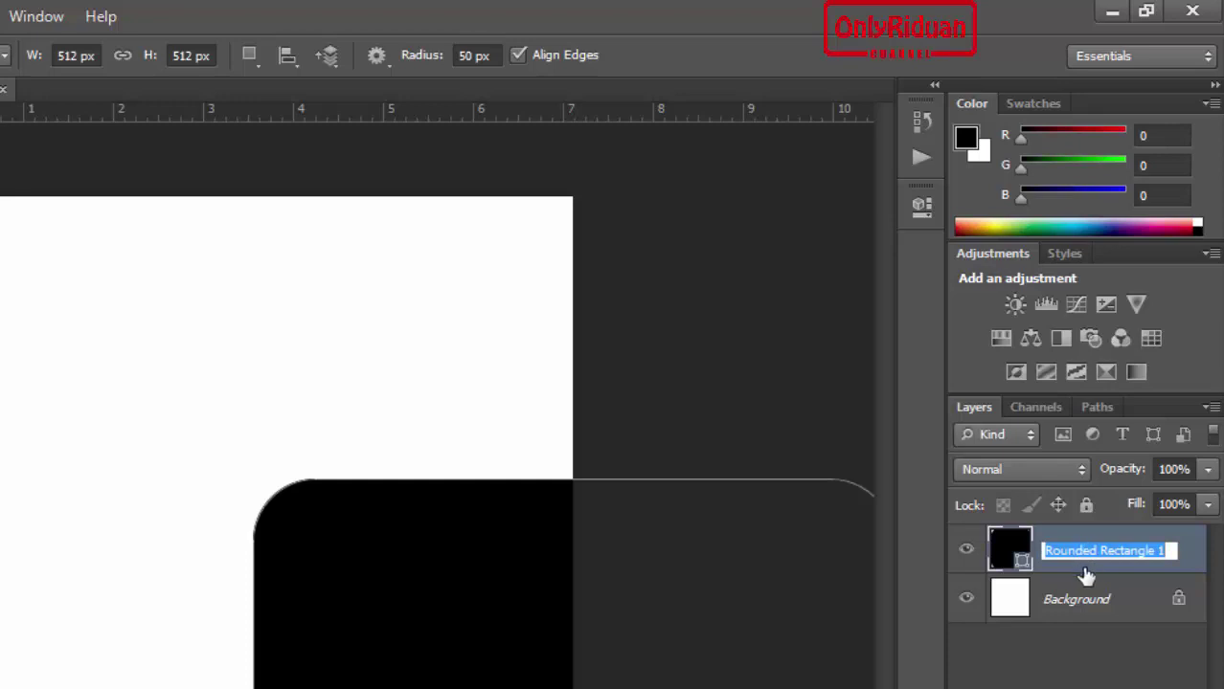
{"action": "type", "text": "Shape"}
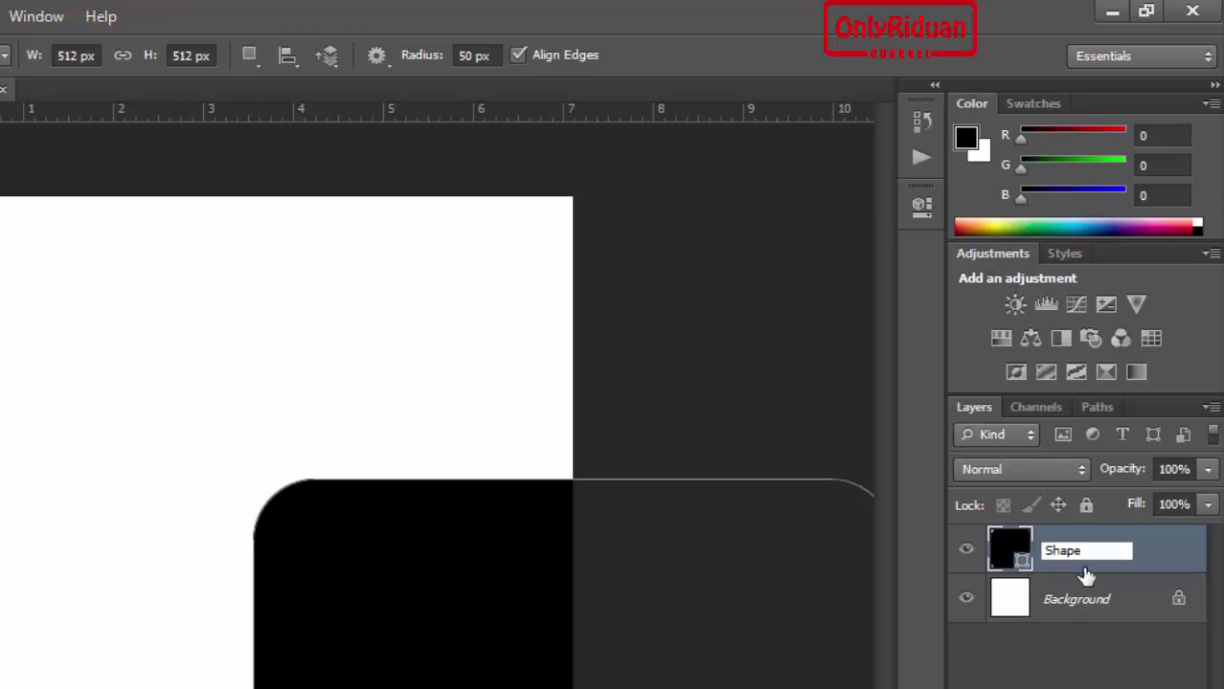
{"action": "key", "text": "Return"}
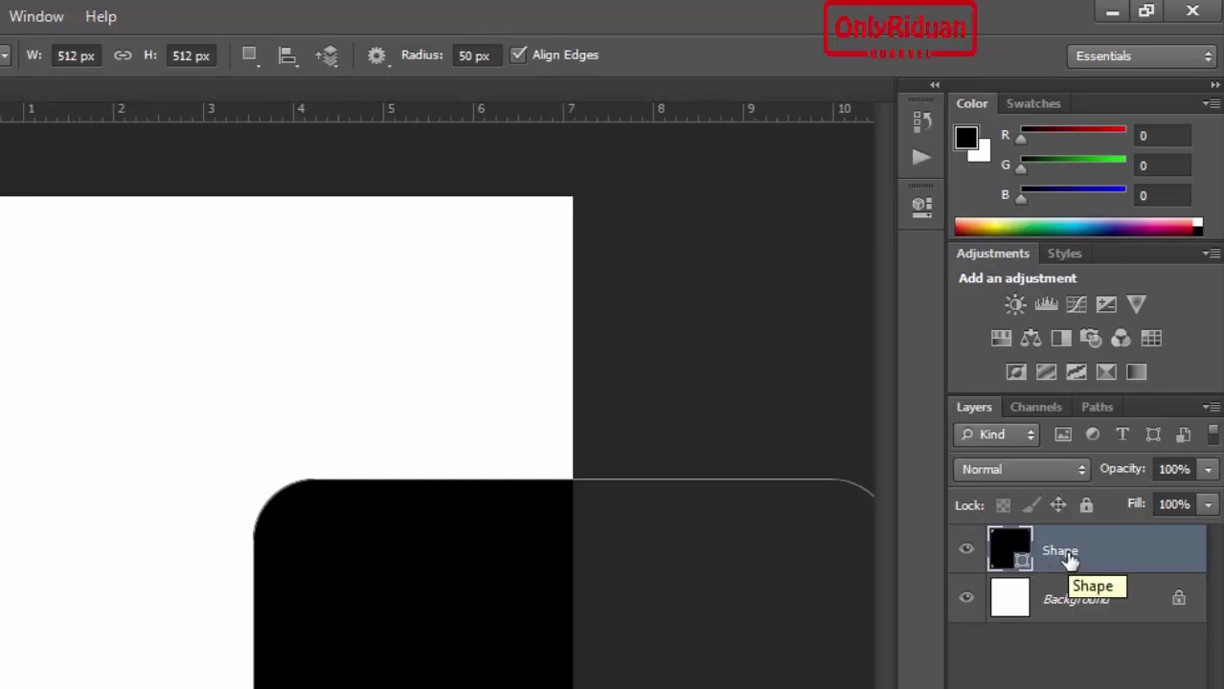
Convert the Shape layer to a smart object and open Shape.psb.
{"action": "right_click", "coordinate": [1077, 551]}
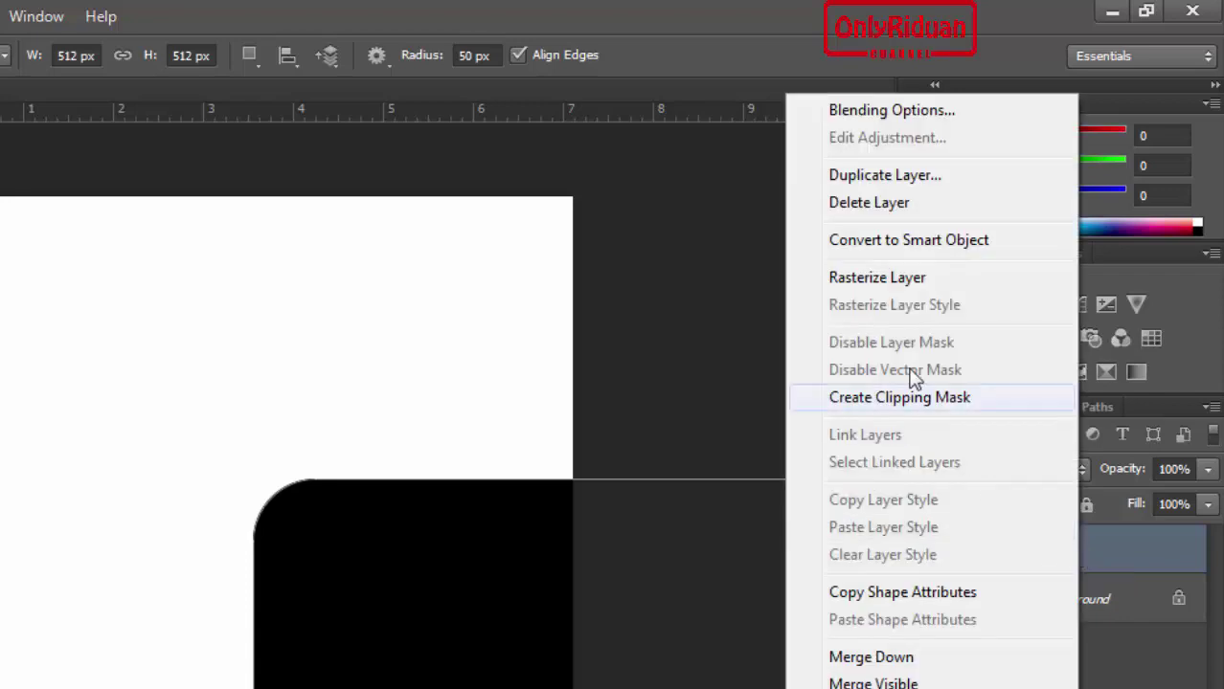
{"action": "left_click", "coordinate": [920, 245]}
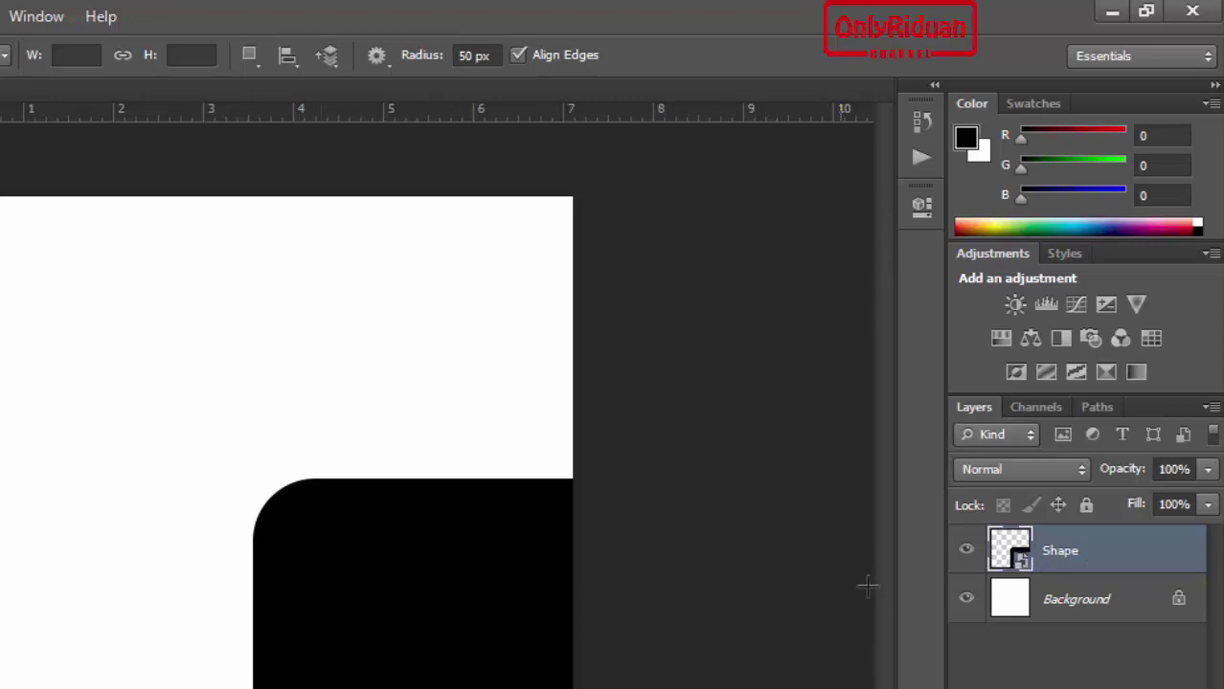
{"action": "double_click", "coordinate": [1020, 565]}
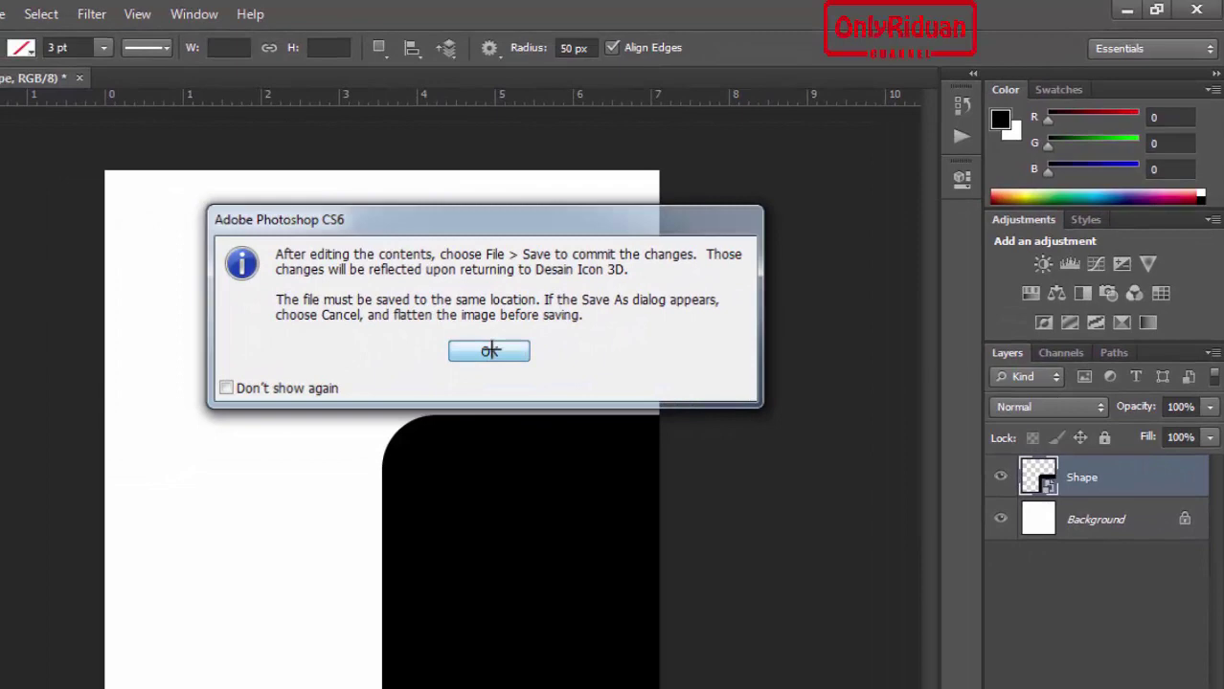
{"action": "left_click", "coordinate": [489, 350]}
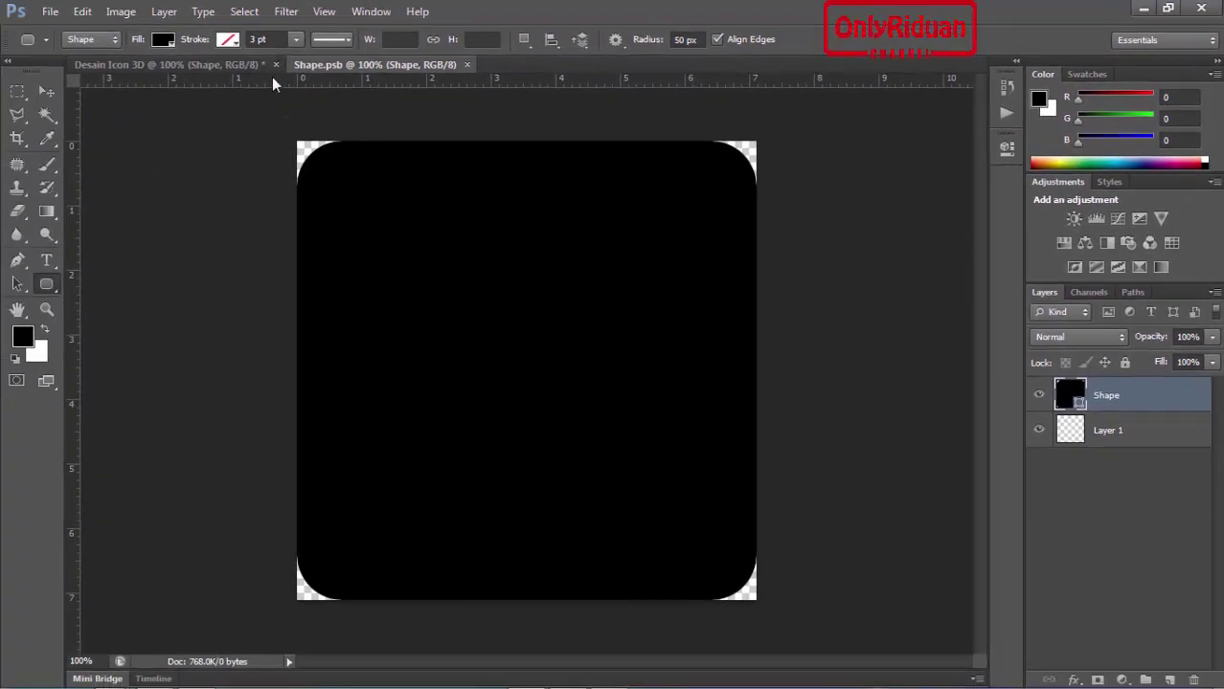
{"action": "left_click", "coordinate": [219, 63]}
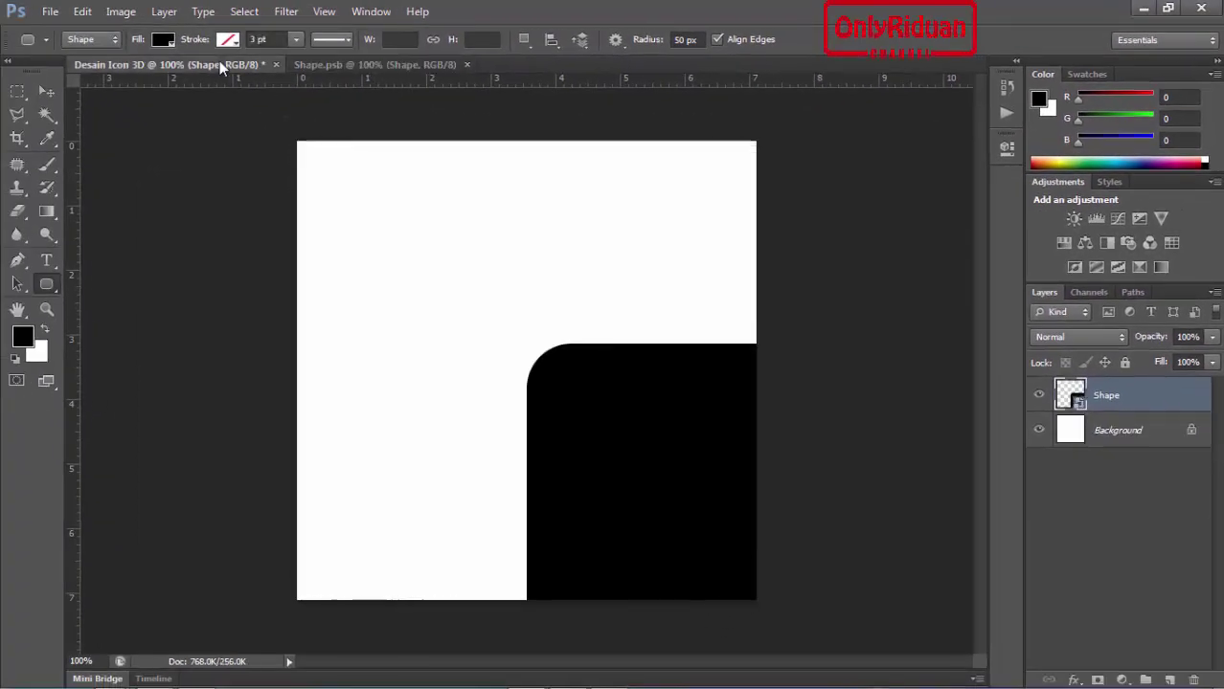
{"action": "left_click", "coordinate": [332, 64]}
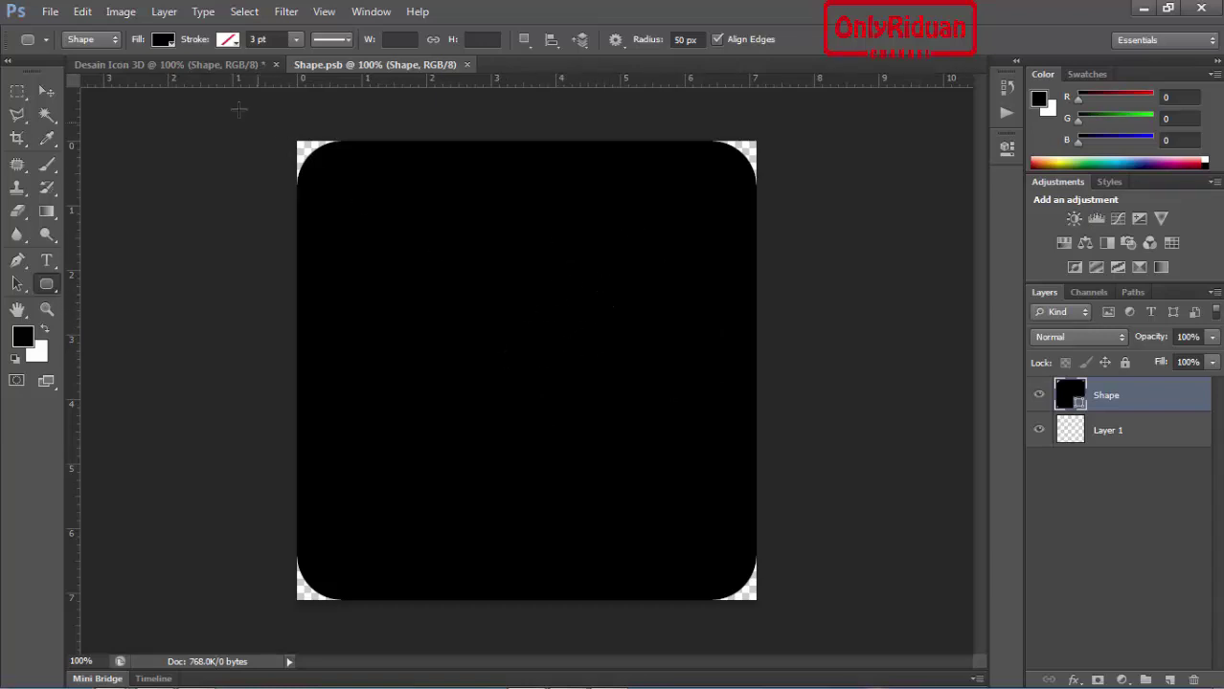
{"action": "left_click", "coordinate": [211, 65]}
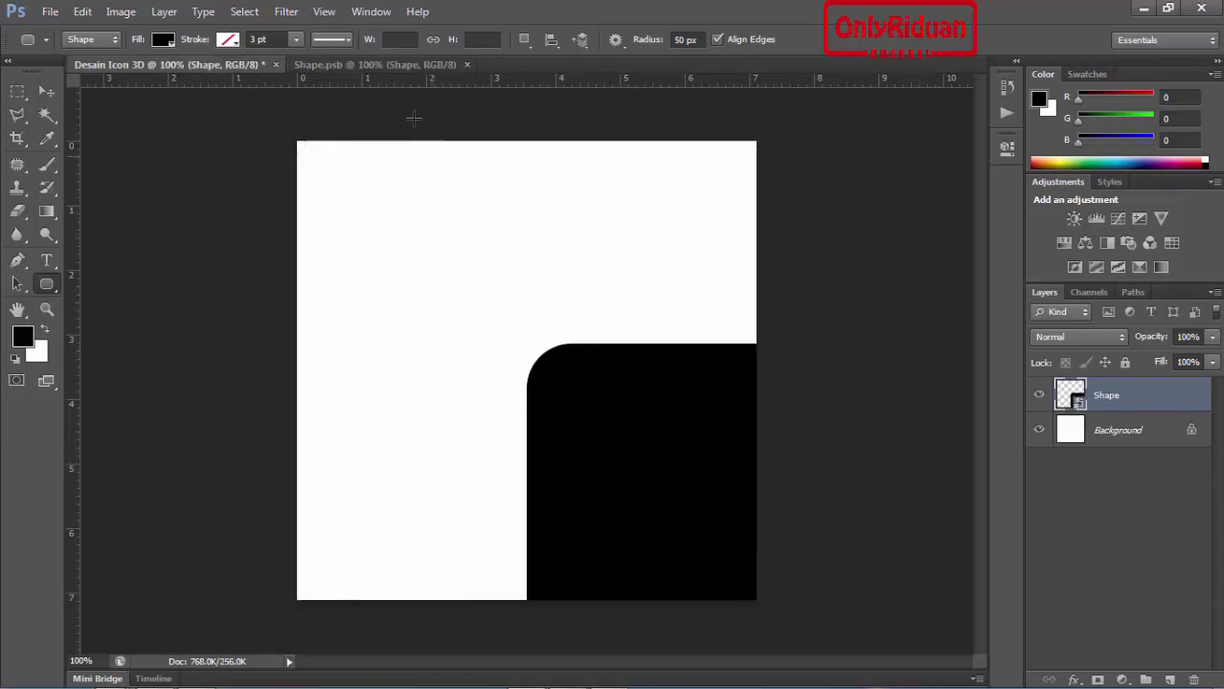
{"action": "left_click", "coordinate": [398, 67]}
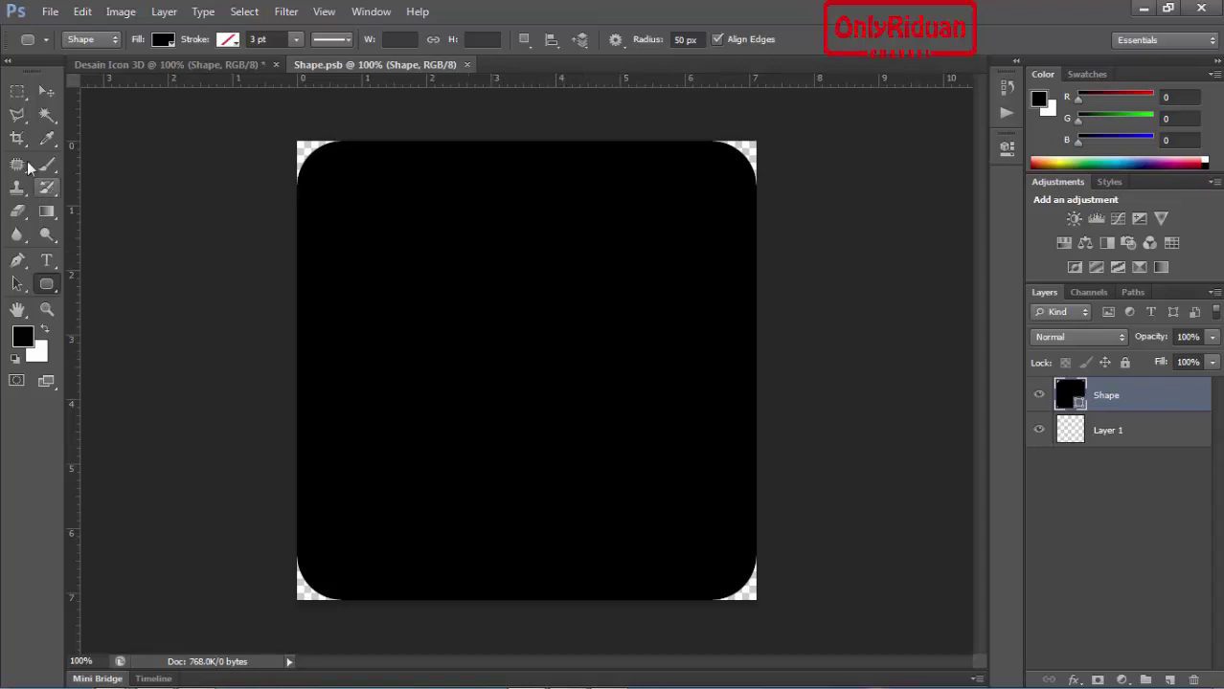
{"action": "left_click", "coordinate": [46, 94]}
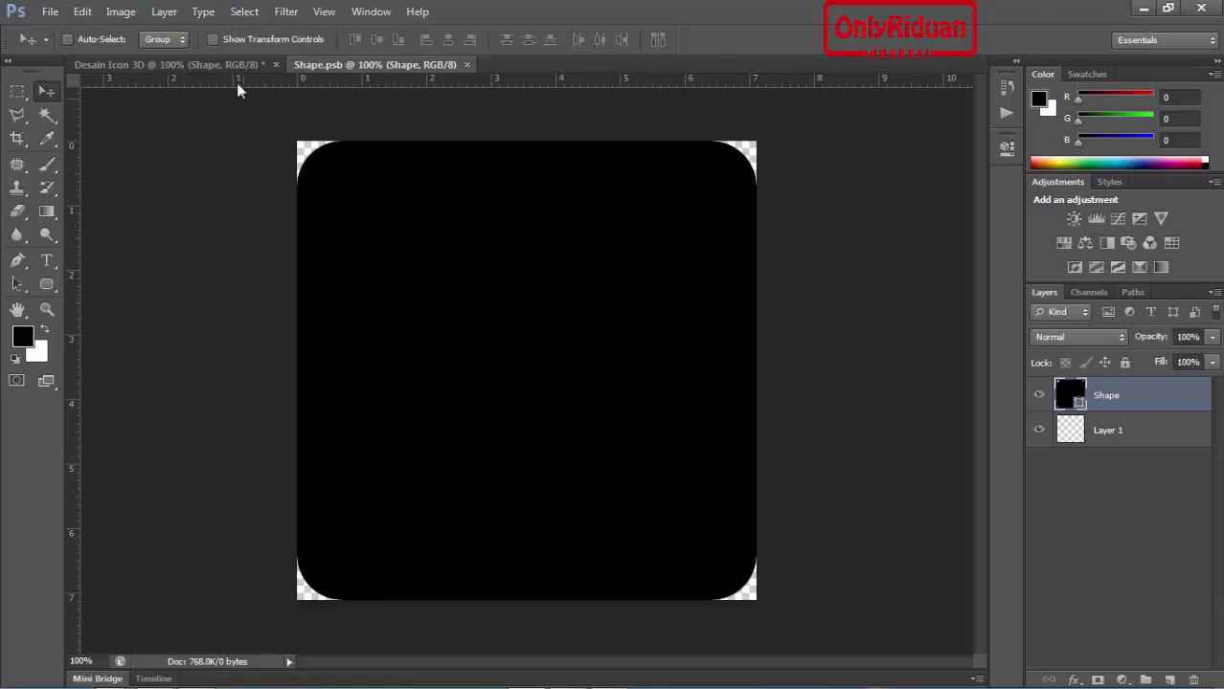
Free-transform the rounded square to an exact 45° rotation and commit it.
{"action": "key", "text": "ctrl+t"}
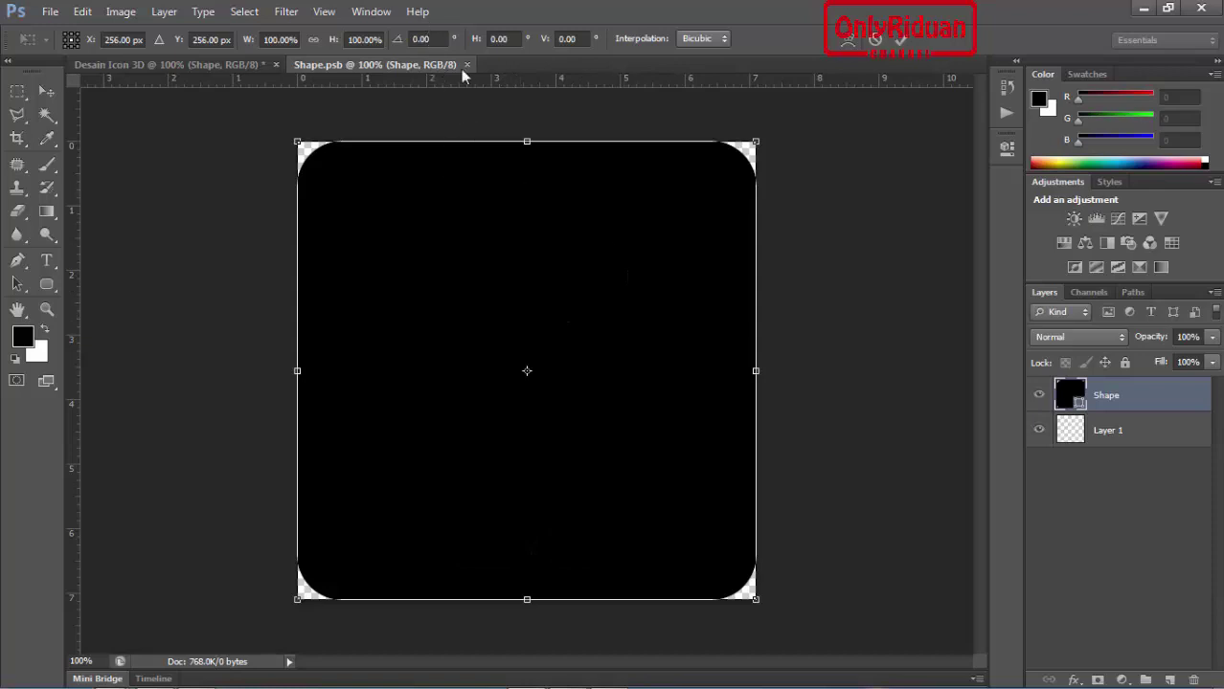
{"action": "left_click_drag", "start_coordinate": [784, 138], "coordinate": [881, 333]}
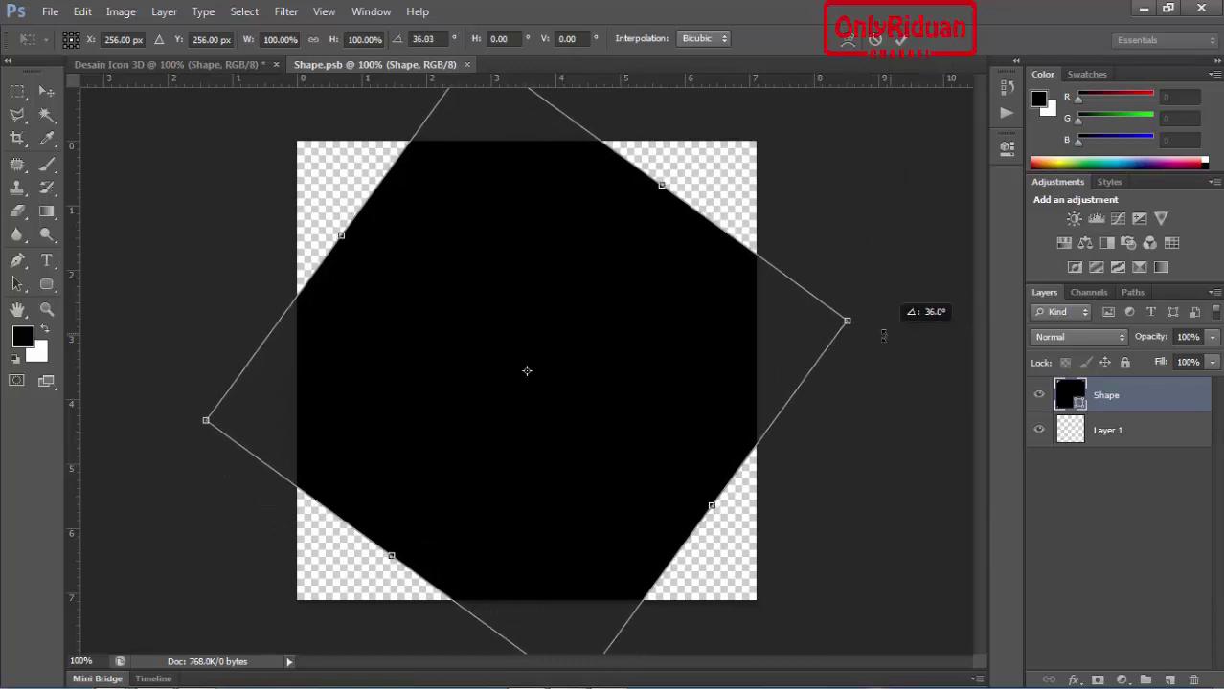
{"action": "mouse_move", "coordinate": [881, 333]}
{"action": "left_mouse_down"}
{"action": "mouse_move", "coordinate": [871, 395]}
{"action": "mouse_move", "coordinate": [878, 369]}
{"action": "left_mouse_up"}
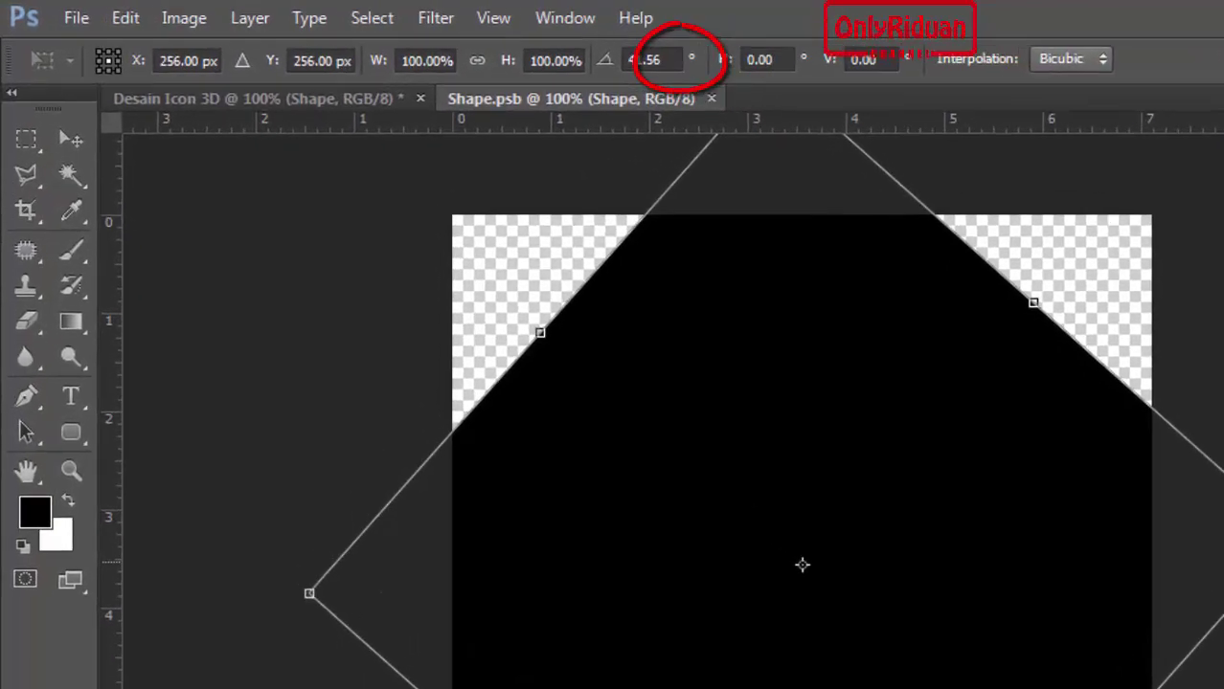
{"action": "left_click", "coordinate": [689, 61]}
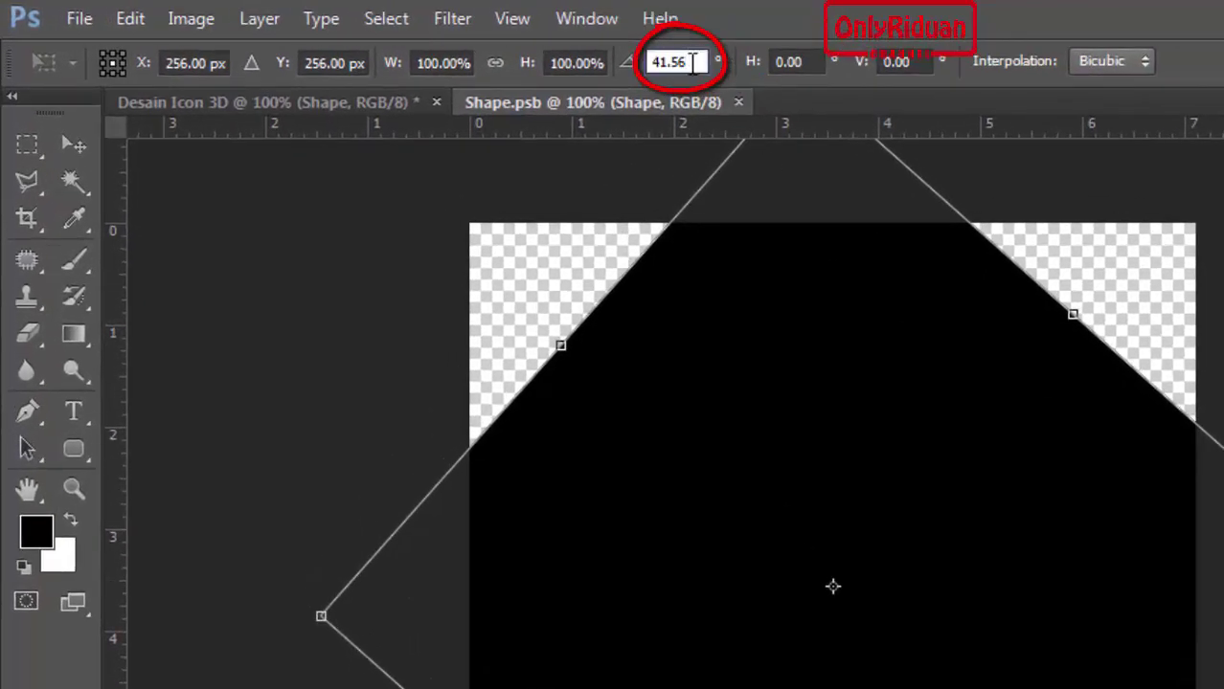
{"action": "left_click_drag", "start_coordinate": [690, 60], "coordinate": [644, 61]}
{"action": "type", "text": "45"}
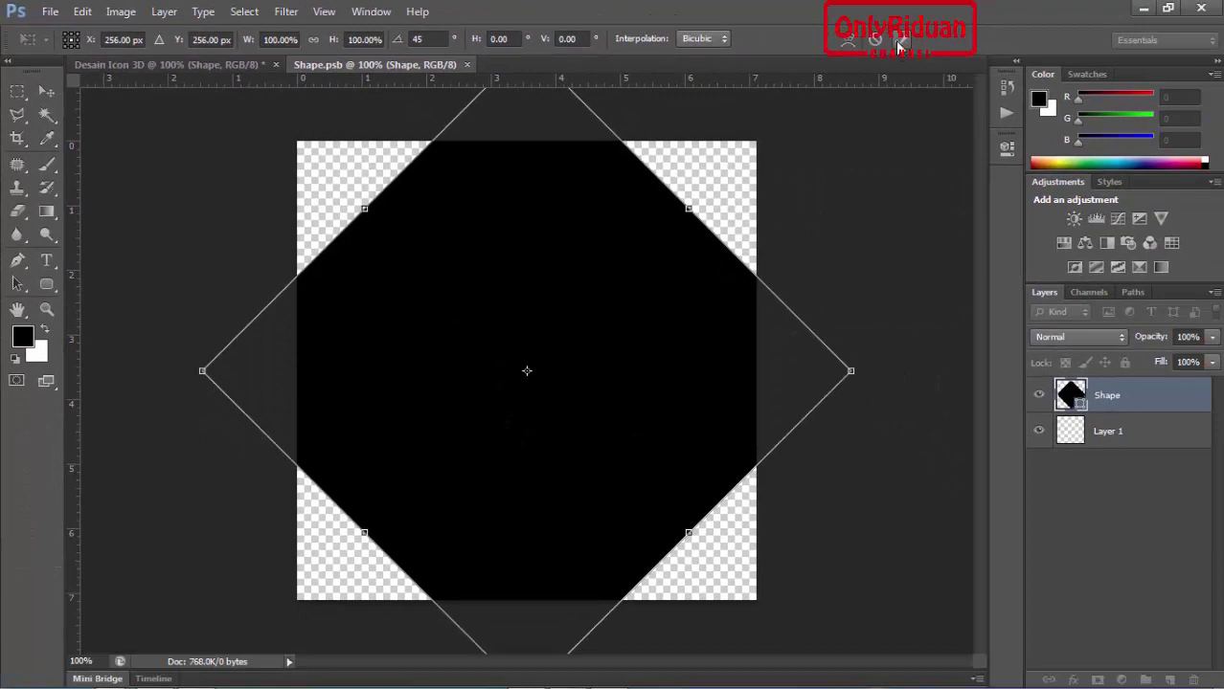
{"action": "left_click", "coordinate": [898, 43]}
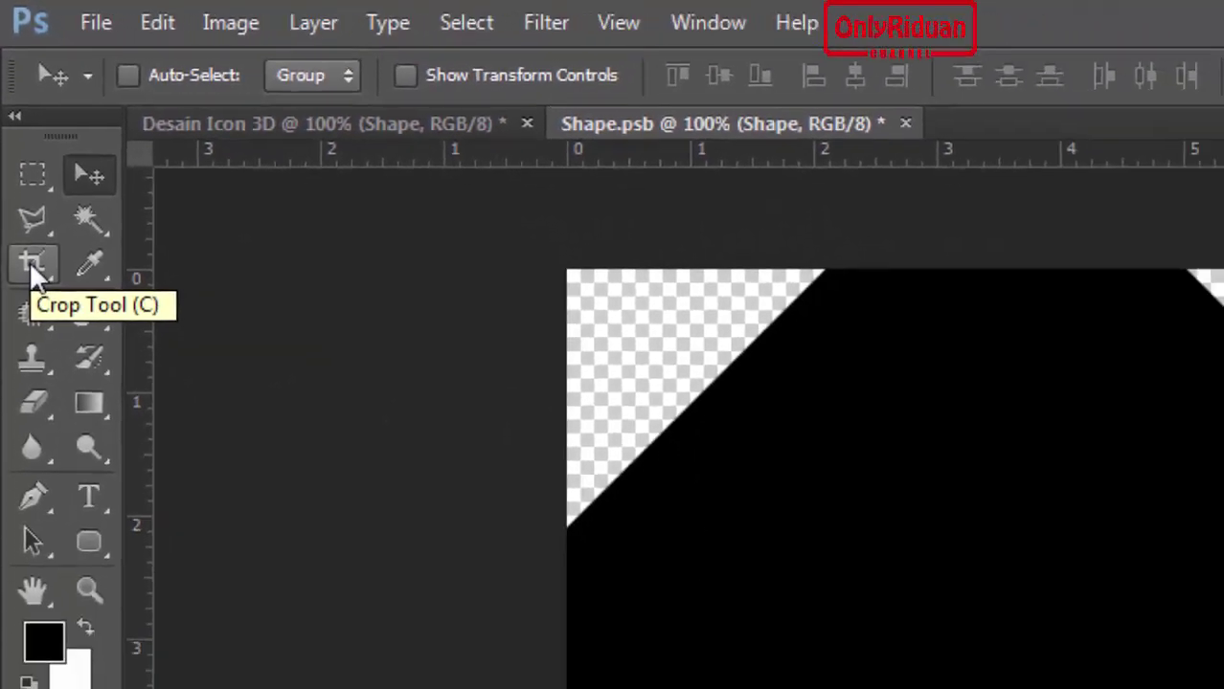
Crop outward from the centre to enlarge Shape.psb's canvas around the whole diamond.
{"action": "left_click", "coordinate": [46, 381]}
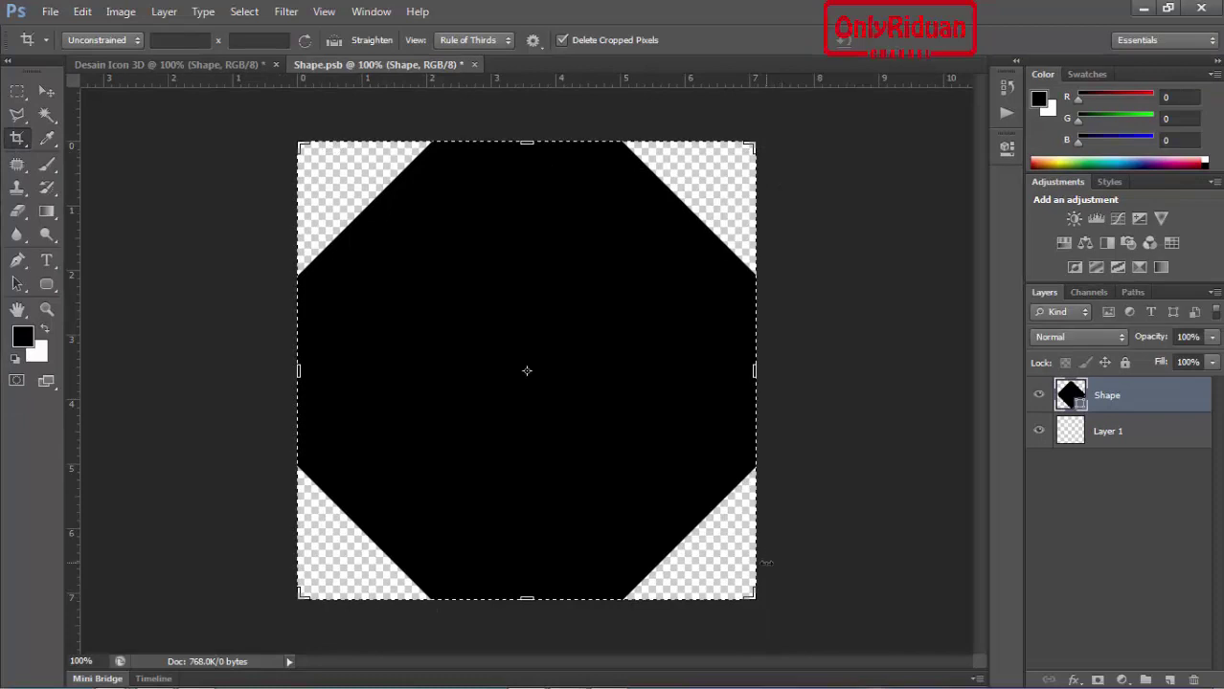
{"action": "key", "text": "alt"}
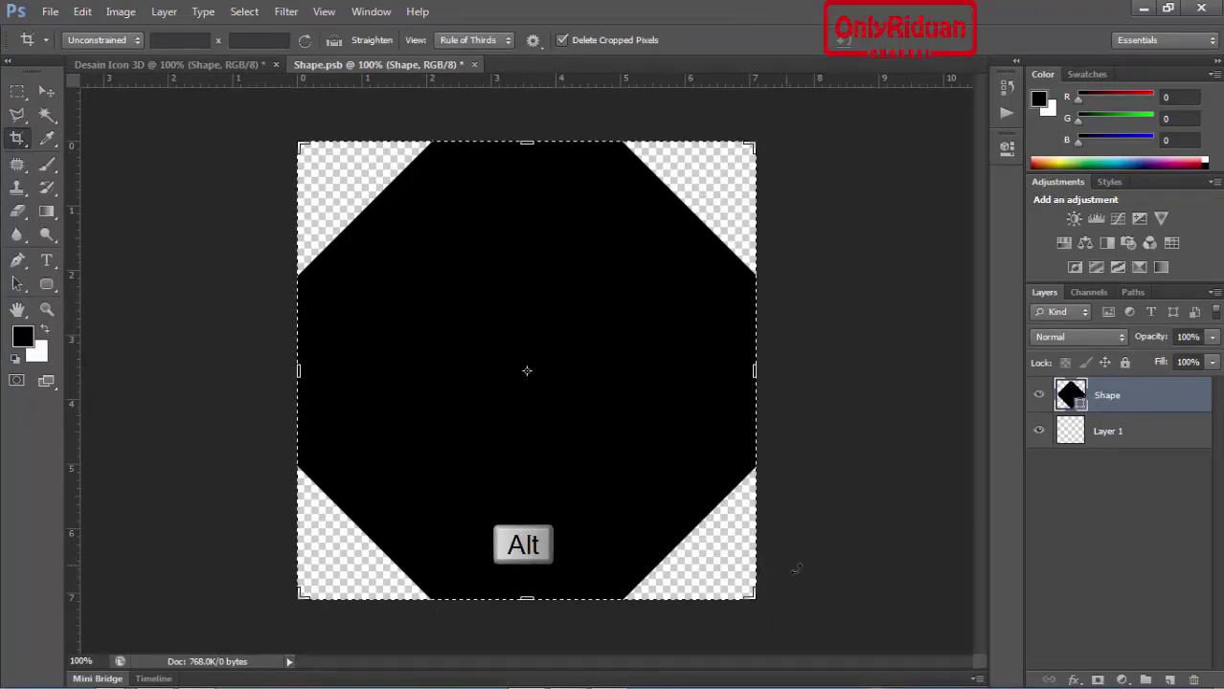
{"action": "mouse_move", "coordinate": [747, 592]}
{"action": "left_mouse_down"}
{"action": "mouse_move", "coordinate": [825, 650]}
{"action": "mouse_move", "coordinate": [835, 598]}
{"action": "left_mouse_up"}
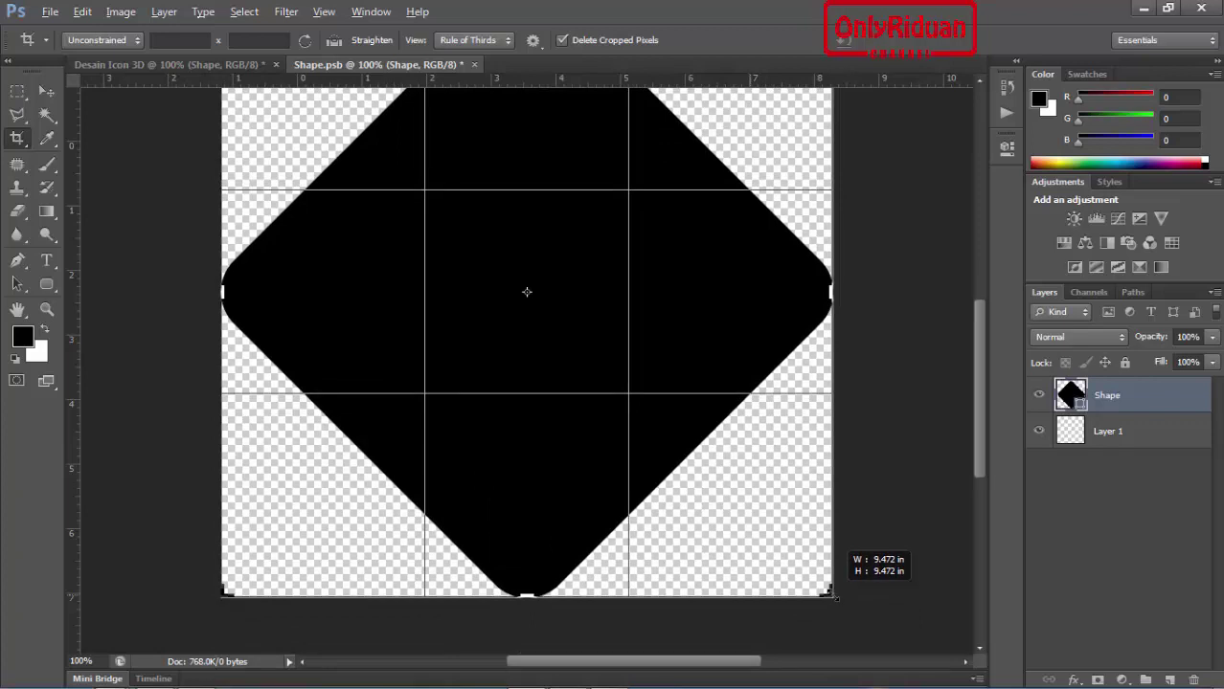
{"action": "left_click_drag", "start_coordinate": [829, 594], "coordinate": [829, 592]}
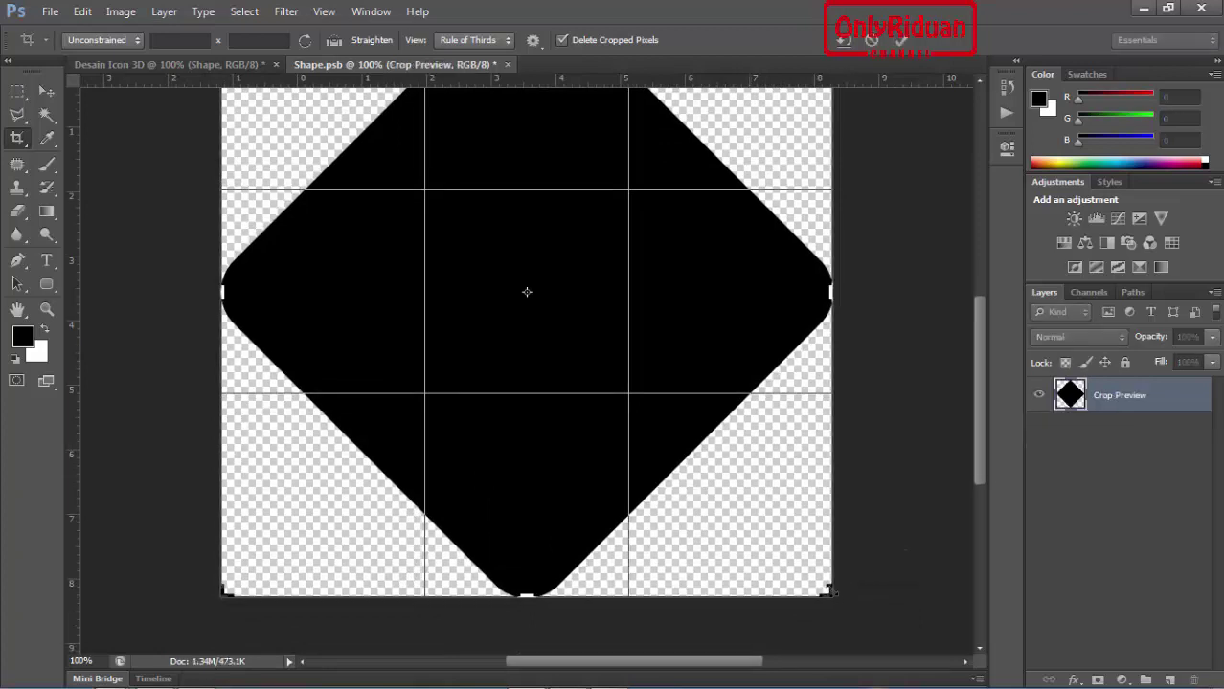
{"action": "scroll", "coordinate": [980, 342], "scroll_direction": "up", "scroll_amount": 2}
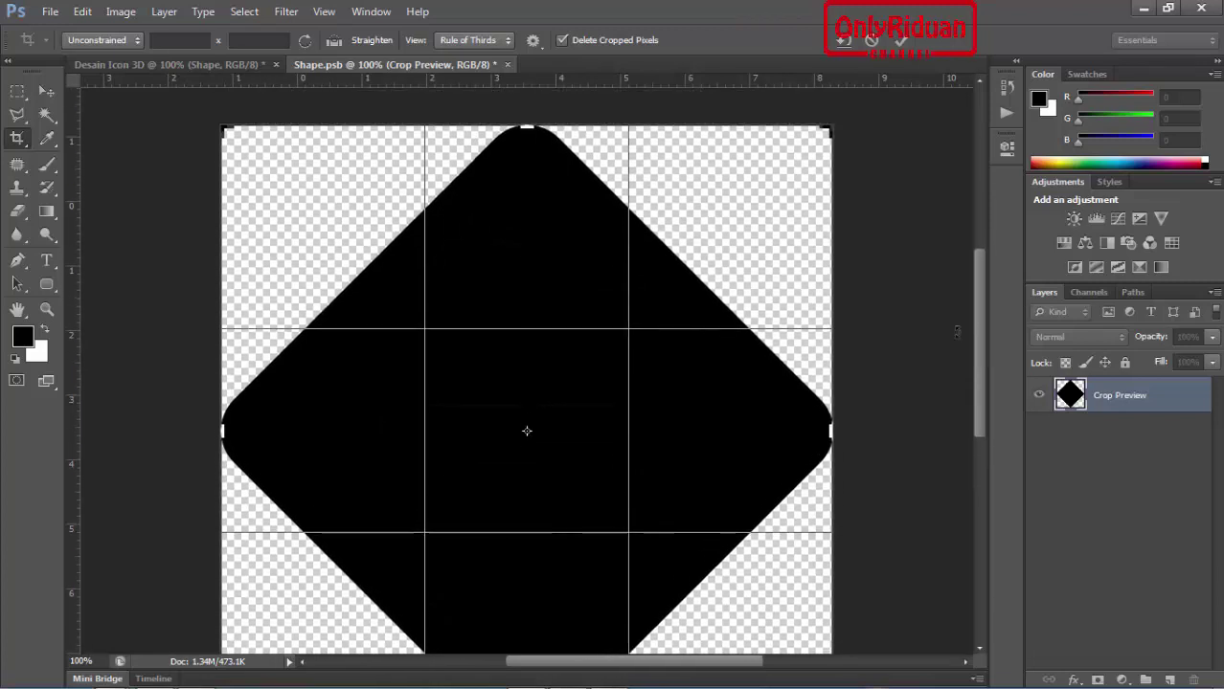
{"action": "left_click", "coordinate": [902, 40]}
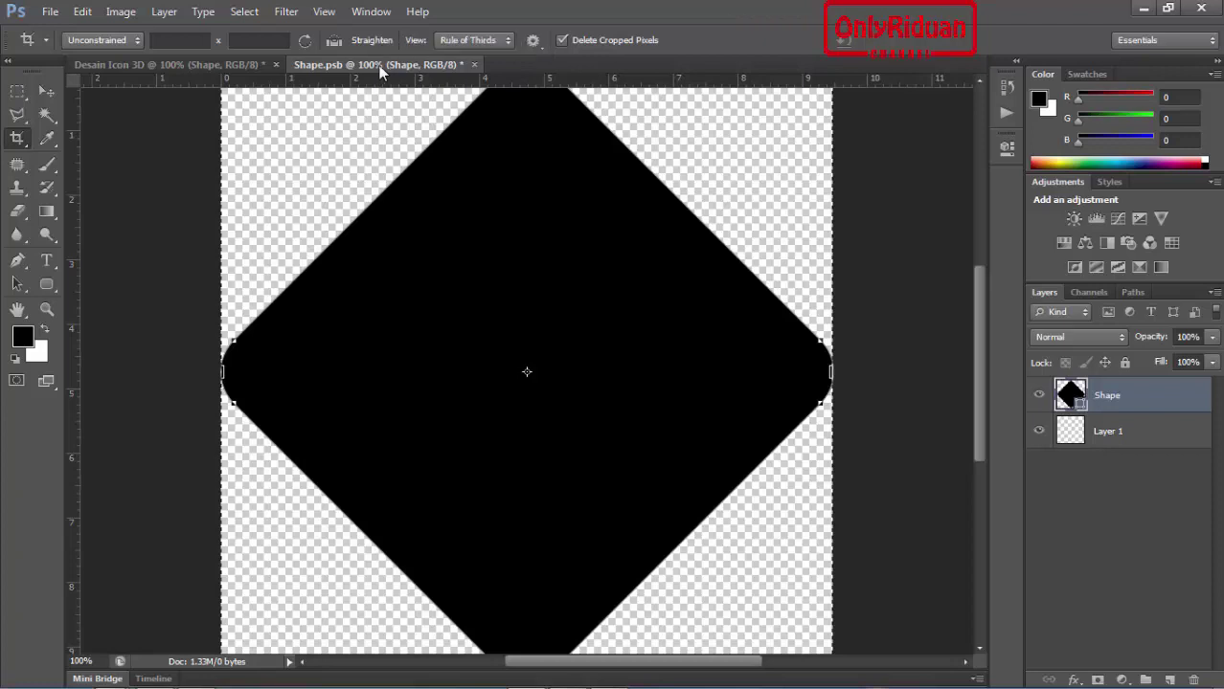
Save the Shape.psb edits back into Desain Icon 3D and select the whole canvas.
{"action": "left_click", "coordinate": [476, 65]}
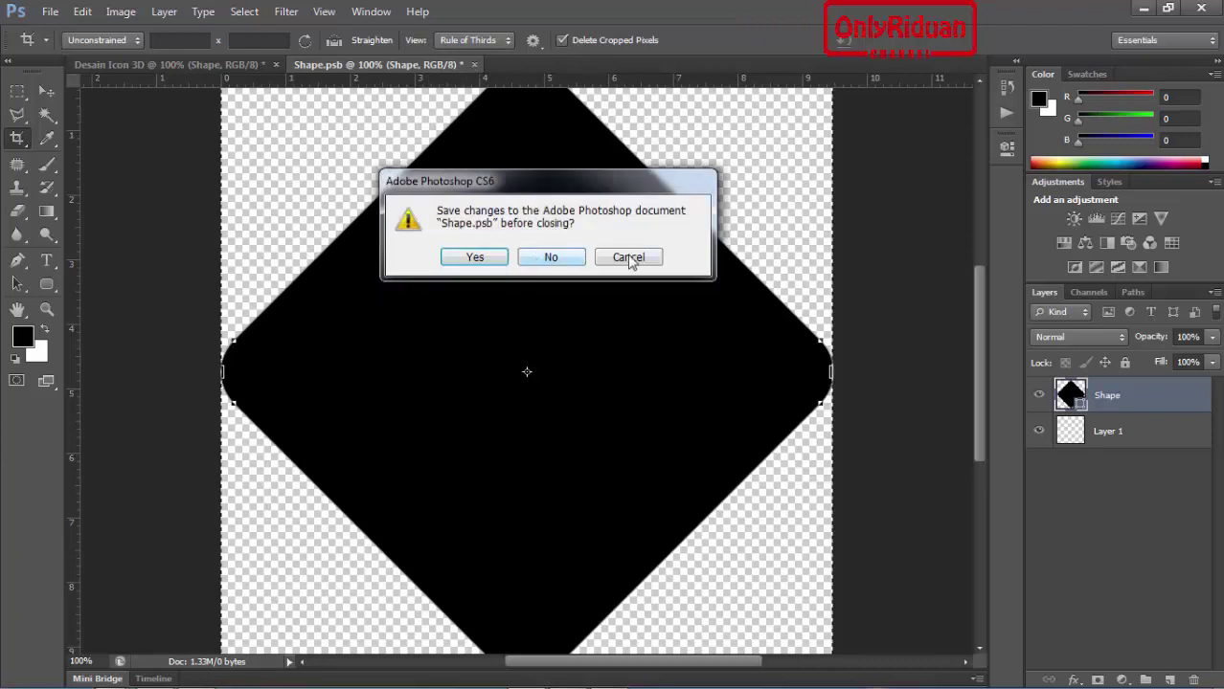
{"action": "left_click", "coordinate": [484, 257]}
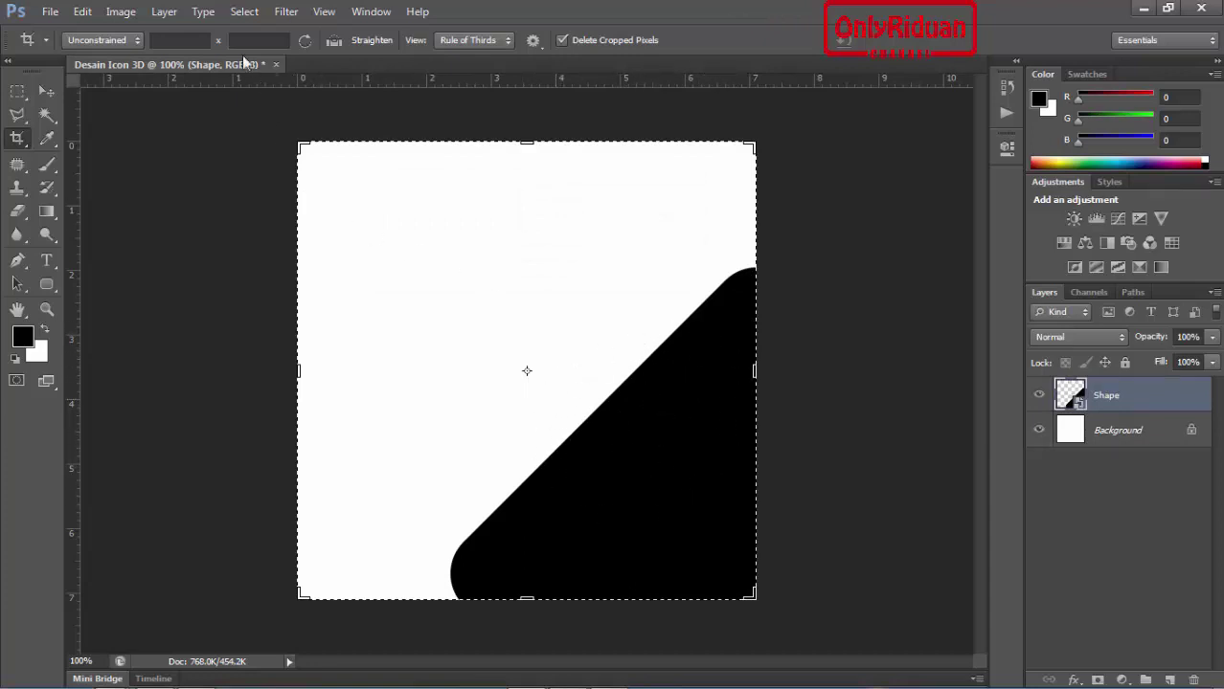
{"action": "left_click", "coordinate": [243, 13]}
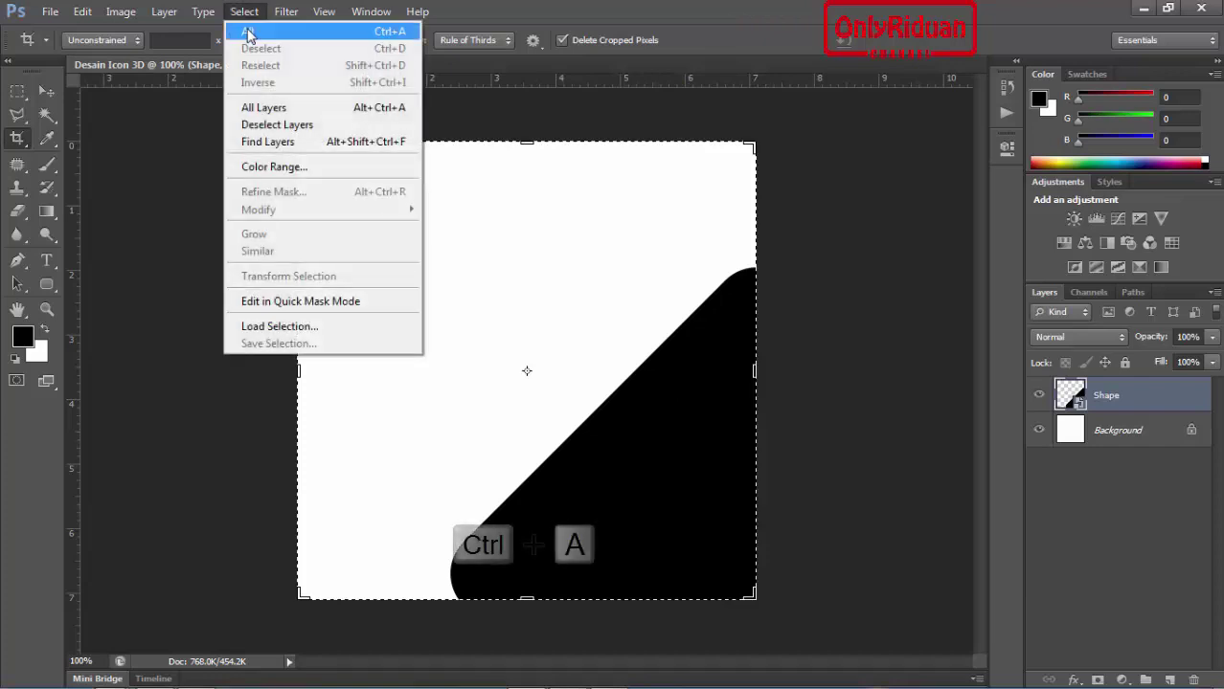
{"action": "left_click", "coordinate": [250, 35]}
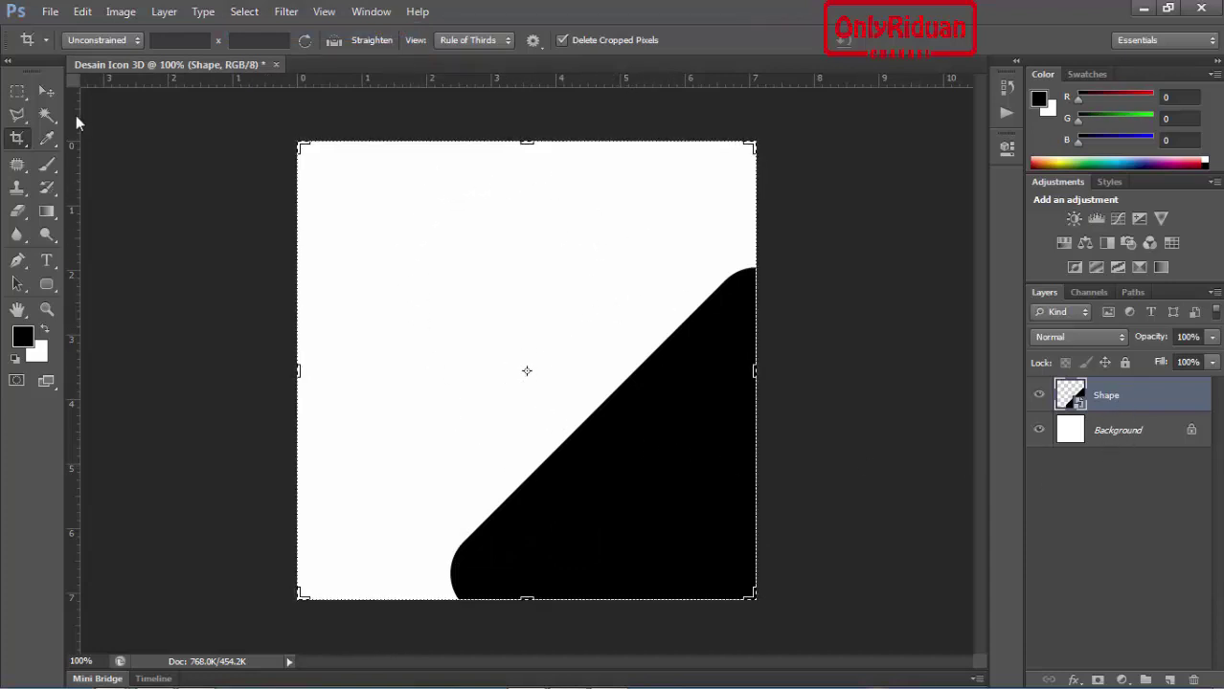
Centre the shape vertically and horizontally on the canvas, then deselect.
{"action": "left_click", "coordinate": [45, 91]}
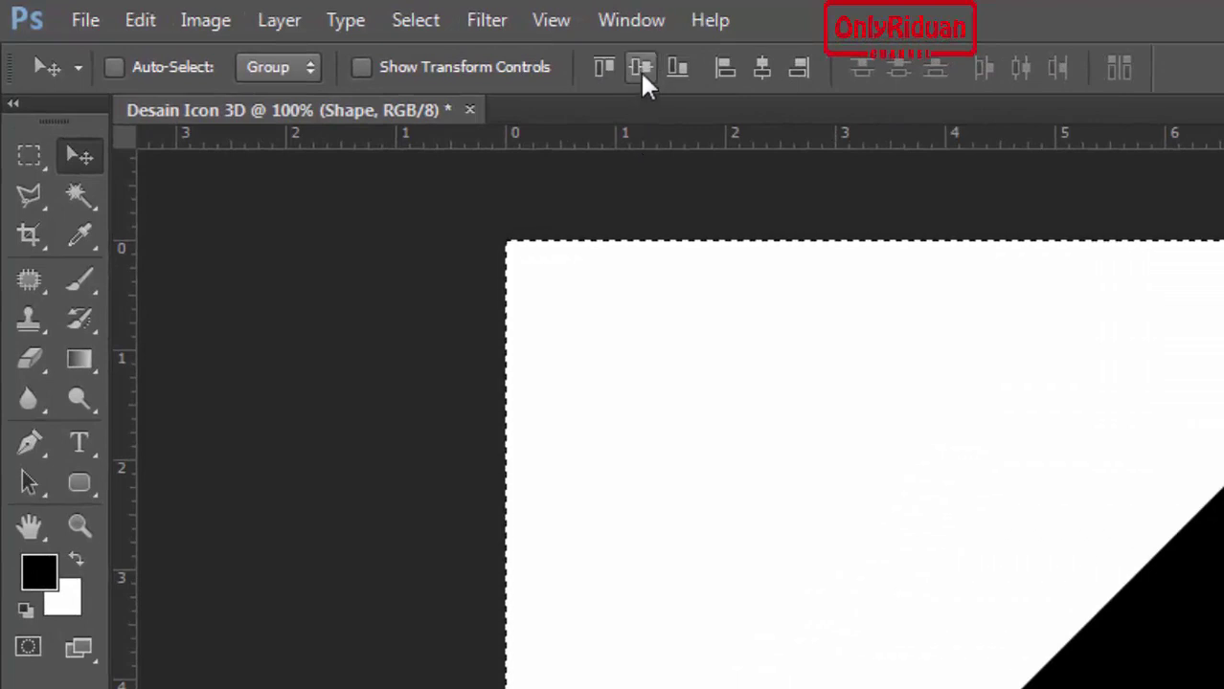
{"action": "left_click", "coordinate": [641, 69]}
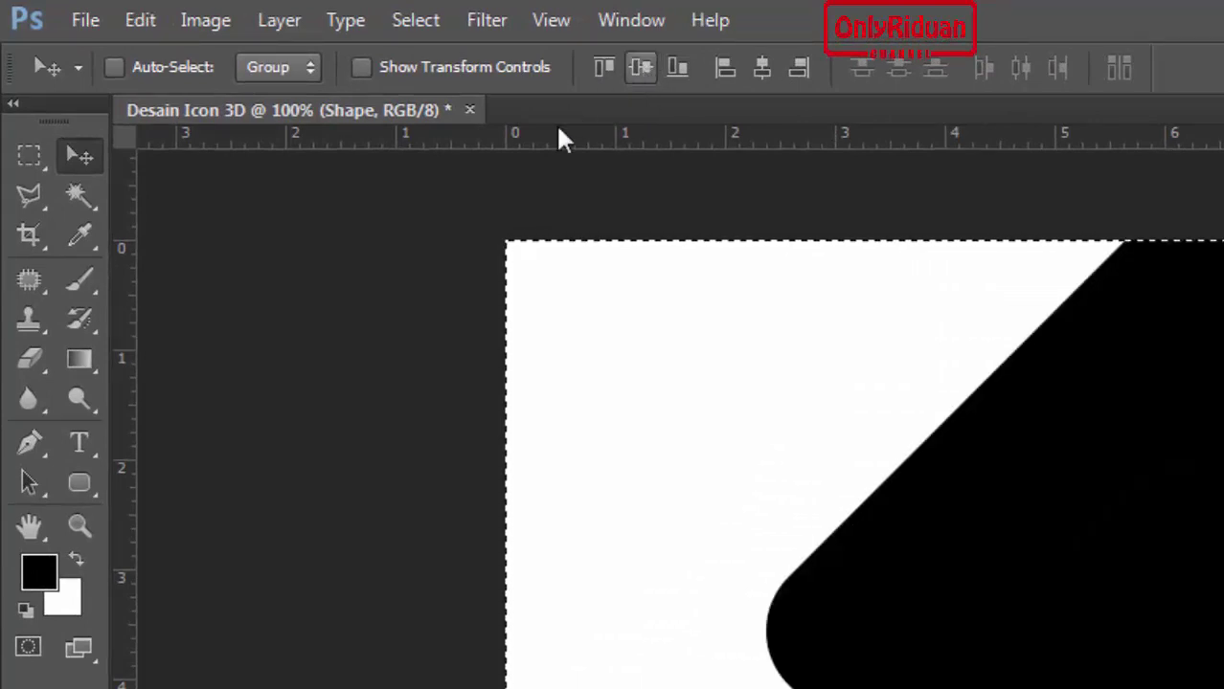
{"action": "left_click", "coordinate": [762, 69]}
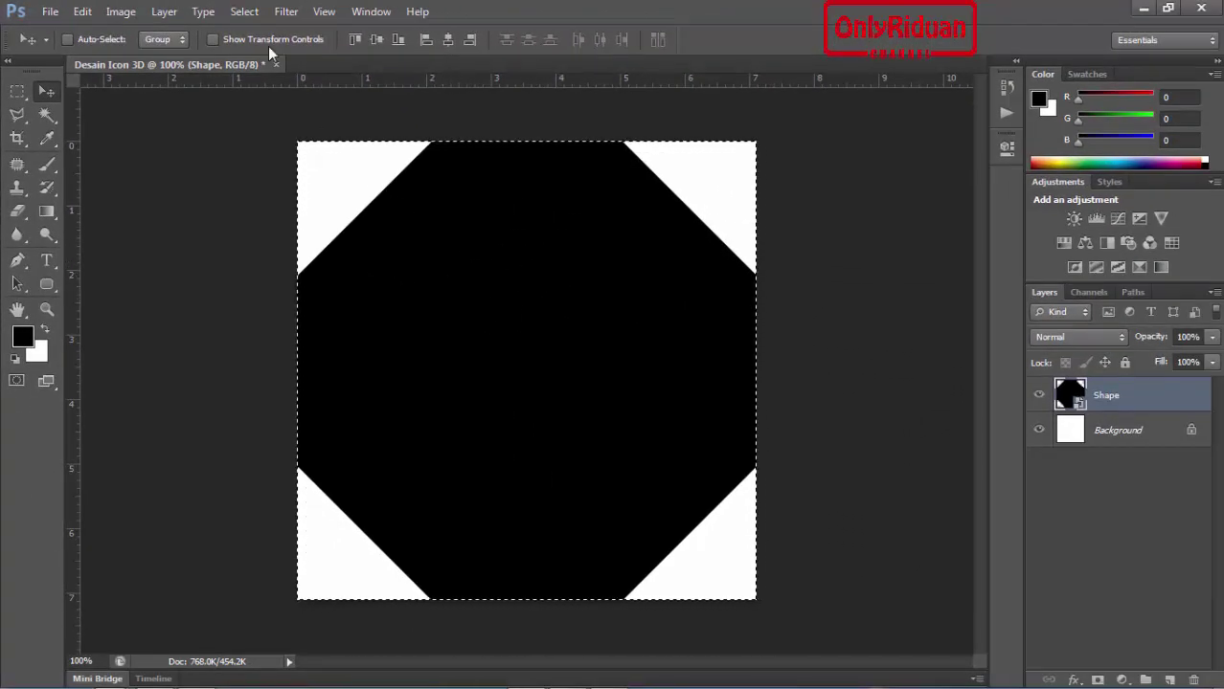
{"action": "left_click", "coordinate": [244, 11]}
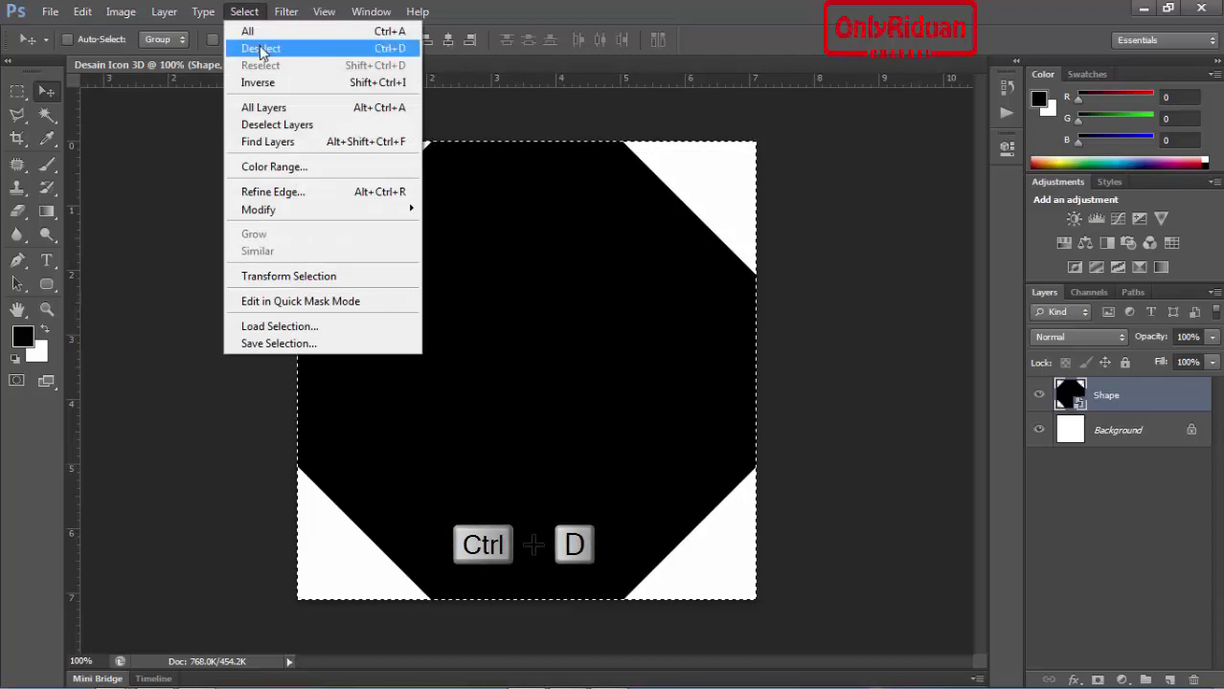
{"action": "left_click", "coordinate": [259, 50]}
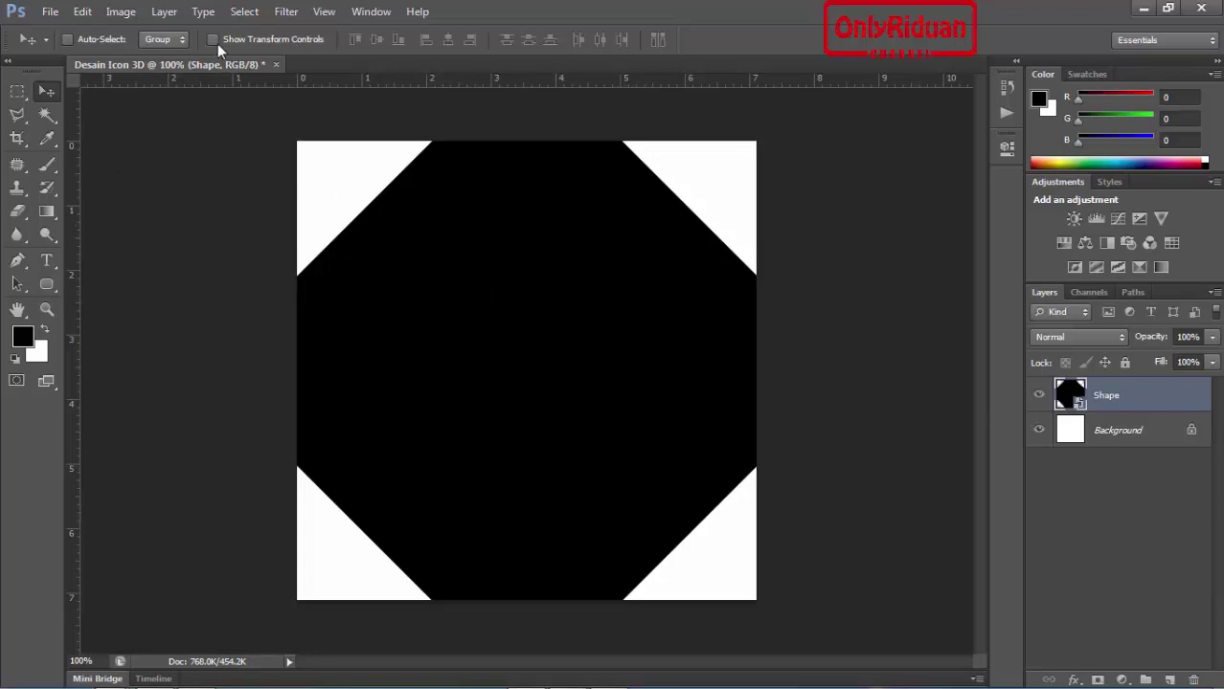
Squash the shape to 50% height with Free Transform.
{"action": "key", "text": "ctrl+t"}
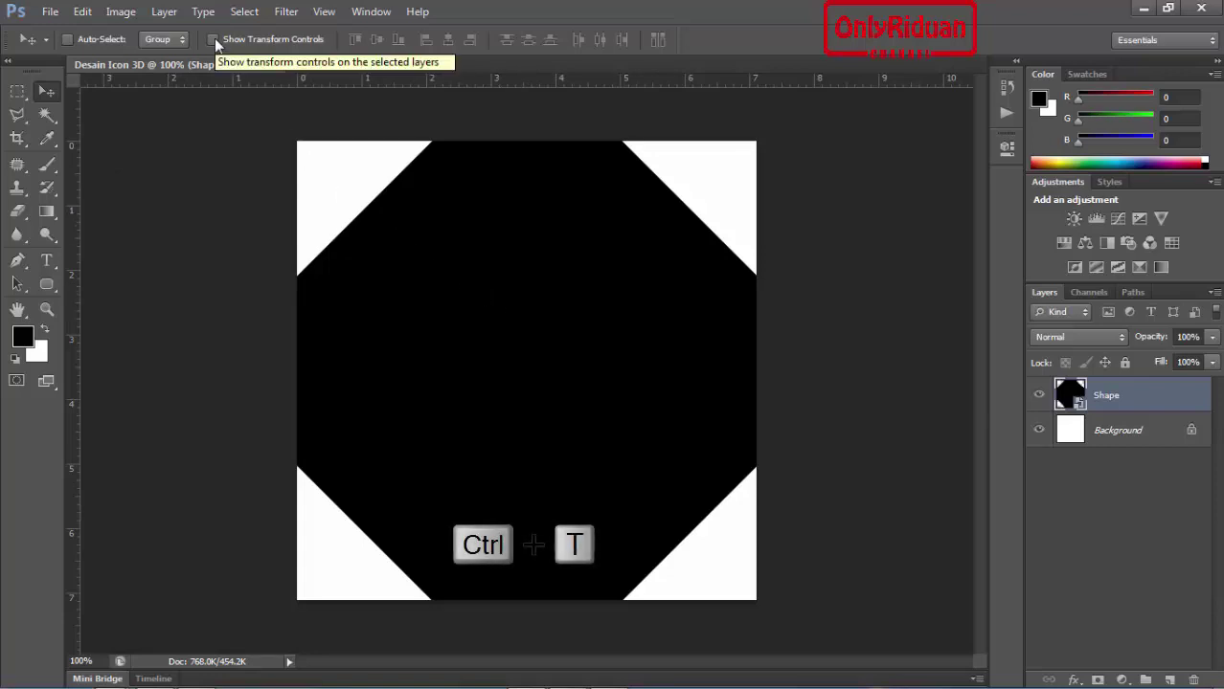
{"action": "left_click", "coordinate": [213, 40]}
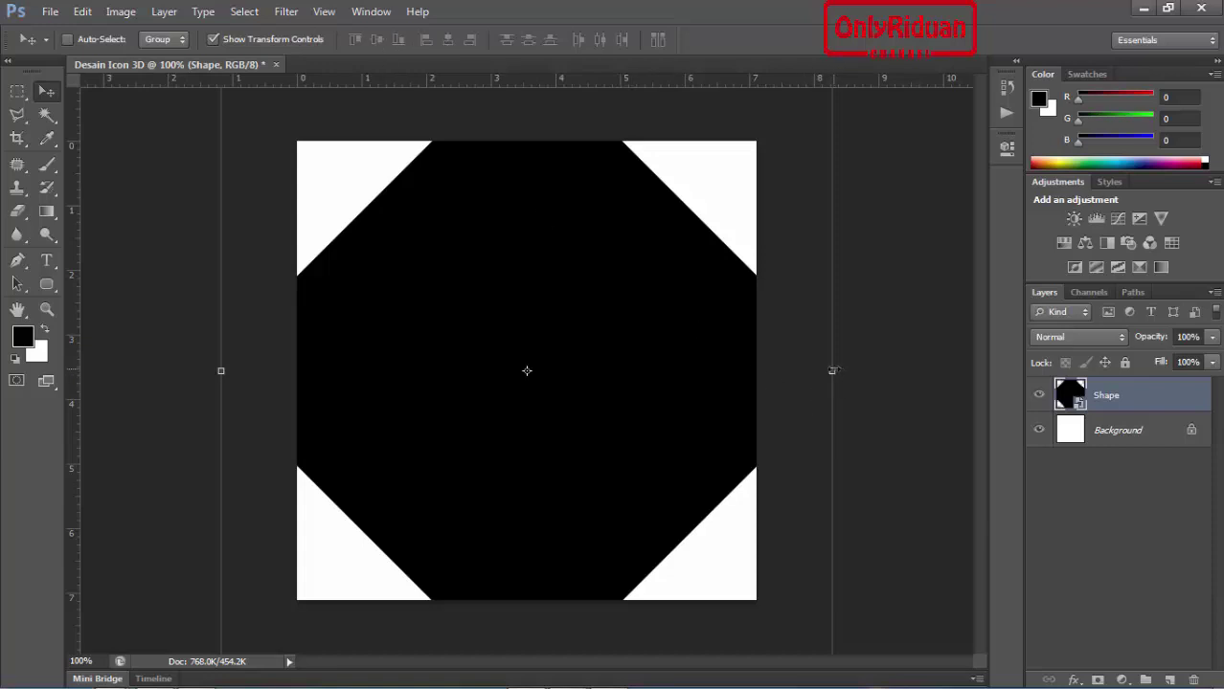
{"action": "key", "text": "ctrl+t"}
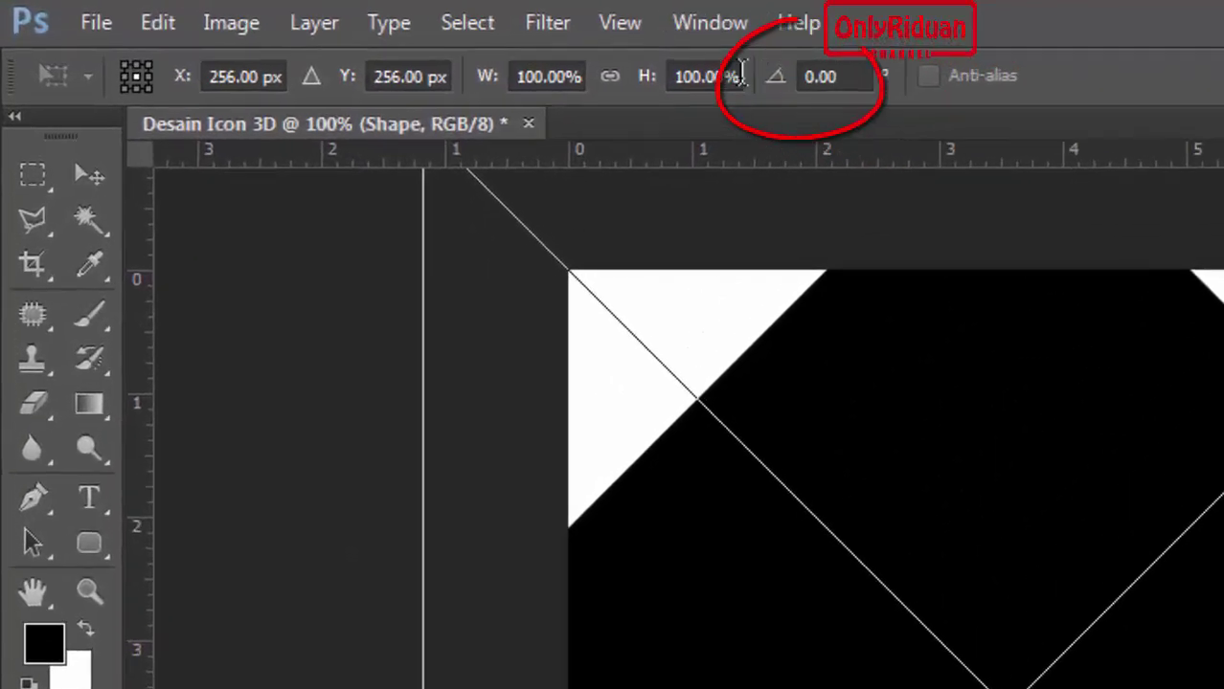
{"action": "left_click", "coordinate": [383, 39]}
{"action": "left_click", "coordinate": [774, 86]}
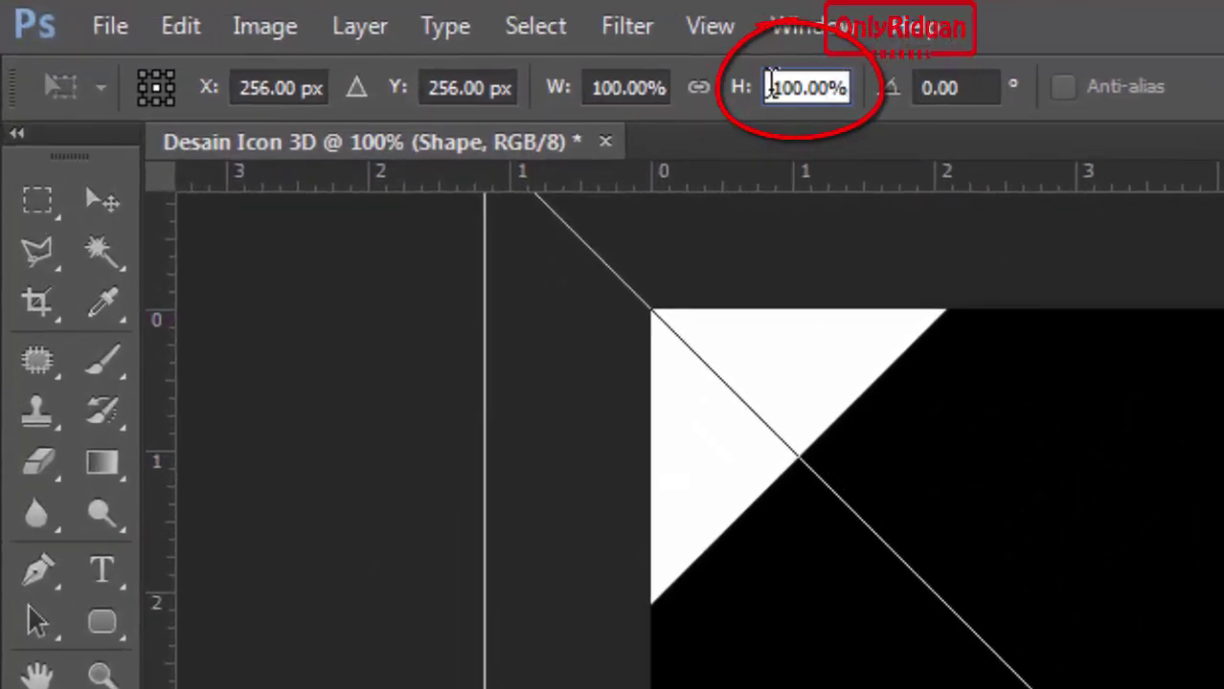
{"action": "left_click_drag", "start_coordinate": [775, 86], "coordinate": [885, 110]}
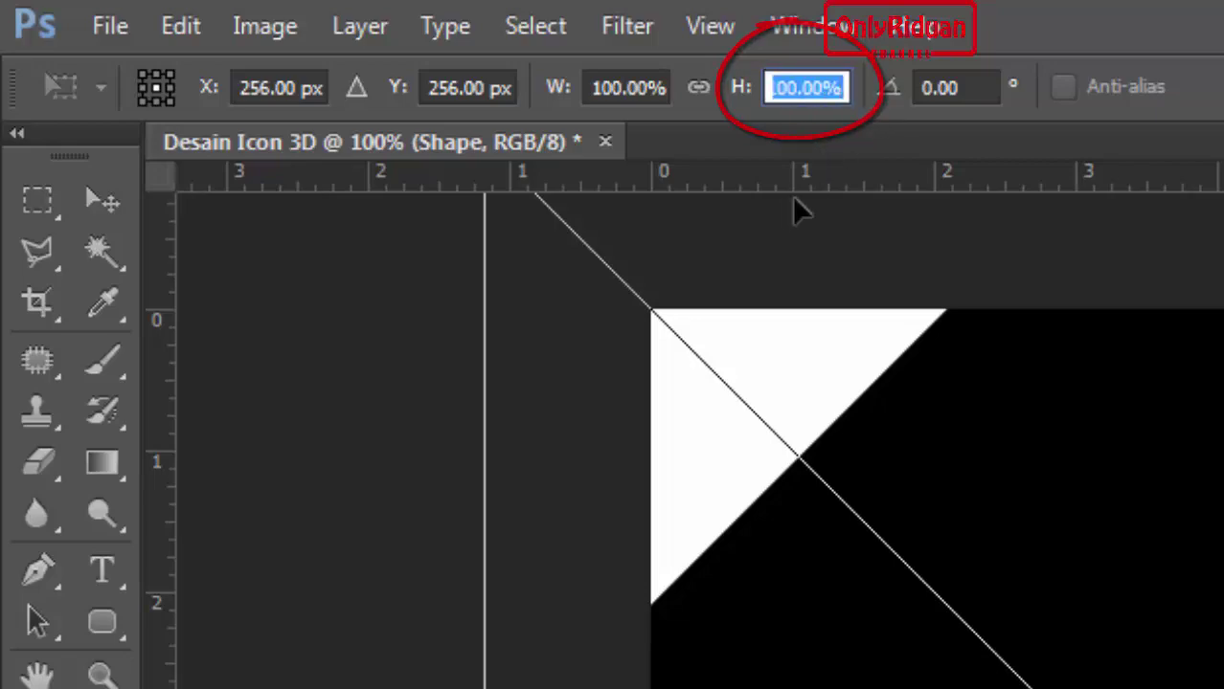
{"action": "type", "text": "5"}
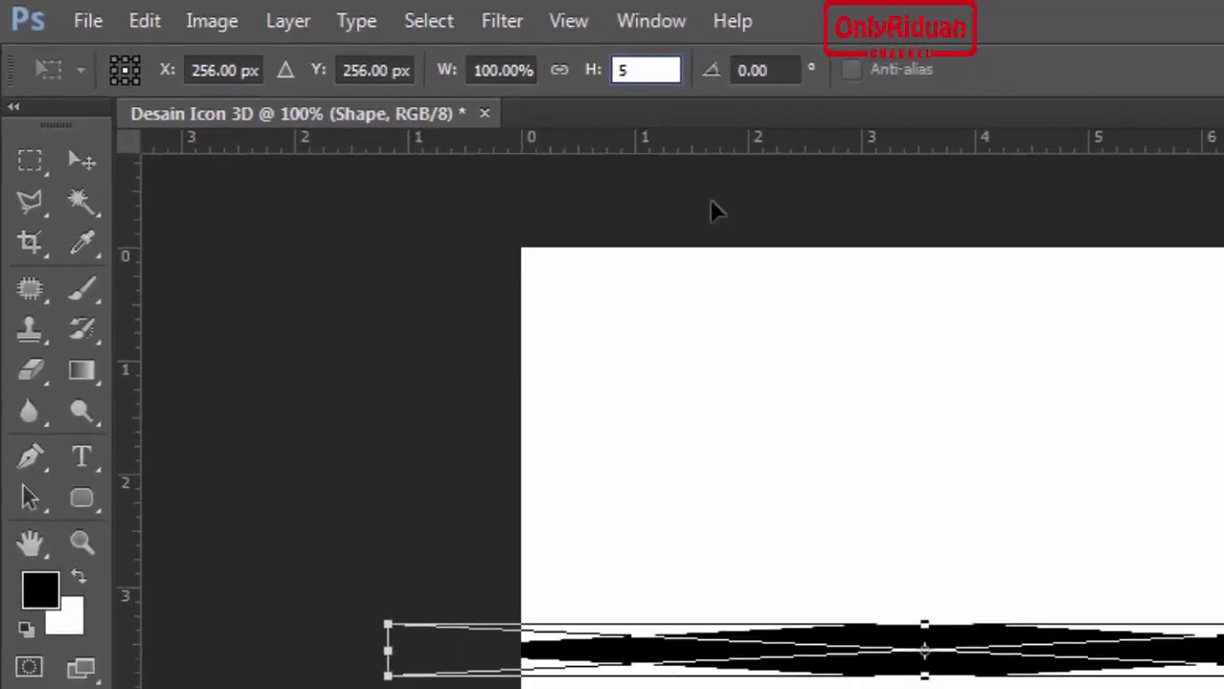
{"action": "type", "text": "0"}
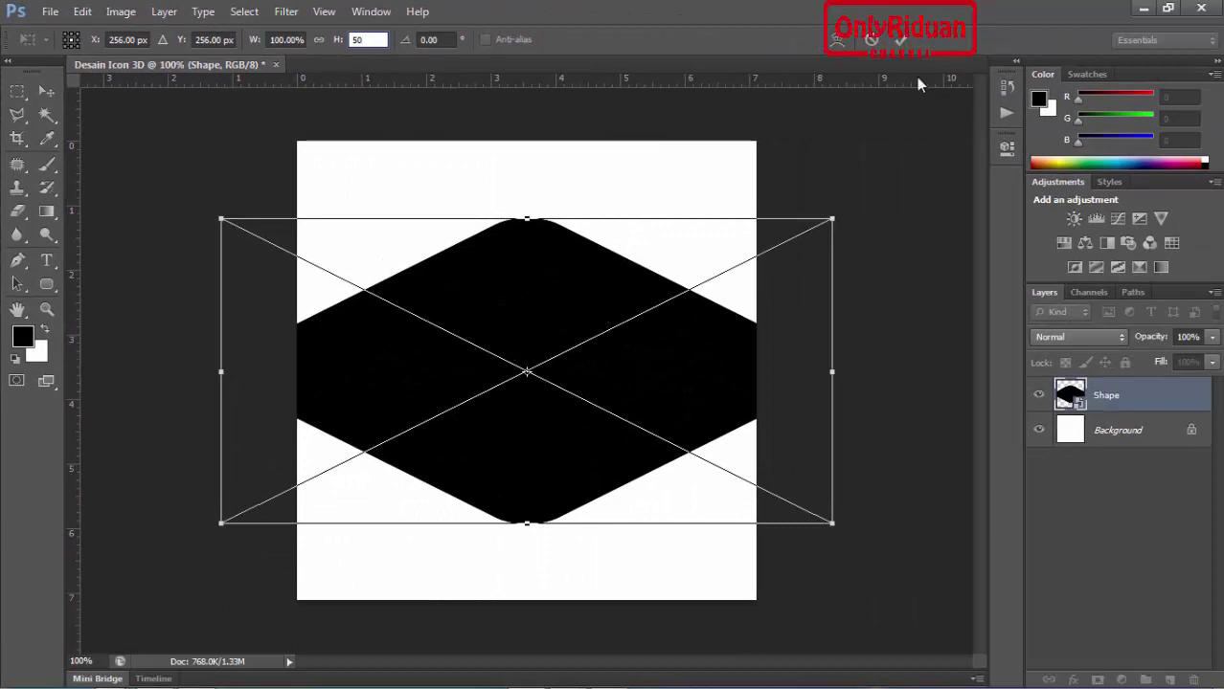
{"action": "left_click", "coordinate": [900, 39]}
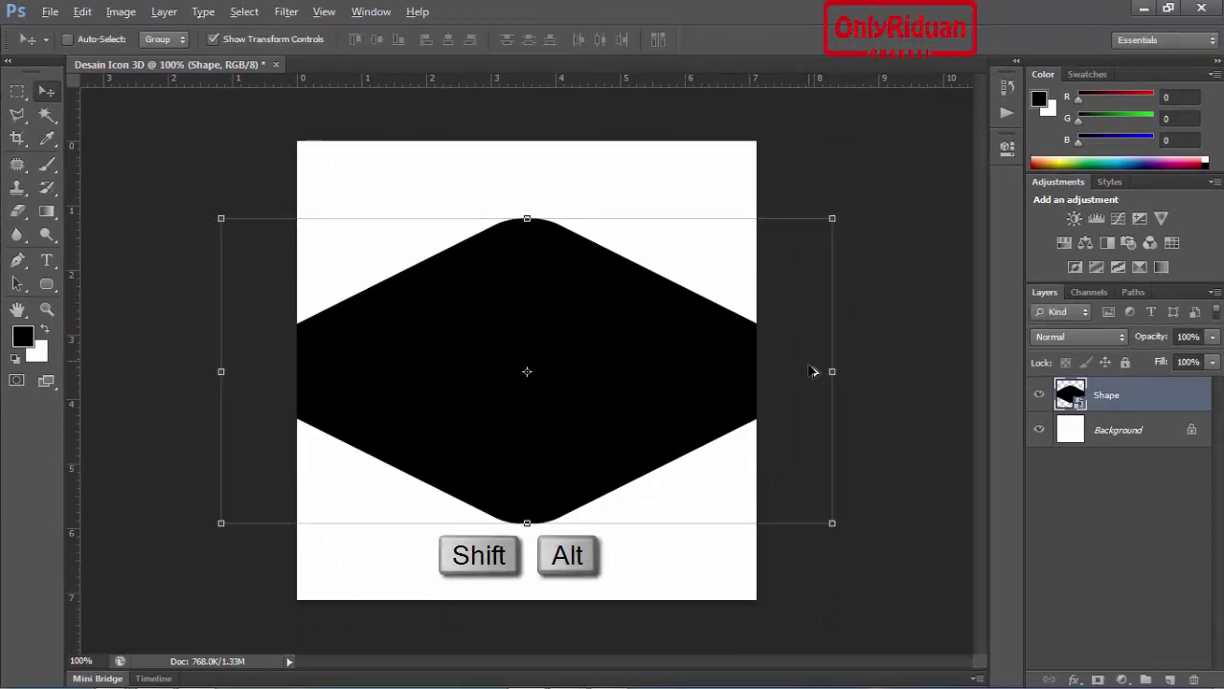
Shrink the flattened shape proportionally around its centre into a small diamond.
{"action": "left_click_drag", "start_coordinate": [833, 525], "coordinate": [666, 449]}
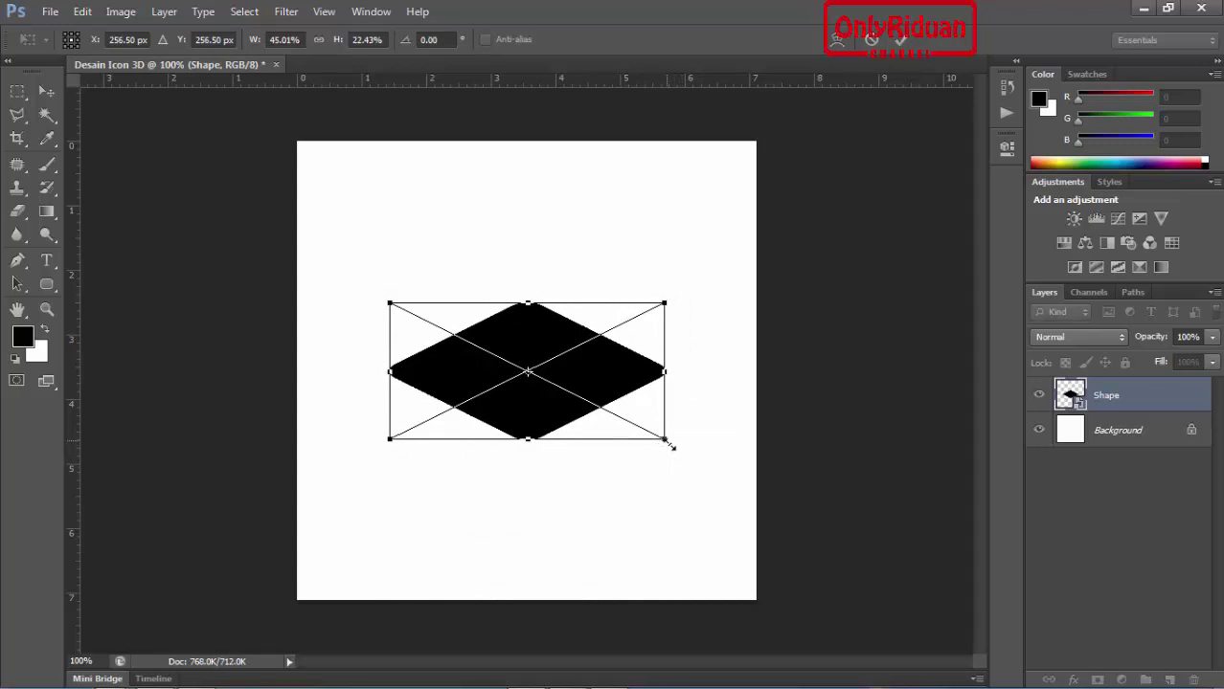
{"action": "left_click_drag", "start_coordinate": [670, 446], "coordinate": [674, 451]}
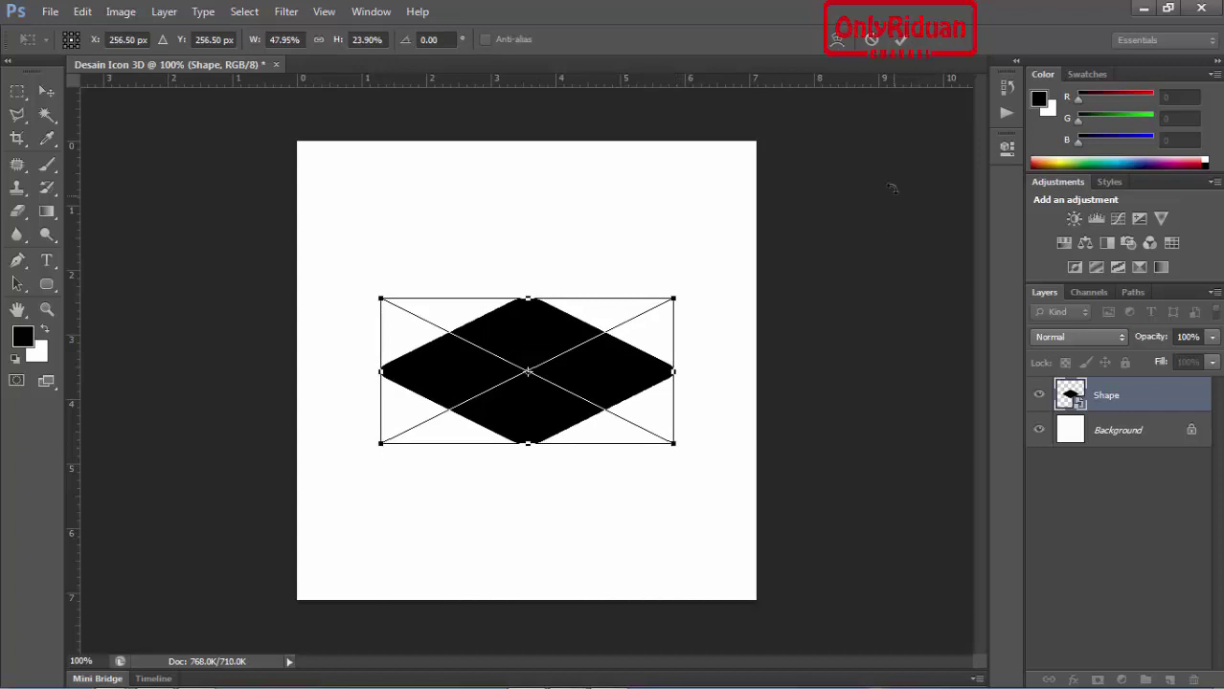
{"action": "left_click", "coordinate": [900, 39]}
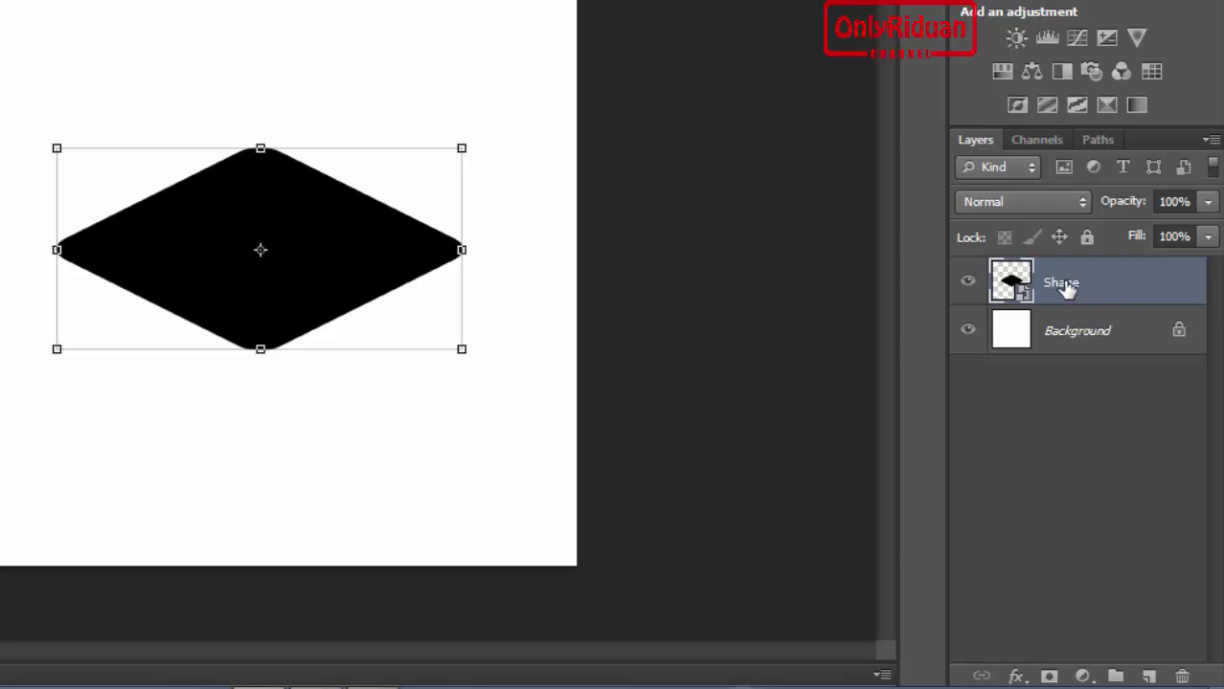
Duplicate the Shape layer below the original and name the copy Side.
{"action": "left_click_drag", "start_coordinate": [1070, 292], "coordinate": [1152, 671]}
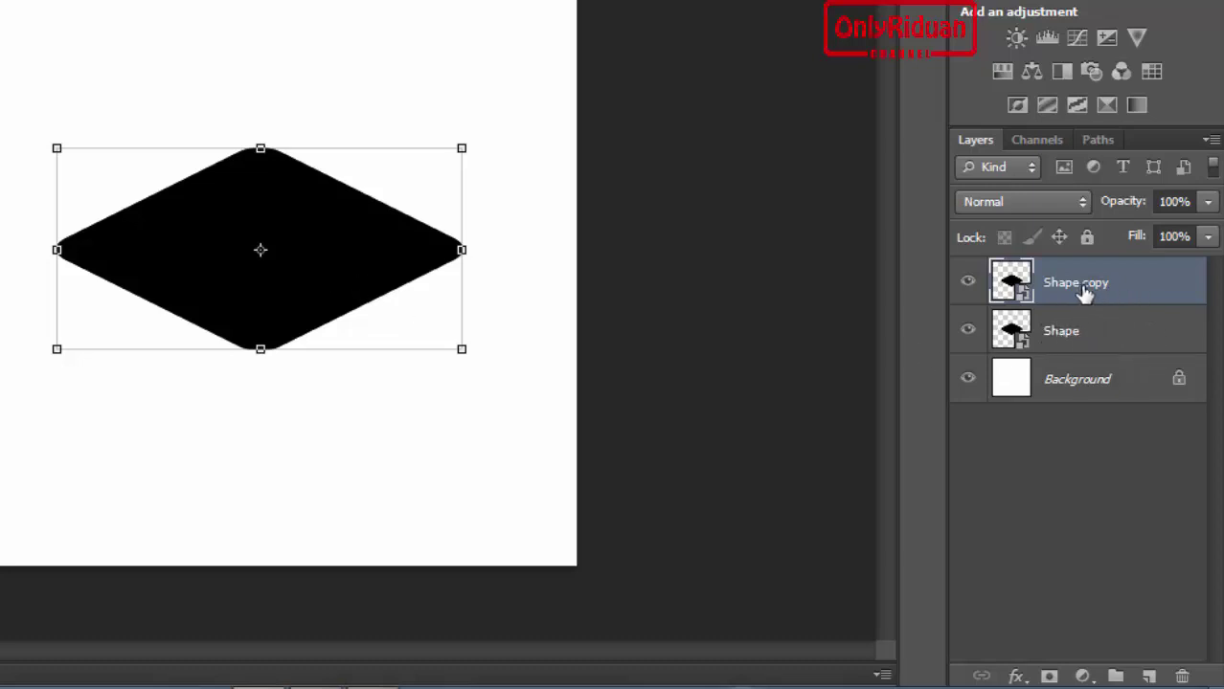
{"action": "left_click_drag", "start_coordinate": [1101, 287], "coordinate": [1089, 341]}
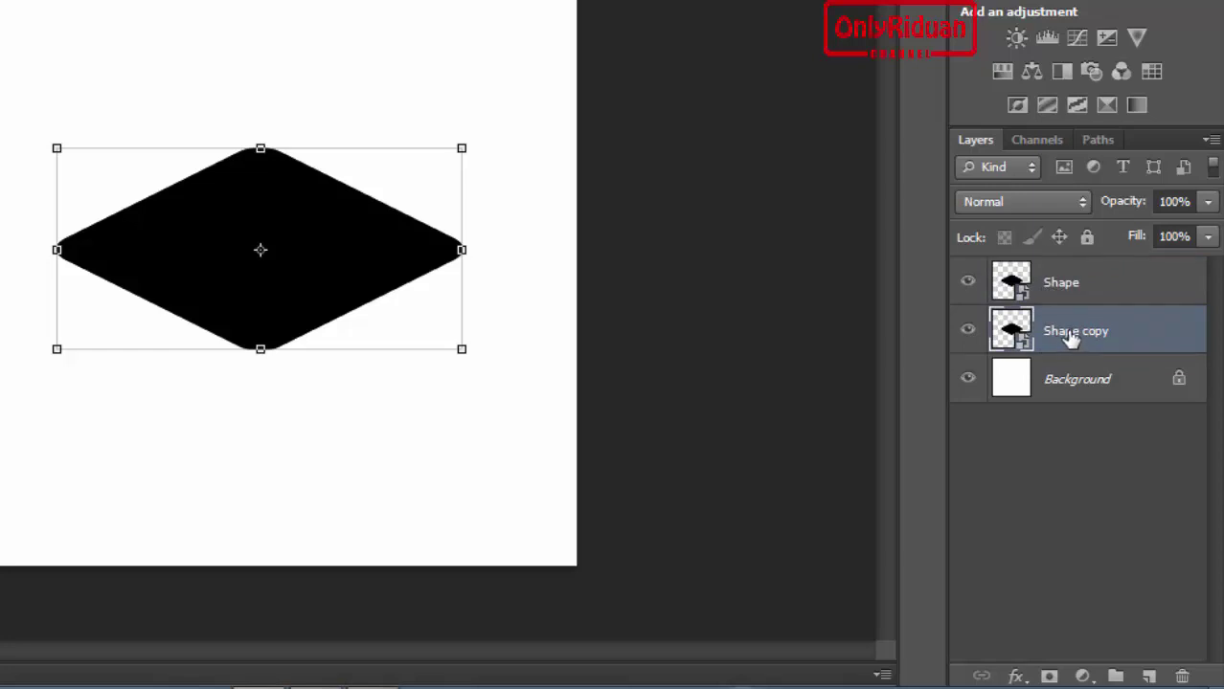
{"action": "double_click", "coordinate": [1073, 335]}
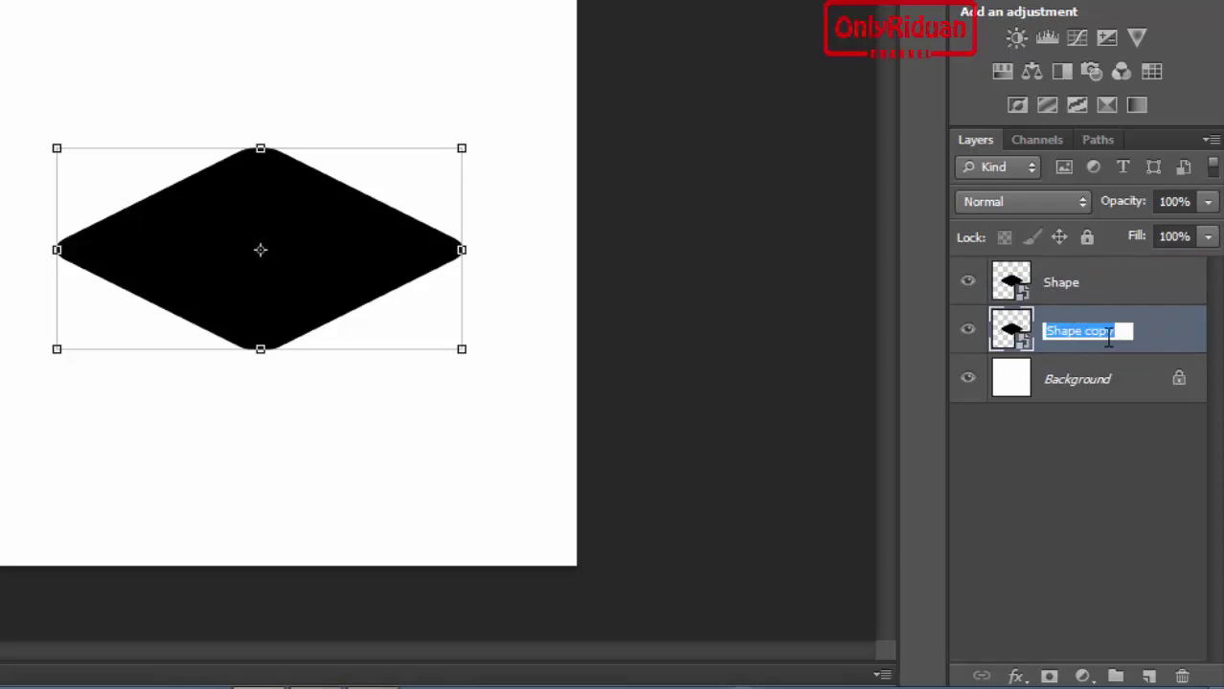
{"action": "type", "text": "Side"}
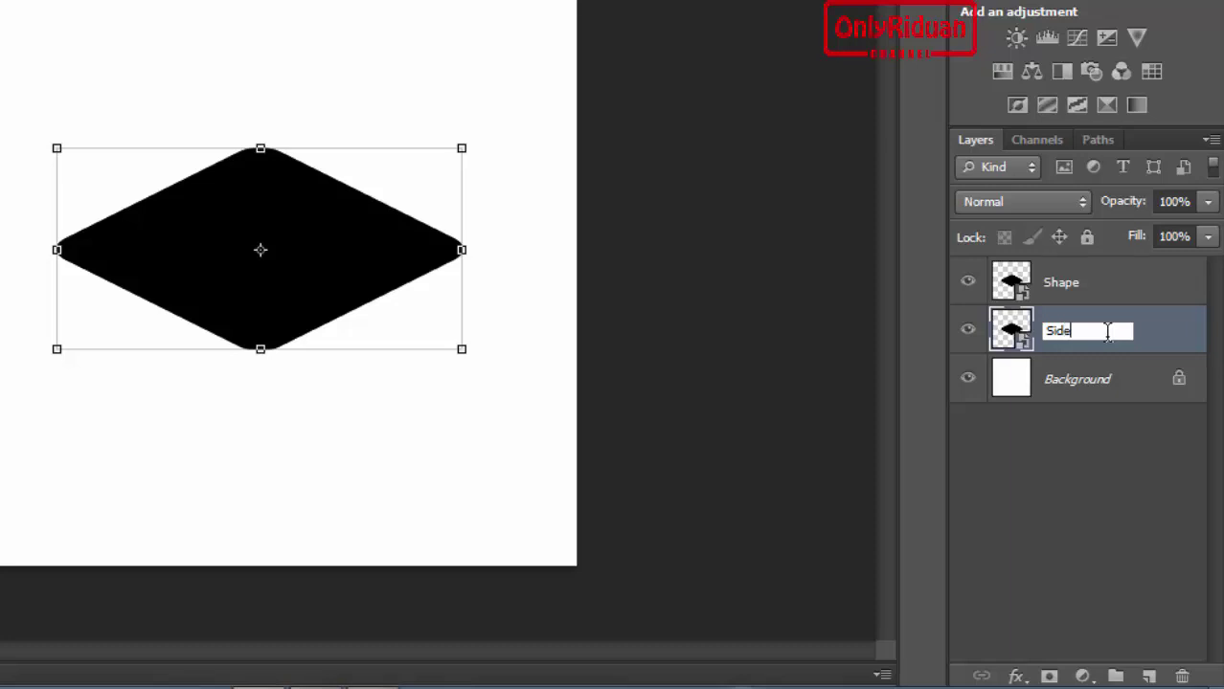
{"action": "key", "text": "Return"}
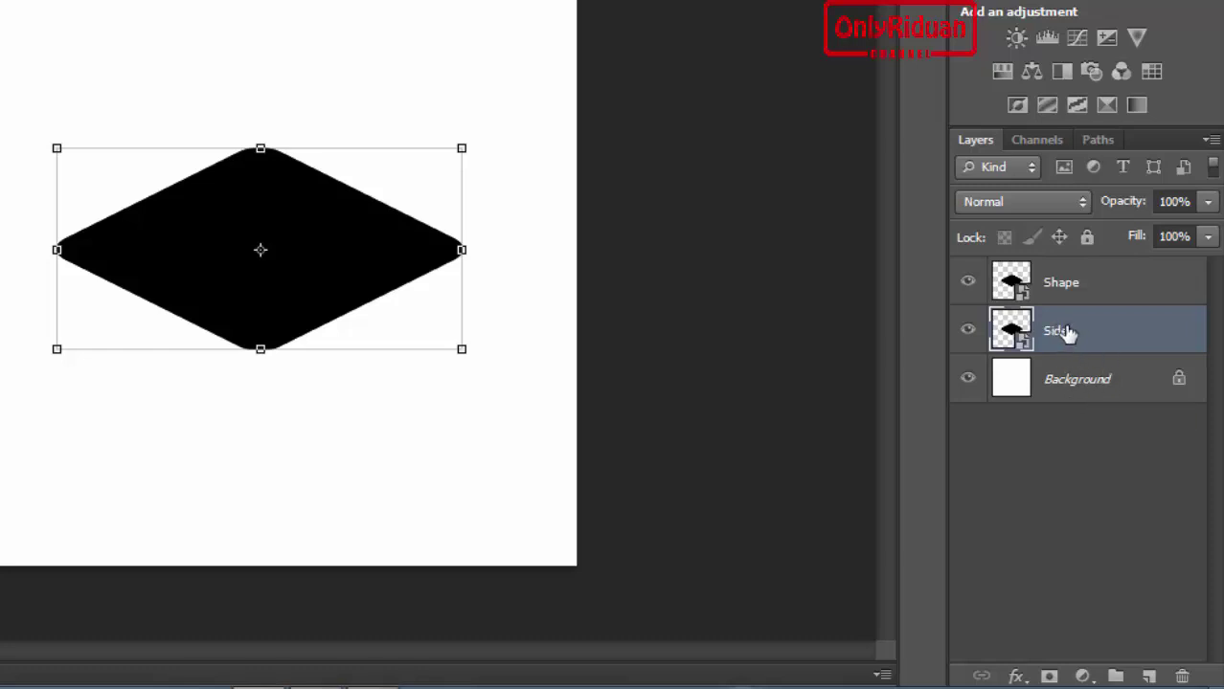
Put the Side layer in a new group named Side_Shape and reselect Side.
{"action": "left_click_drag", "start_coordinate": [1066, 331], "coordinate": [1113, 673]}
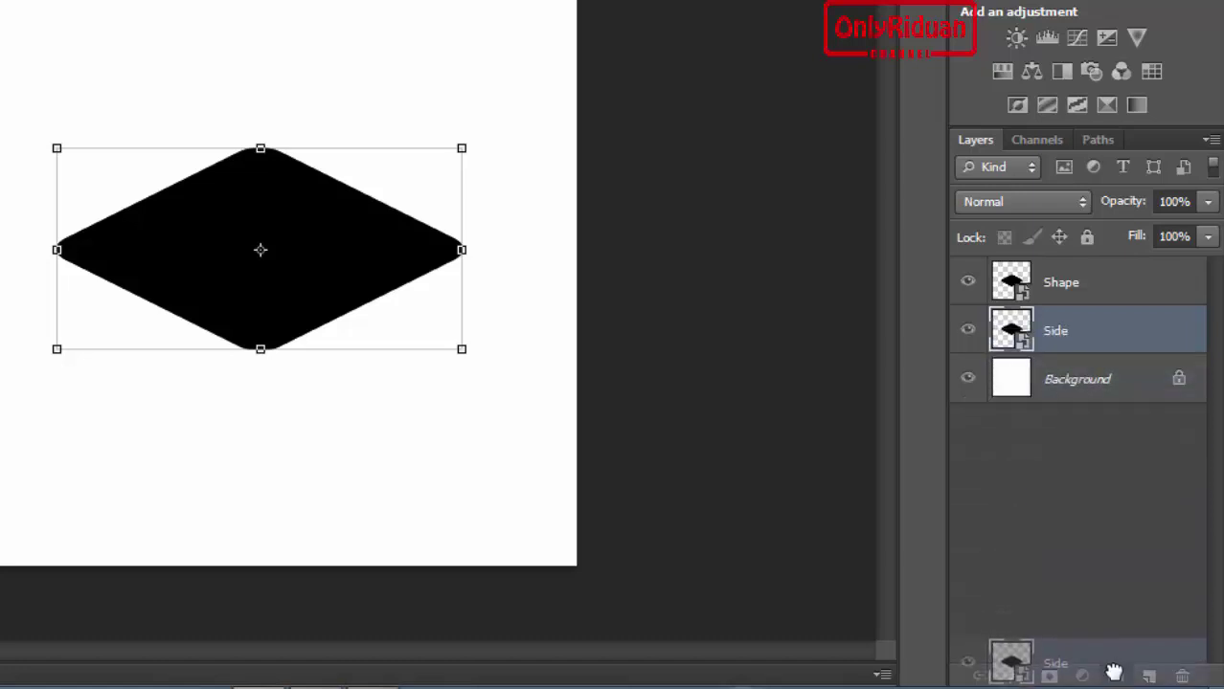
{"action": "left_click_drag", "start_coordinate": [1113, 673], "coordinate": [1113, 673]}
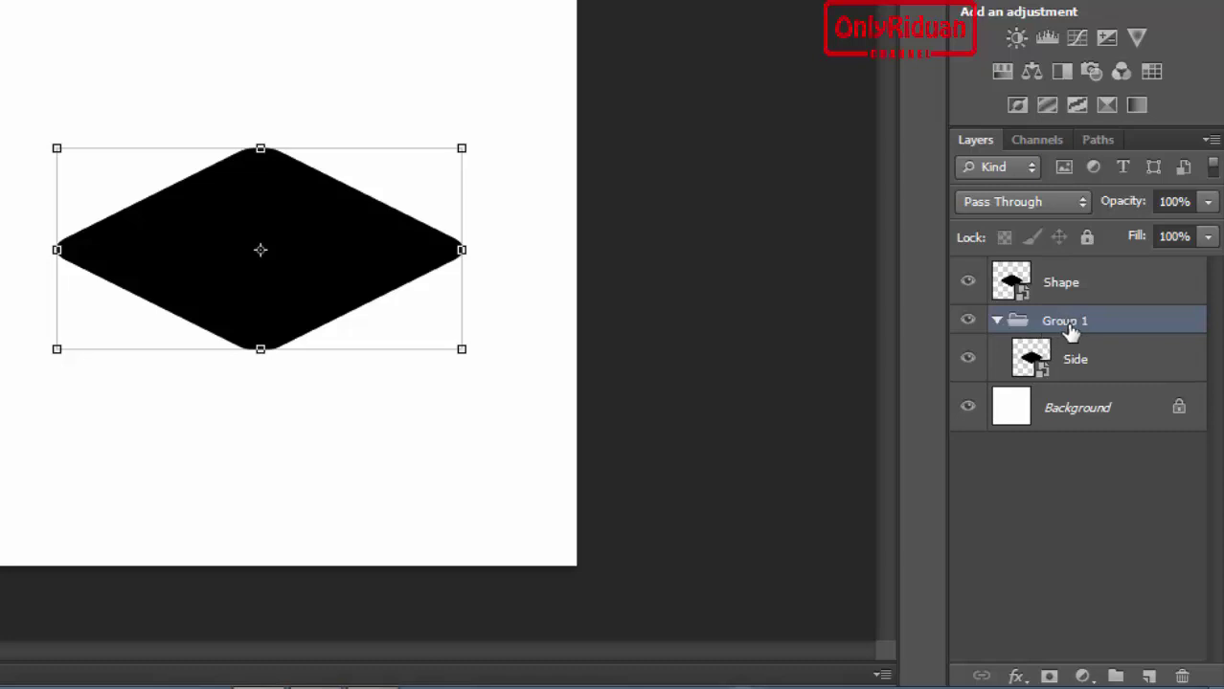
{"action": "double_click", "coordinate": [1071, 326]}
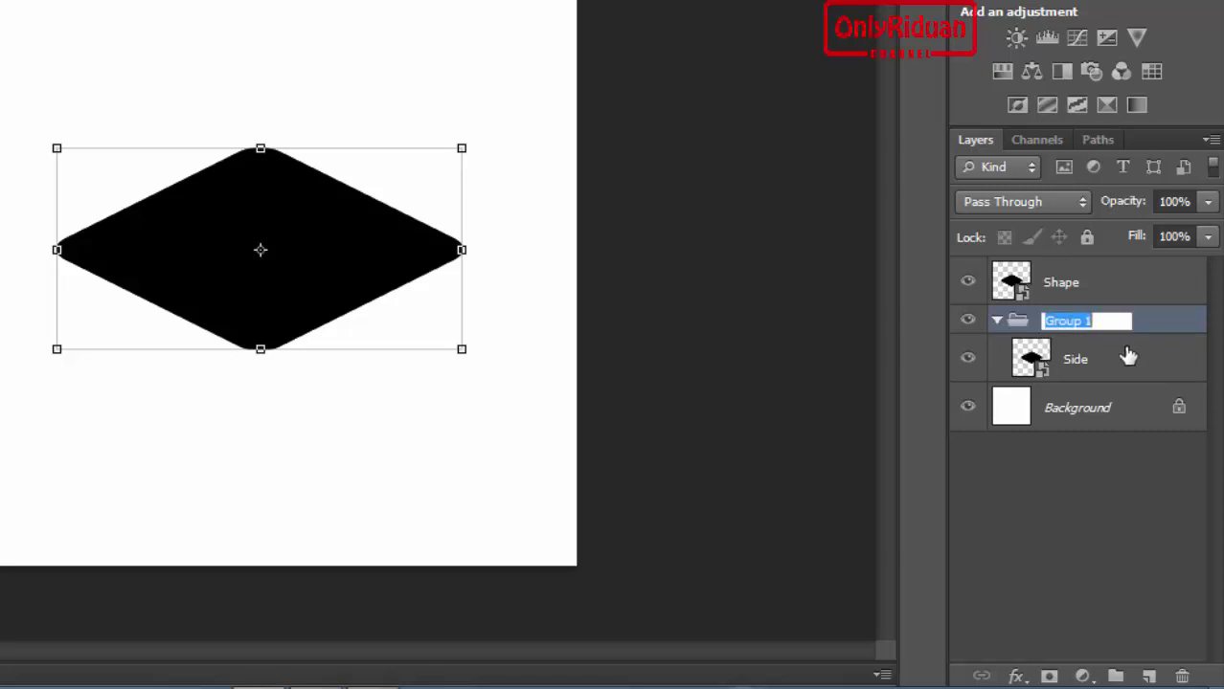
{"action": "type", "text": "Side_Shape"}
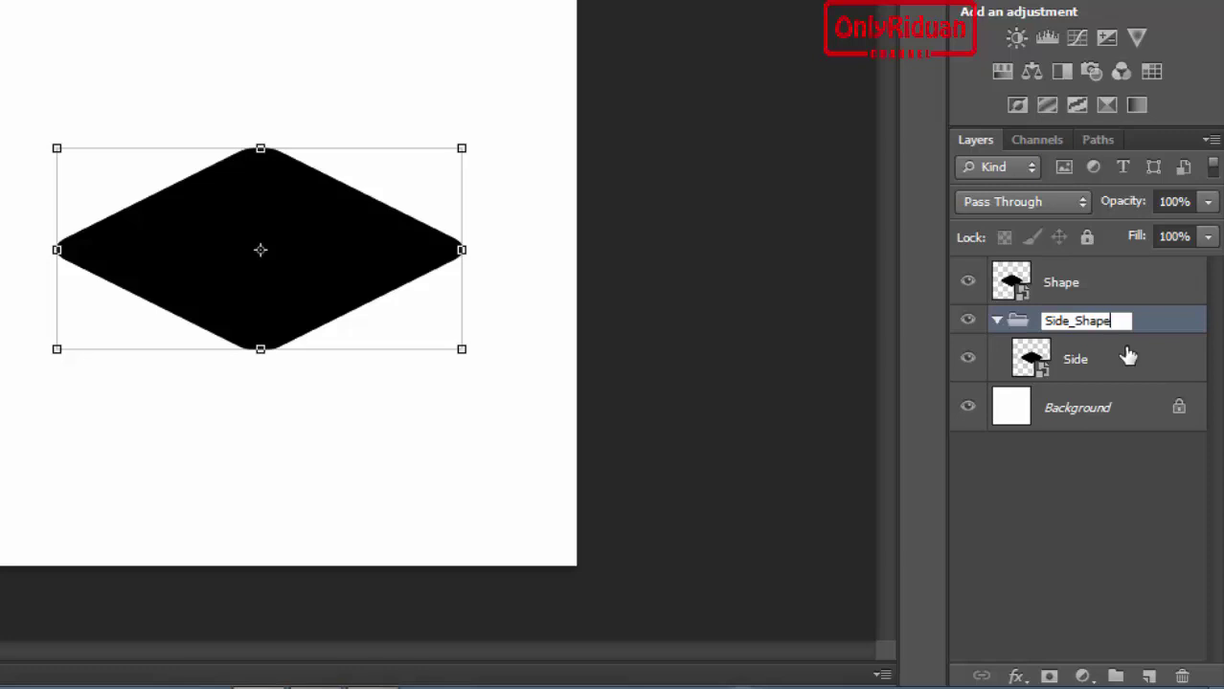
{"action": "key", "text": "Return"}
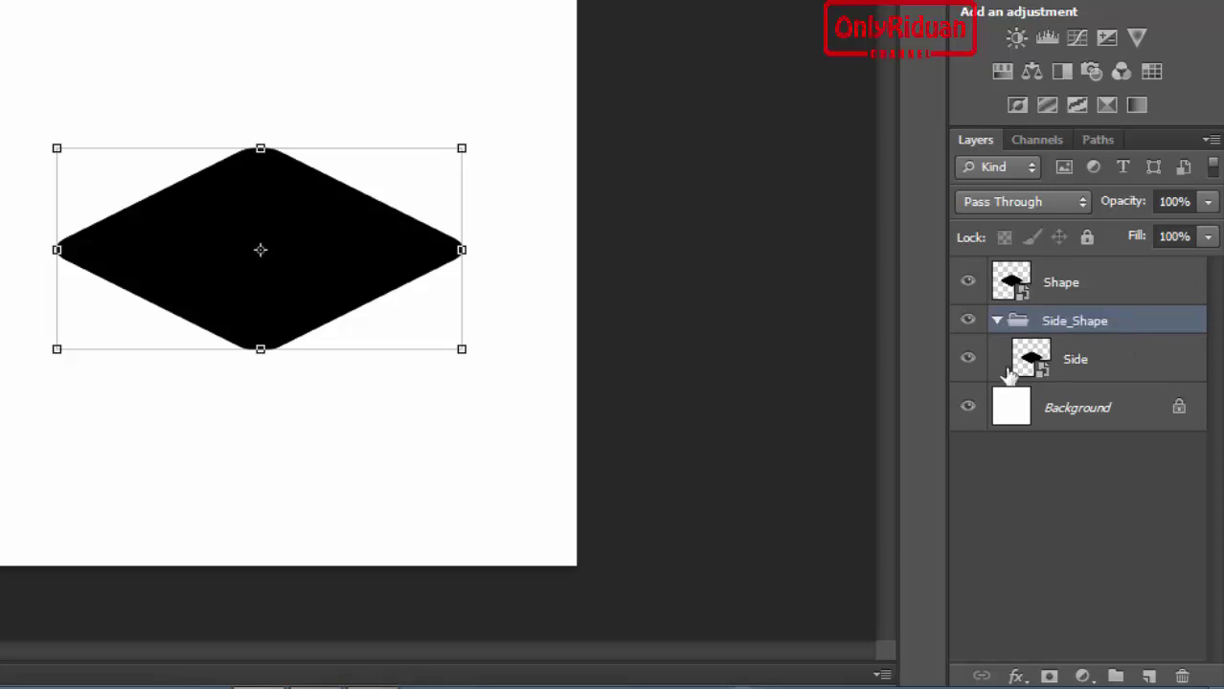
{"action": "left_click", "coordinate": [1098, 363]}
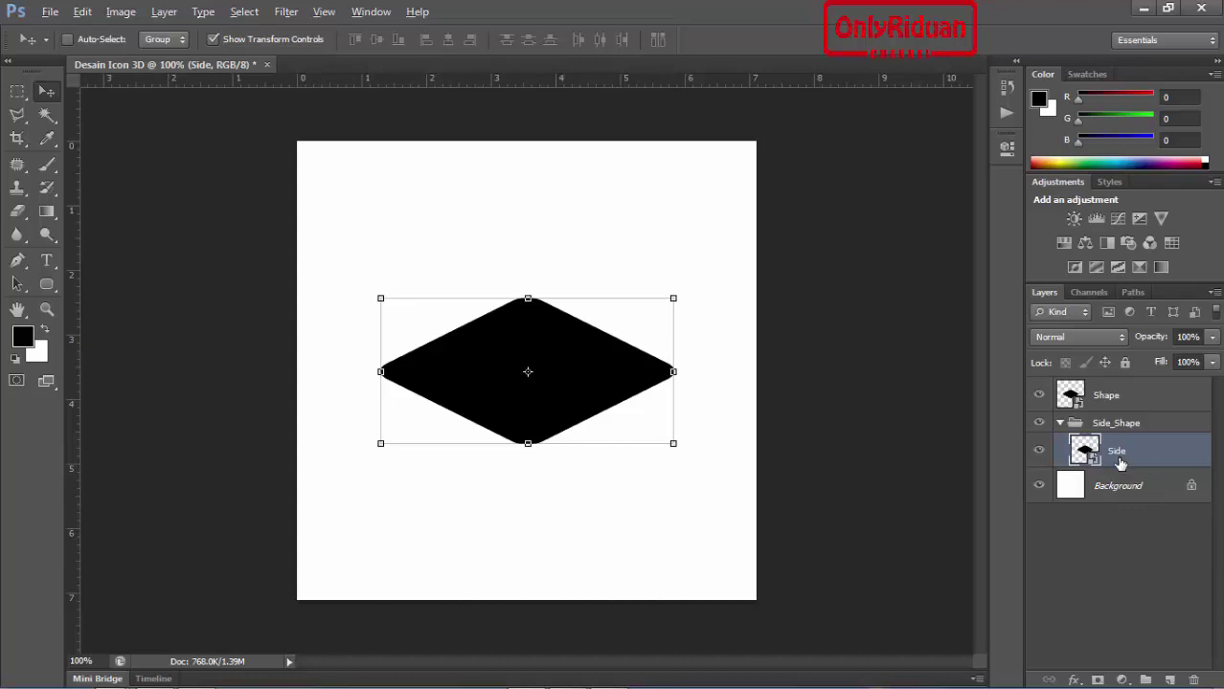
Nudge-duplicate the Side layer downward with Alt+Down up to Side copy 21.
{"action": "key", "text": "alt+Down"}
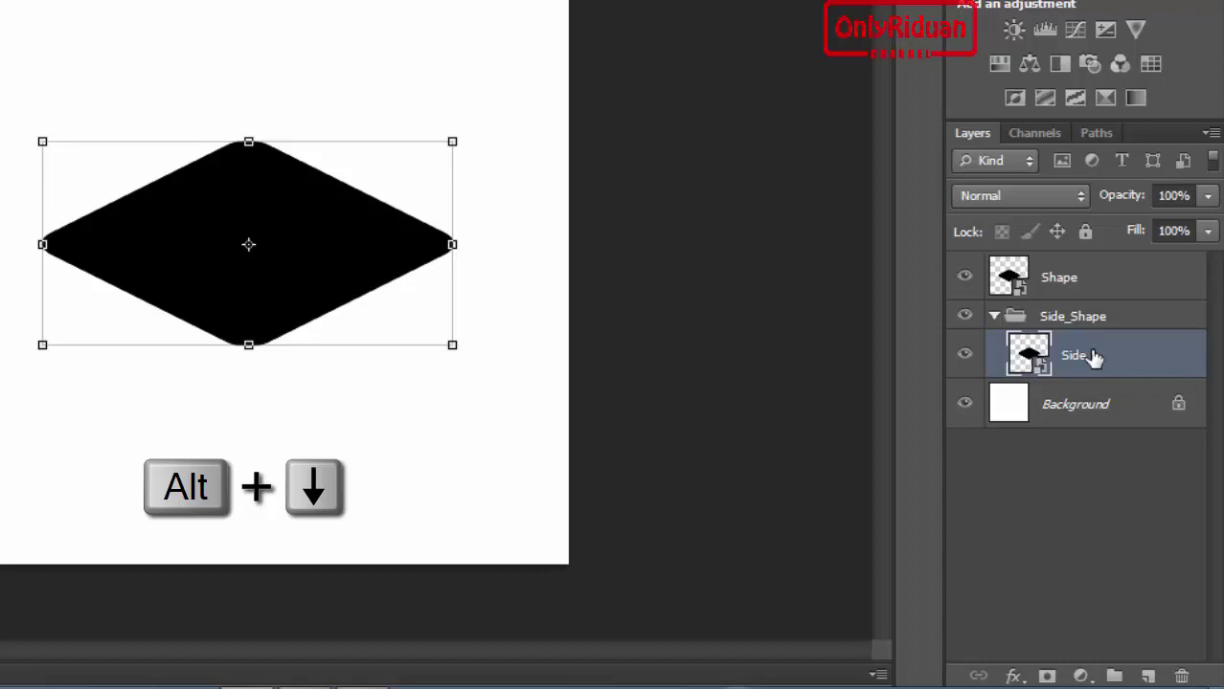
{"action": "key", "text": "alt+Down"}
{"action": "key", "text": "alt+Down"}
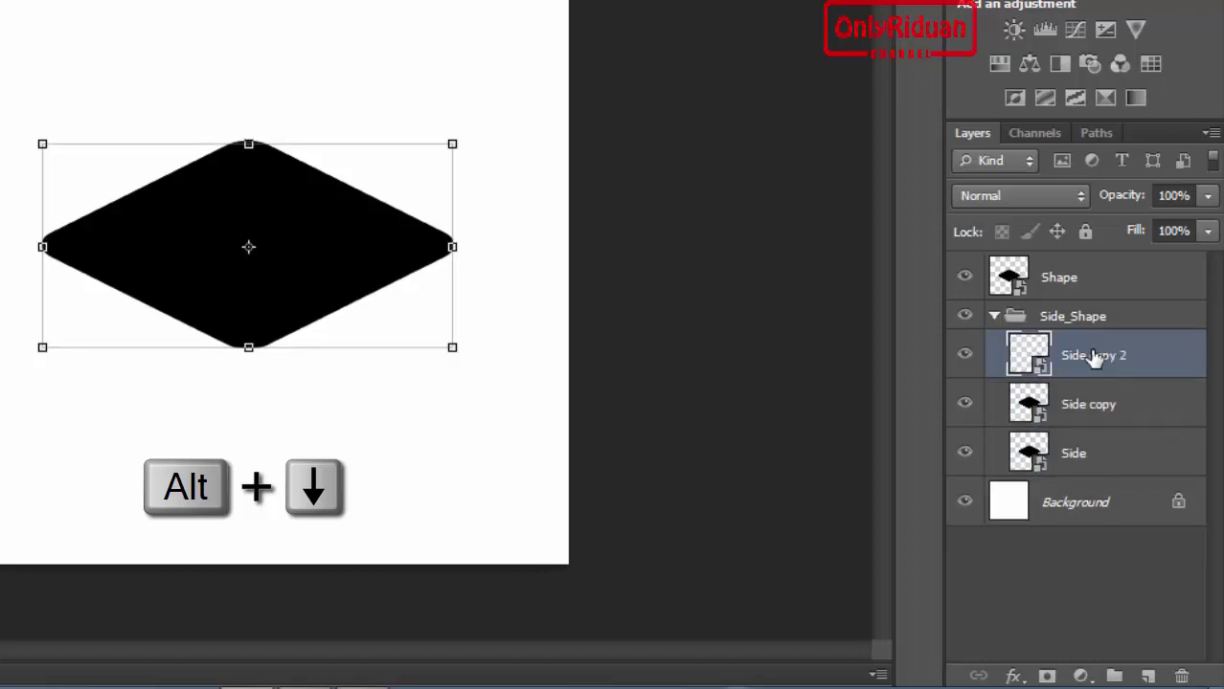
{"action": "key", "text": "alt+Down"}
{"action": "key", "text": "alt+Down"}
{"action": "key", "text": "alt+Down"}
{"action": "key", "text": "alt+Down"}
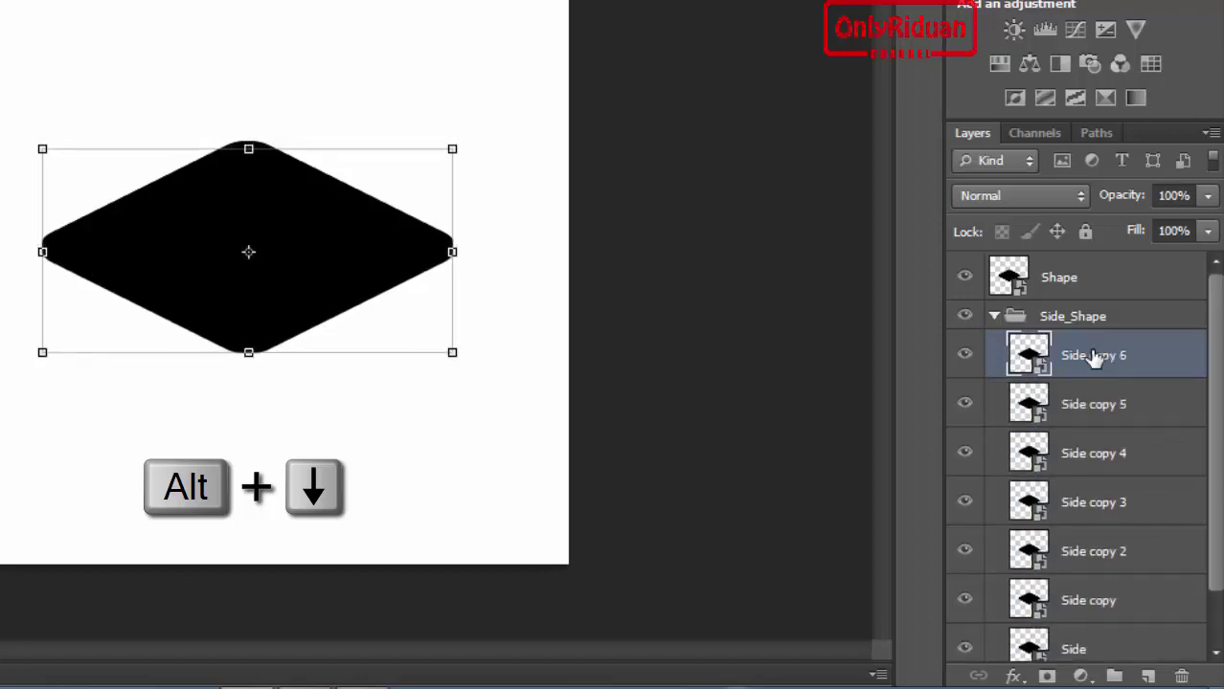
{"action": "key", "text": "alt+Down"}
{"action": "key", "text": "alt+Down"}
{"action": "key", "text": "alt+Down"}
{"action": "key", "text": "alt+Down"}
{"action": "key", "text": "alt+Down"}
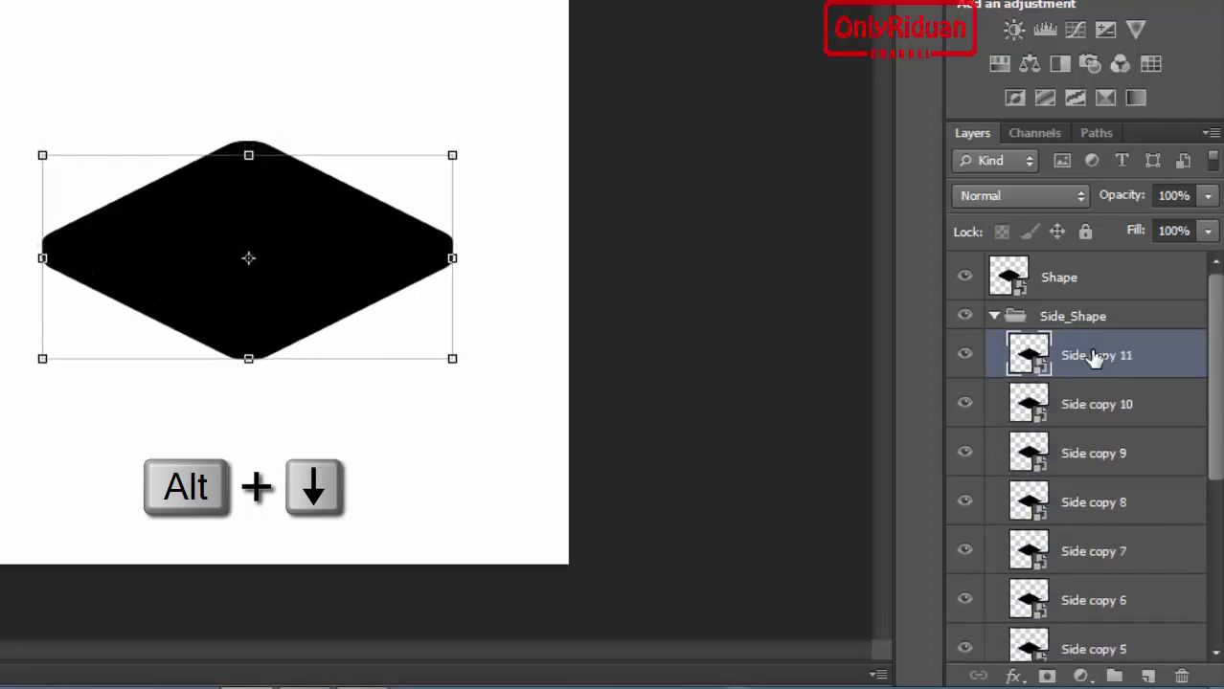
{"action": "key", "text": "alt+Down"}
{"action": "key", "text": "alt+Down"}
{"action": "key", "text": "alt+Down"}
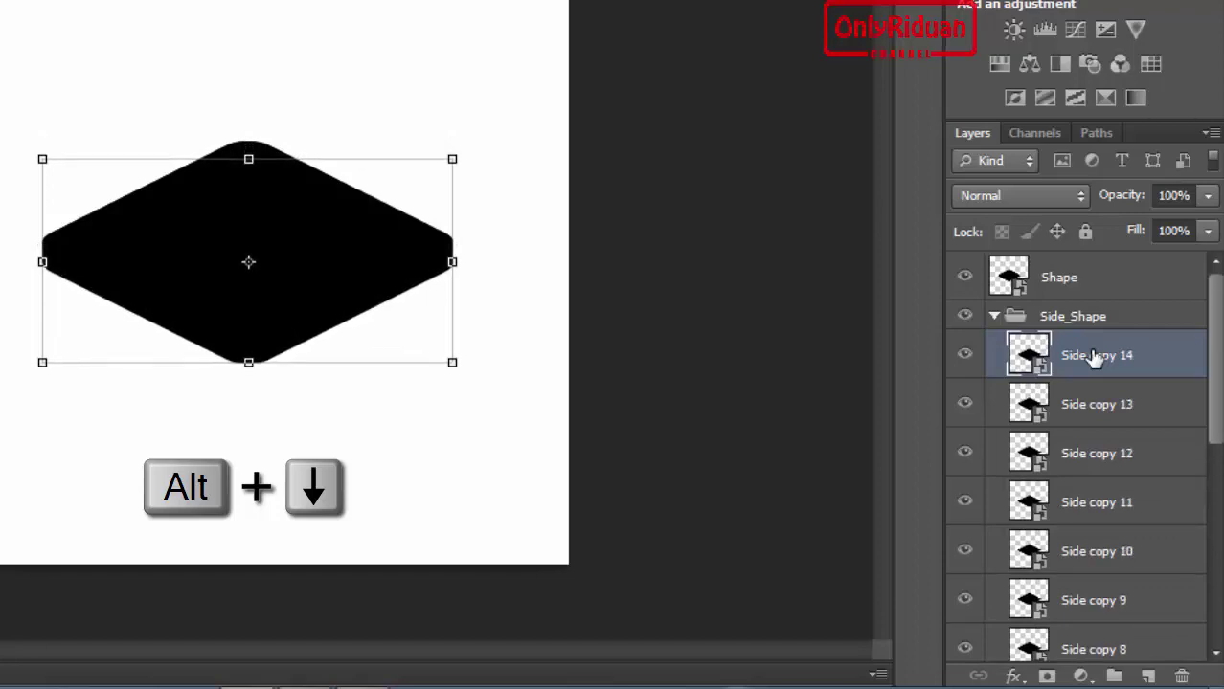
{"action": "key", "text": "alt+Down"}
{"action": "key", "text": "alt+Down"}
{"action": "key", "text": "alt+Down"}
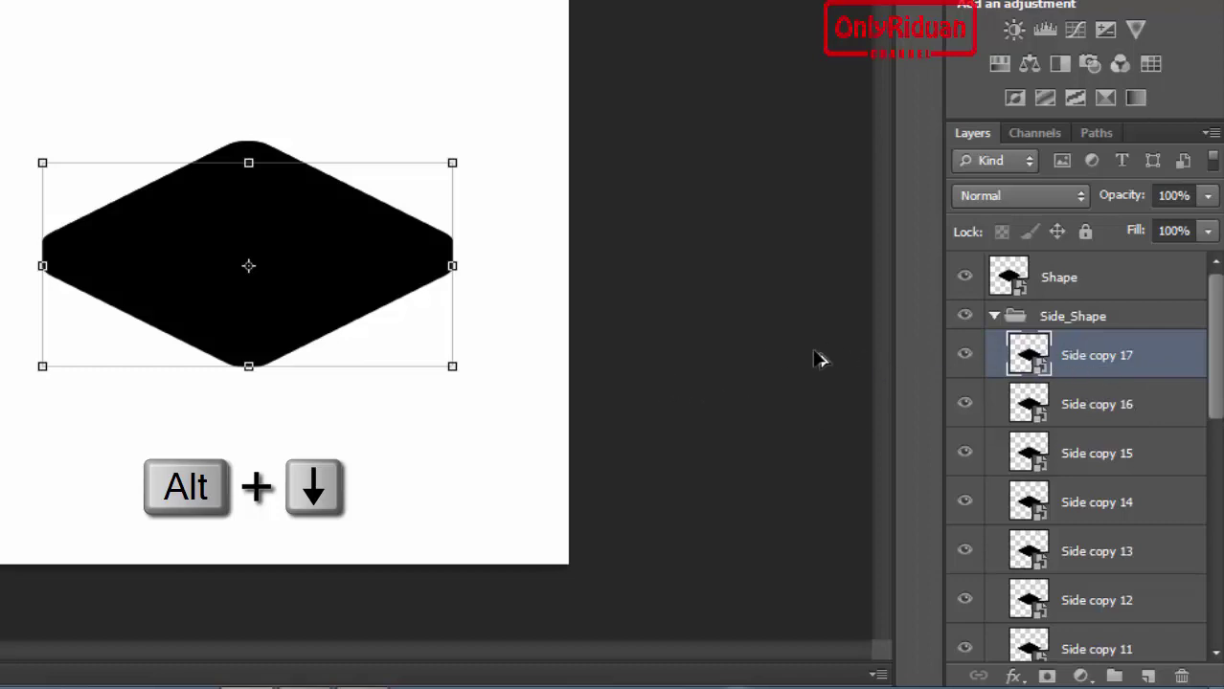
{"action": "key", "text": "alt+Down"}
{"action": "key", "text": "alt+Down"}
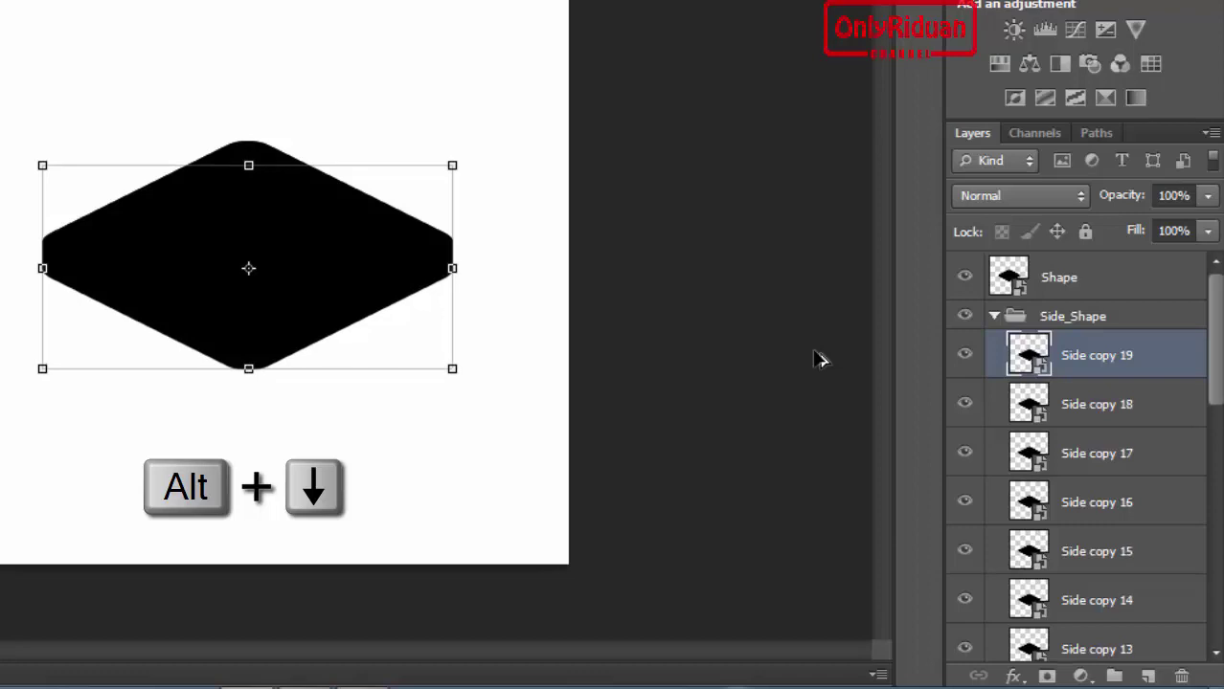
{"action": "key", "text": "alt+Down"}
{"action": "key", "text": "alt+Down"}
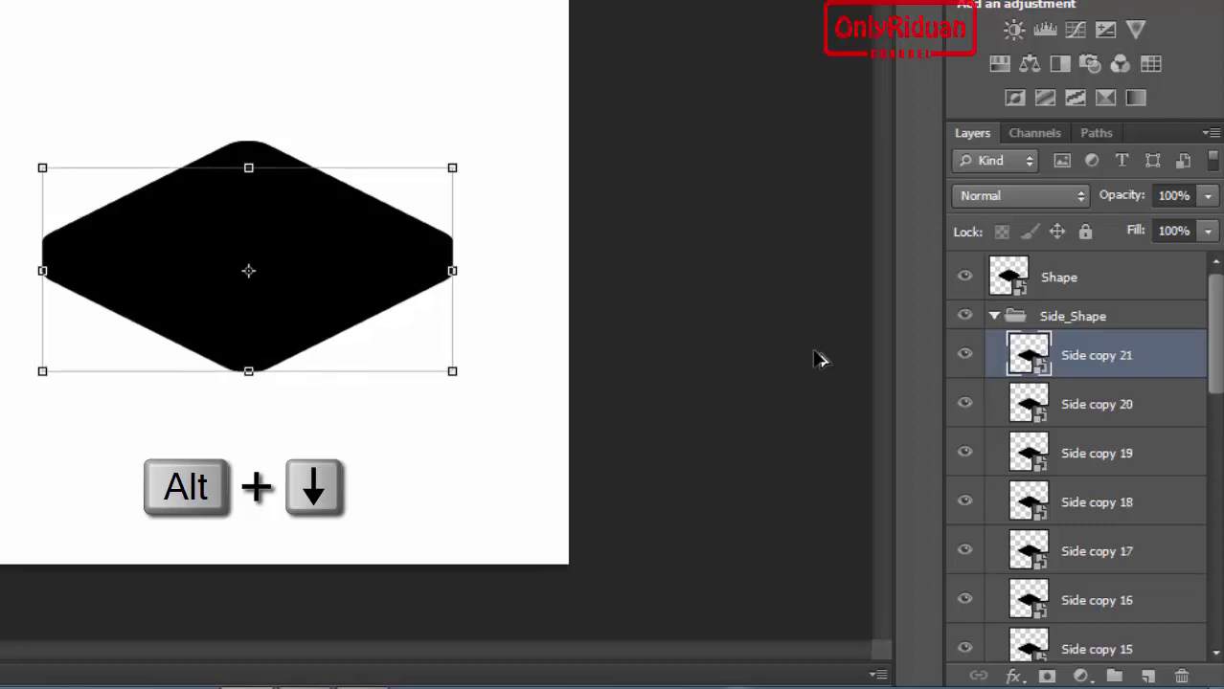
{"action": "key", "text": "alt+Down"}
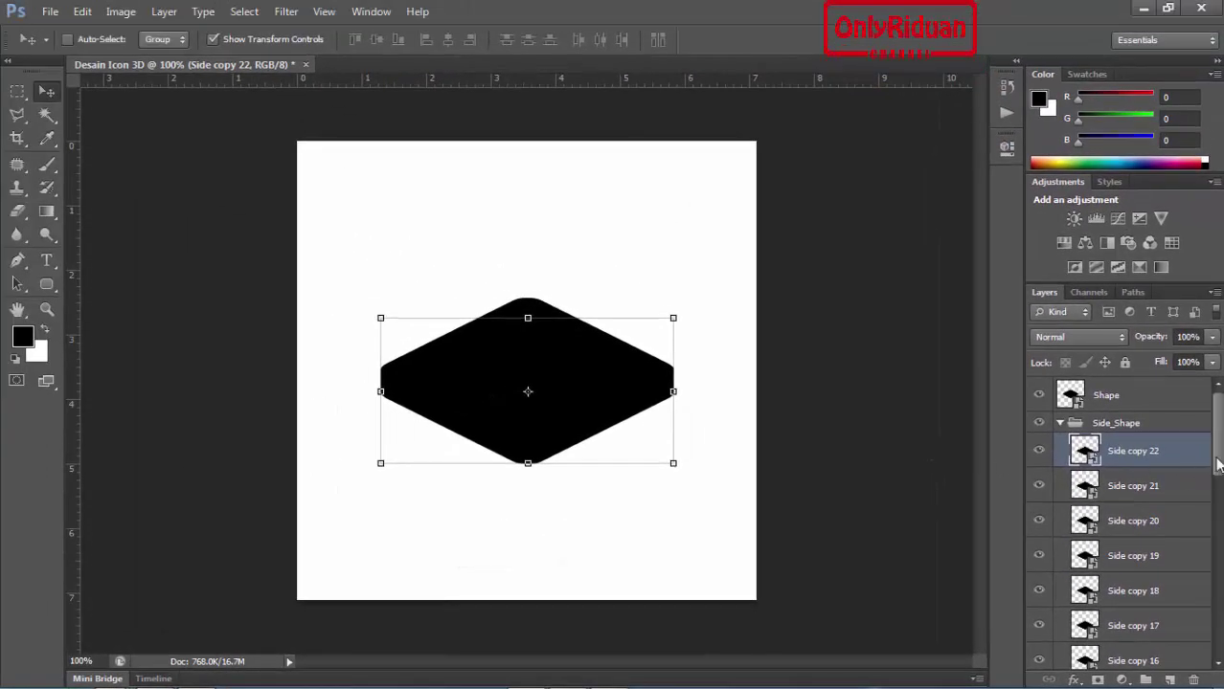
Collapse the Side_Shape group's stack of Side copies in the Layers panel.
{"action": "mouse_move", "coordinate": [1216, 459]}
{"action": "left_mouse_down"}
{"action": "mouse_move", "coordinate": [1216, 571]}
{"action": "mouse_move", "coordinate": [1216, 388]}
{"action": "left_mouse_up"}
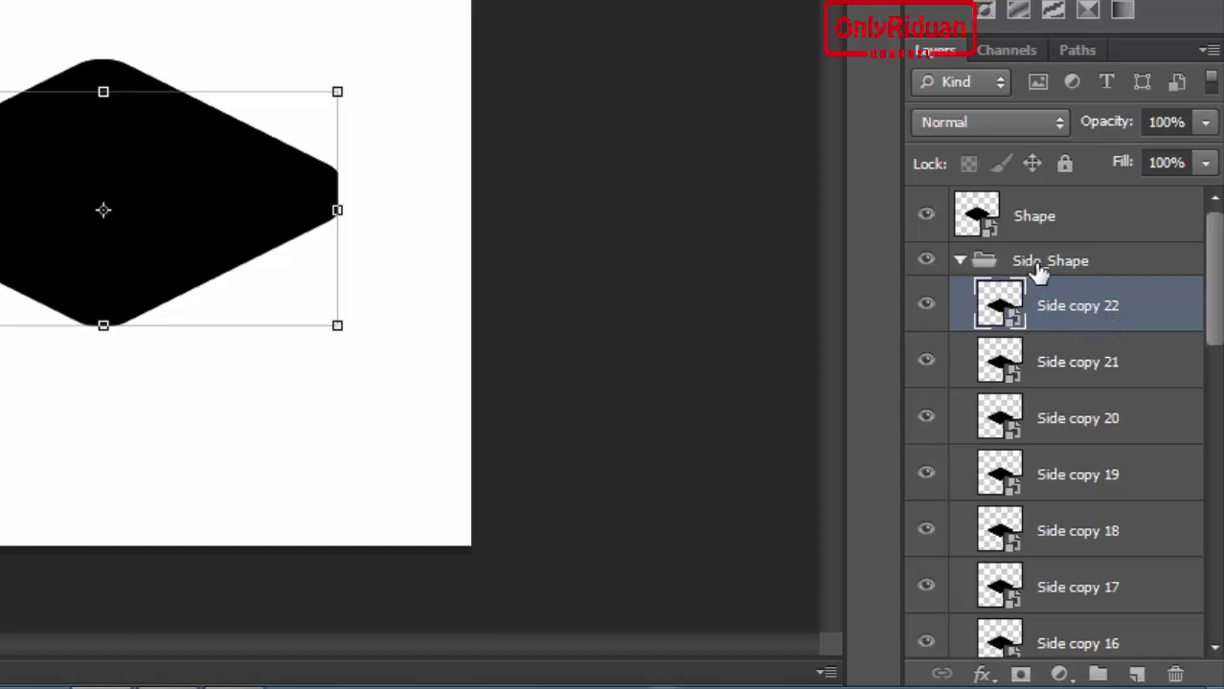
{"action": "left_click", "coordinate": [960, 262]}
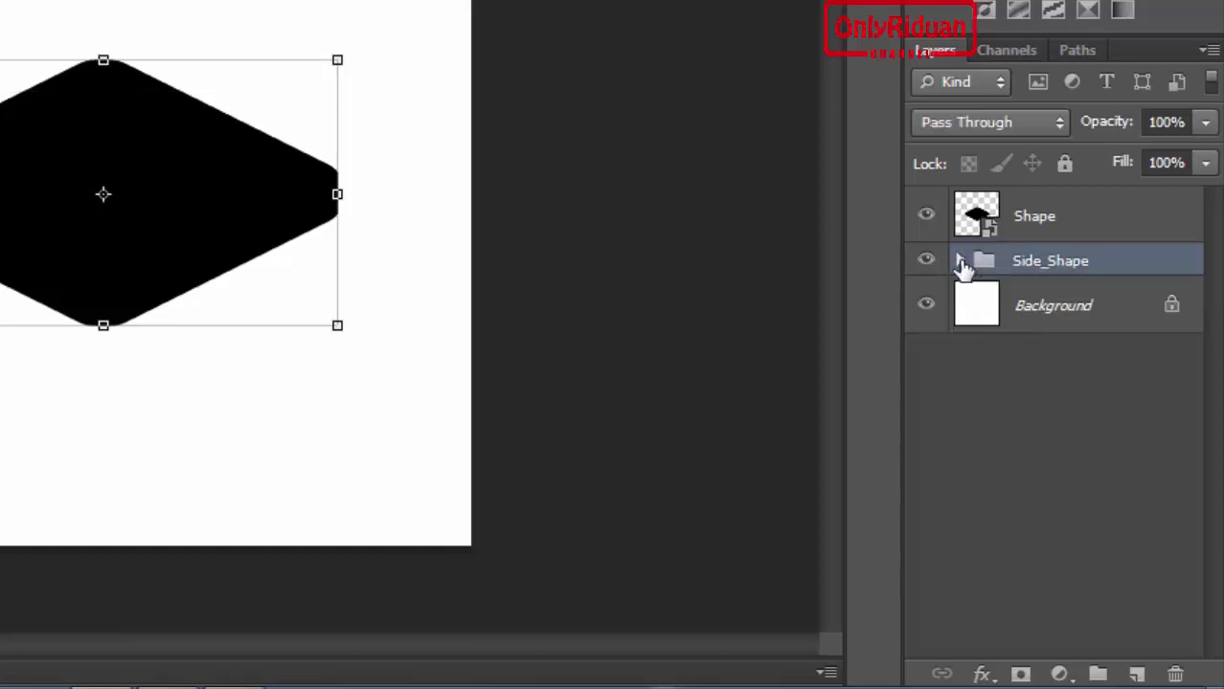
{"action": "left_click", "coordinate": [960, 261]}
{"action": "left_click", "coordinate": [960, 260]}
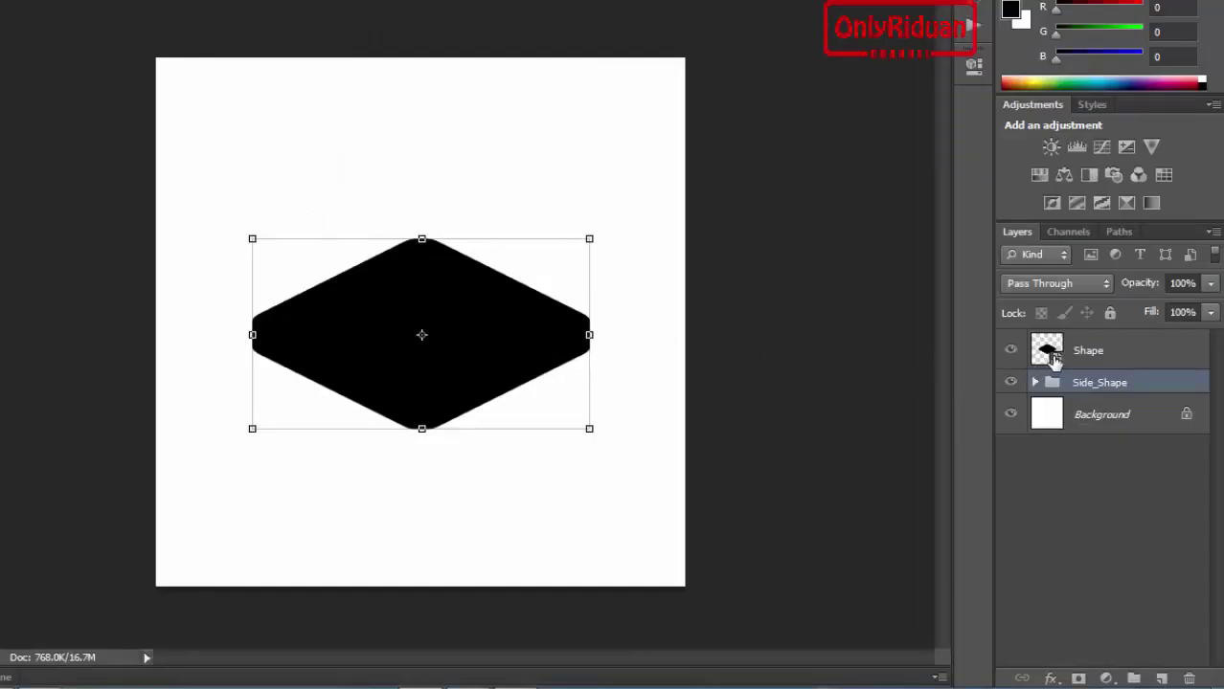
Recolour the Shape smart object's fill to #072c98 and save the .psb back.
{"action": "double_click", "coordinate": [1047, 350]}
{"action": "left_click", "coordinate": [521, 230]}
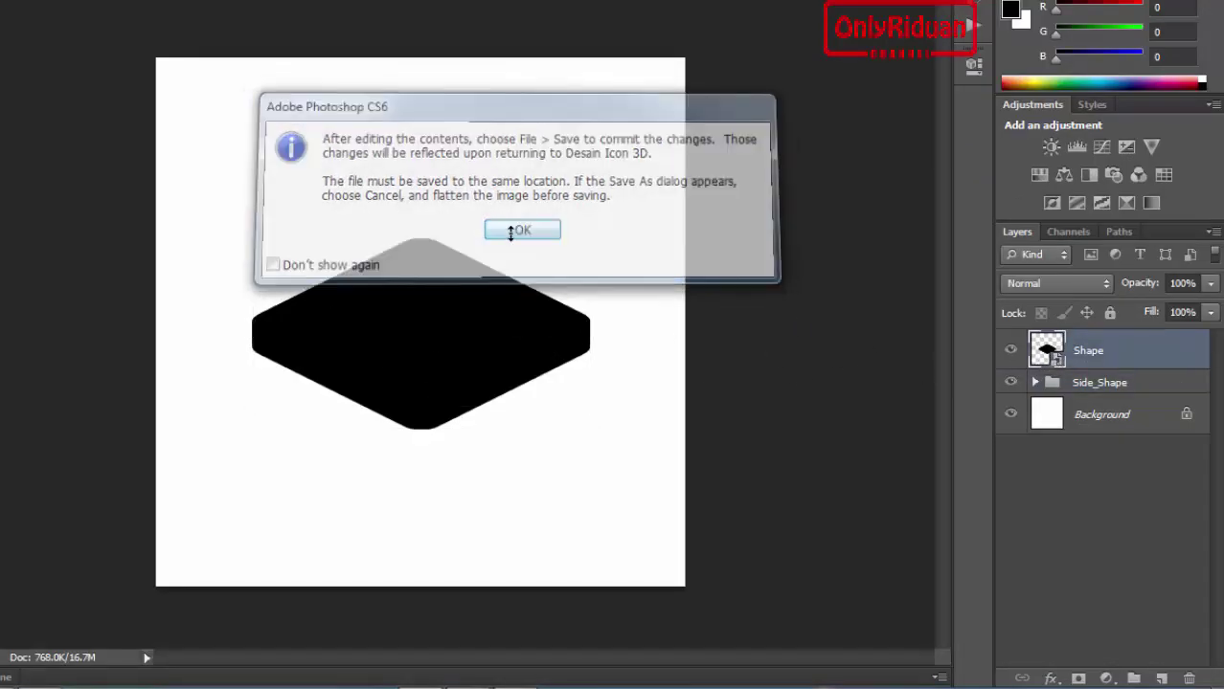
{"action": "double_click", "coordinate": [1050, 350]}
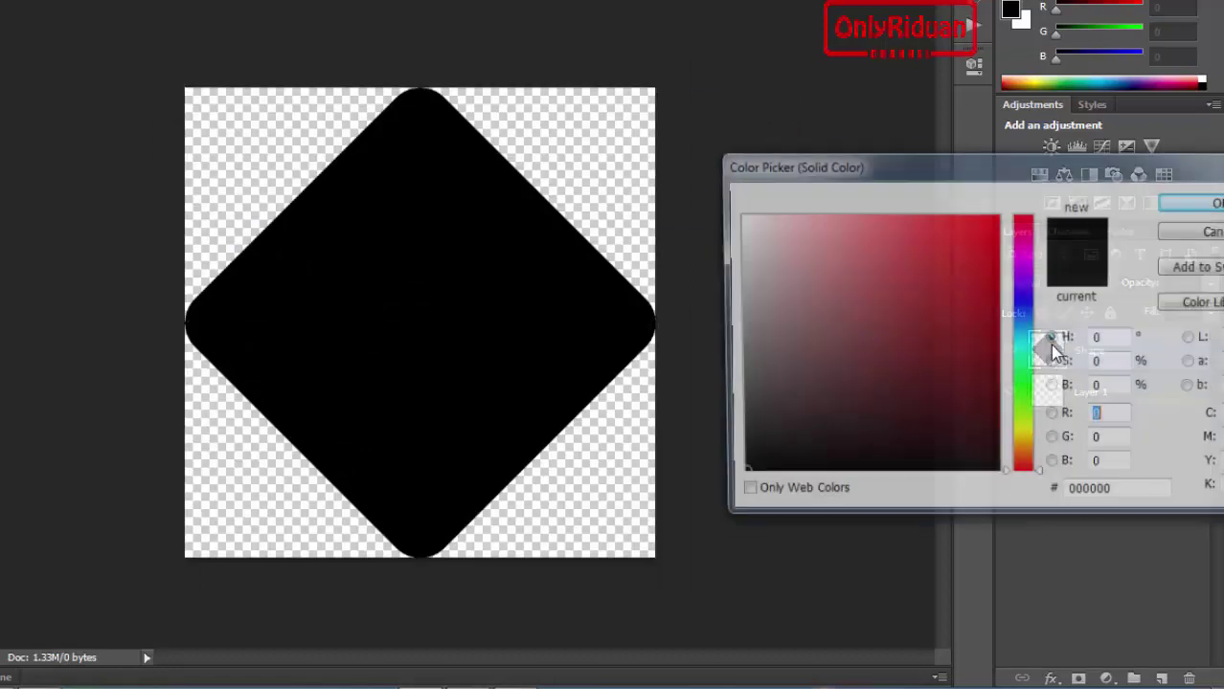
{"action": "left_click_drag", "start_coordinate": [937, 367], "coordinate": [992, 306]}
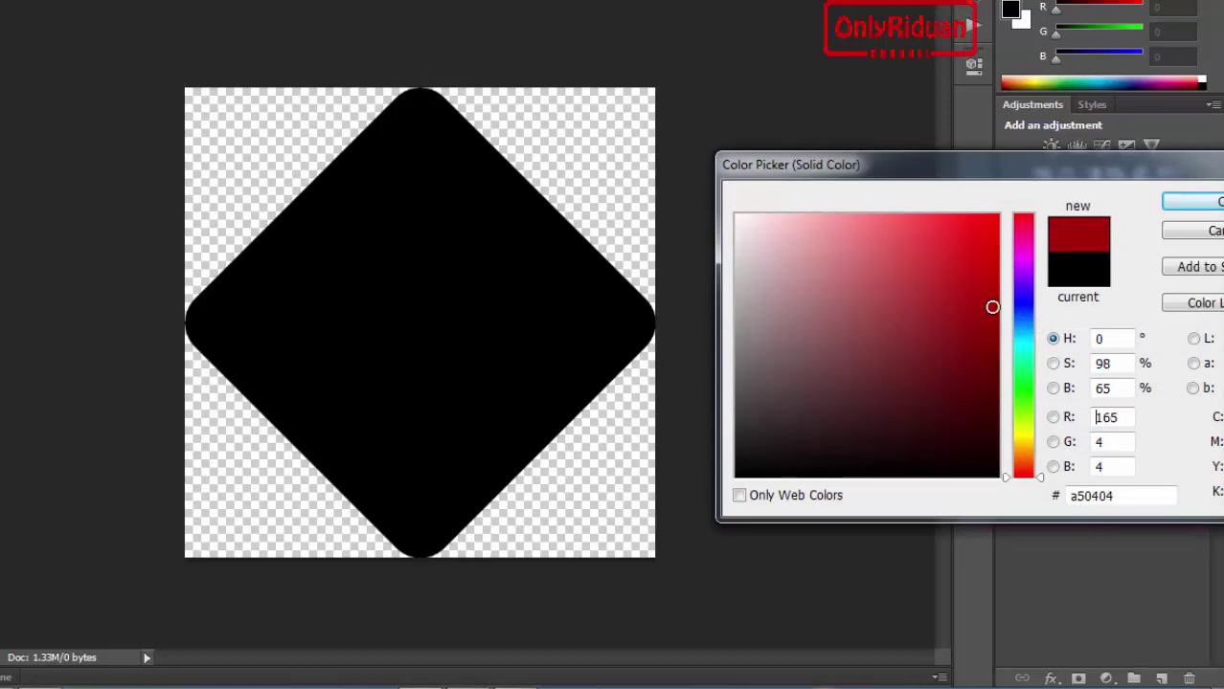
{"action": "left_click", "coordinate": [1022, 312]}
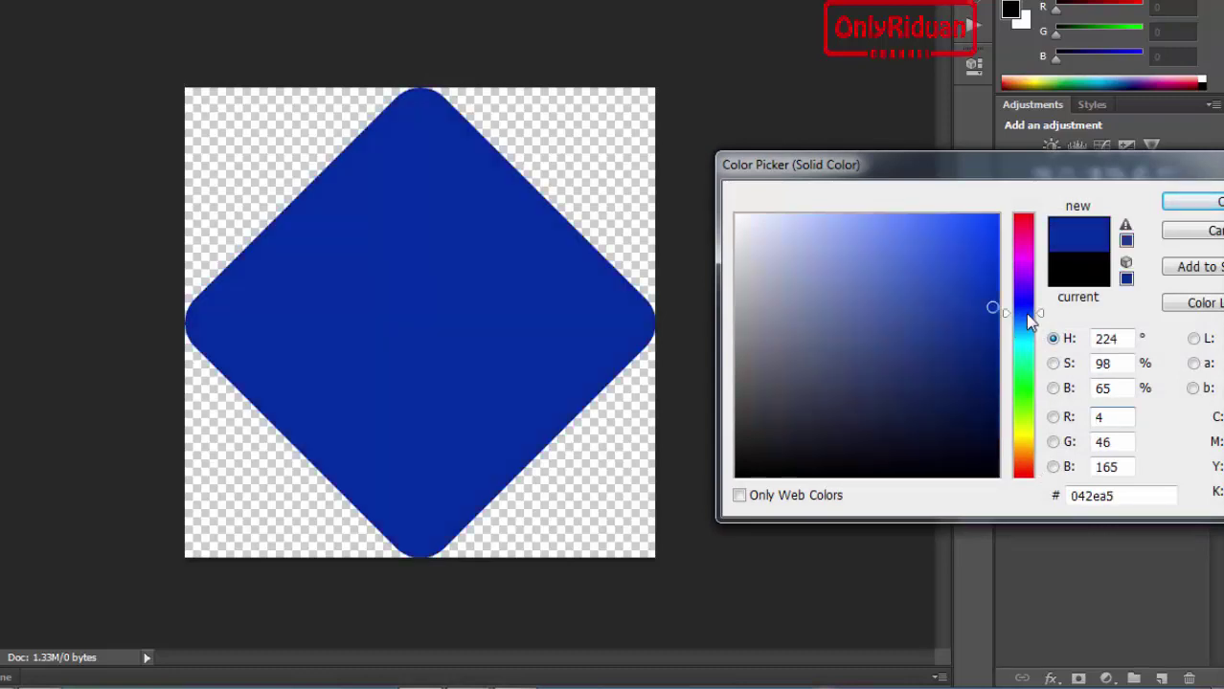
{"action": "left_click", "coordinate": [990, 312]}
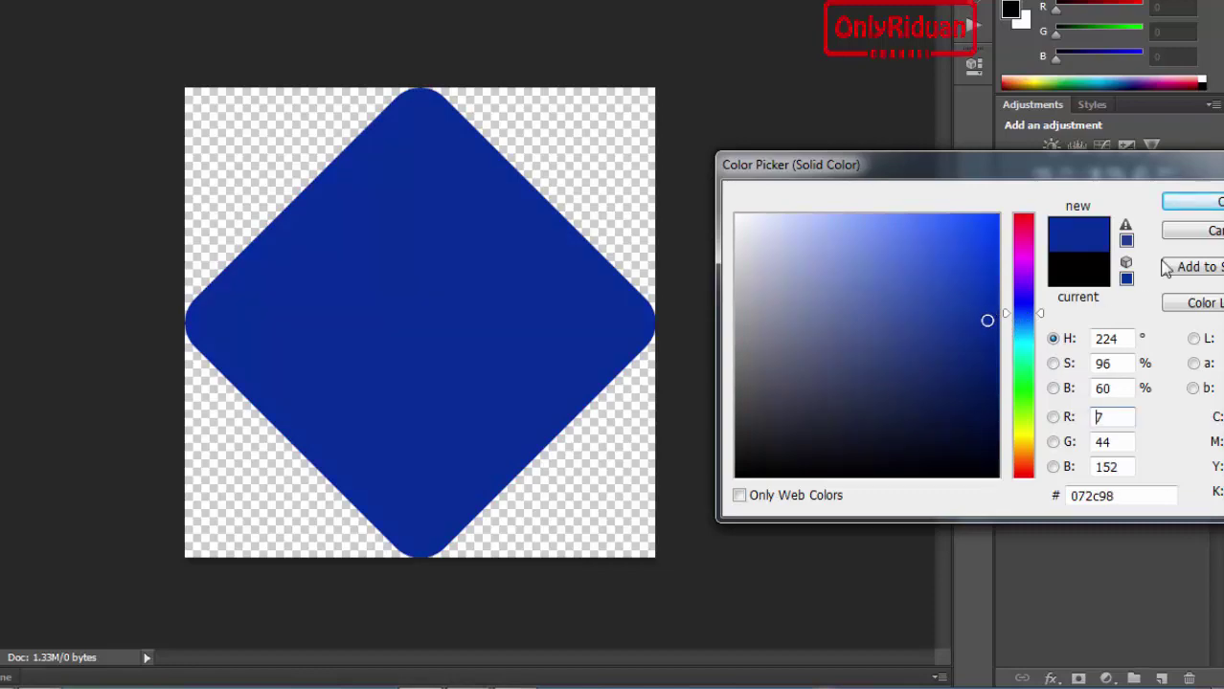
{"action": "left_click", "coordinate": [1195, 202]}
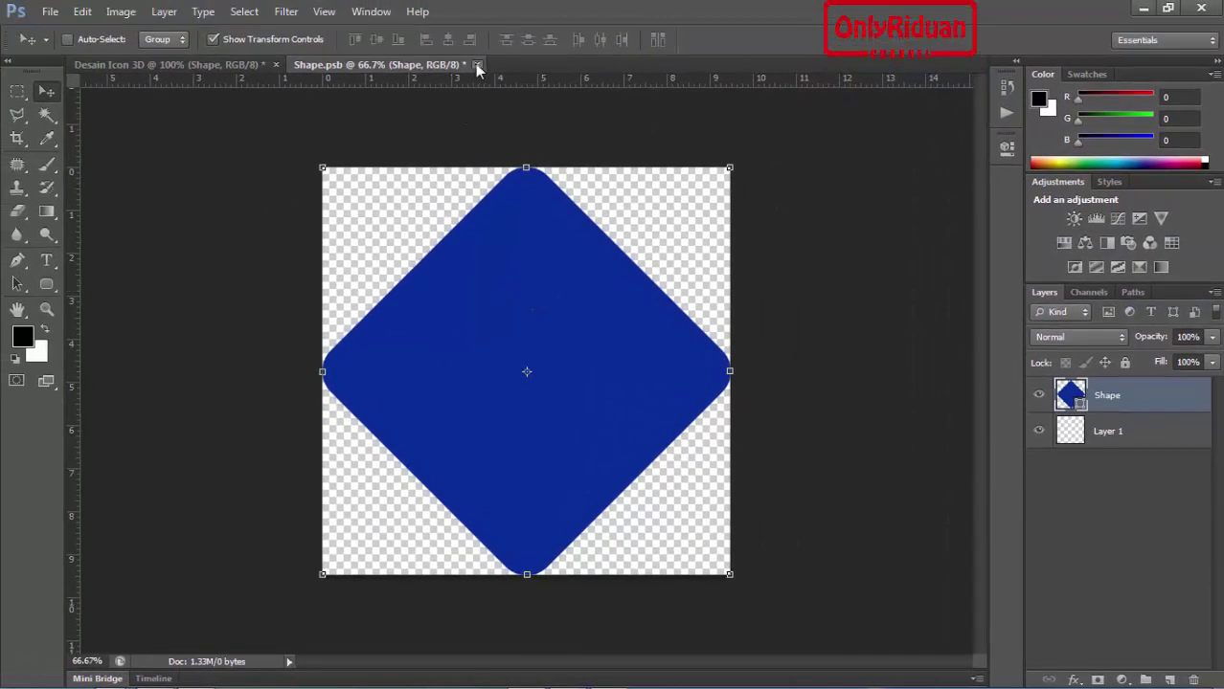
{"action": "left_click", "coordinate": [476, 65]}
{"action": "left_click", "coordinate": [474, 257]}
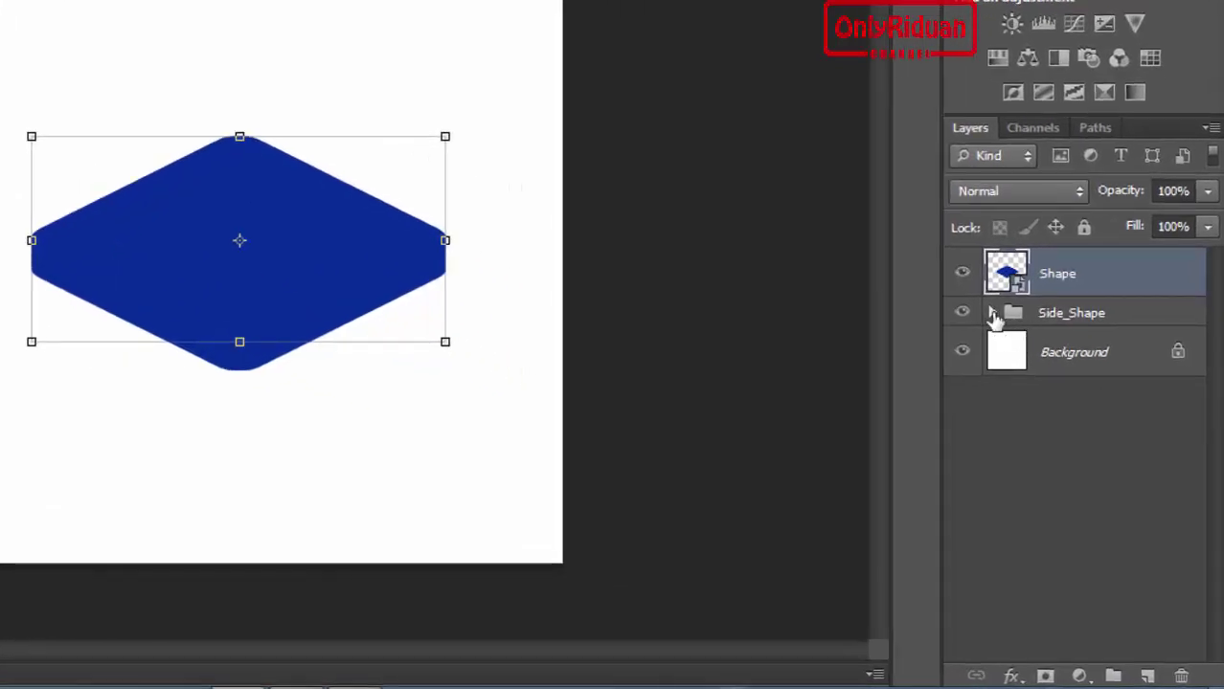
Add a gradient fill layer above Side_Shape and clip it to the group.
{"action": "left_click", "coordinate": [1092, 320]}
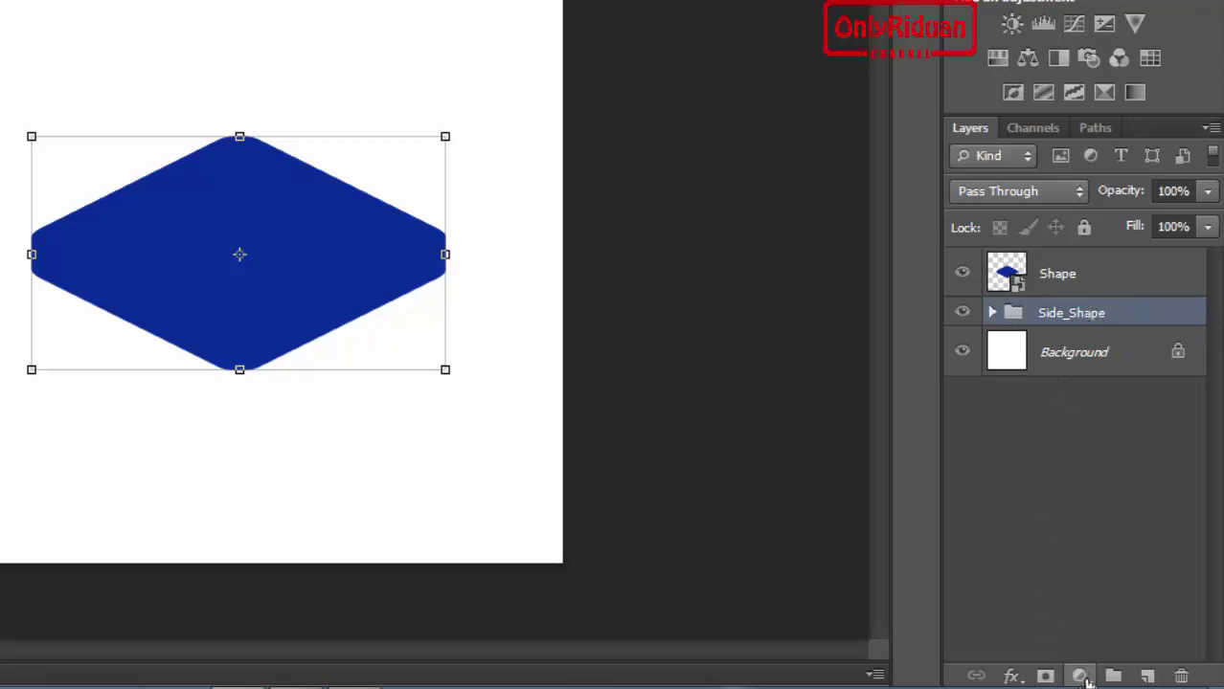
{"action": "left_click", "coordinate": [1080, 676]}
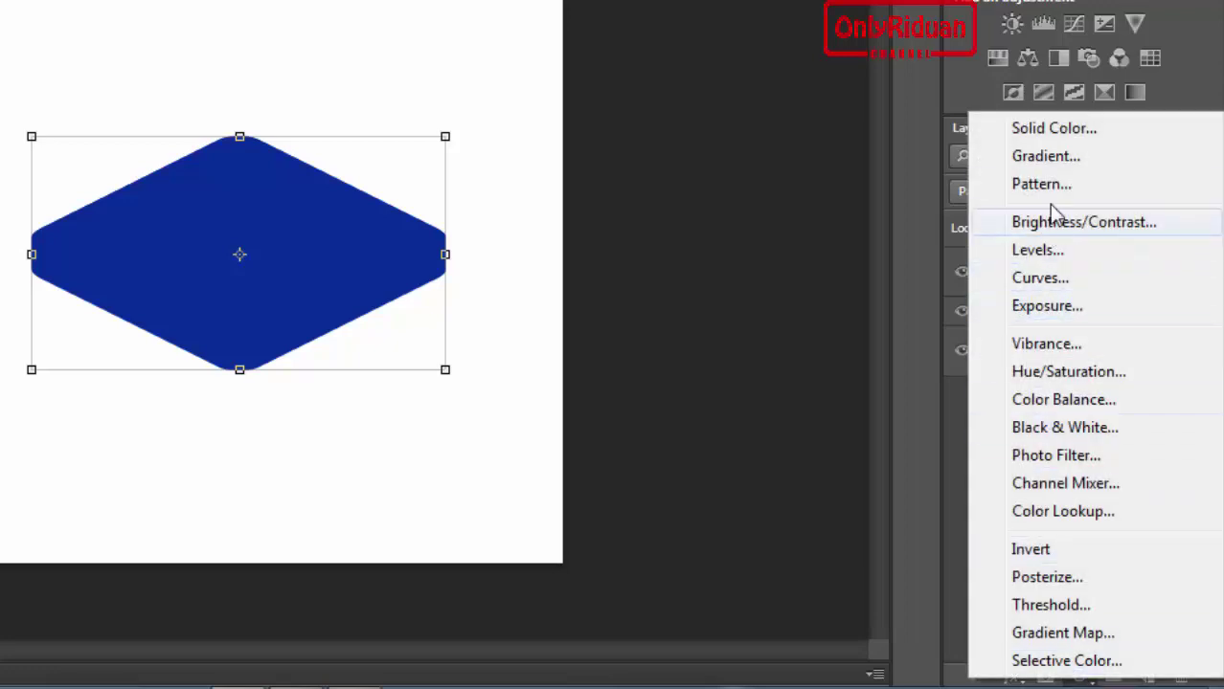
{"action": "left_click", "coordinate": [1058, 158]}
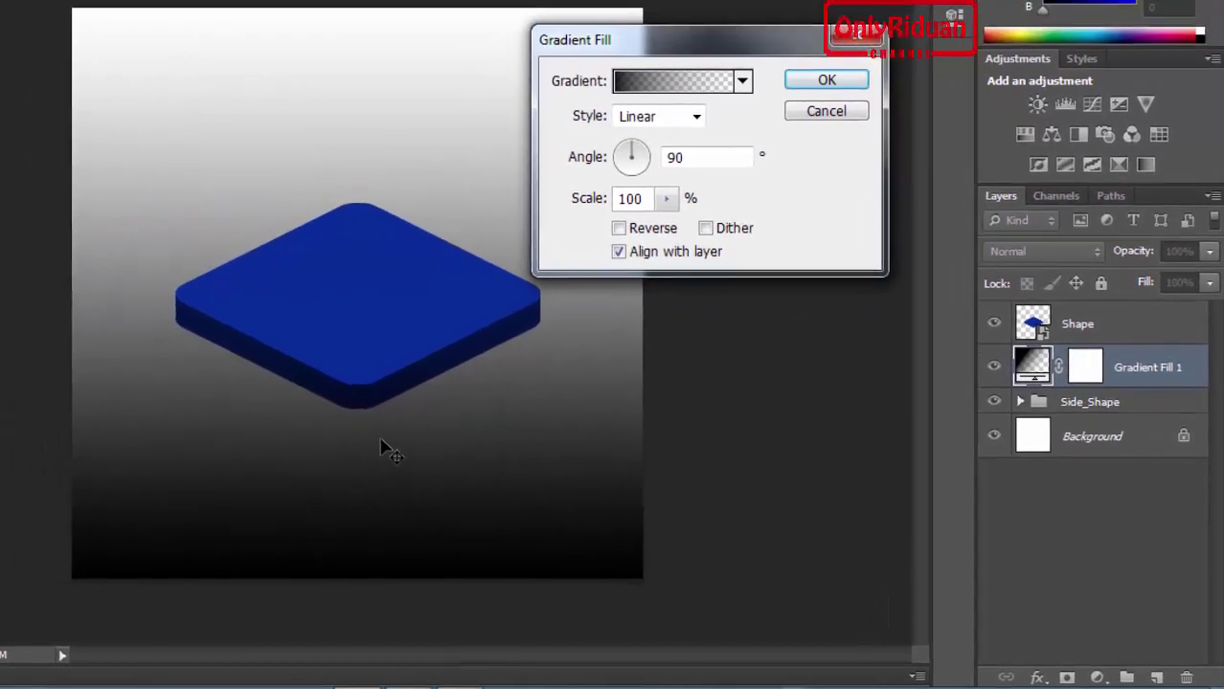
{"action": "left_click", "coordinate": [826, 81]}
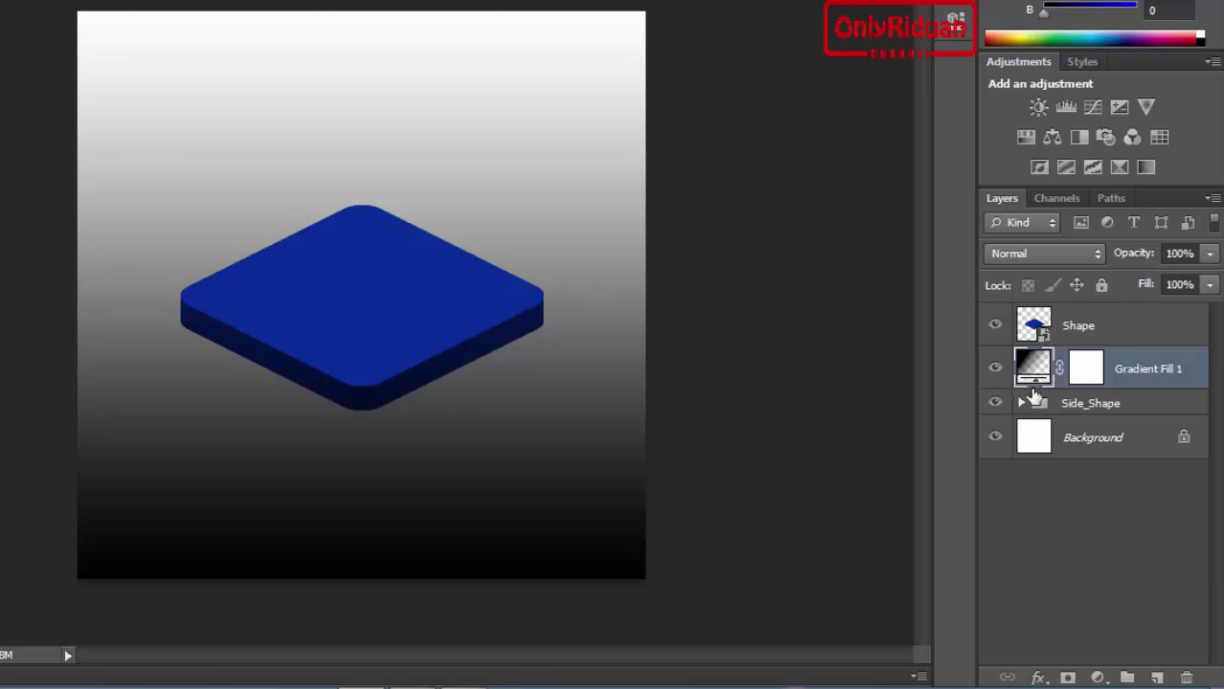
{"action": "key", "text": "alt"}
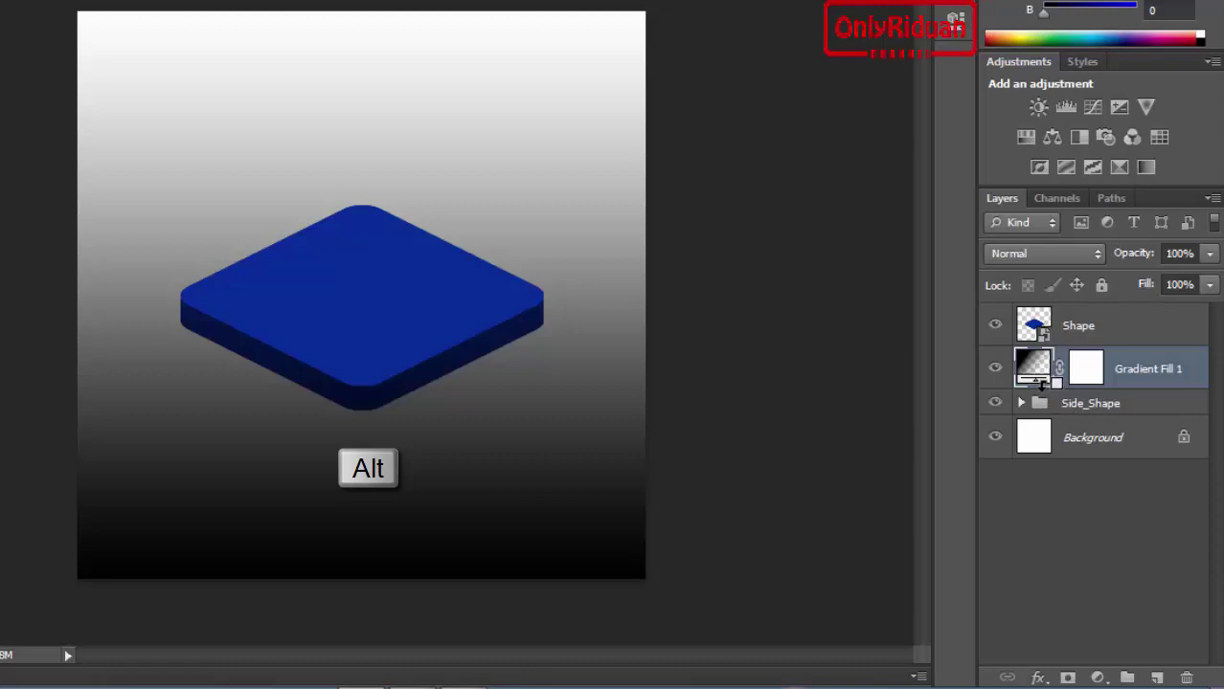
{"action": "left_click", "coordinate": [1039, 383], "text": "alt"}
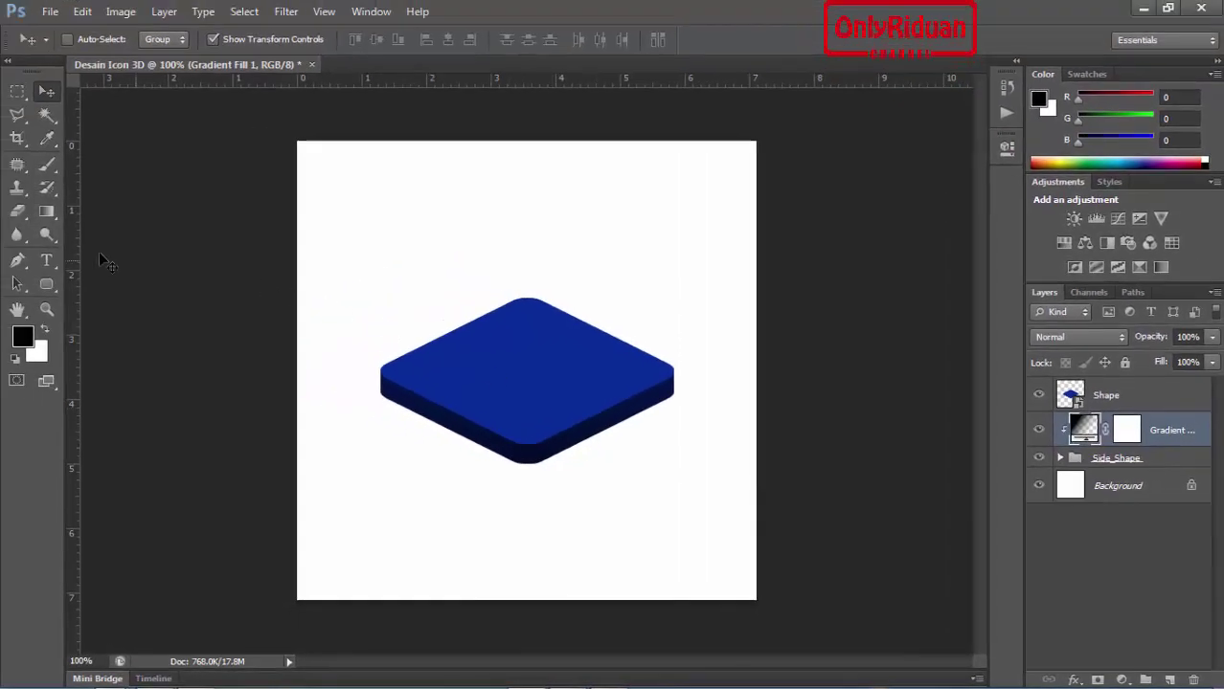
Type a white R in Master Of Break, place its layer above Shape on the tile.
{"action": "left_click", "coordinate": [48, 259]}
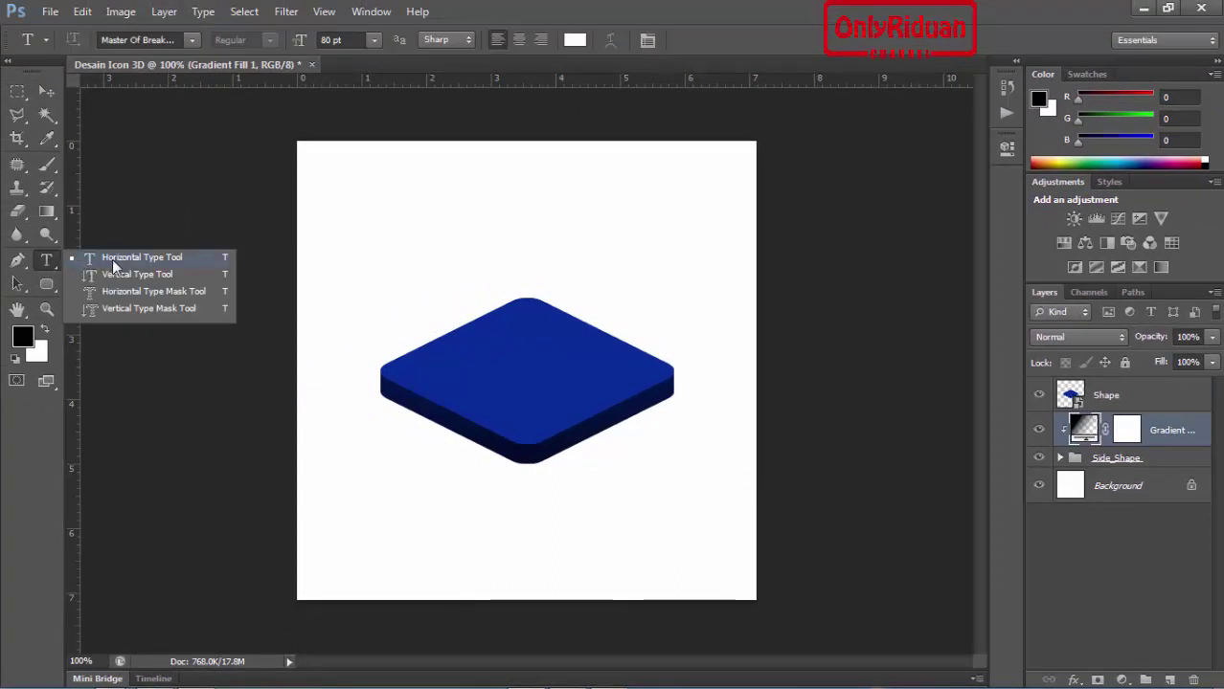
{"action": "left_click", "coordinate": [113, 259]}
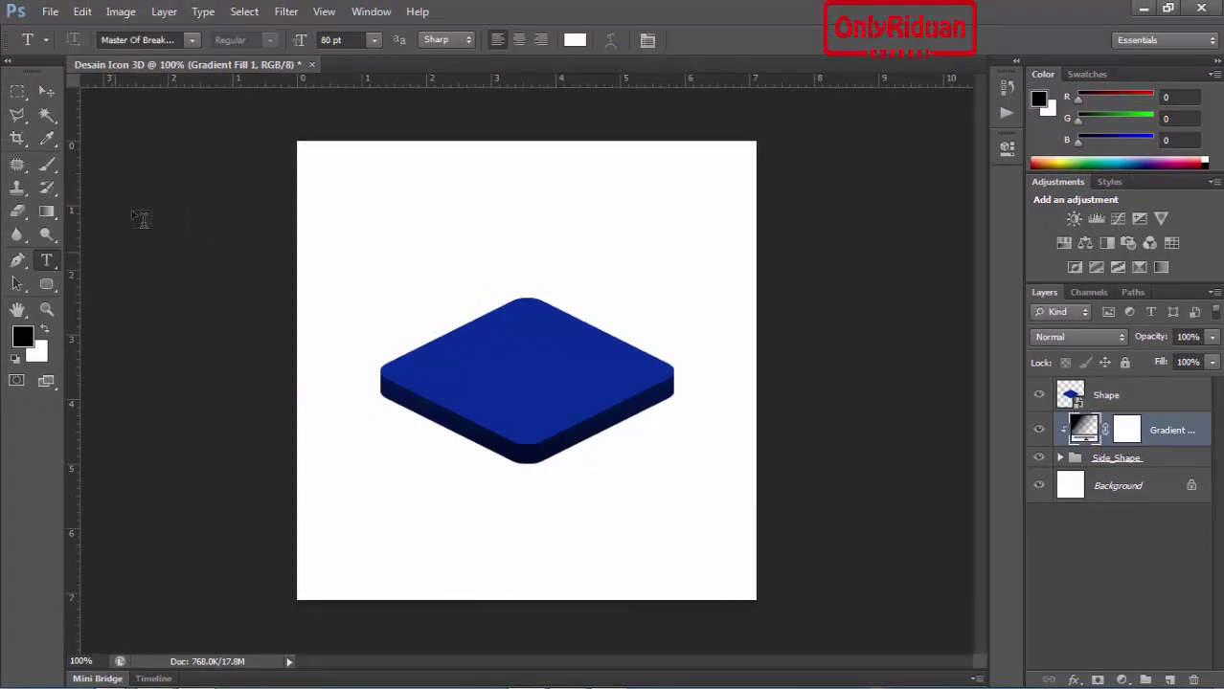
{"action": "left_click", "coordinate": [191, 43]}
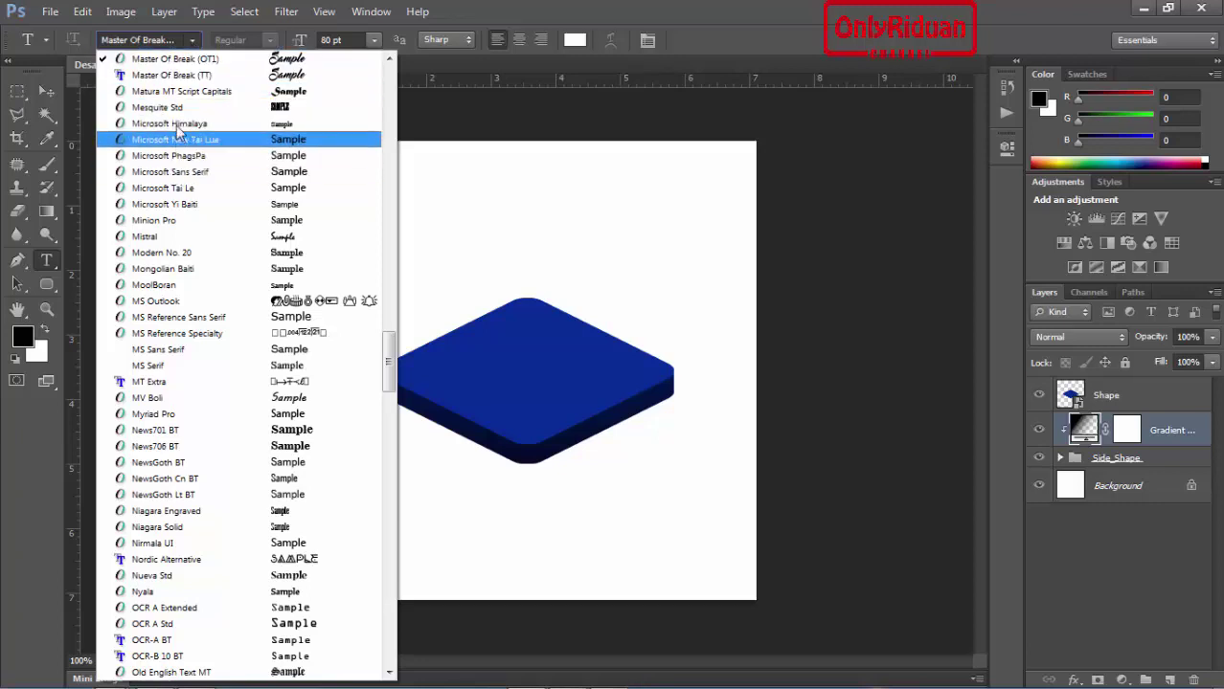
{"action": "left_click", "coordinate": [177, 61]}
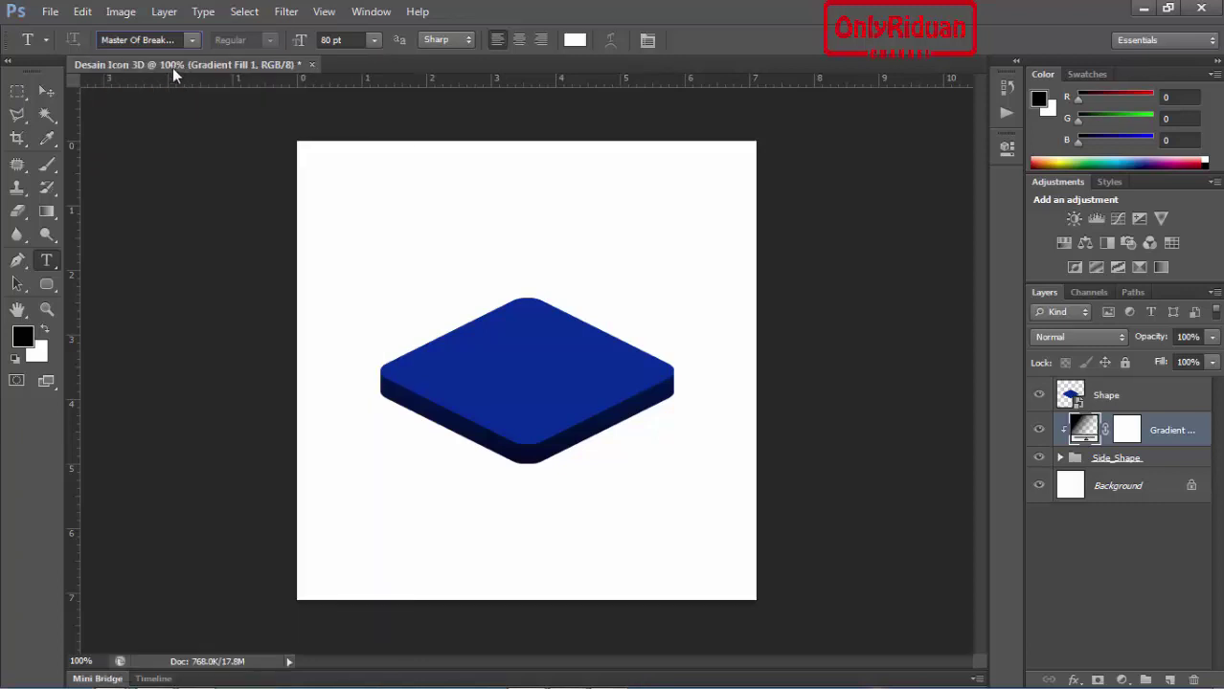
{"action": "left_click", "coordinate": [485, 374]}
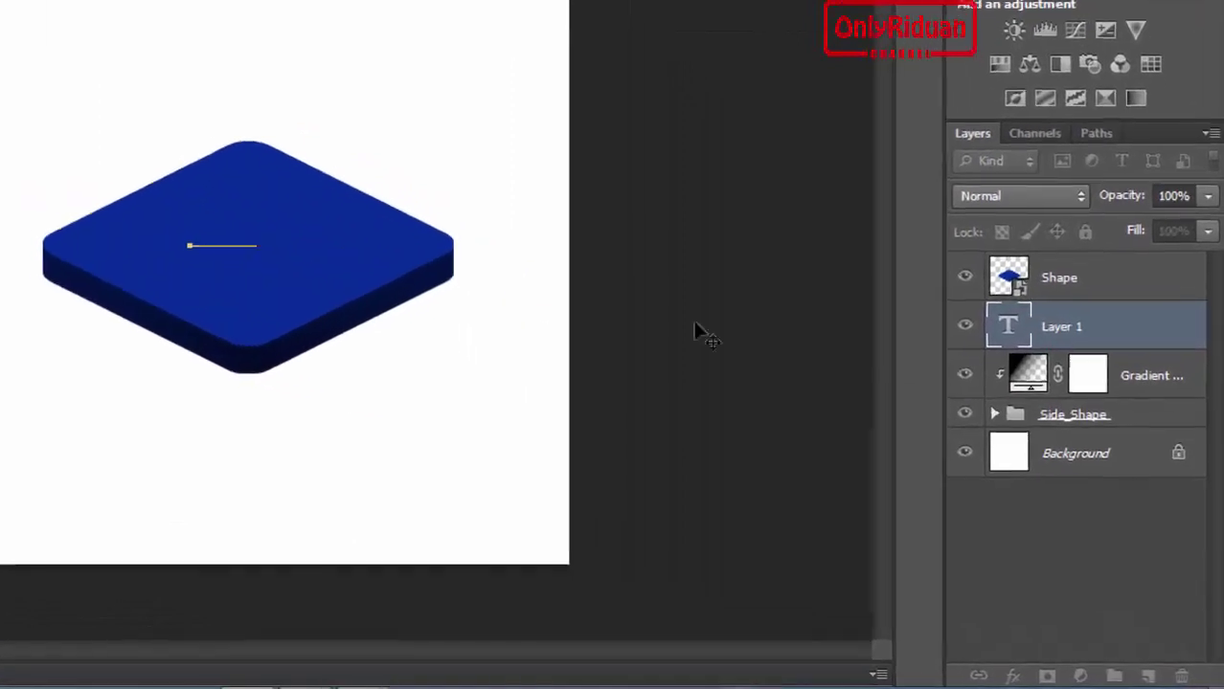
{"action": "left_click", "coordinate": [1072, 328]}
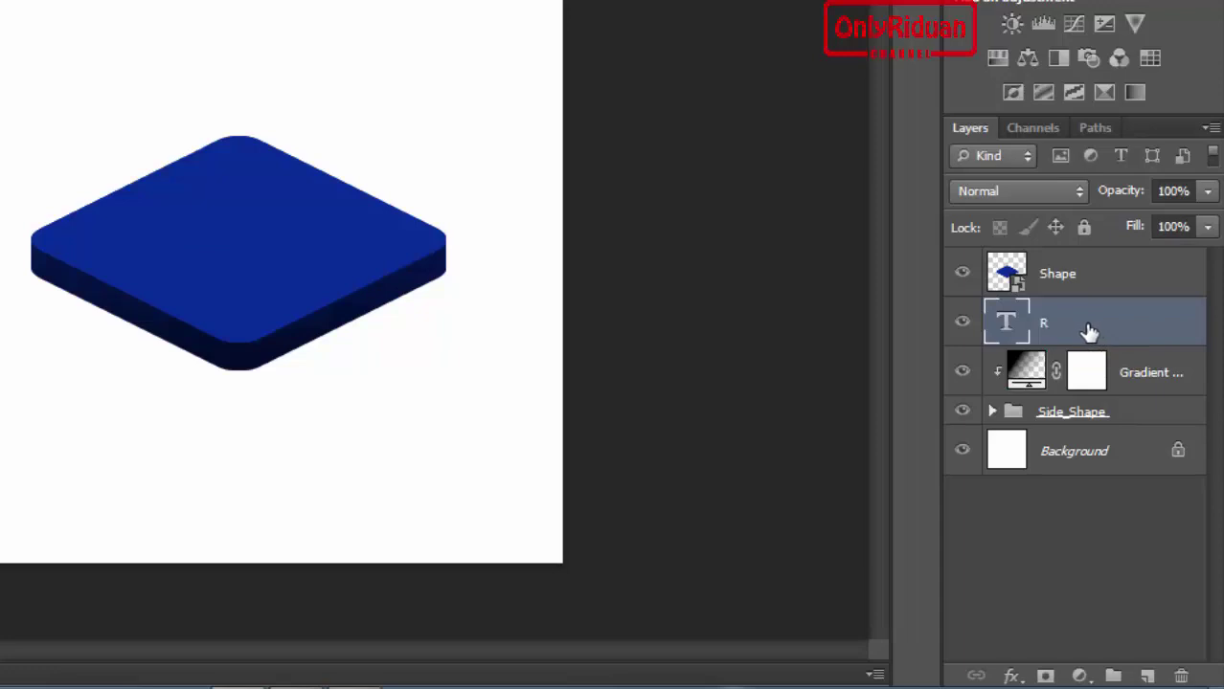
{"action": "left_click_drag", "start_coordinate": [1089, 331], "coordinate": [1082, 272]}
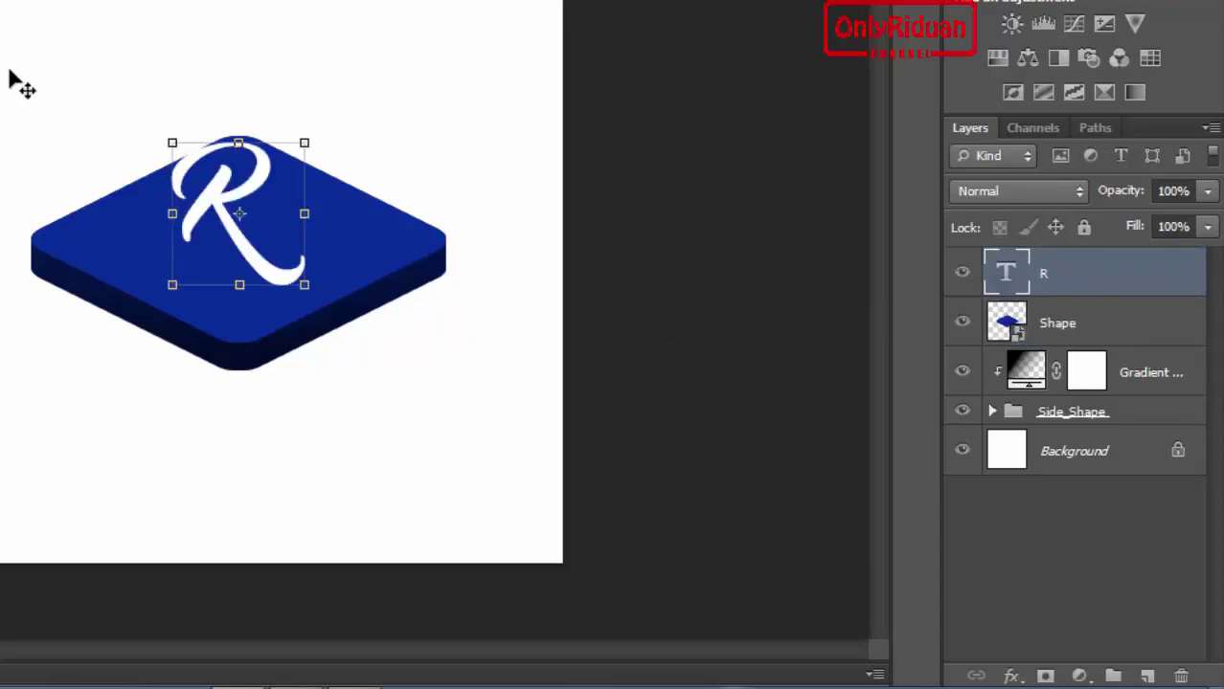
{"action": "left_click_drag", "start_coordinate": [259, 178], "coordinate": [258, 206]}
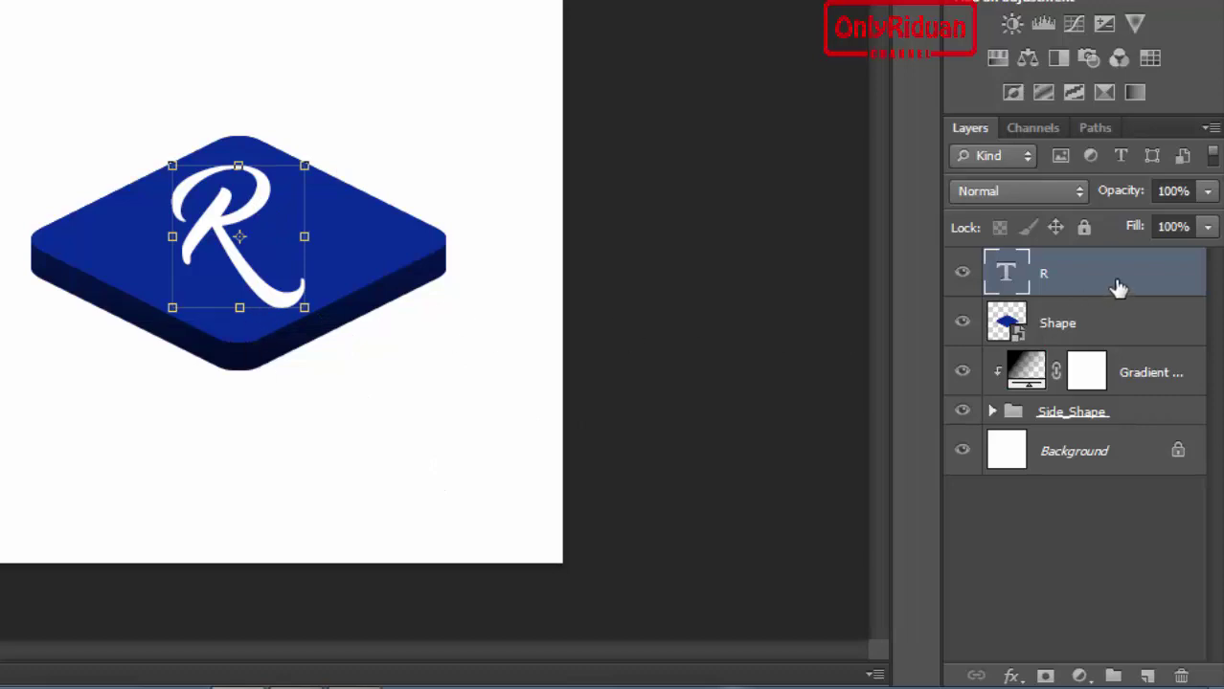
Name the R layer 'logo' and apply Convert to Smart Object to it.
{"action": "double_click", "coordinate": [1043, 276]}
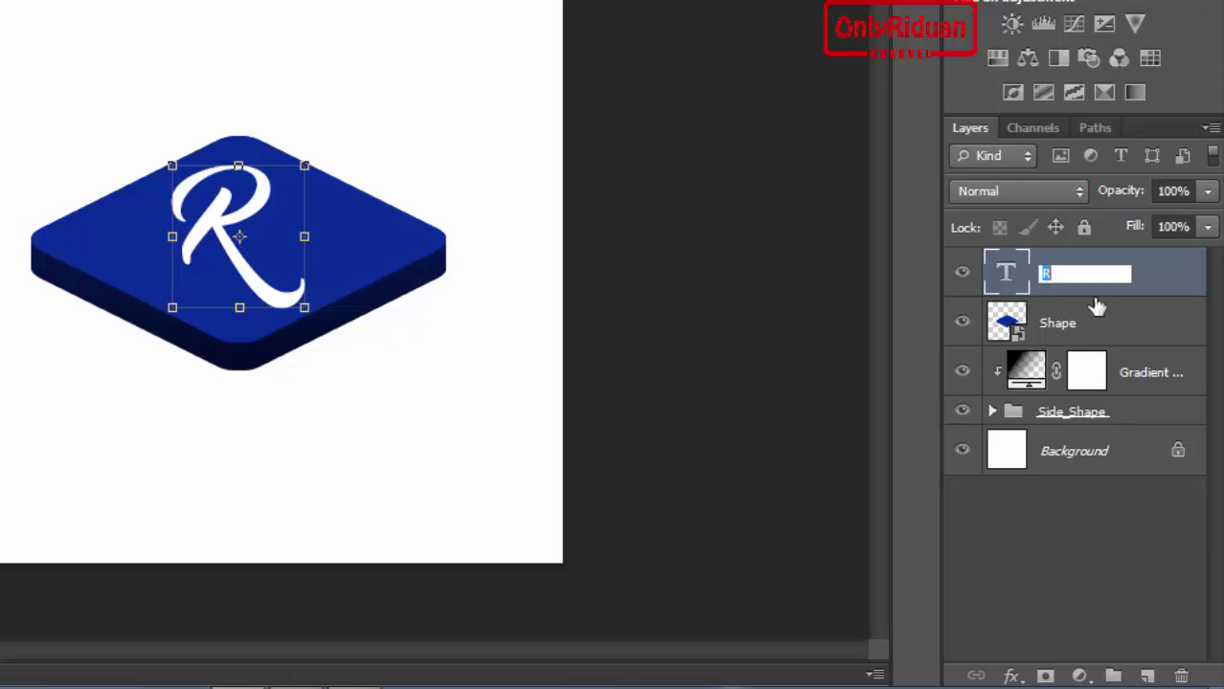
{"action": "type", "text": "logo"}
{"action": "key", "text": "Return"}
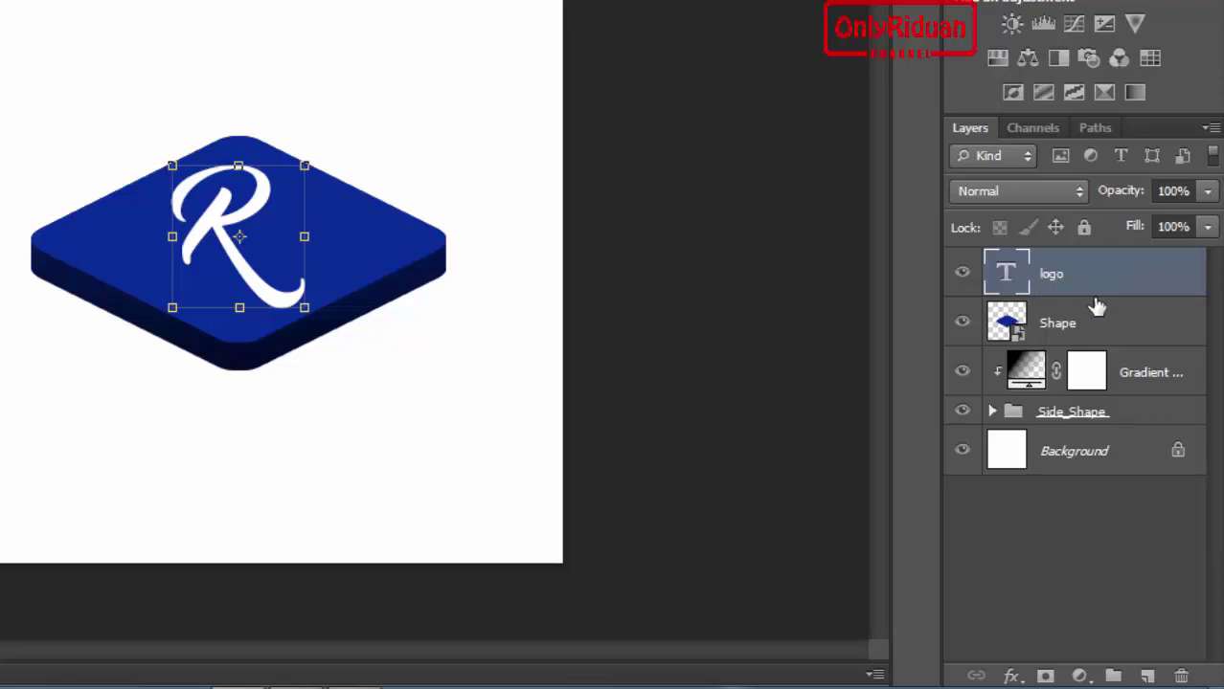
{"action": "right_click", "coordinate": [1094, 335]}
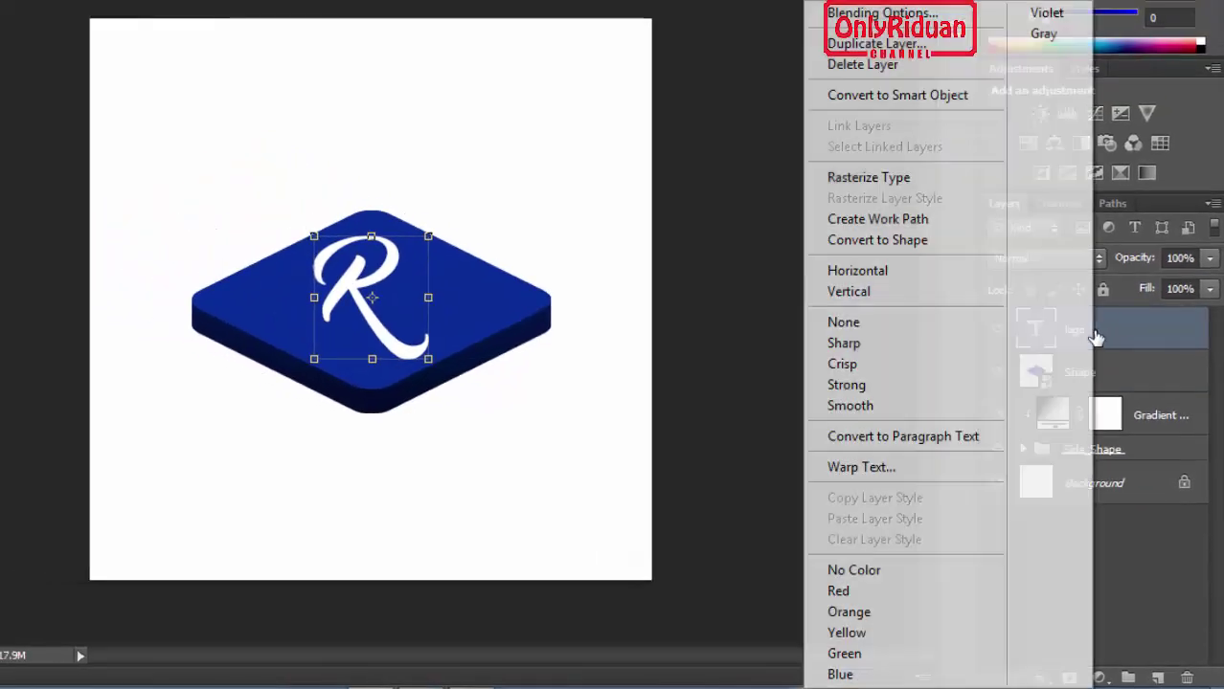
{"action": "left_click", "coordinate": [1141, 335]}
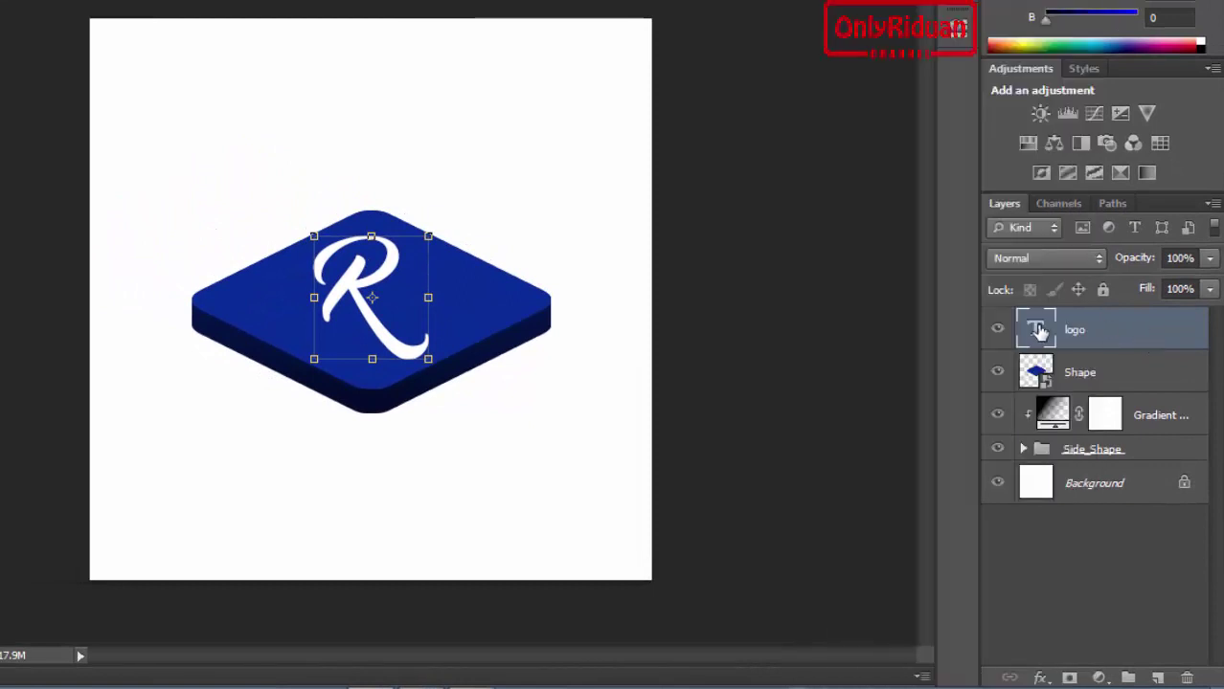
{"action": "right_click", "coordinate": [1094, 332]}
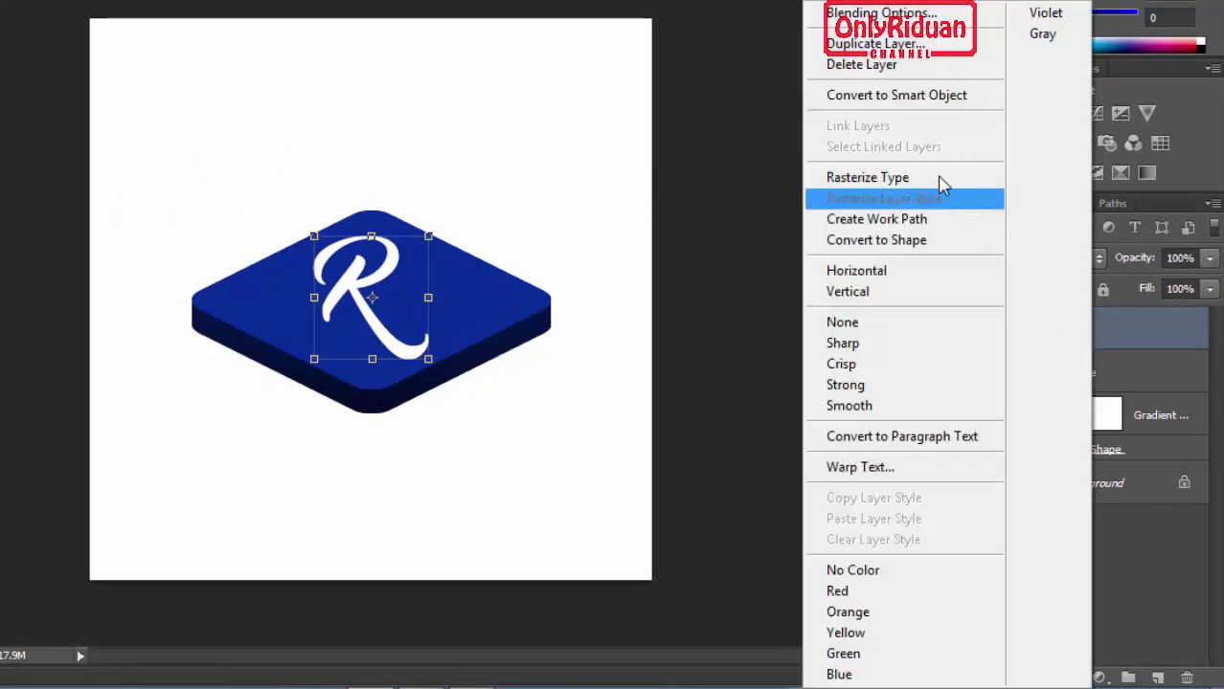
{"action": "left_click", "coordinate": [892, 95]}
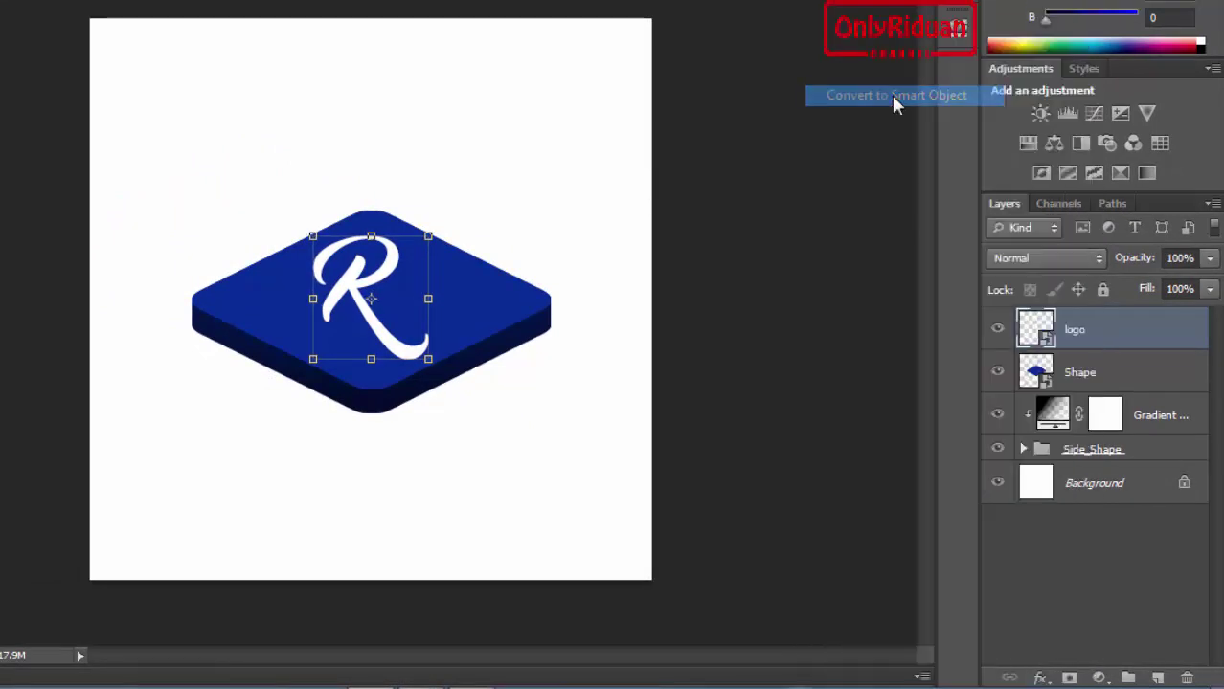
Open logo.psb from the logo thumbnail and convert its inner text layer to a smart object.
{"action": "double_click", "coordinate": [1047, 338]}
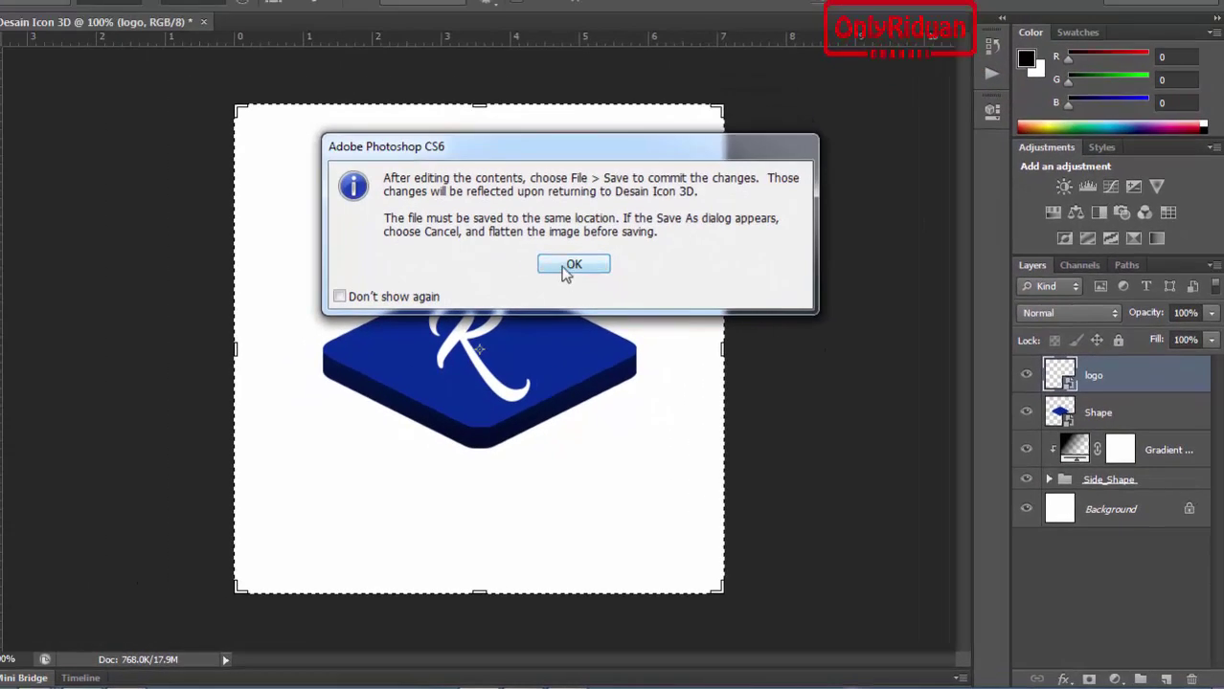
{"action": "left_click", "coordinate": [572, 265]}
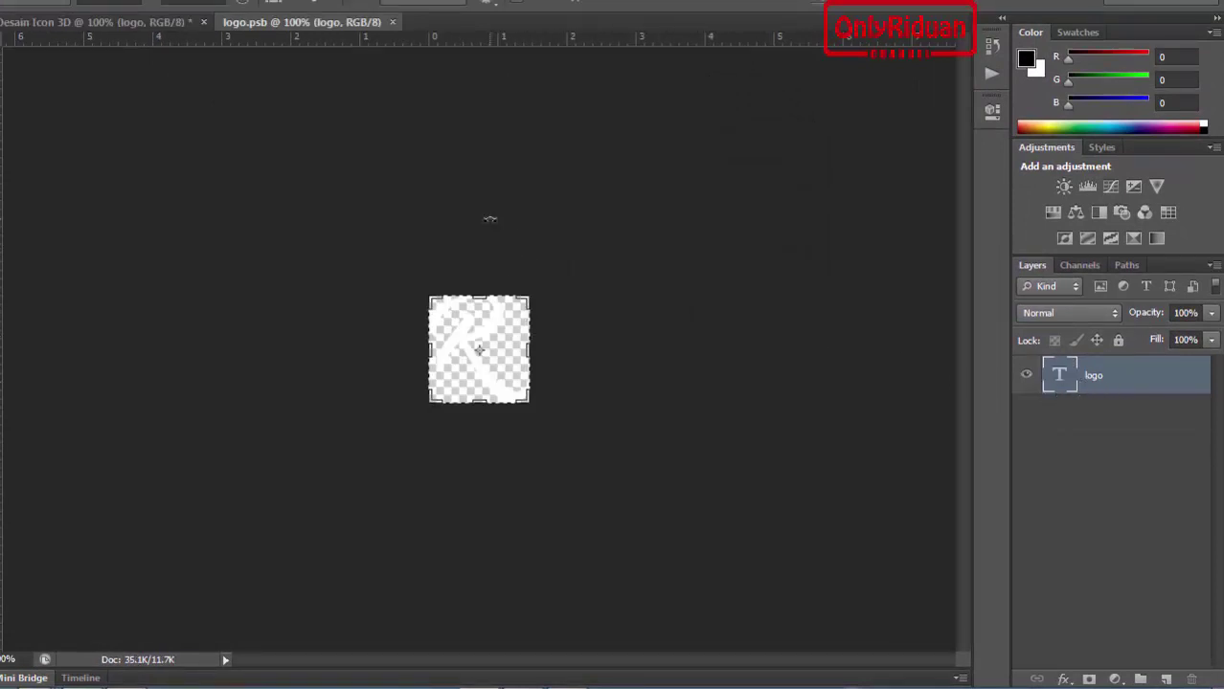
{"action": "right_click", "coordinate": [1101, 380]}
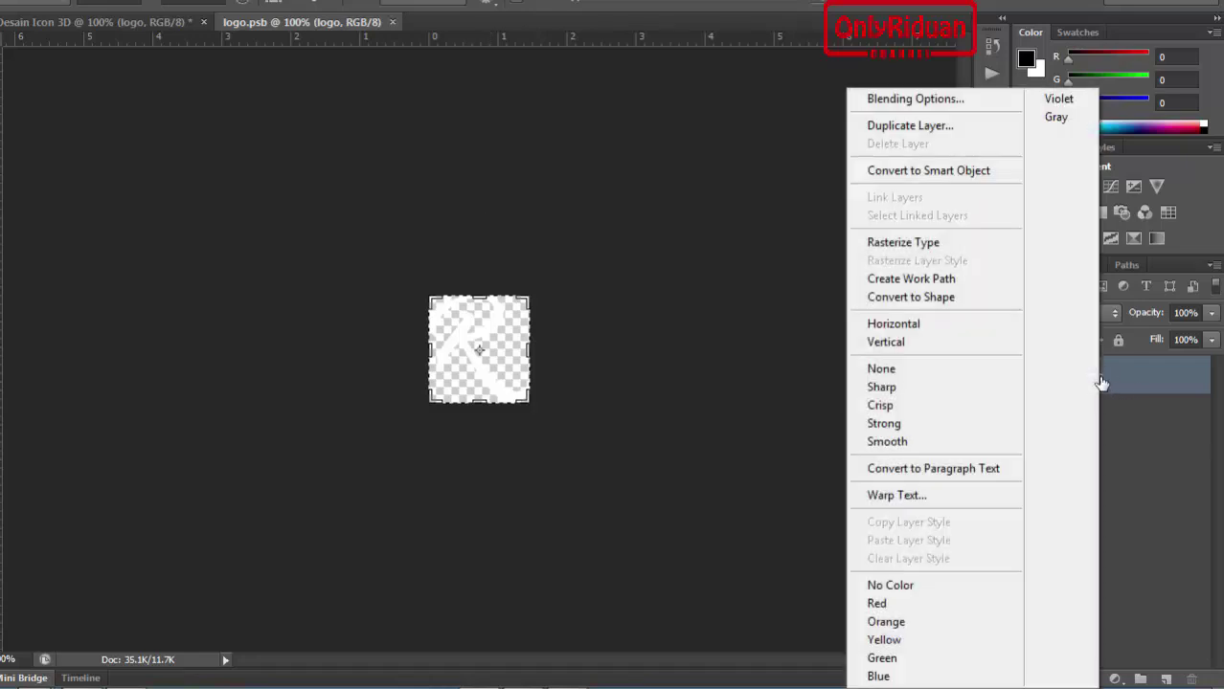
{"action": "left_click", "coordinate": [937, 171]}
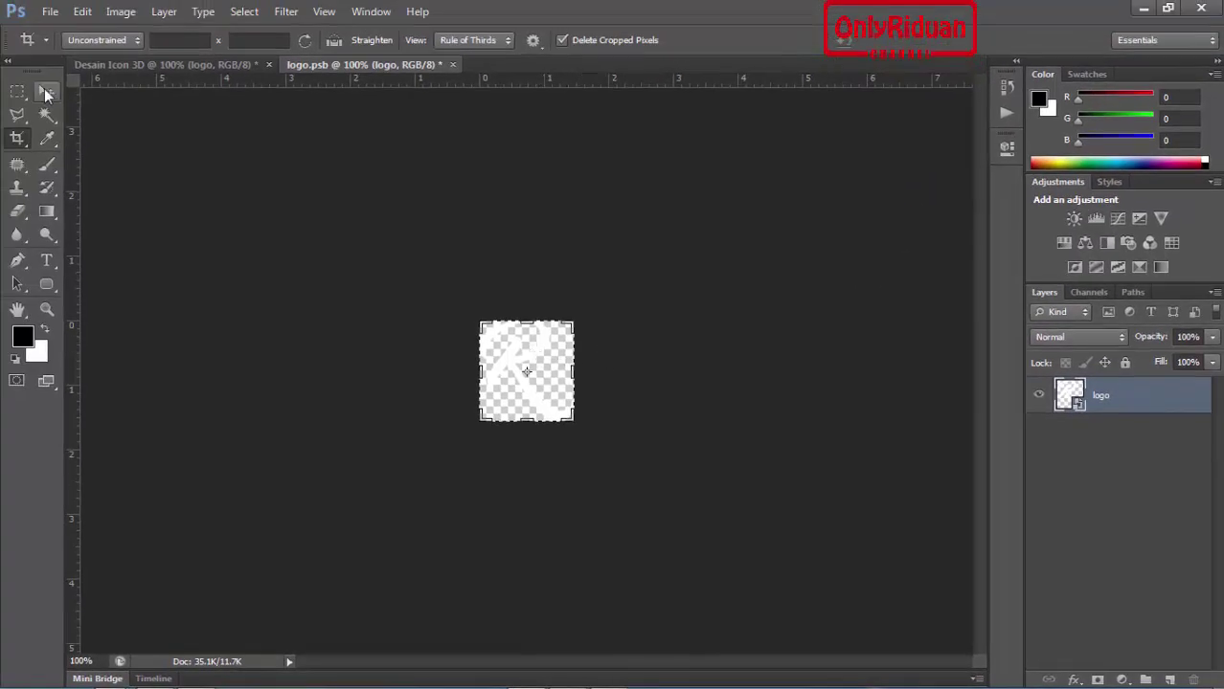
Rotate the R logo in logo.psb to exactly 45 degrees and commit the transform.
{"action": "left_click", "coordinate": [45, 88]}
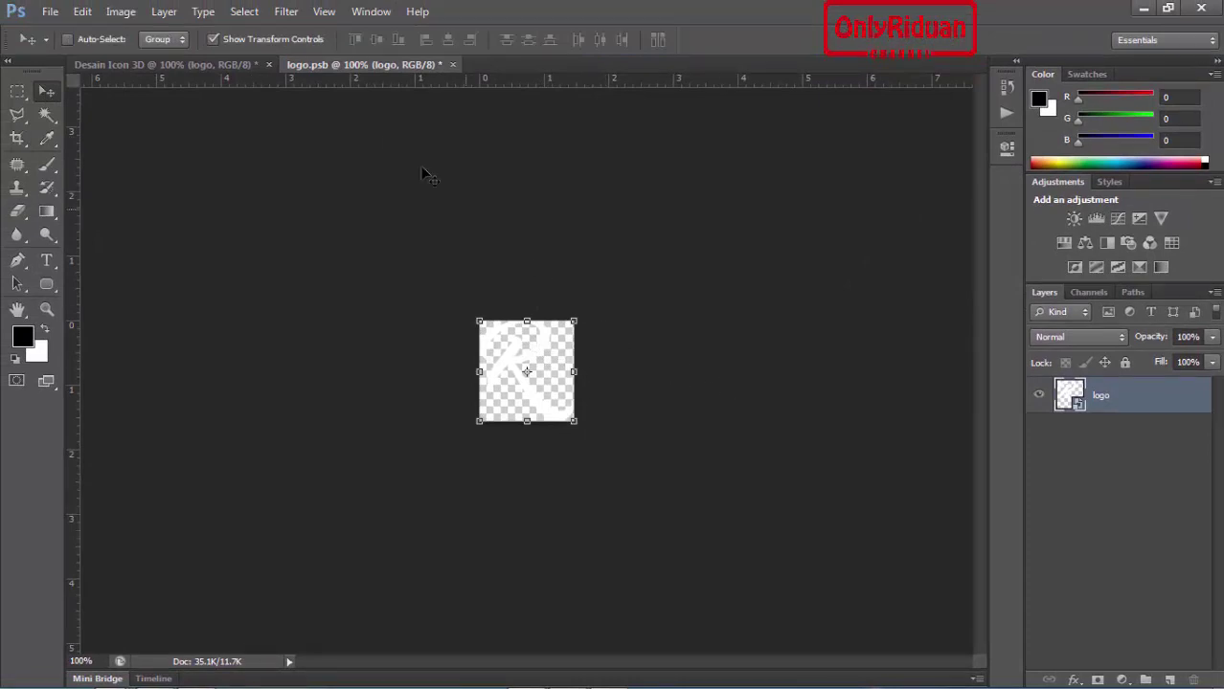
{"action": "left_click_drag", "start_coordinate": [587, 317], "coordinate": [650, 366]}
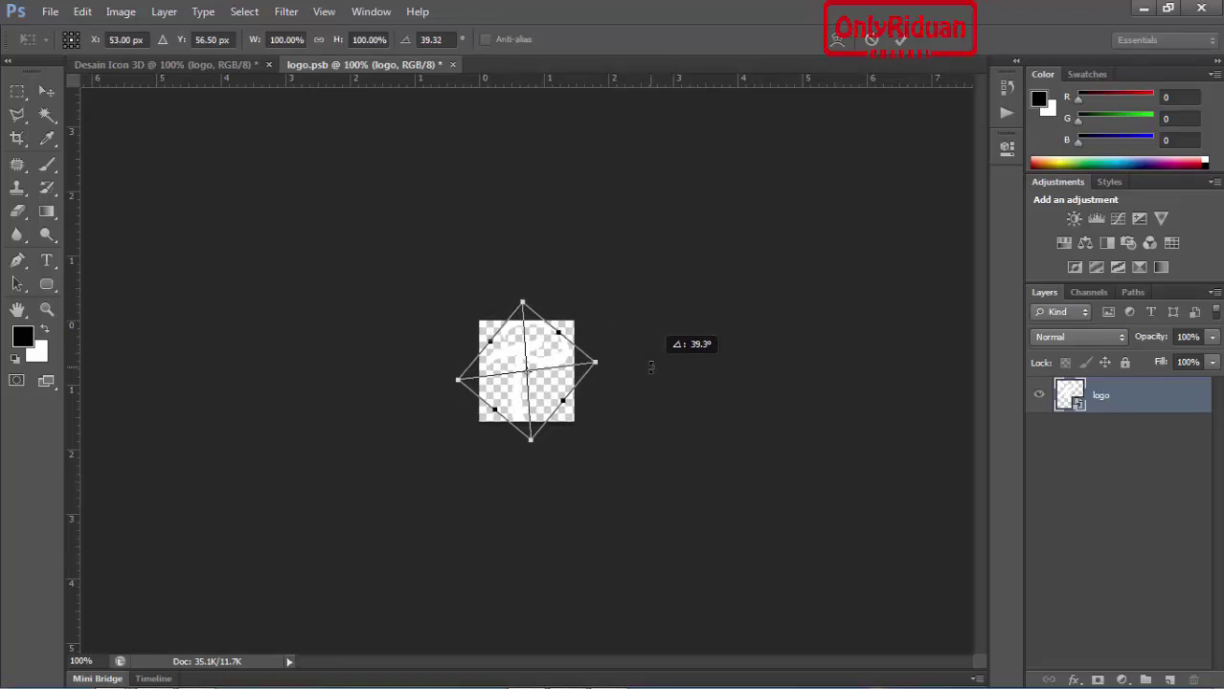
{"action": "left_click_drag", "start_coordinate": [650, 366], "coordinate": [613, 371]}
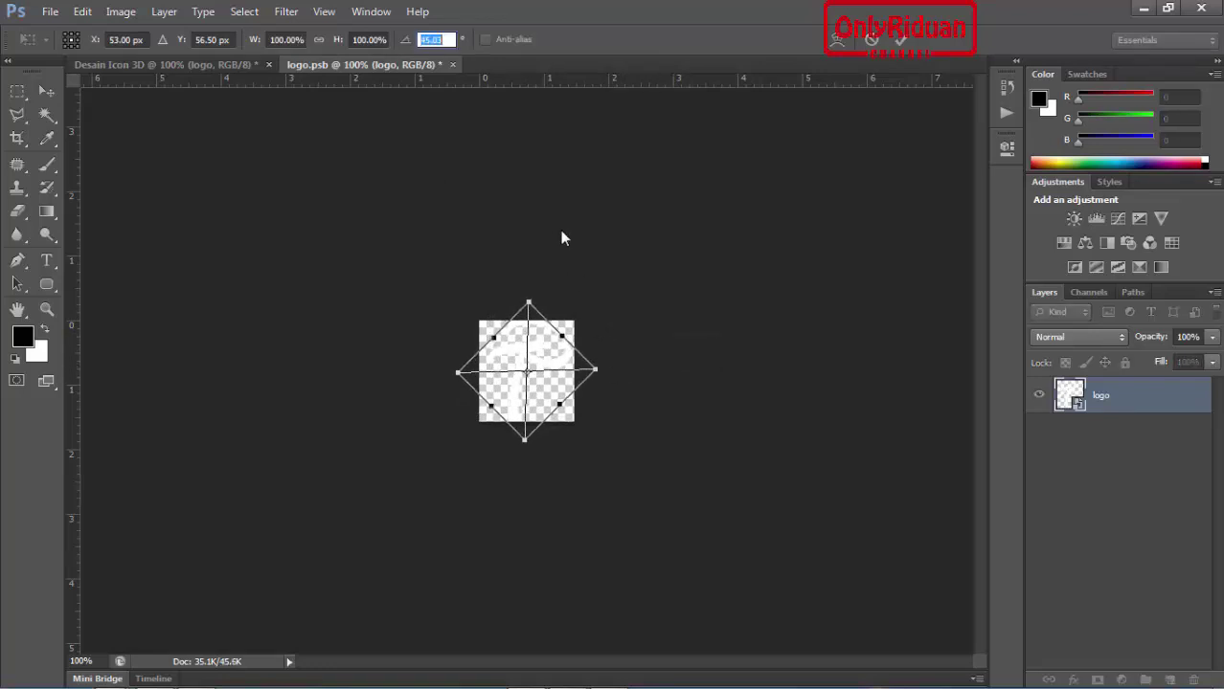
{"action": "left_click", "coordinate": [446, 40]}
{"action": "key", "text": "BackSpace"}
{"action": "key", "text": "BackSpace"}
{"action": "key", "text": "BackSpace"}
{"action": "key", "text": "Return"}
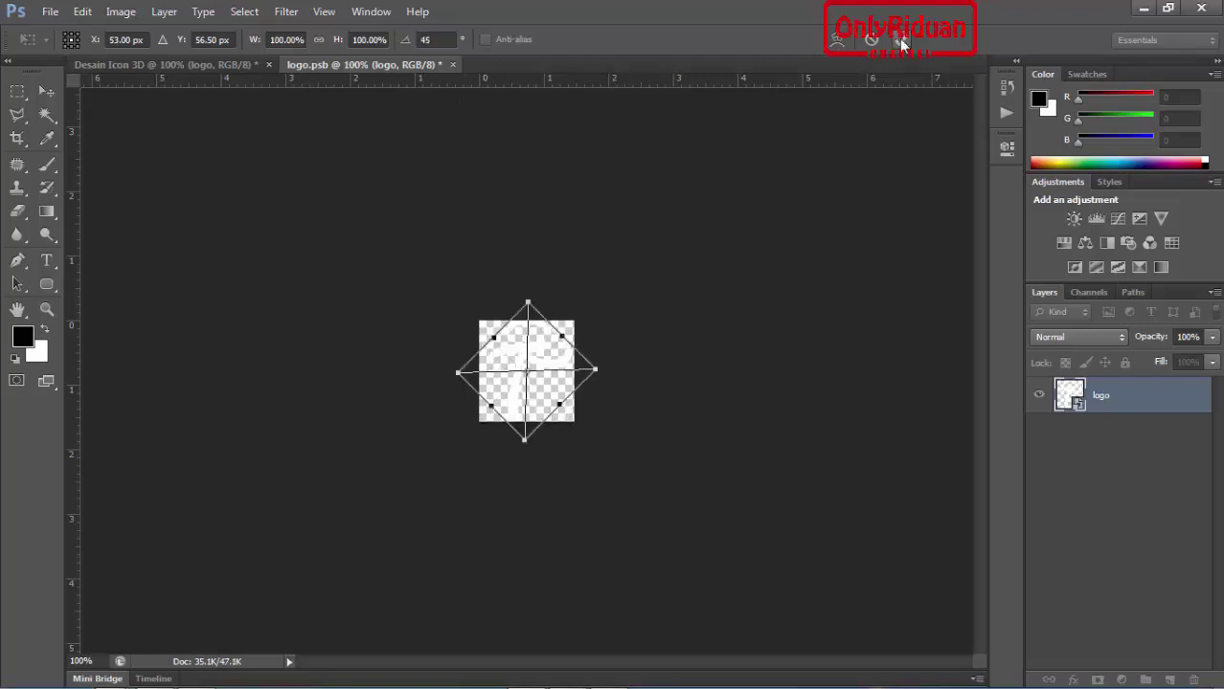
{"action": "left_click", "coordinate": [901, 42]}
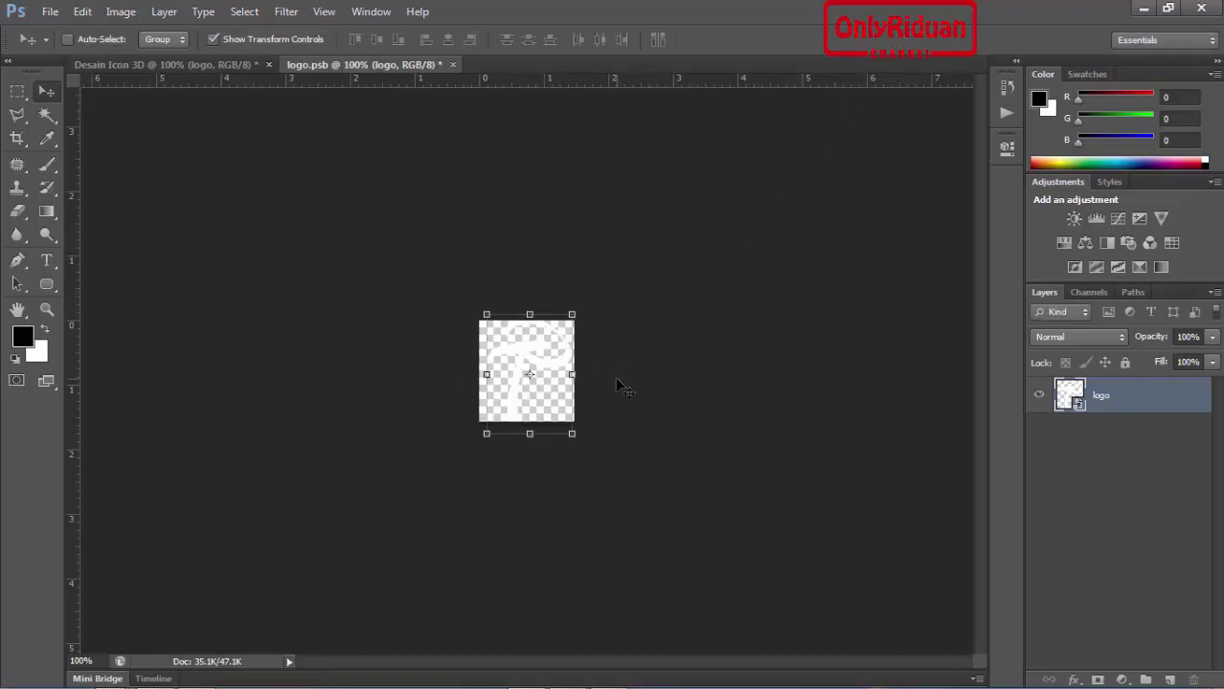
{"action": "scroll", "coordinate": [588, 376], "scroll_direction": "up", "scroll_amount": 3}
Crop outward to enlarge logo.psb's canvas evenly around the rotated R.
{"action": "scroll", "coordinate": [589, 376], "scroll_direction": "up", "scroll_amount": 1}
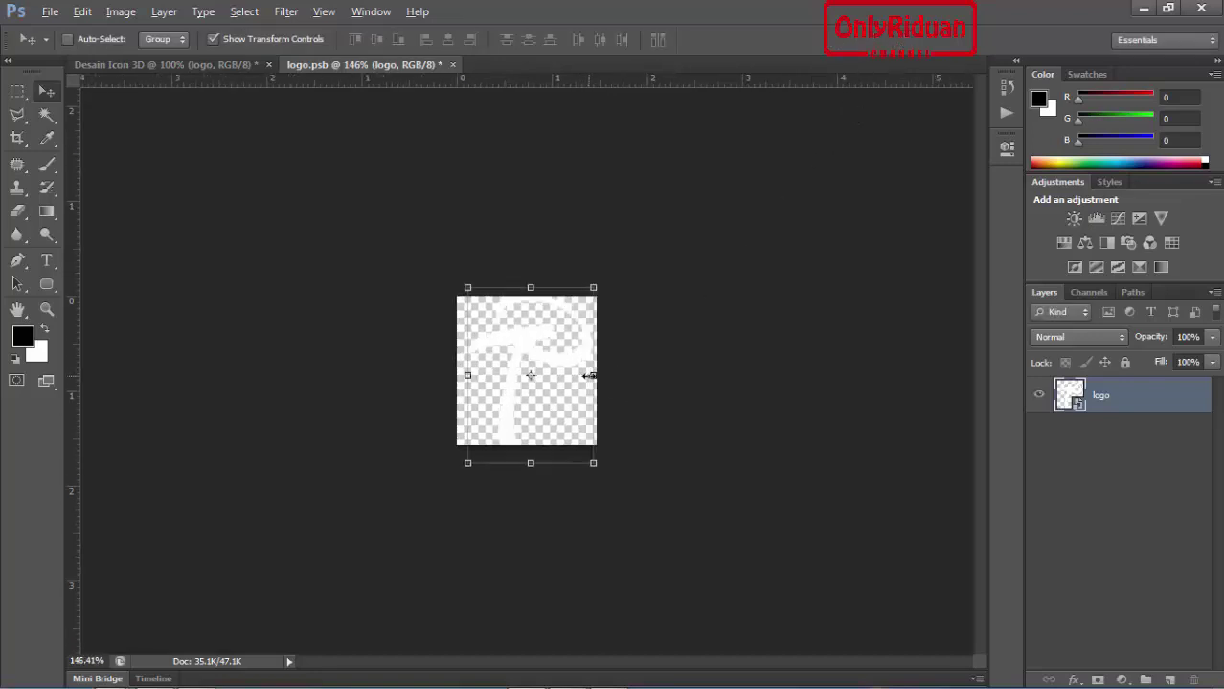
{"action": "scroll", "coordinate": [589, 376], "scroll_direction": "up", "scroll_amount": 2}
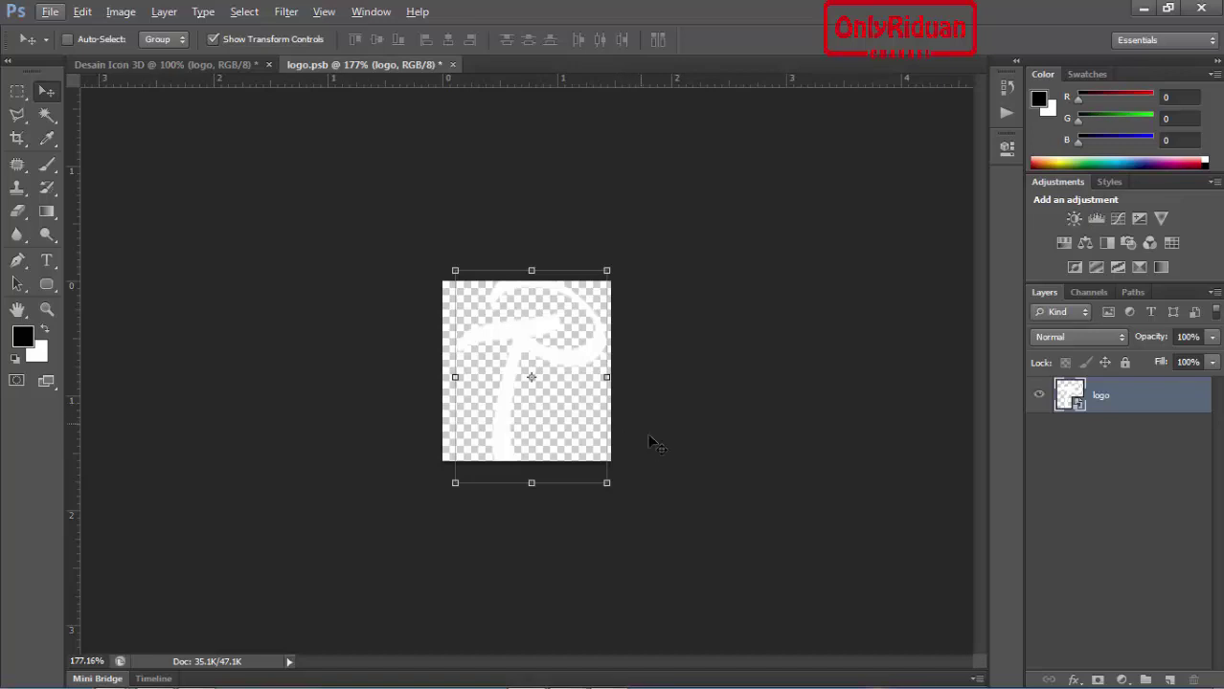
{"action": "left_click", "coordinate": [19, 140]}
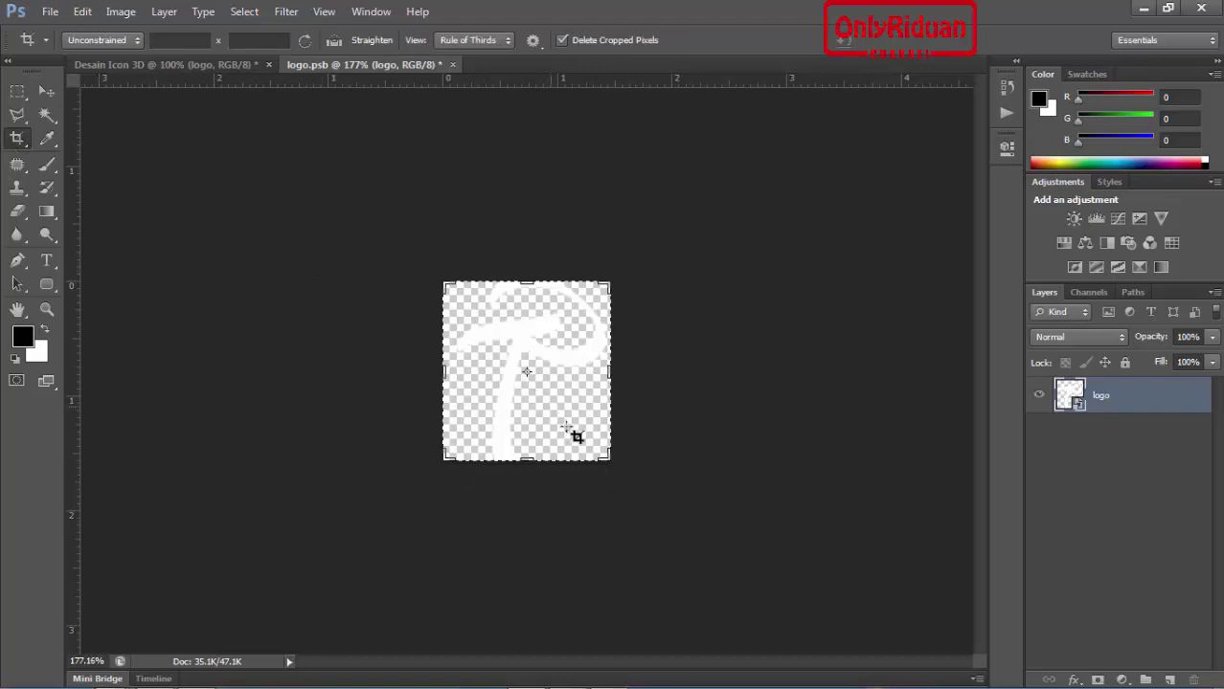
{"action": "left_click_drag", "start_coordinate": [605, 453], "coordinate": [649, 492]}
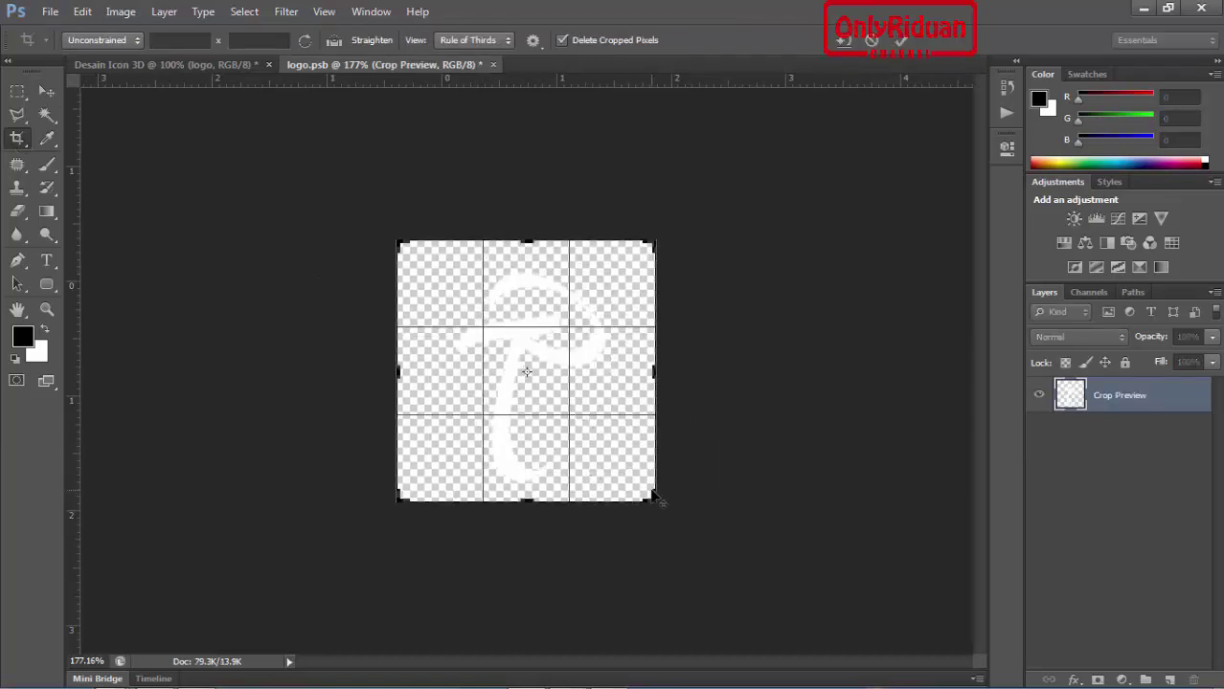
{"action": "left_click", "coordinate": [898, 41]}
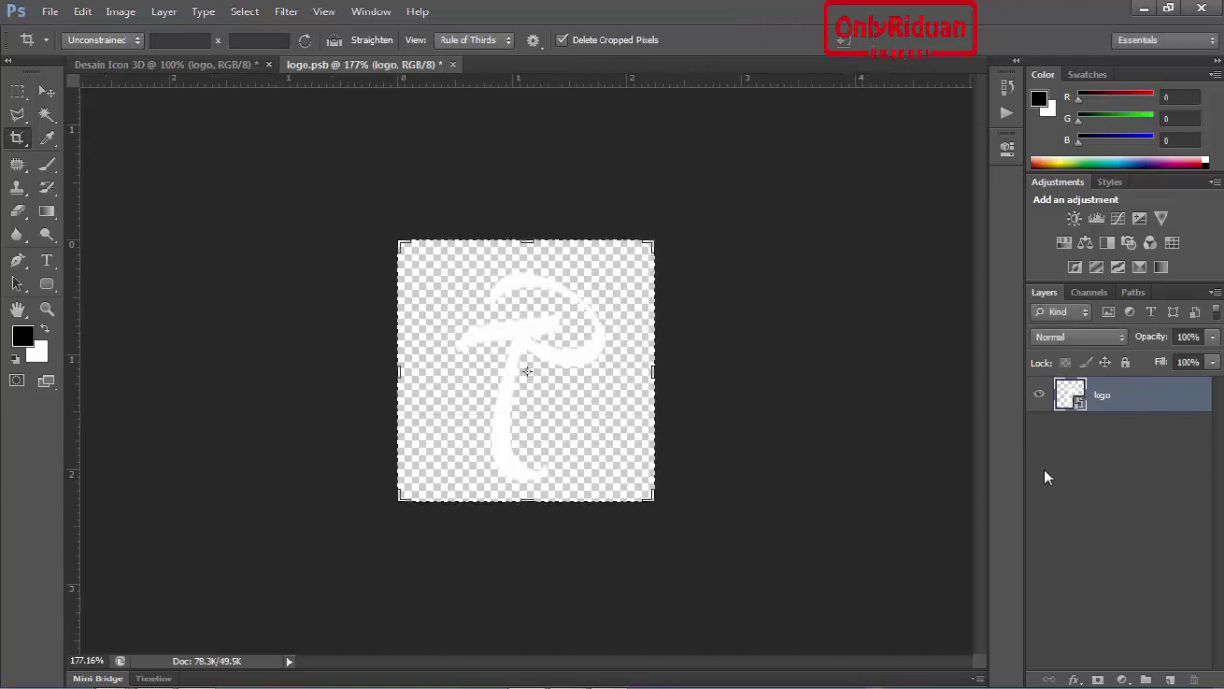
Open the nested logo smart object and crop-enlarge its canvas evenly around the R.
{"action": "double_click", "coordinate": [1080, 404]}
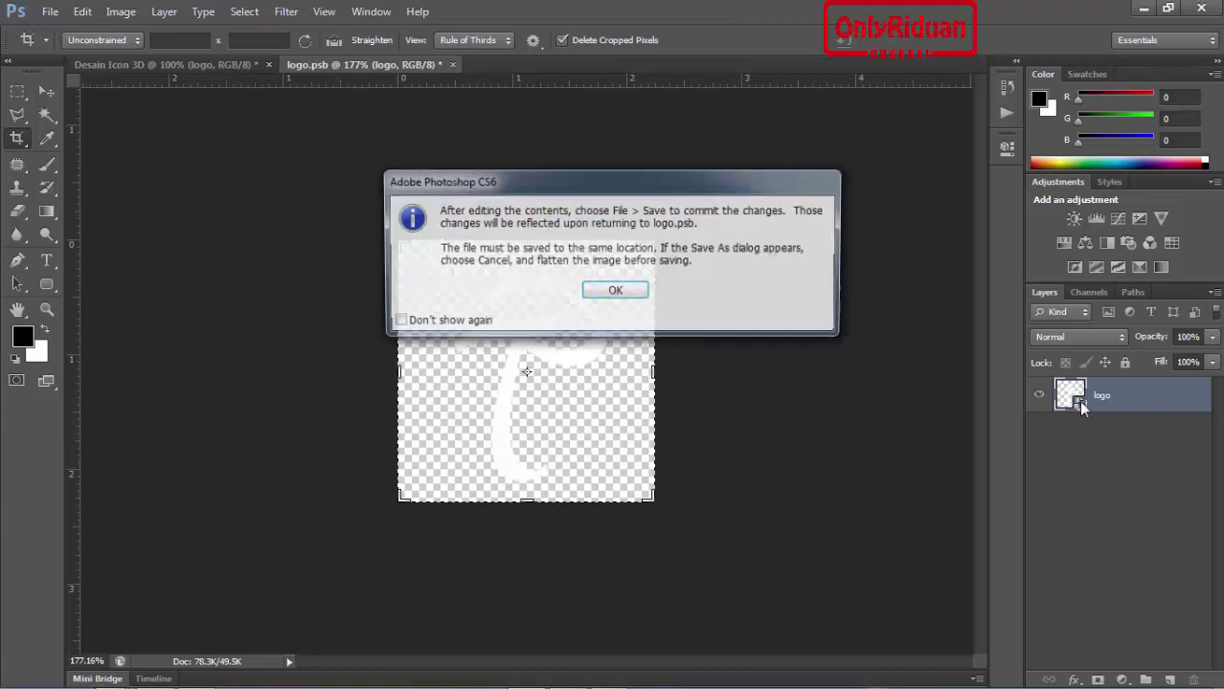
{"action": "left_click", "coordinate": [629, 292]}
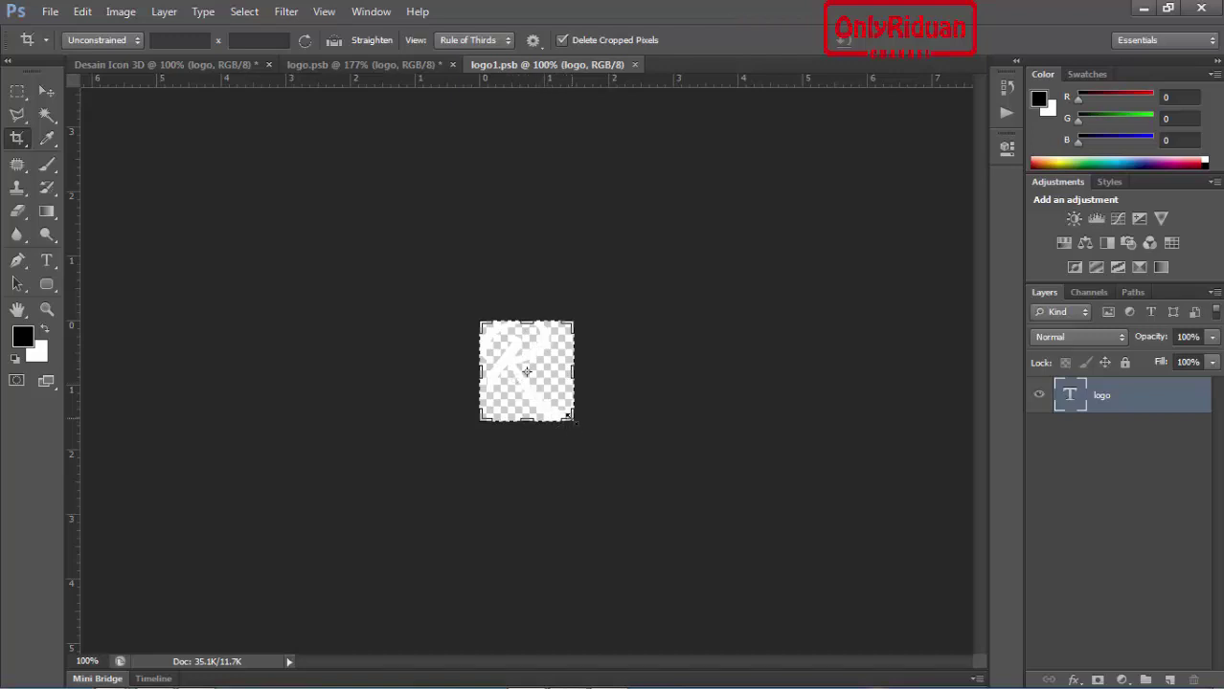
{"action": "left_click_drag", "start_coordinate": [570, 418], "coordinate": [608, 445]}
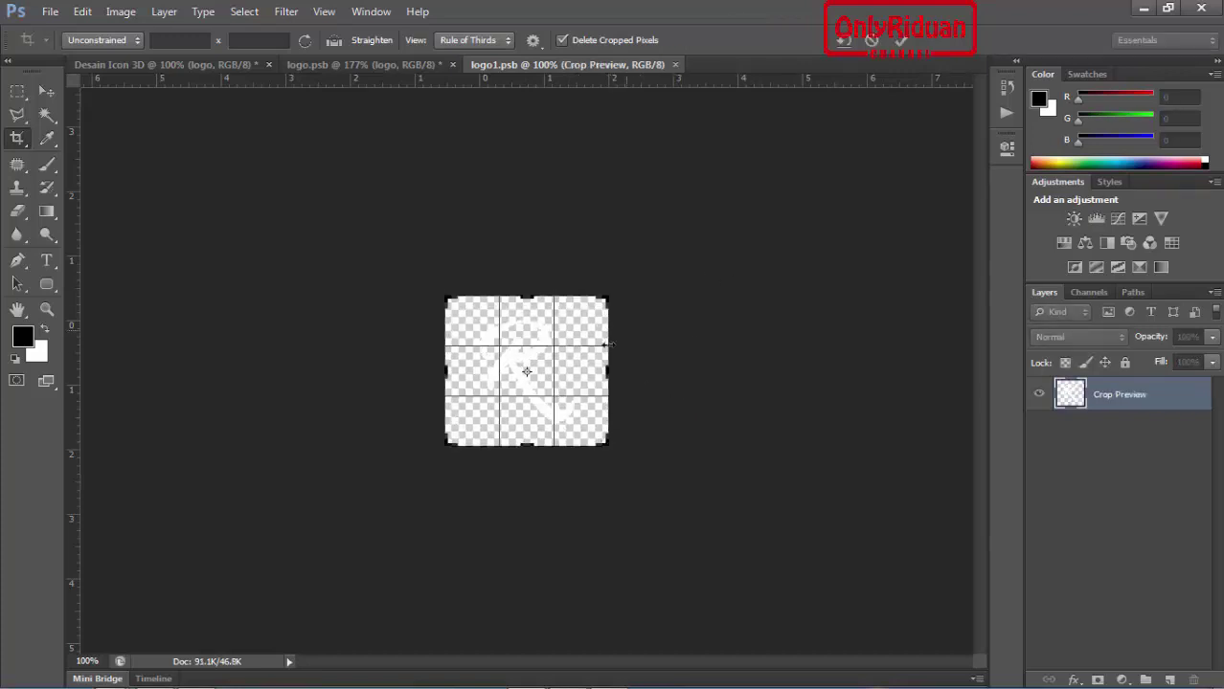
{"action": "left_click", "coordinate": [900, 41]}
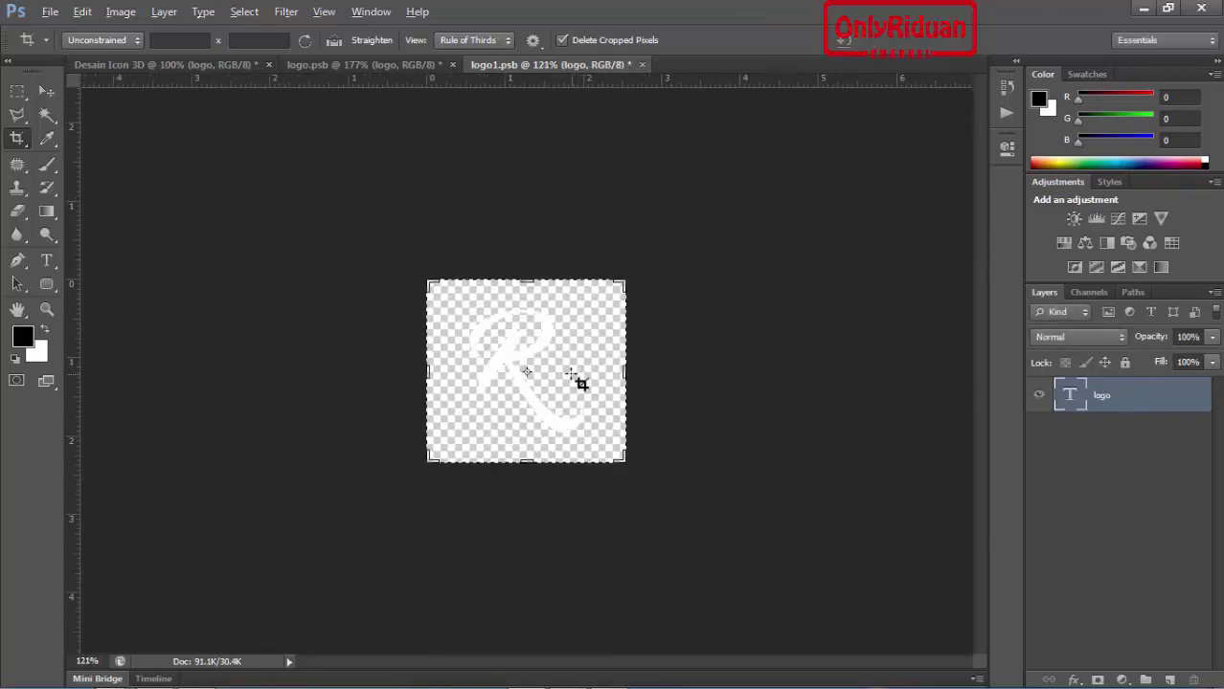
{"action": "scroll", "coordinate": [577, 381], "scroll_direction": "up", "scroll_amount": 1}
{"action": "scroll", "coordinate": [577, 381], "scroll_direction": "up", "scroll_amount": 1}
{"action": "scroll", "coordinate": [578, 381], "scroll_direction": "up", "scroll_amount": 1}
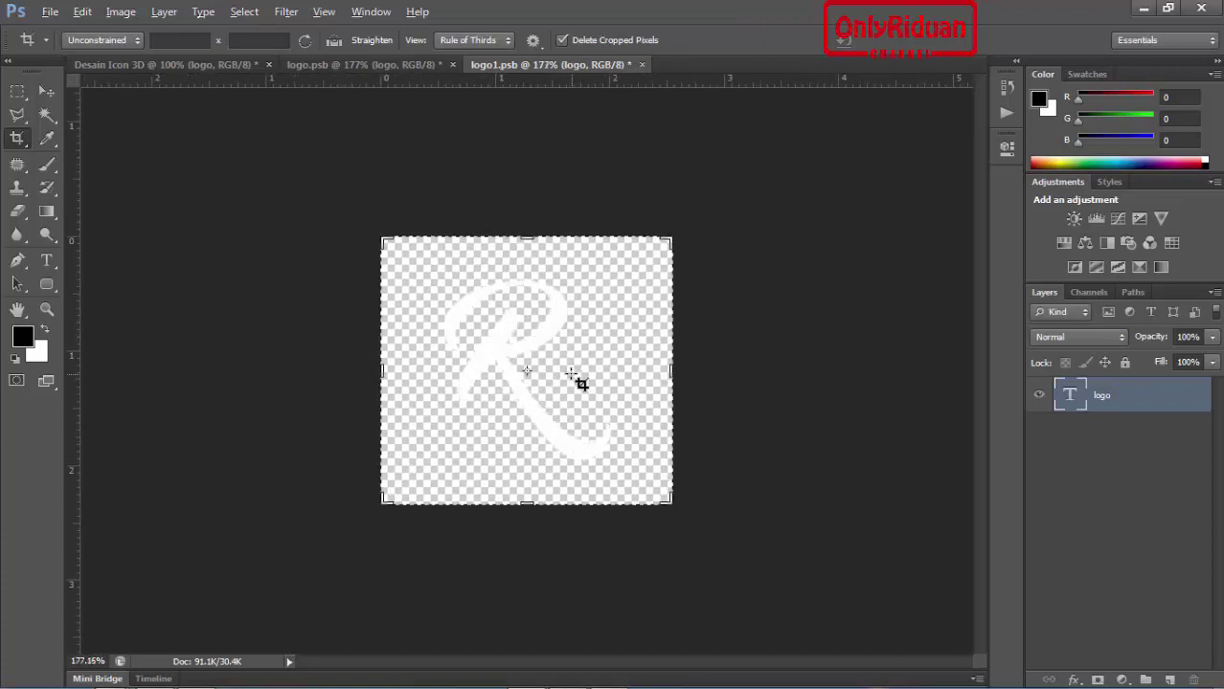
Close logo1.psb and logo.psb, saving changes in each.
{"action": "key", "text": "alt"}
{"action": "left_click", "coordinate": [641, 63]}
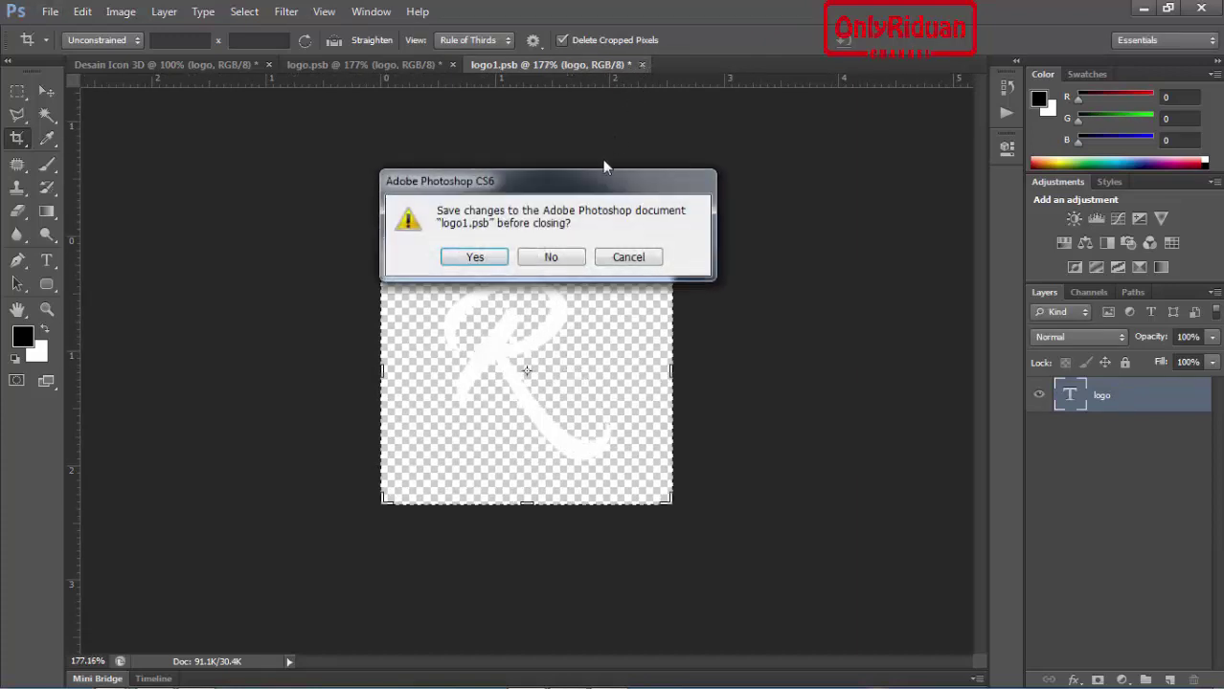
{"action": "left_click", "coordinate": [476, 255]}
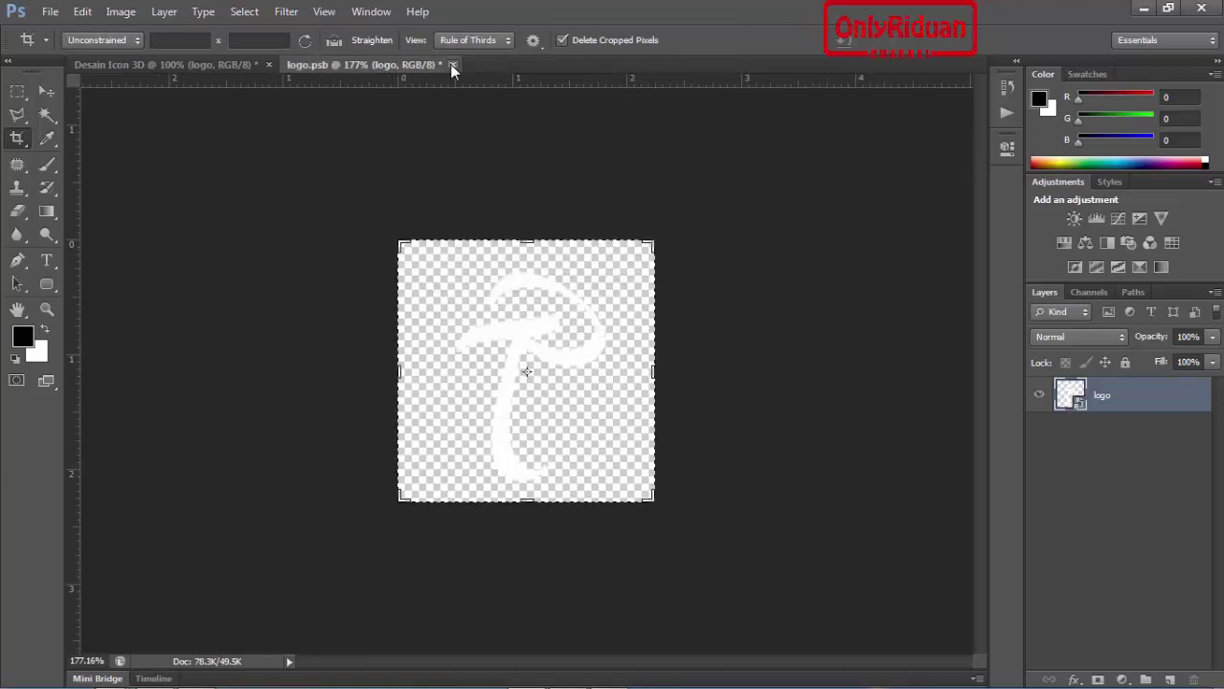
{"action": "left_click", "coordinate": [453, 65]}
{"action": "left_click", "coordinate": [475, 256]}
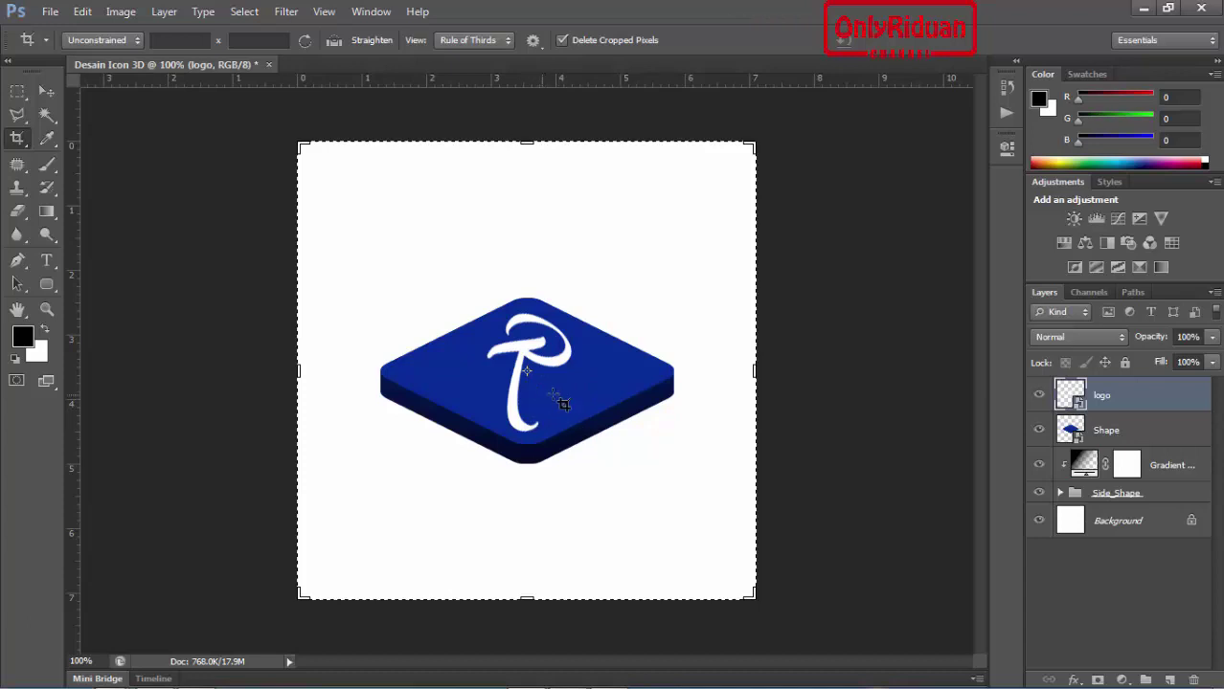
Open the logo smart object and then its nested R smart object.
{"action": "double_click", "coordinate": [1076, 402]}
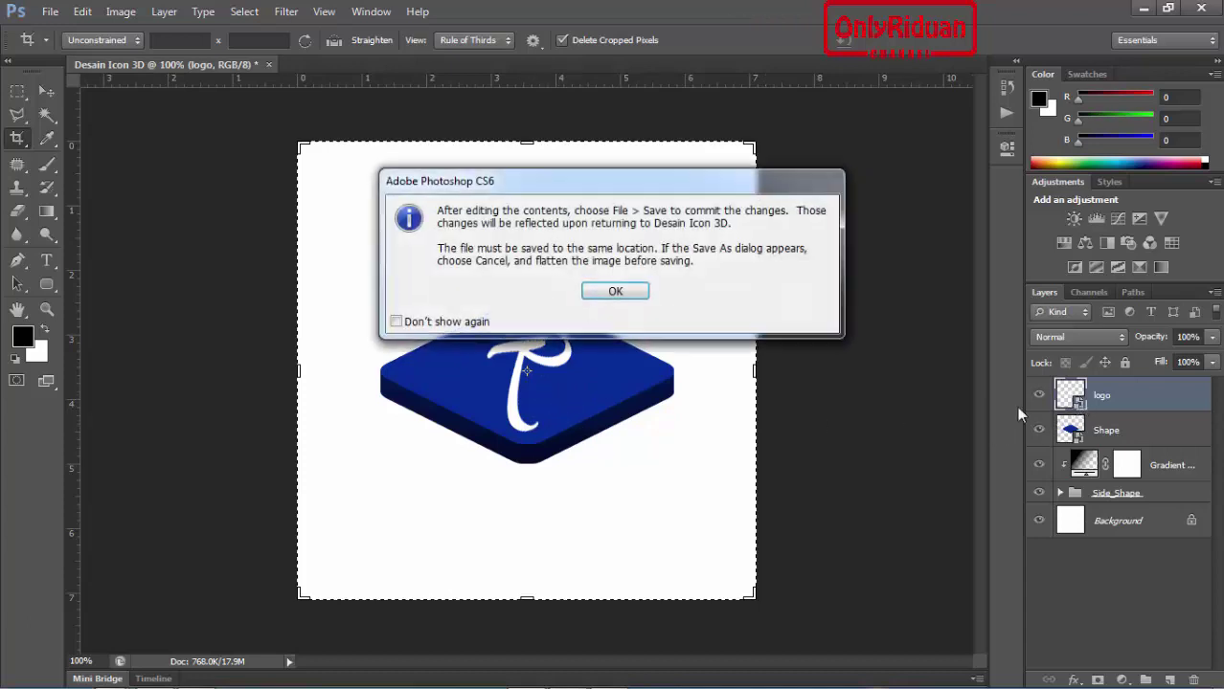
{"action": "left_click", "coordinate": [618, 292]}
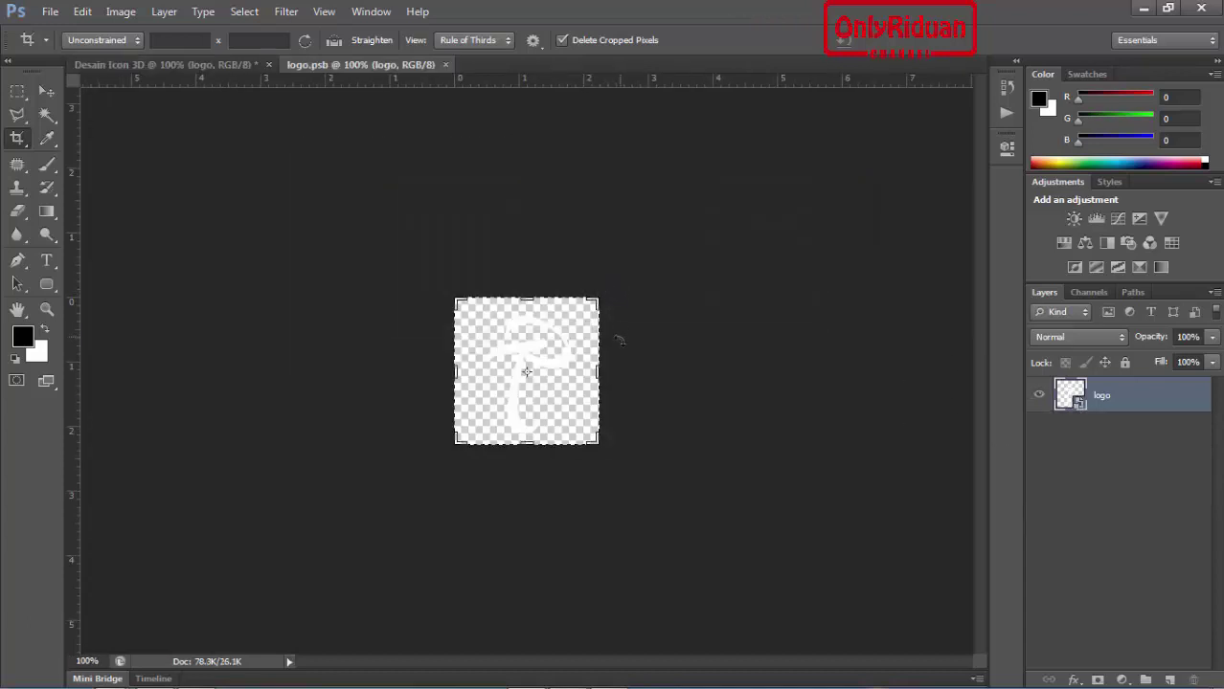
{"action": "double_click", "coordinate": [1078, 404]}
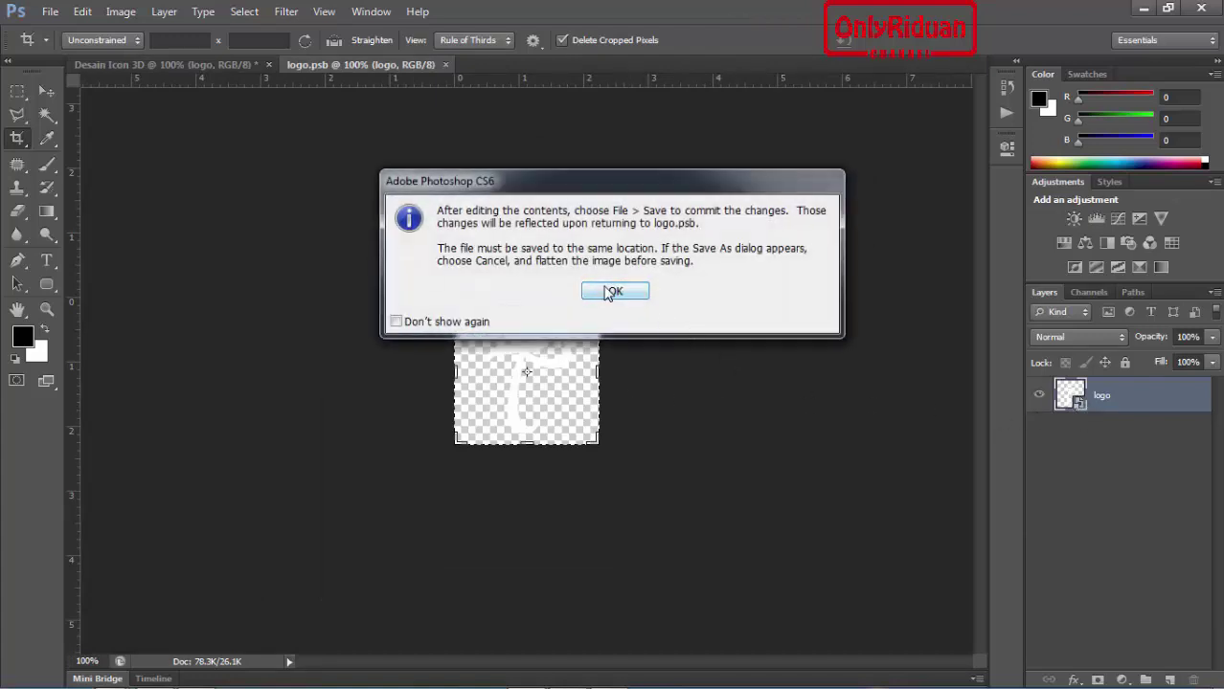
{"action": "left_click", "coordinate": [607, 289]}
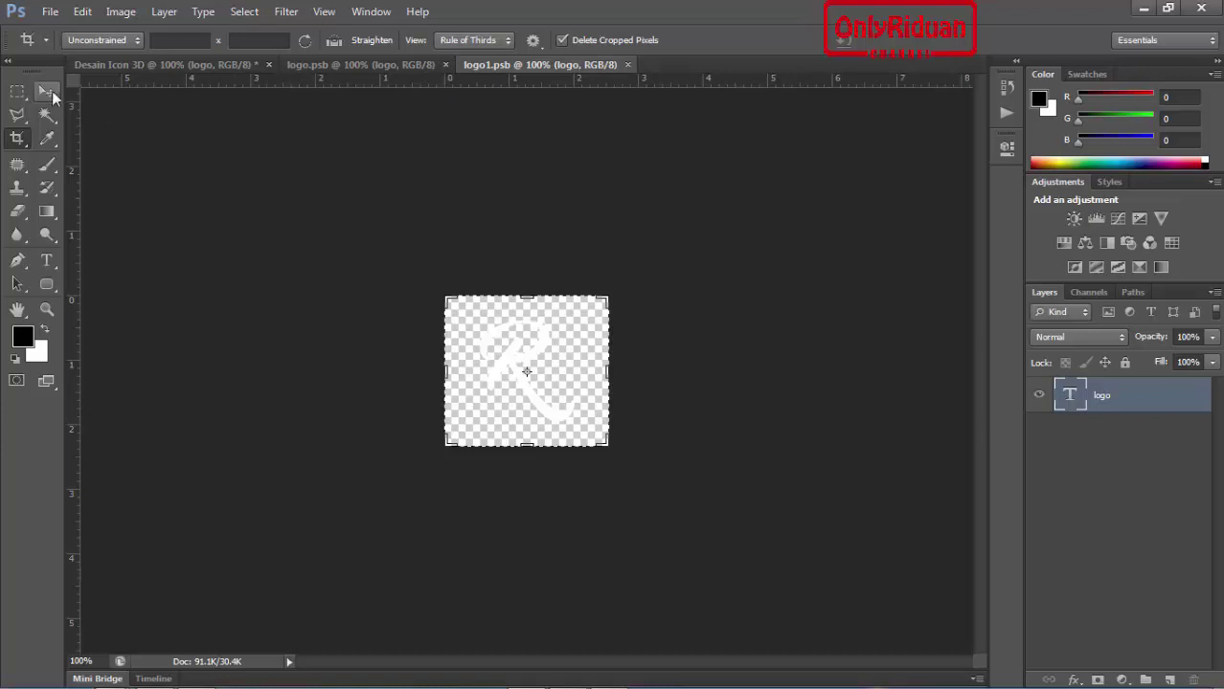
Scale the R to about 129-130%, commit, and save logo1.psb on closing.
{"action": "left_click", "coordinate": [47, 91]}
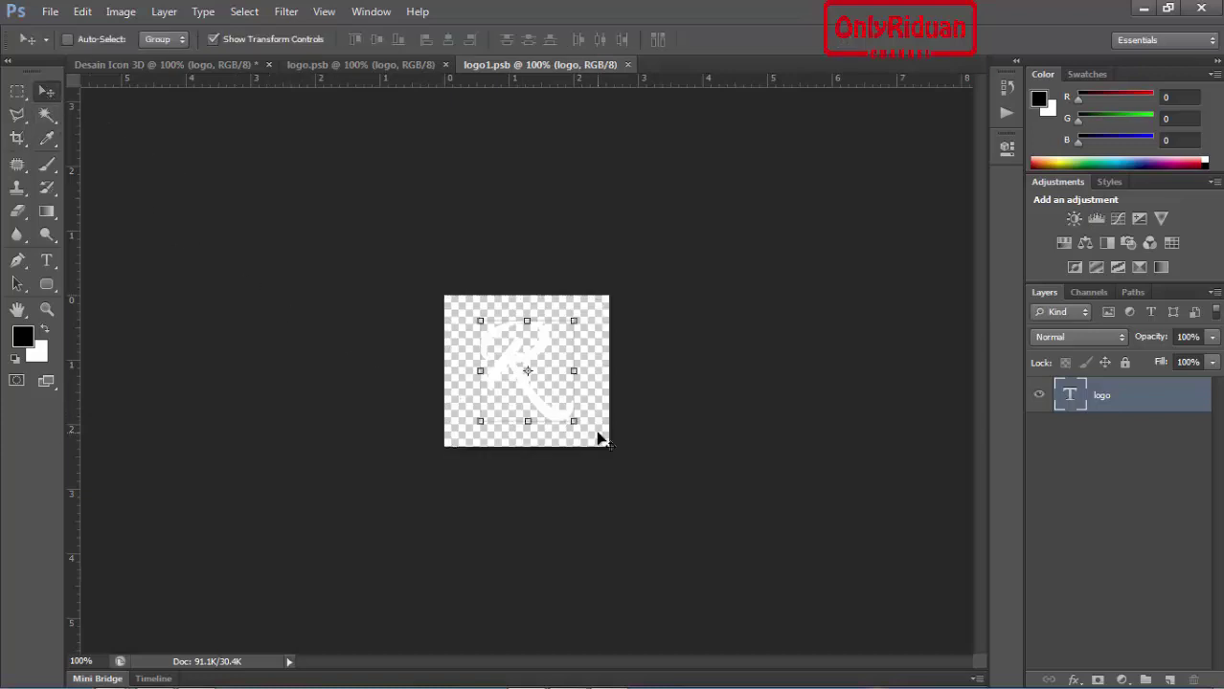
{"action": "left_click_drag", "start_coordinate": [575, 422], "coordinate": [589, 441]}
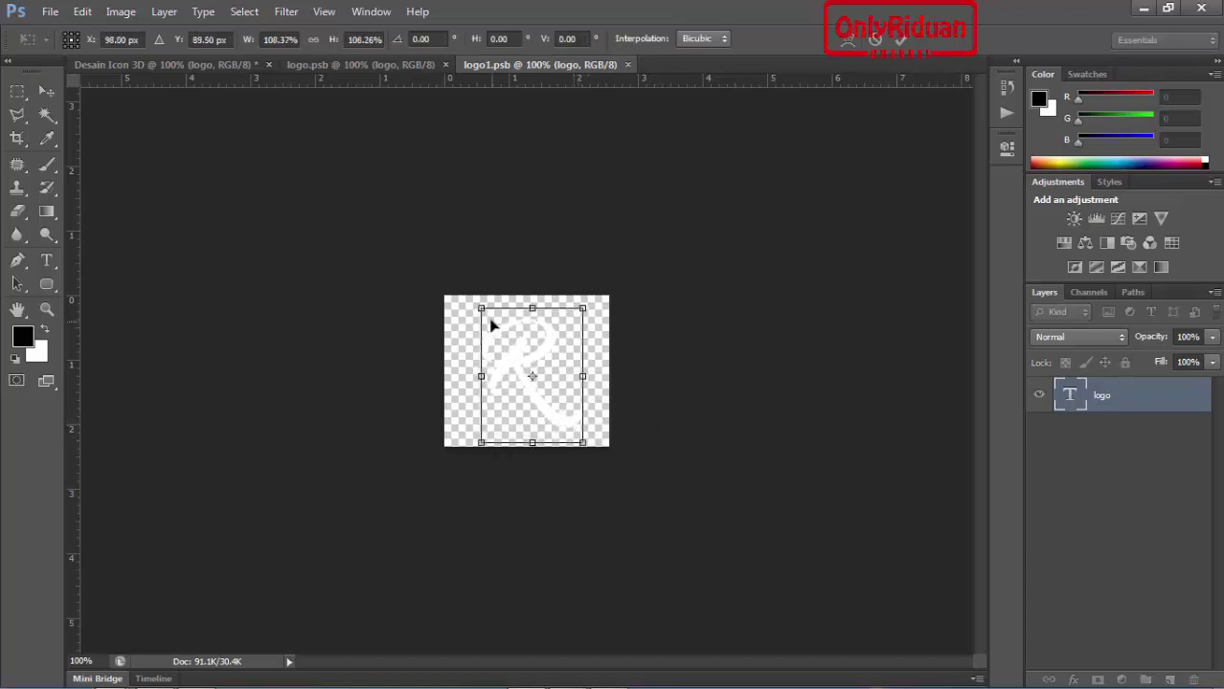
{"action": "left_click_drag", "start_coordinate": [480, 308], "coordinate": [468, 291]}
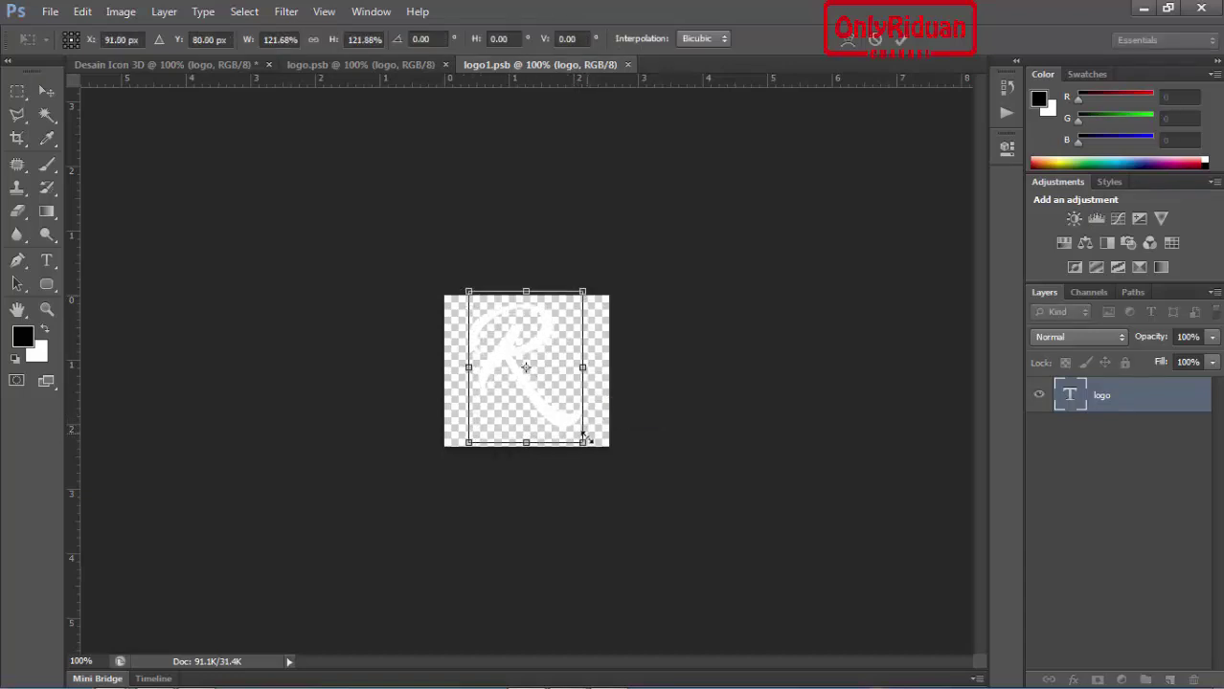
{"action": "left_click_drag", "start_coordinate": [582, 442], "coordinate": [589, 452]}
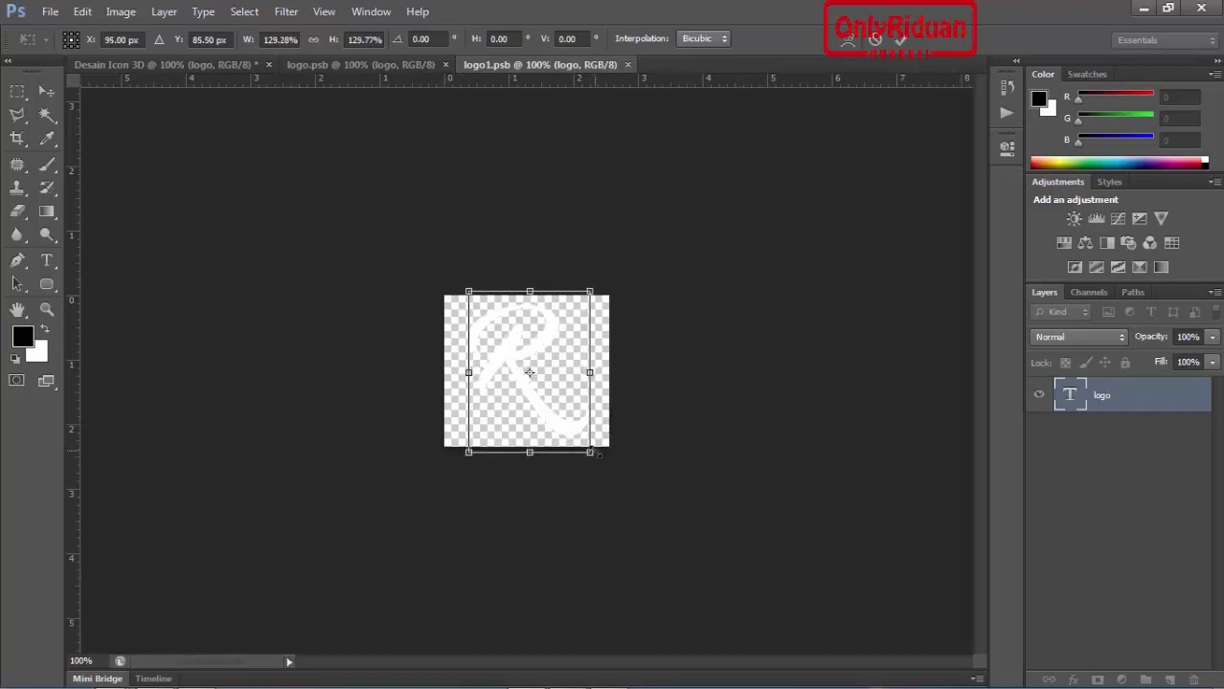
{"action": "left_click", "coordinate": [900, 41]}
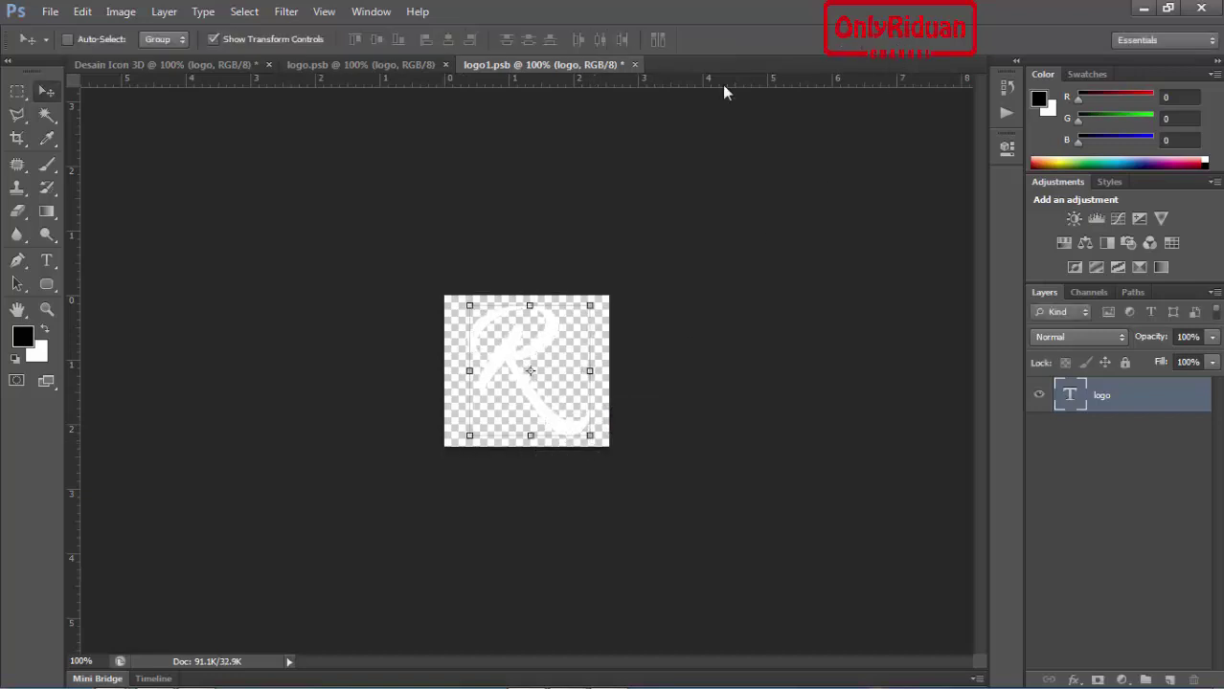
{"action": "left_click", "coordinate": [634, 65]}
{"action": "left_click", "coordinate": [476, 252]}
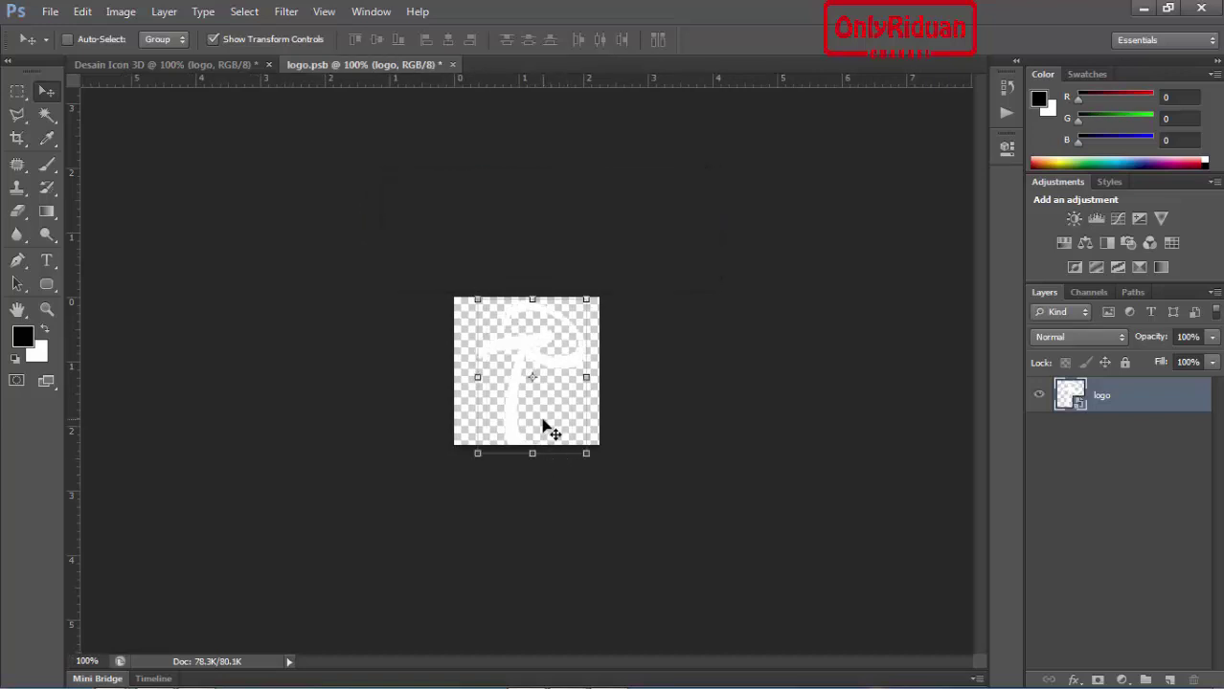
Extend logo.psb's canvas downward and to the right with Crop, then close the file.
{"action": "scroll", "coordinate": [551, 434], "scroll_direction": "up", "scroll_amount": 5}
{"action": "scroll", "coordinate": [551, 434], "scroll_direction": "up", "scroll_amount": 1}
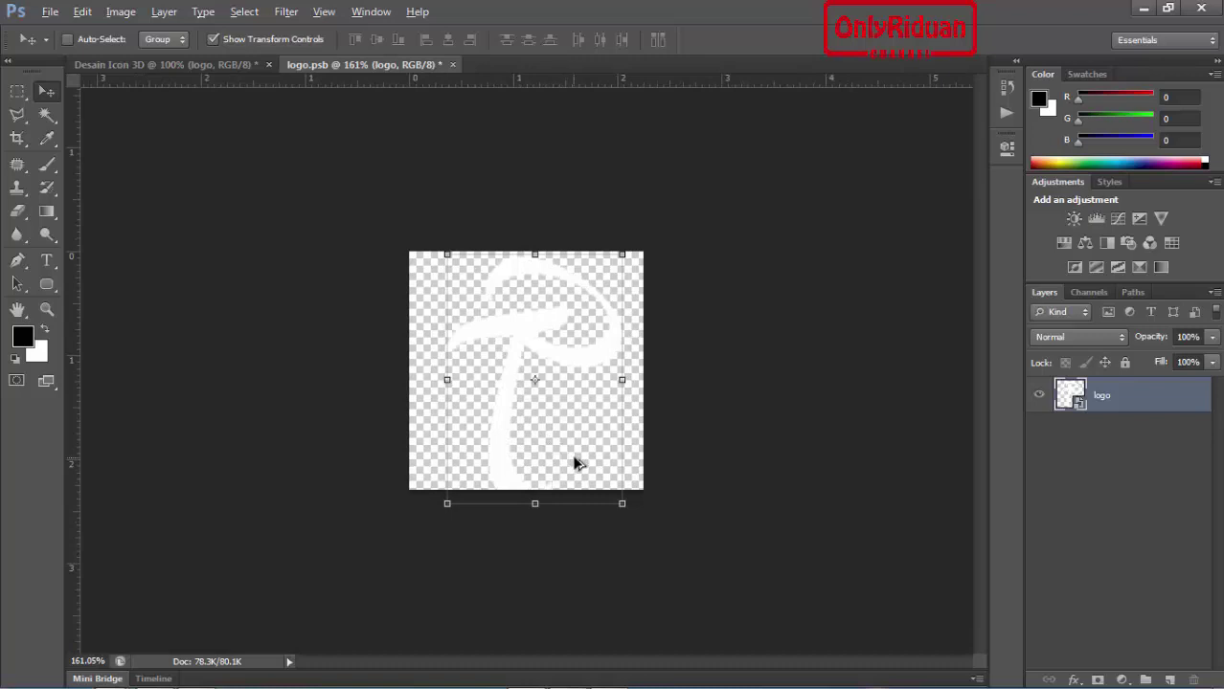
{"action": "key", "text": "alt"}
{"action": "left_click", "coordinate": [19, 140]}
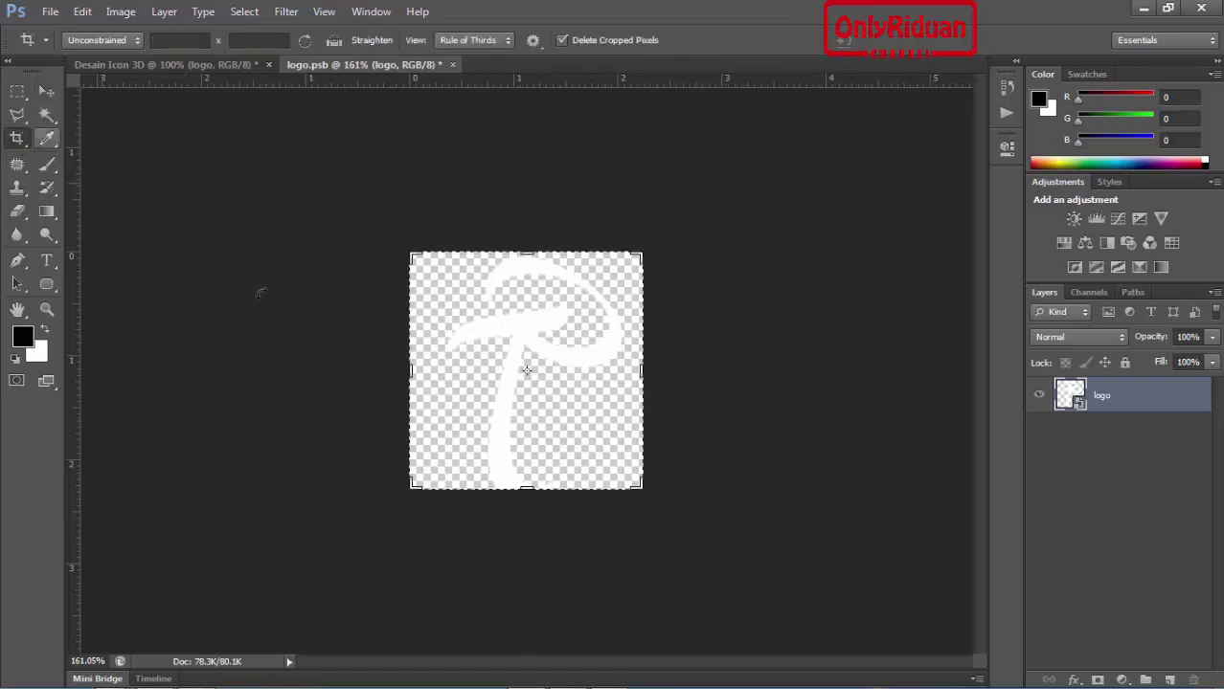
{"action": "left_click_drag", "start_coordinate": [525, 489], "coordinate": [576, 502]}
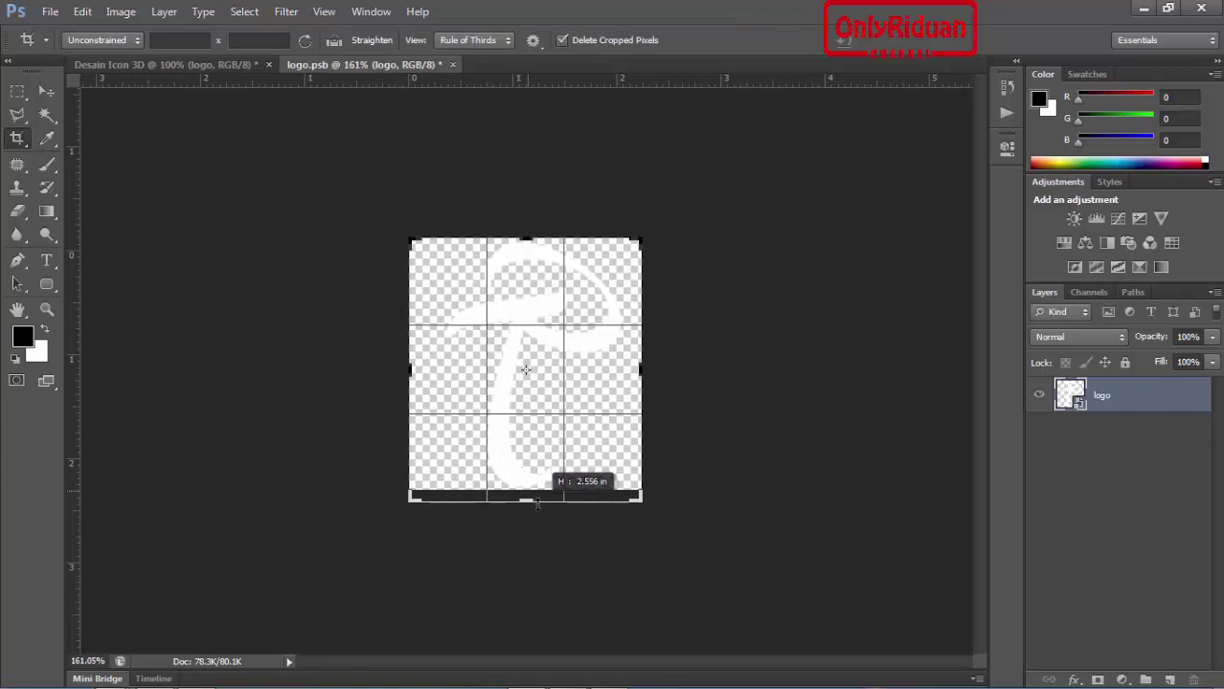
{"action": "left_click_drag", "start_coordinate": [639, 372], "coordinate": [649, 371]}
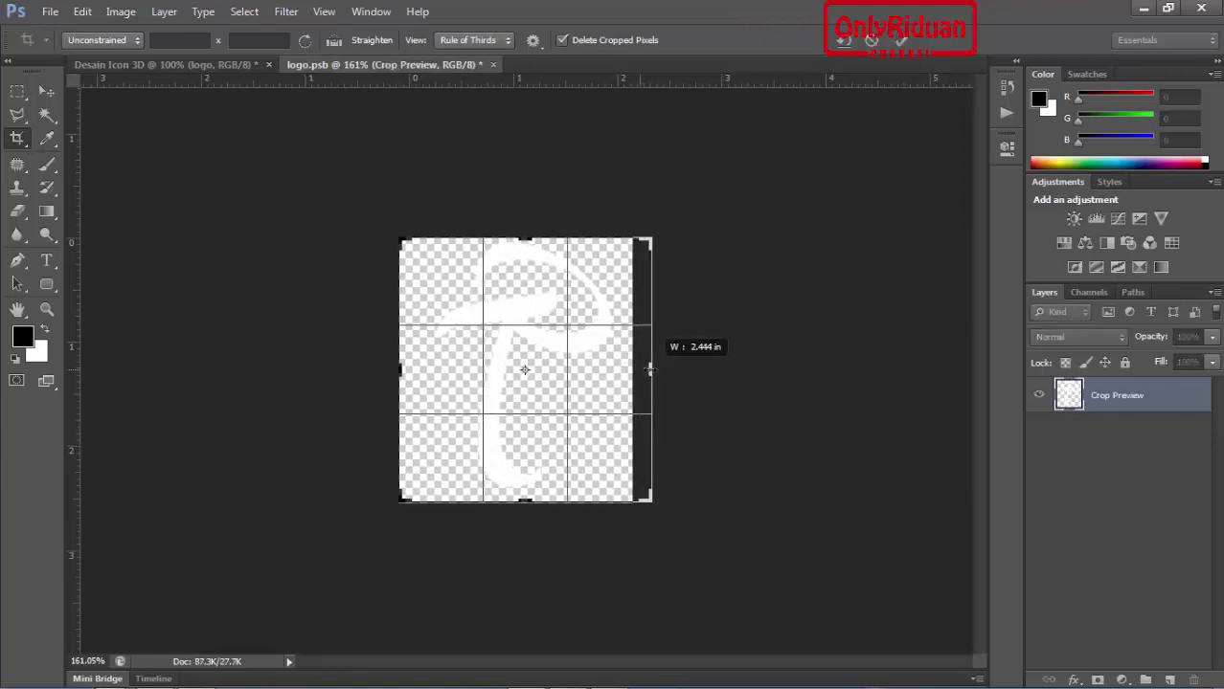
{"action": "left_click", "coordinate": [900, 42]}
{"action": "left_click", "coordinate": [452, 65]}
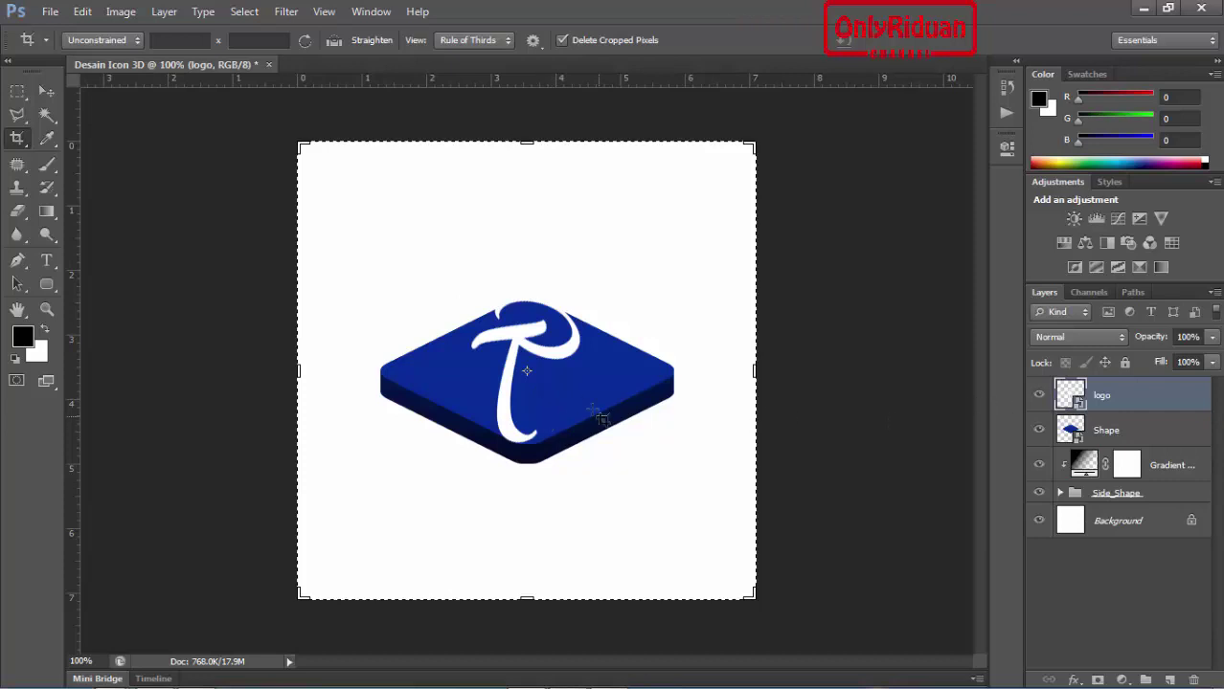
Open the logo smart object and then its nested R smart object.
{"action": "double_click", "coordinate": [1073, 395]}
{"action": "left_click", "coordinate": [622, 290]}
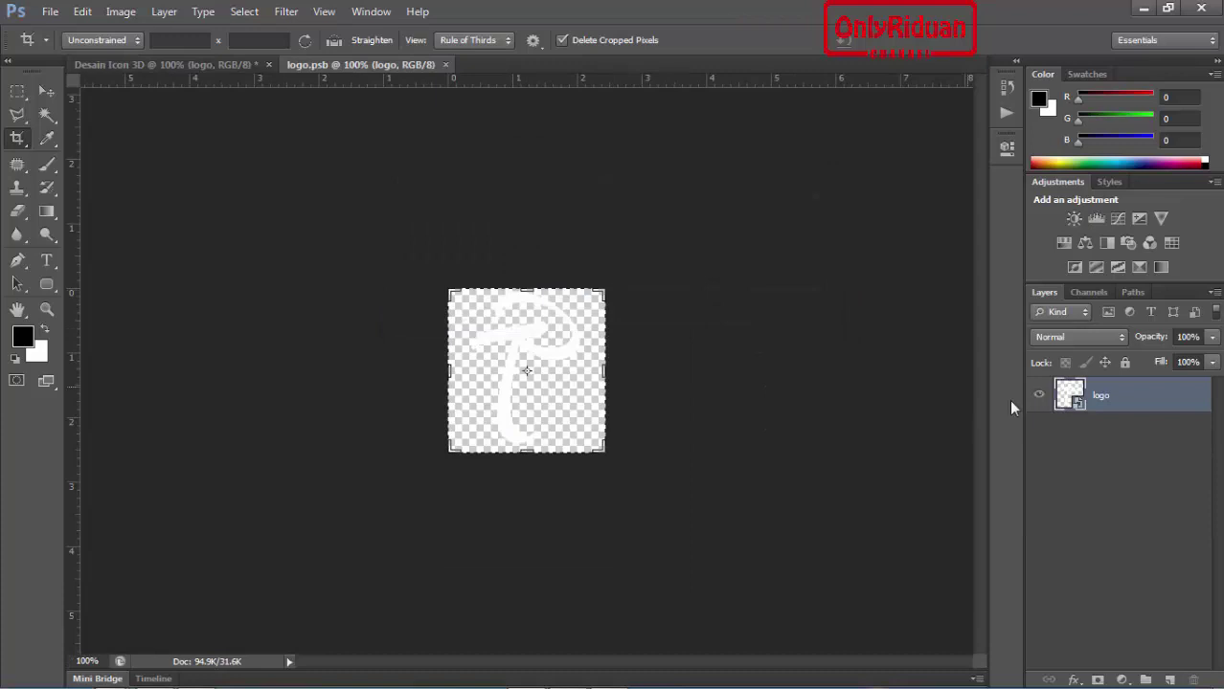
{"action": "double_click", "coordinate": [1072, 395]}
{"action": "left_click", "coordinate": [624, 292]}
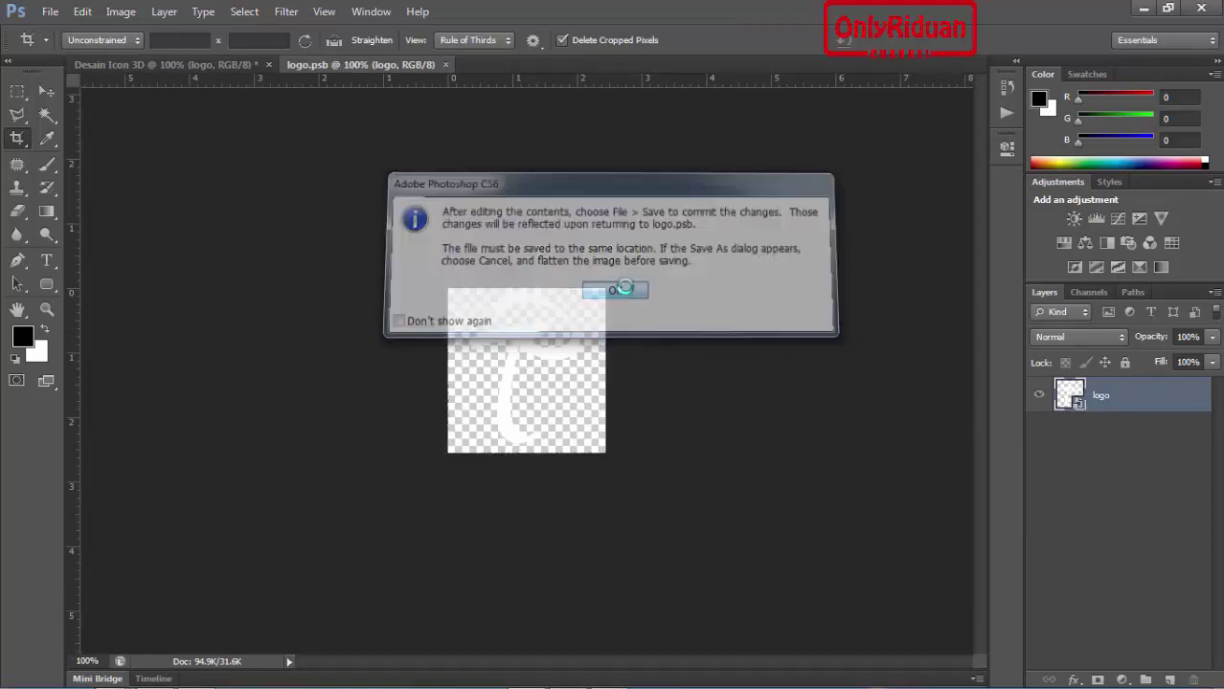
Shrink the R to about 80% wide and 75% tall, shifted right and down.
{"action": "left_click", "coordinate": [46, 91]}
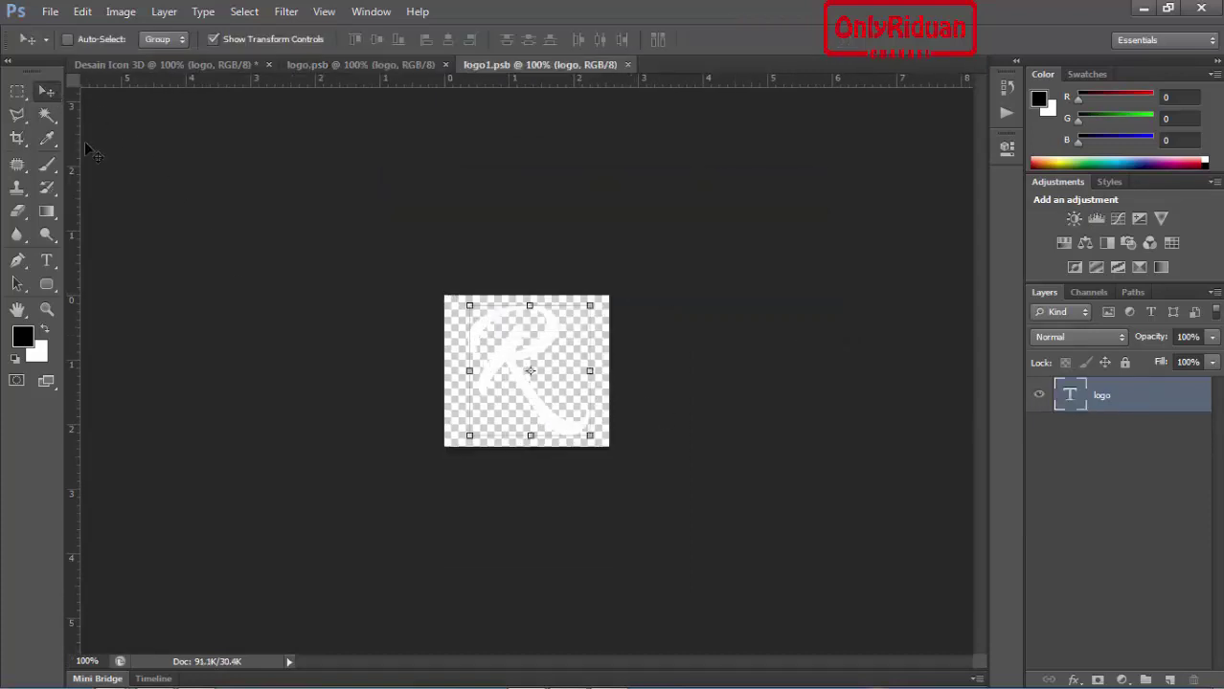
{"action": "left_click_drag", "start_coordinate": [594, 439], "coordinate": [587, 423]}
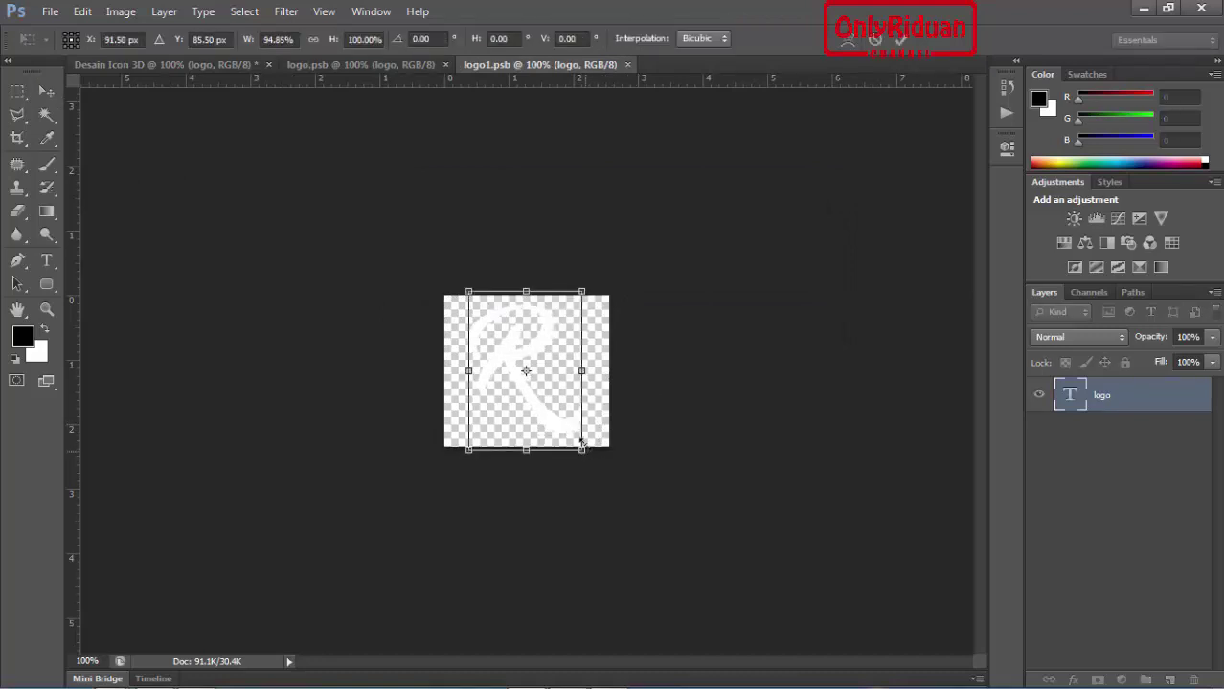
{"action": "left_click_drag", "start_coordinate": [583, 451], "coordinate": [585, 416]}
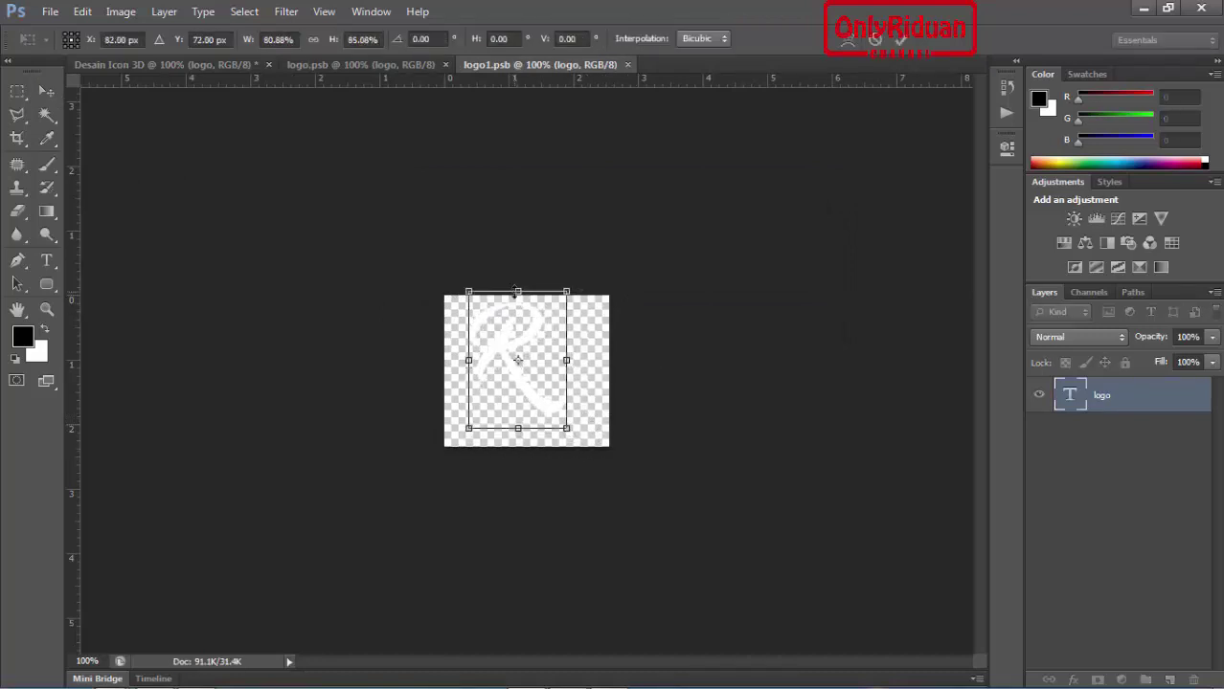
{"action": "left_click_drag", "start_coordinate": [519, 291], "coordinate": [519, 308]}
{"action": "left_click_drag", "start_coordinate": [528, 350], "coordinate": [540, 358]}
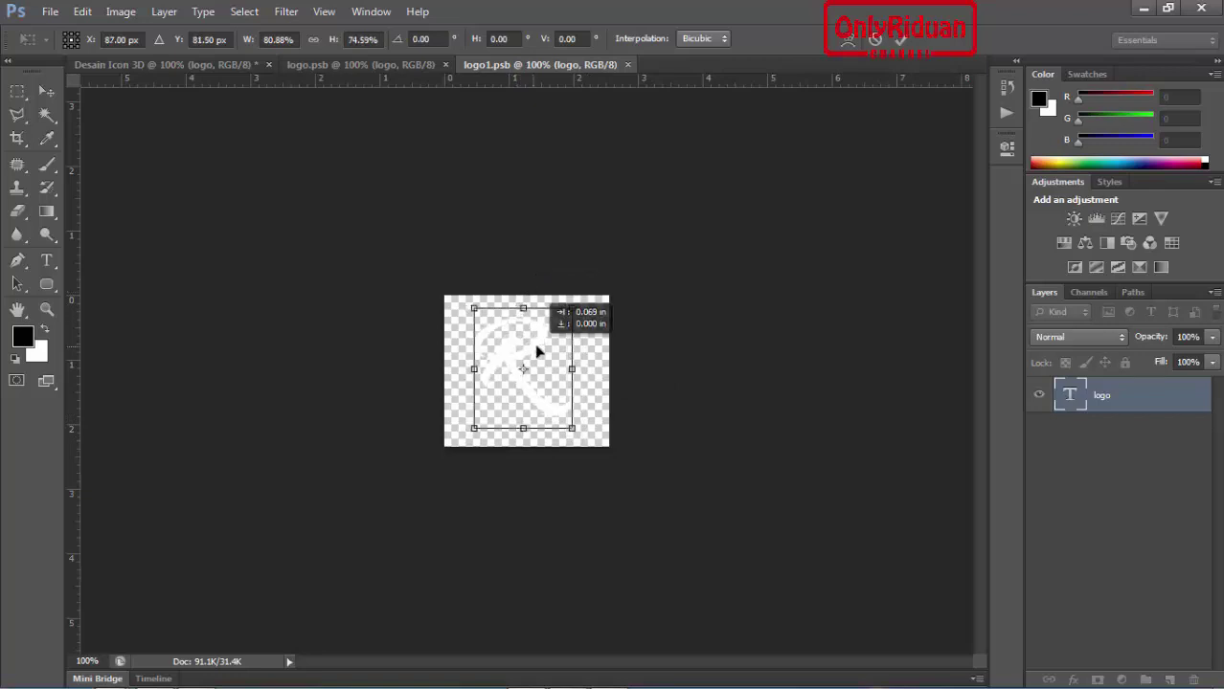
{"action": "left_click", "coordinate": [900, 39]}
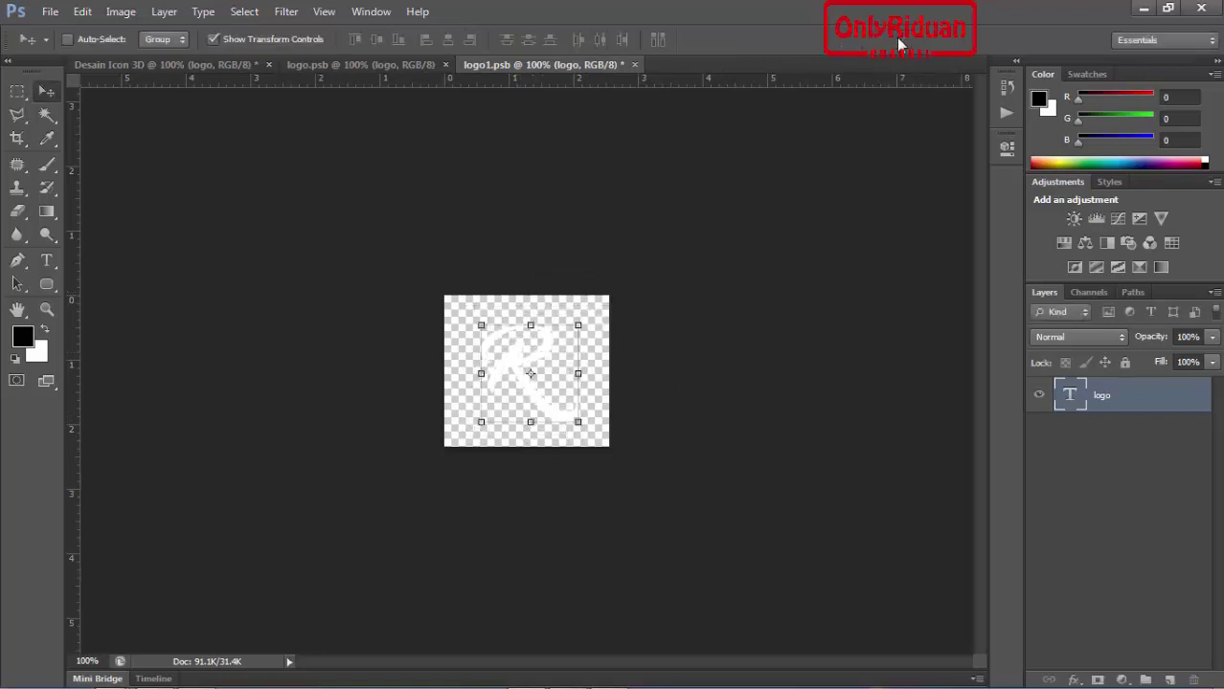
Close logo1.psb and logo.psb, saving changes in each.
{"action": "left_click", "coordinate": [635, 65]}
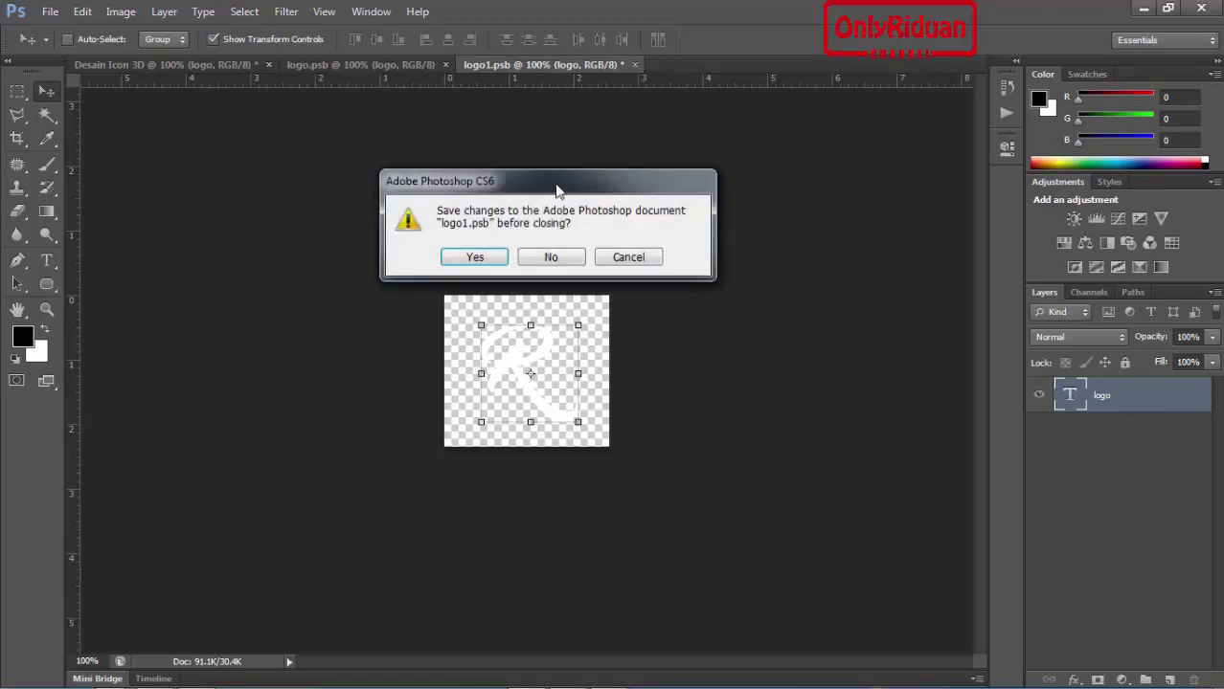
{"action": "left_click", "coordinate": [475, 256]}
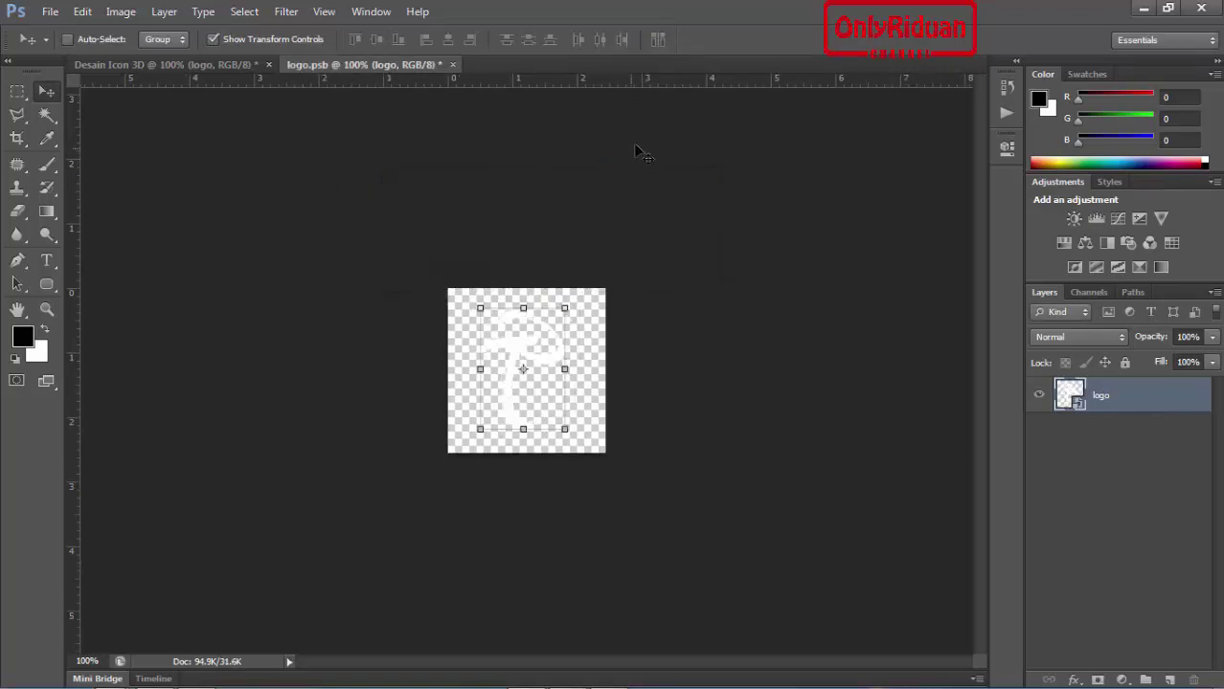
{"action": "left_click", "coordinate": [450, 66]}
{"action": "left_click", "coordinate": [470, 256]}
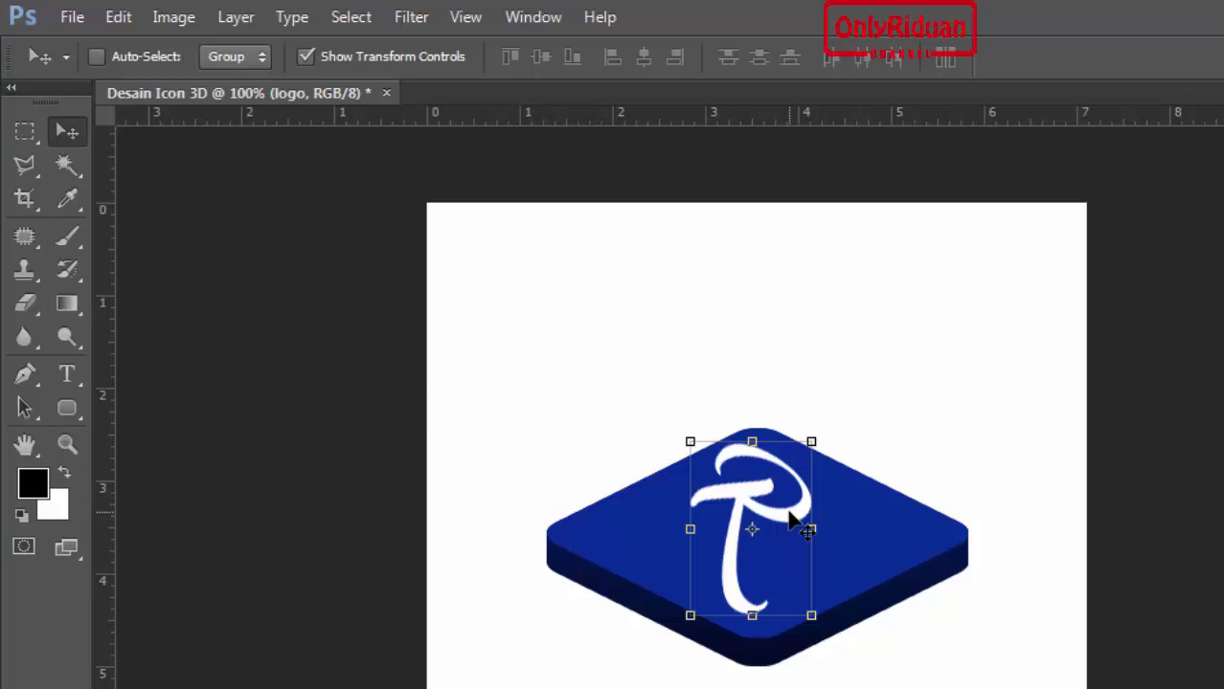
Squash the tile's logo layer to 50% height and commit the transform.
{"action": "left_click", "coordinate": [753, 443]}
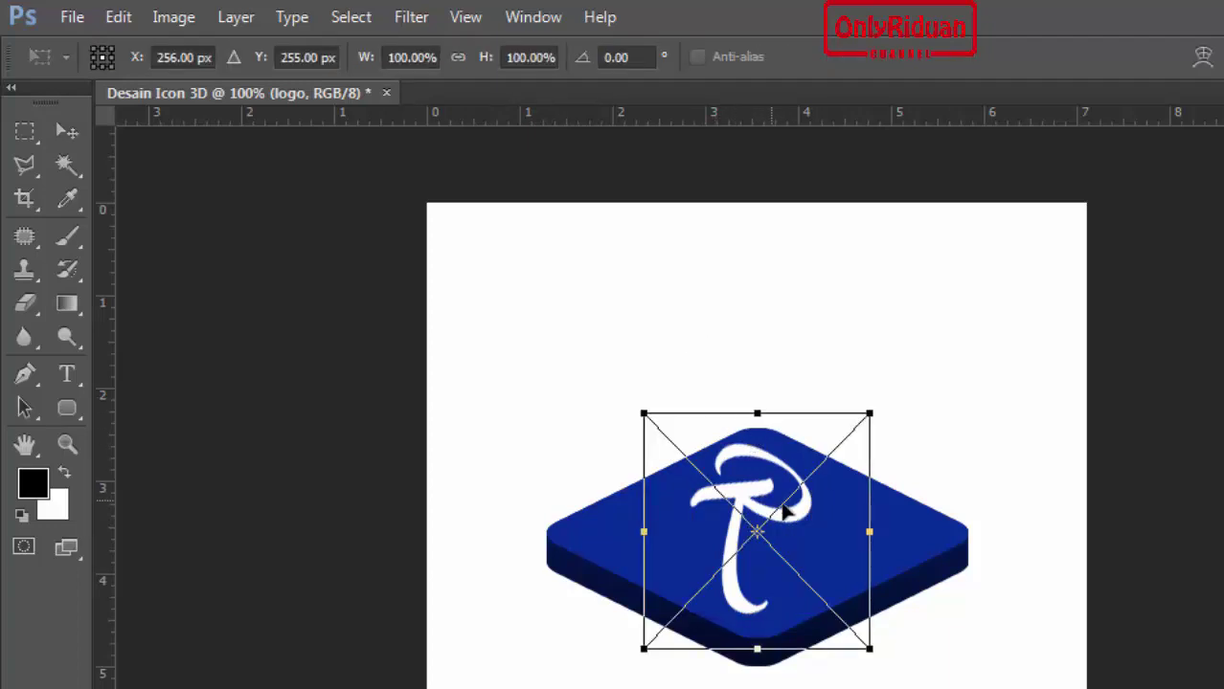
{"action": "left_click", "coordinate": [545, 56]}
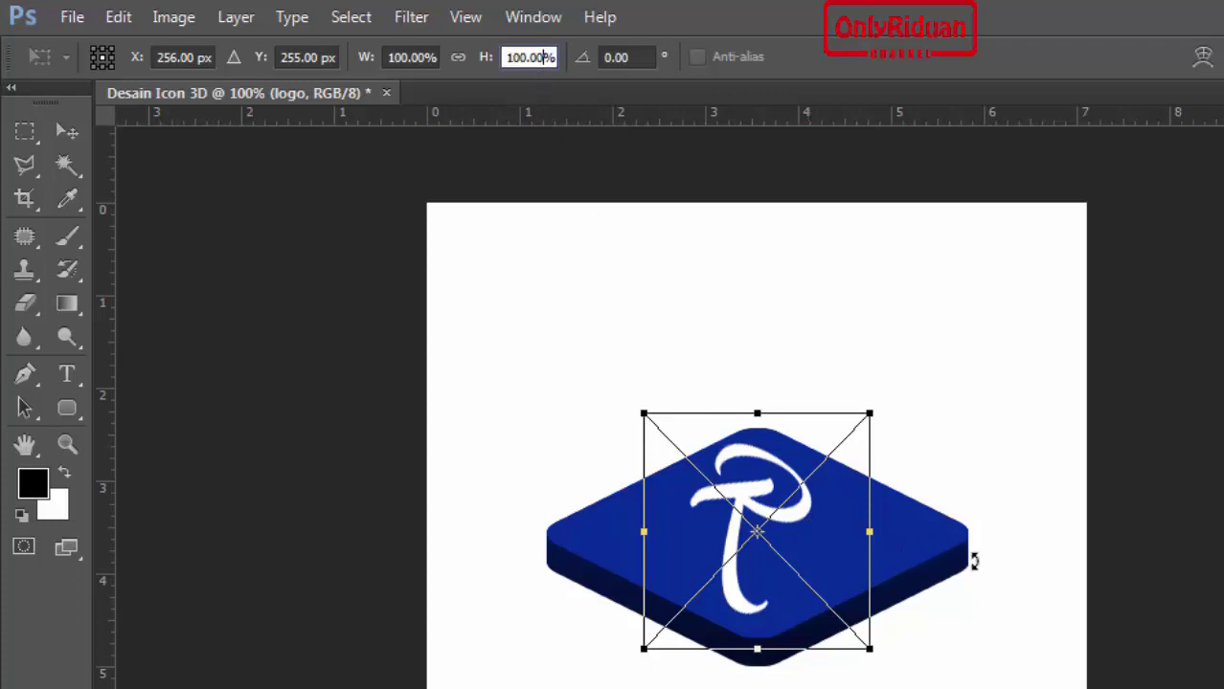
{"action": "left_click_drag", "start_coordinate": [505, 58], "coordinate": [545, 57]}
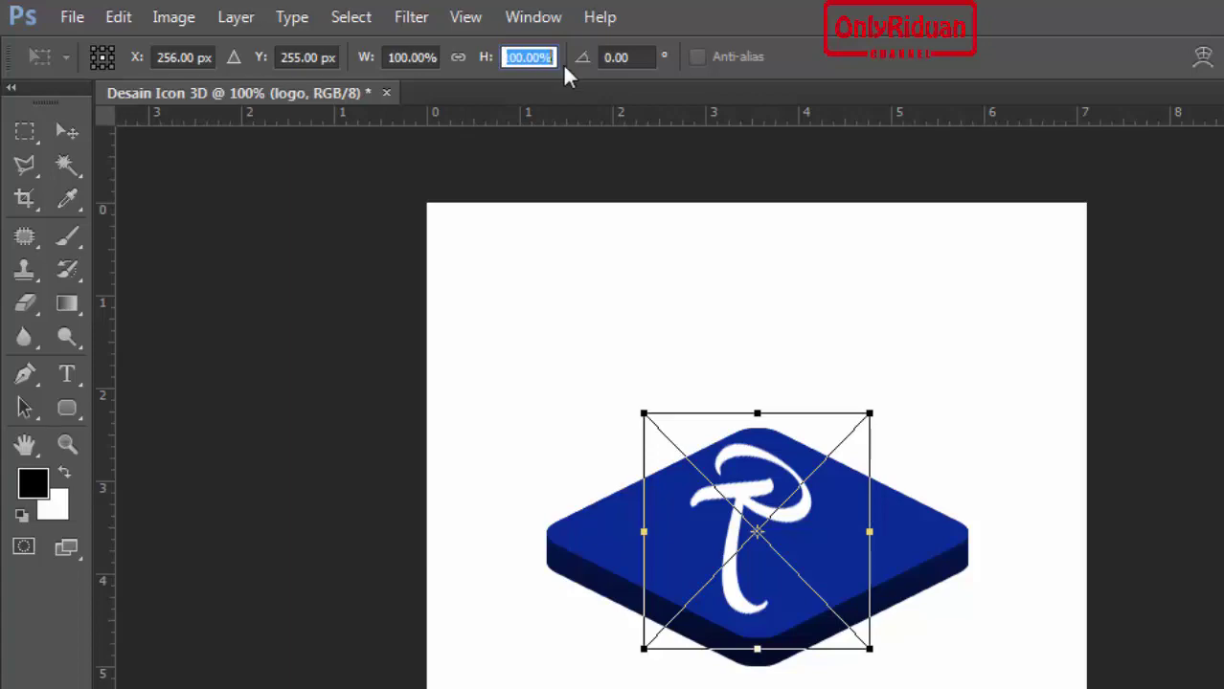
{"action": "type", "text": "50"}
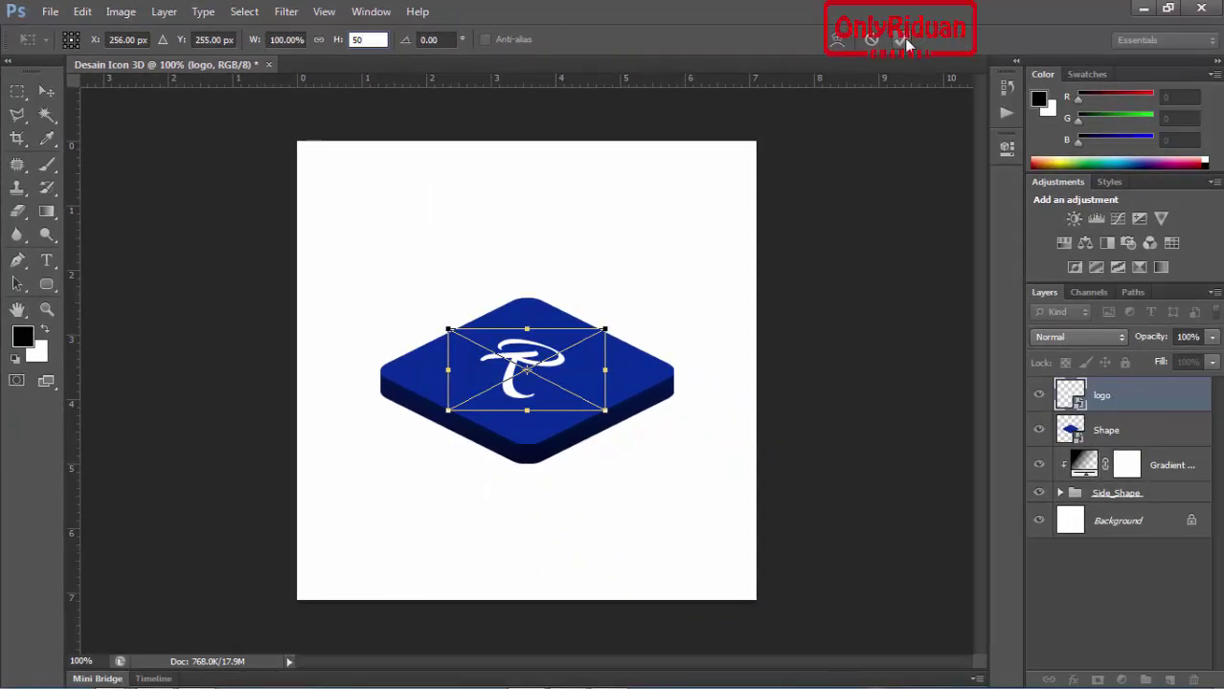
{"action": "left_click", "coordinate": [902, 38]}
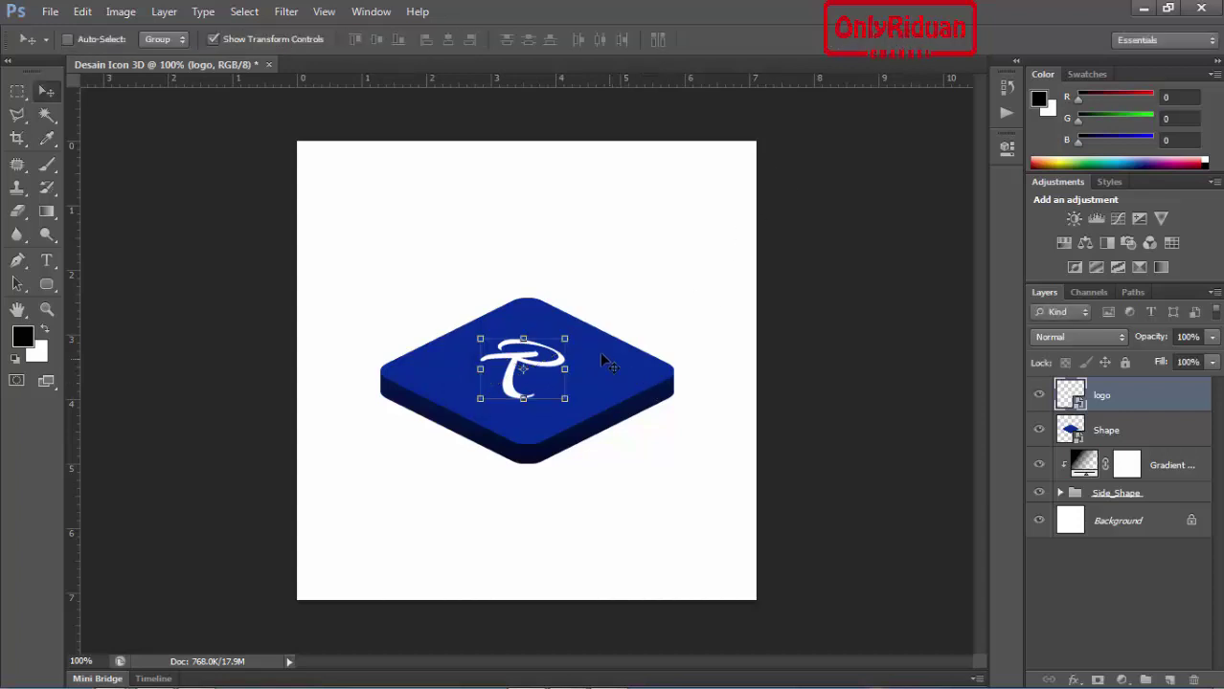
Open the logo smart object and its nested R text smart object.
{"action": "double_click", "coordinate": [1080, 402]}
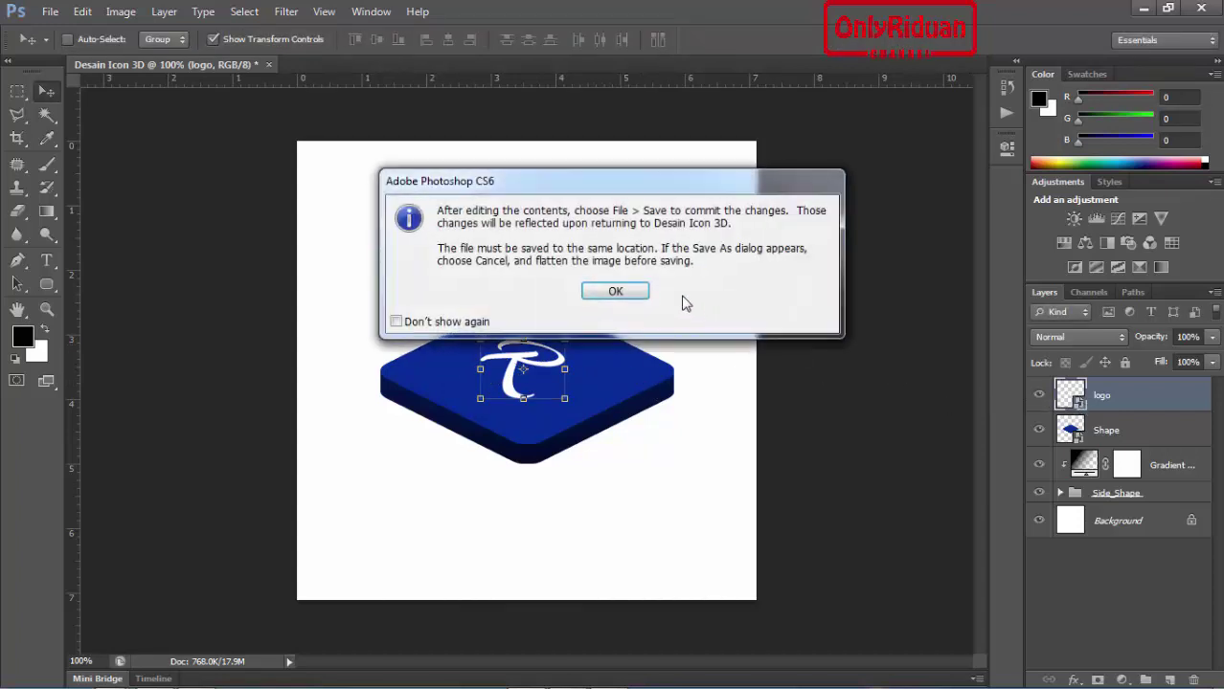
{"action": "left_click", "coordinate": [624, 293]}
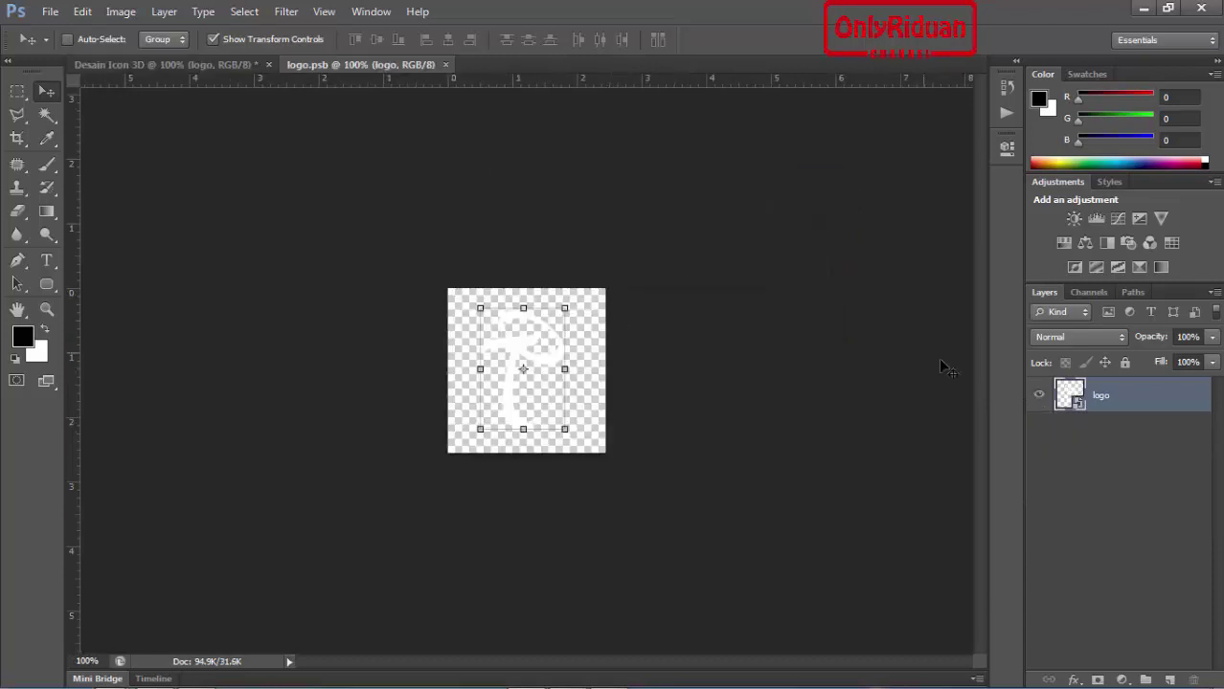
{"action": "double_click", "coordinate": [1074, 400]}
{"action": "left_click", "coordinate": [615, 293]}
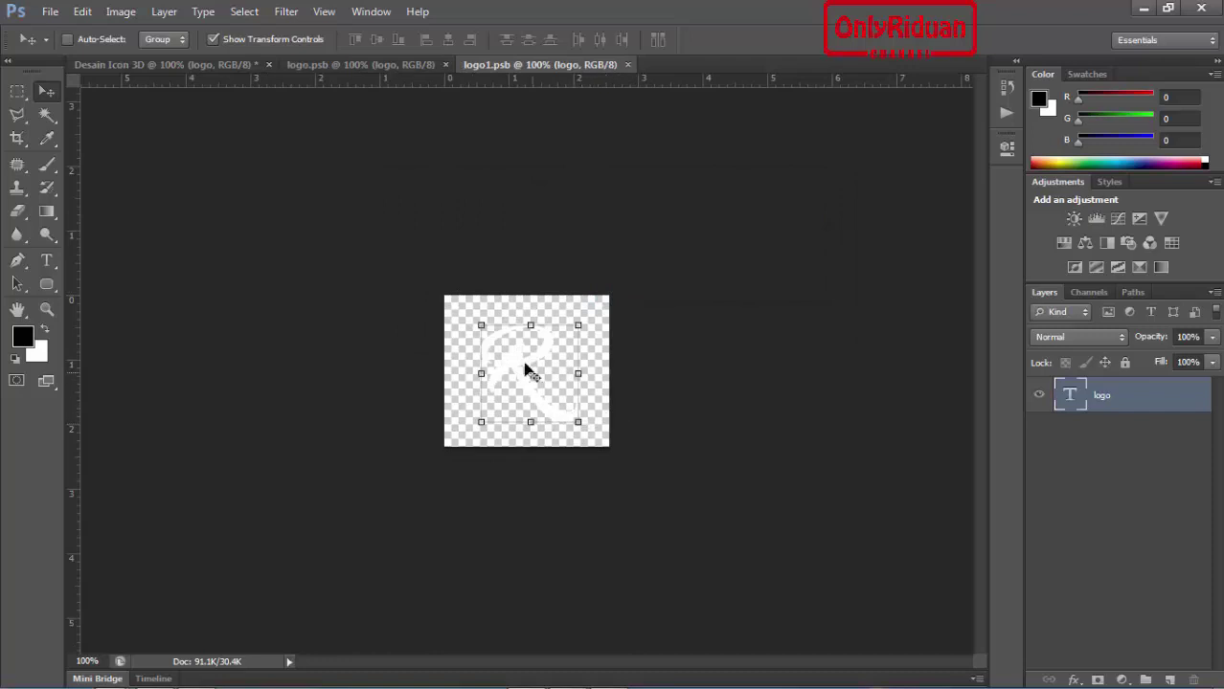
Enlarge the R toward both corners and save it back through both logo files.
{"action": "left_click_drag", "start_coordinate": [481, 325], "coordinate": [459, 297]}
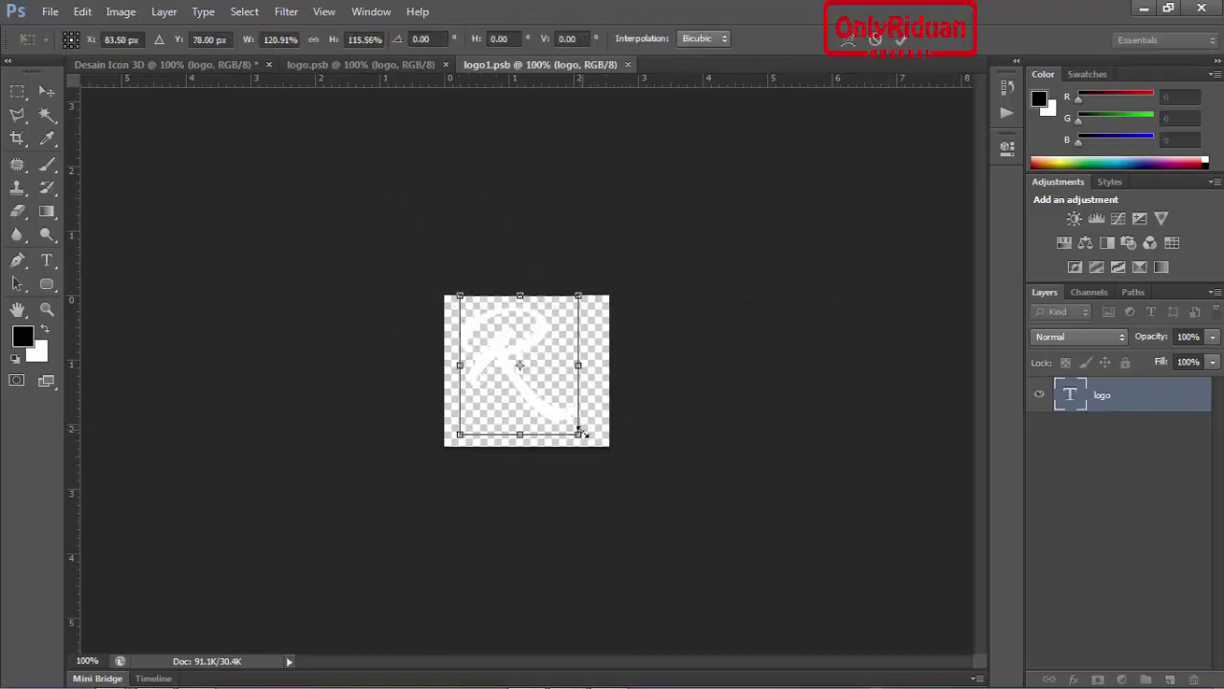
{"action": "left_click_drag", "start_coordinate": [580, 432], "coordinate": [596, 446]}
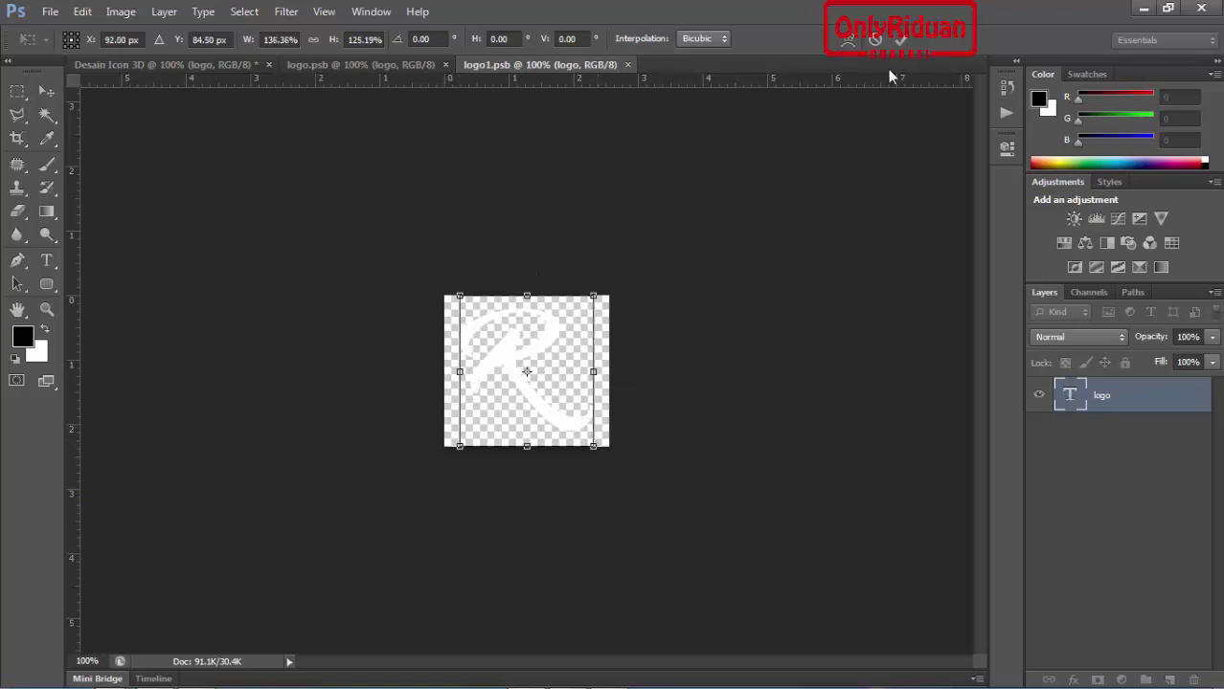
{"action": "left_click", "coordinate": [899, 39]}
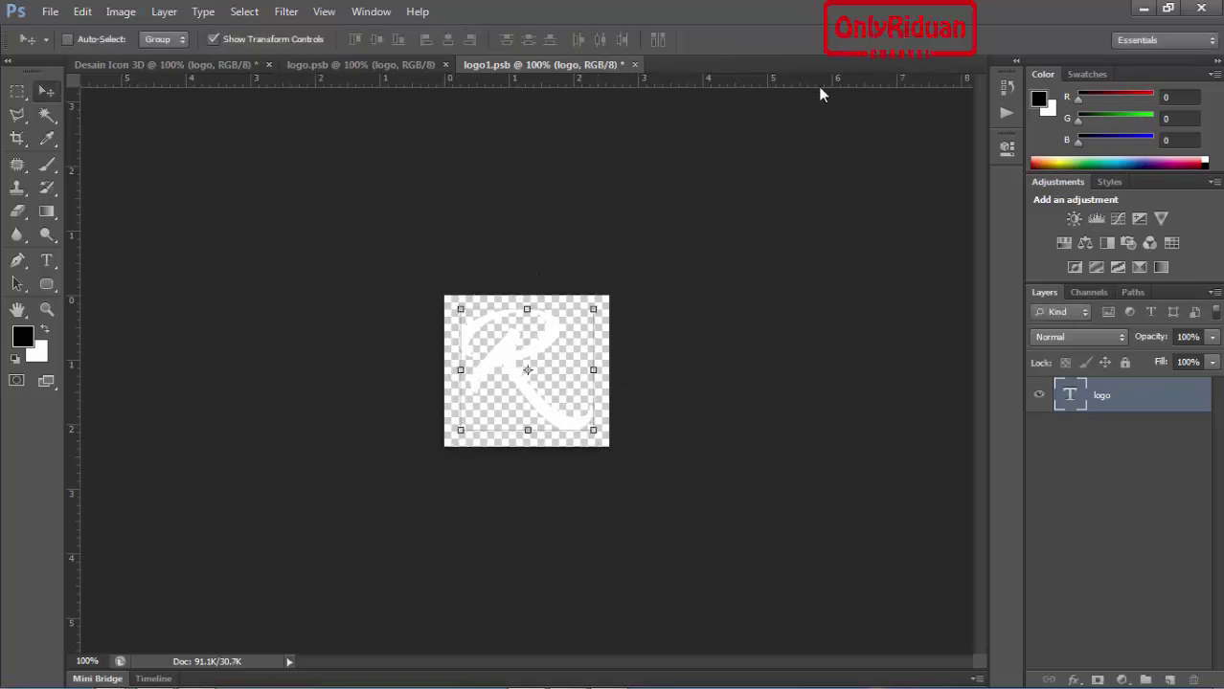
{"action": "left_click", "coordinate": [635, 64]}
{"action": "left_click", "coordinate": [479, 254]}
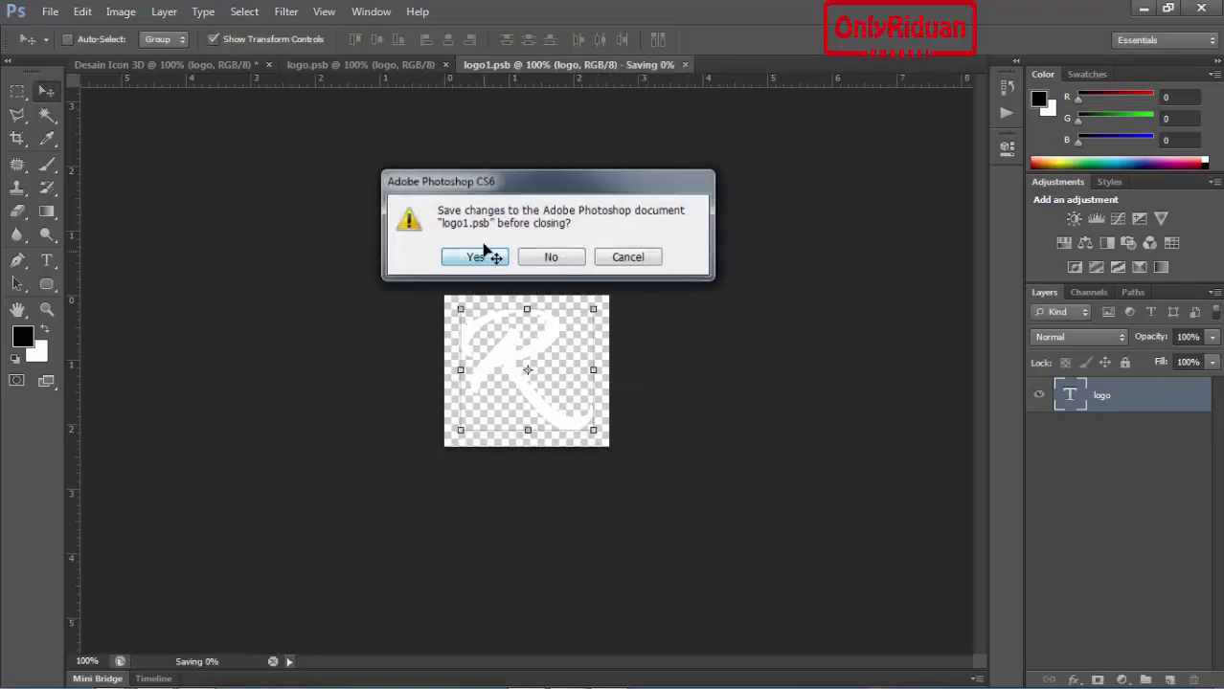
{"action": "left_click", "coordinate": [453, 65]}
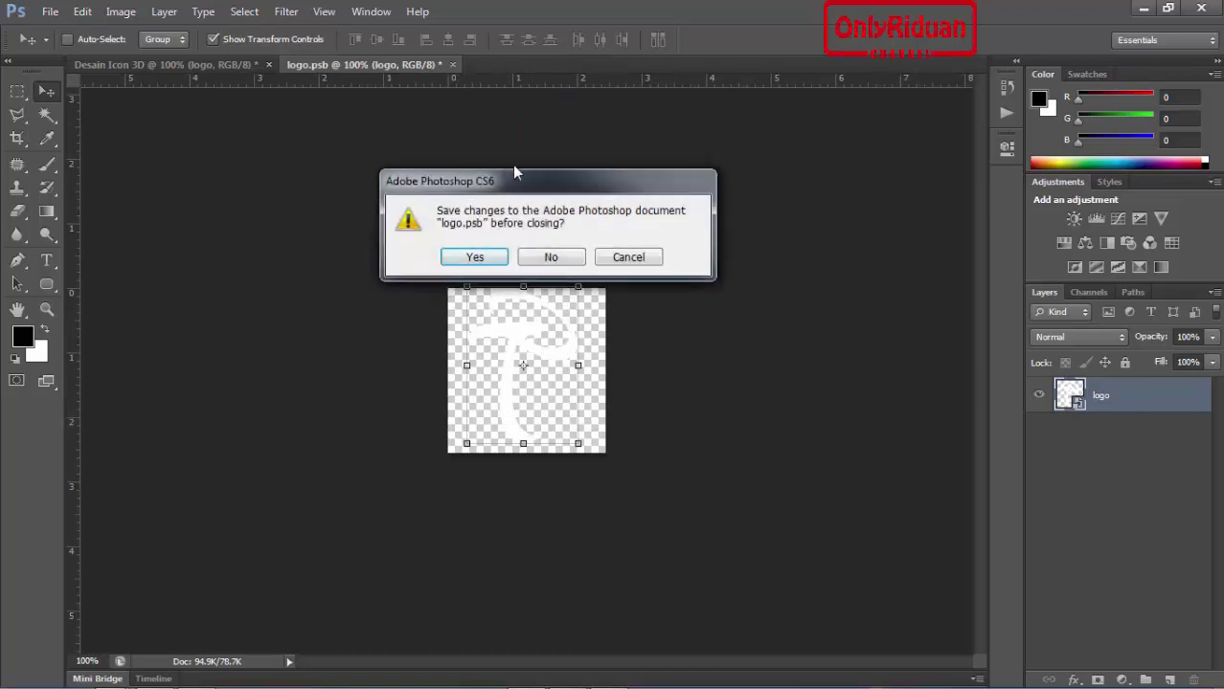
{"action": "left_click", "coordinate": [493, 255]}
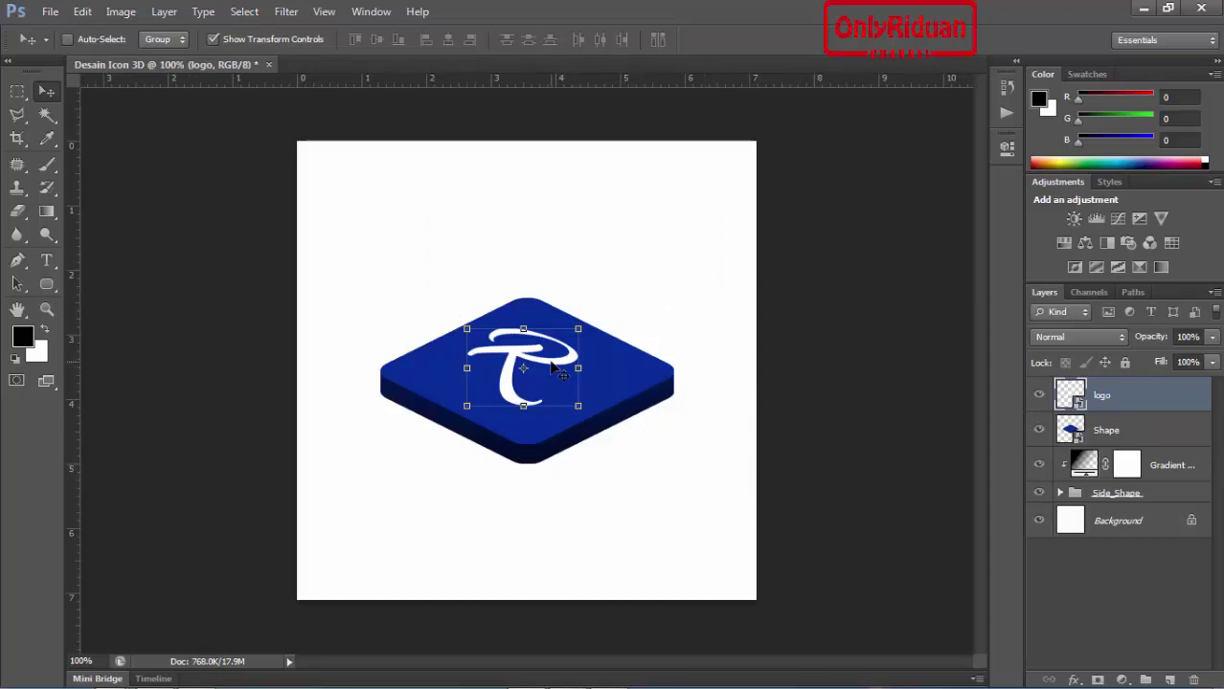
Nudge the logo slightly up and right on the tile.
{"action": "left_click_drag", "start_coordinate": [552, 363], "coordinate": [563, 372]}
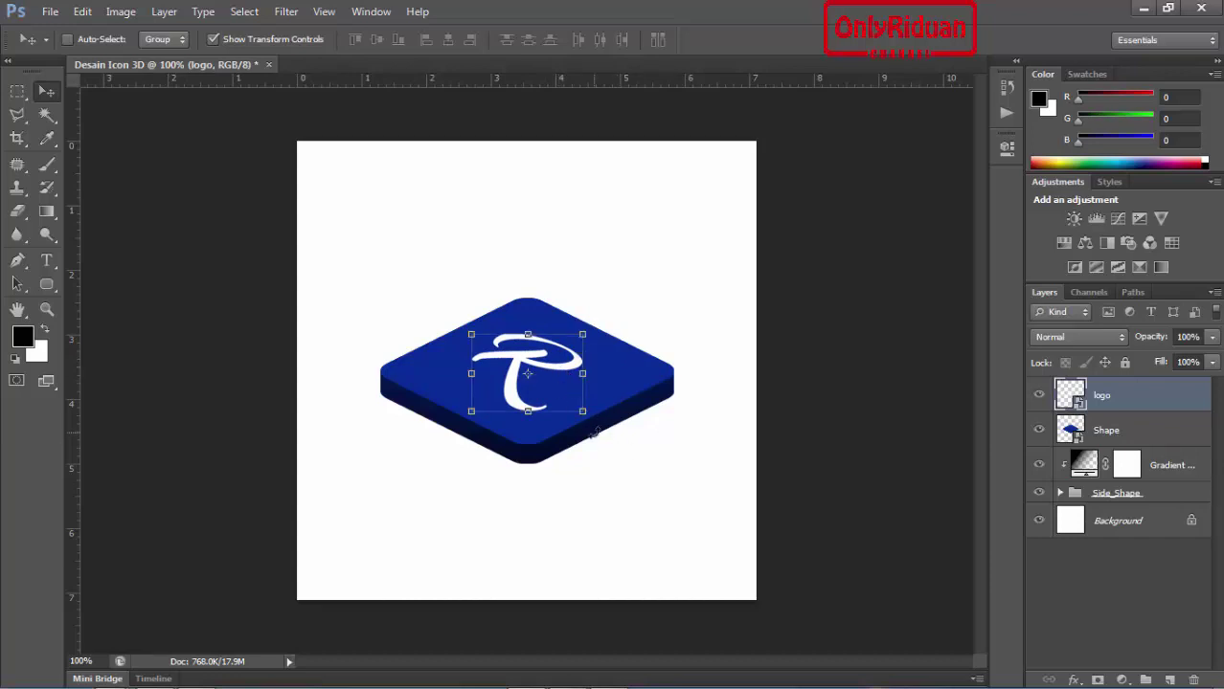
{"action": "key", "text": "ctrl+plus"}
{"action": "scroll", "coordinate": [585, 431], "scroll_direction": "down", "scroll_amount": 1}
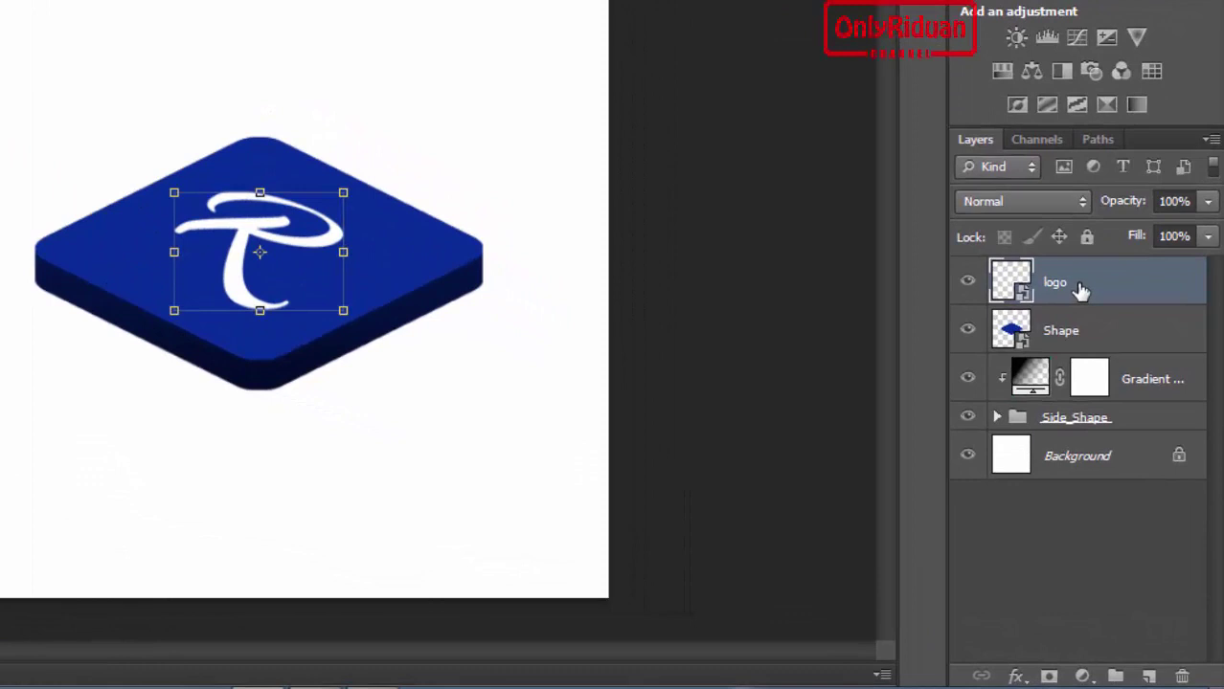
Duplicate the logo layer, move the copy below the original, and rename it side.
{"action": "left_click_drag", "start_coordinate": [1072, 286], "coordinate": [1148, 675]}
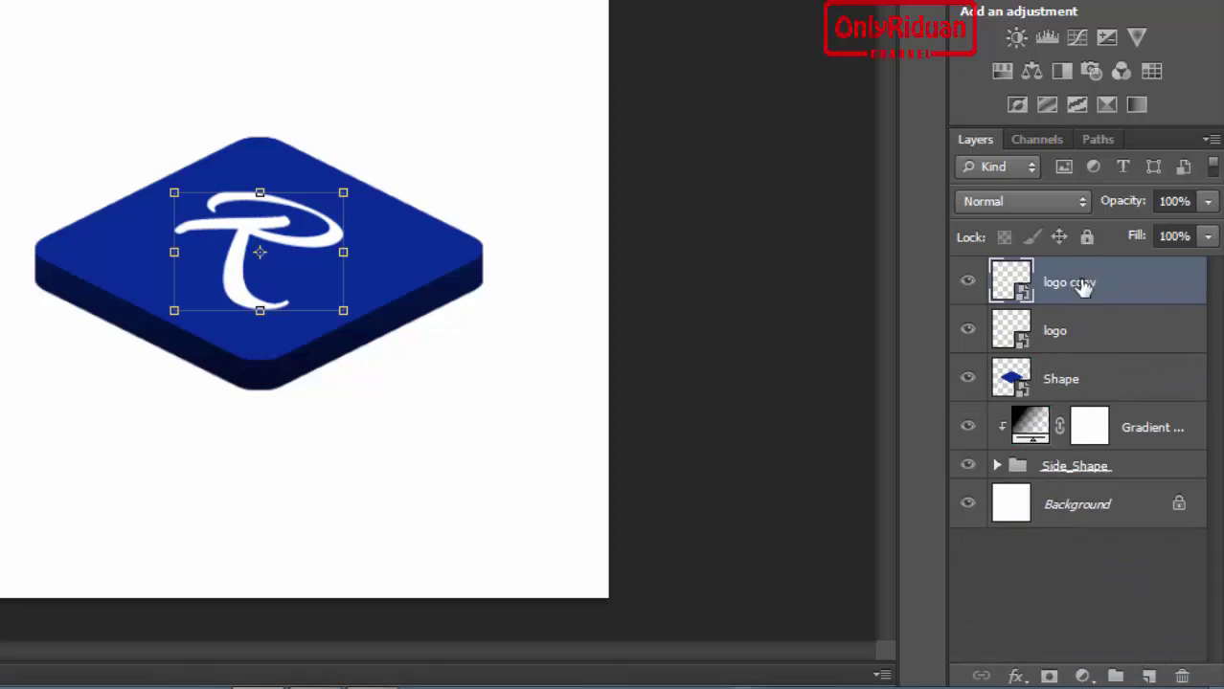
{"action": "left_click_drag", "start_coordinate": [1082, 287], "coordinate": [1077, 337]}
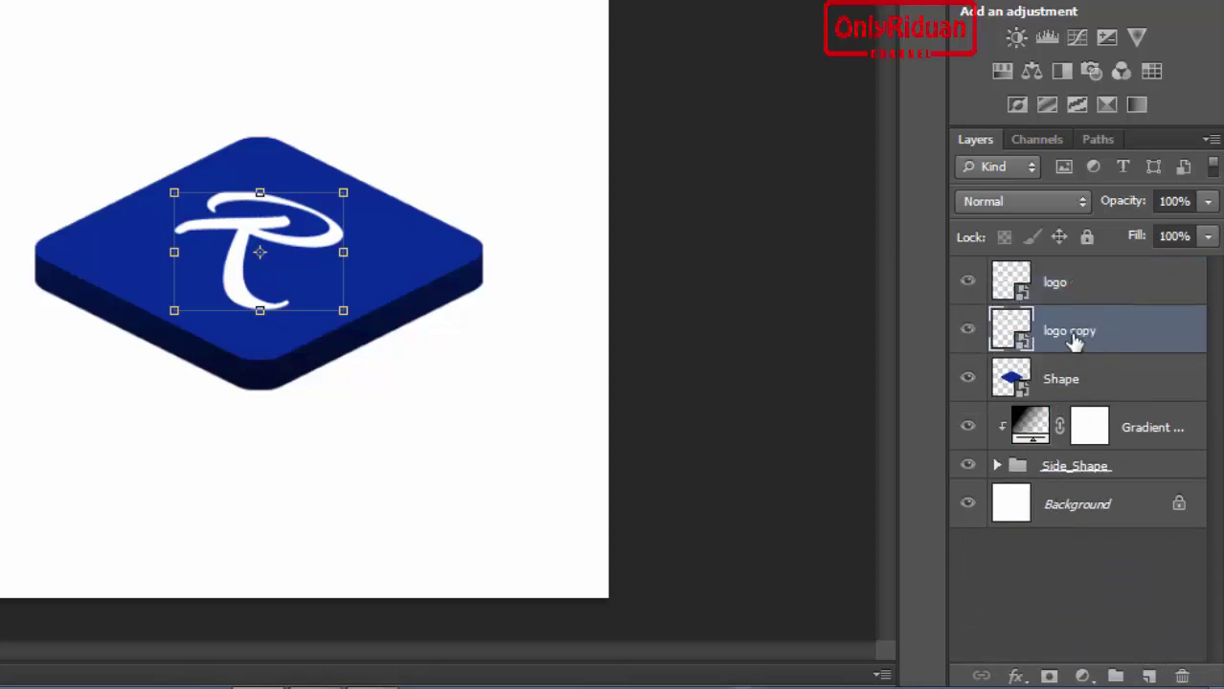
{"action": "double_click", "coordinate": [1072, 335]}
{"action": "type", "text": "side"}
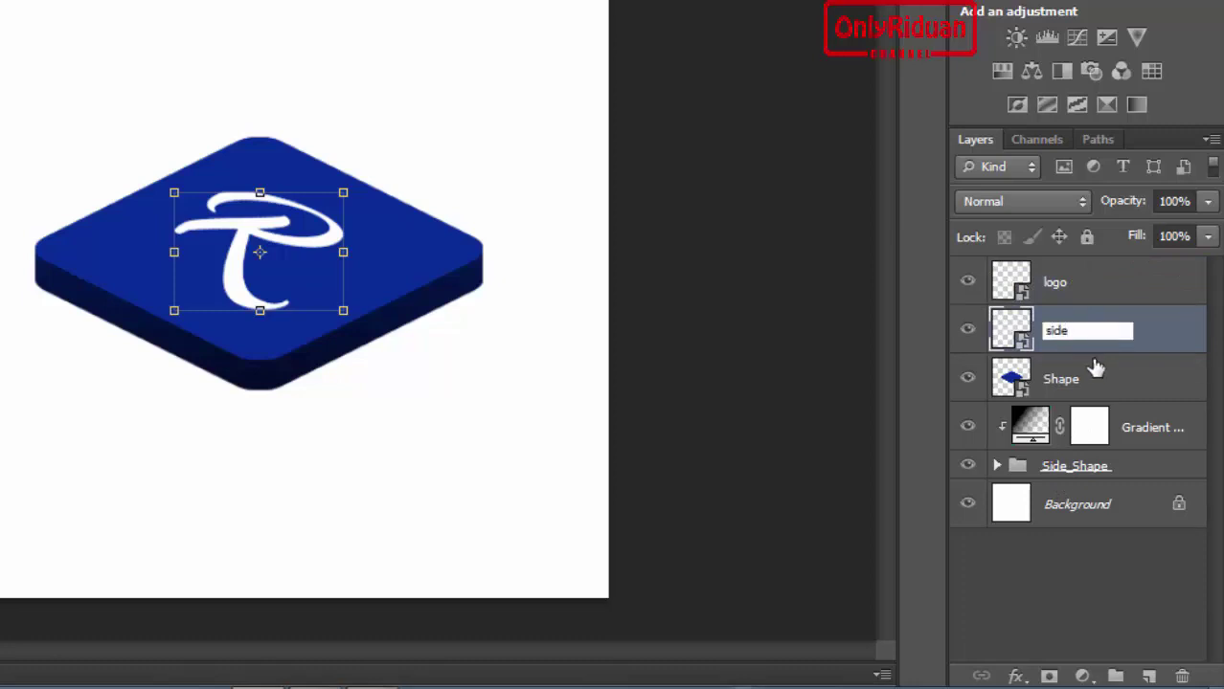
{"action": "key", "text": "Return"}
Group the side layer, name the group side_logo, and select the side layer.
{"action": "left_click_drag", "start_coordinate": [1070, 337], "coordinate": [1113, 676]}
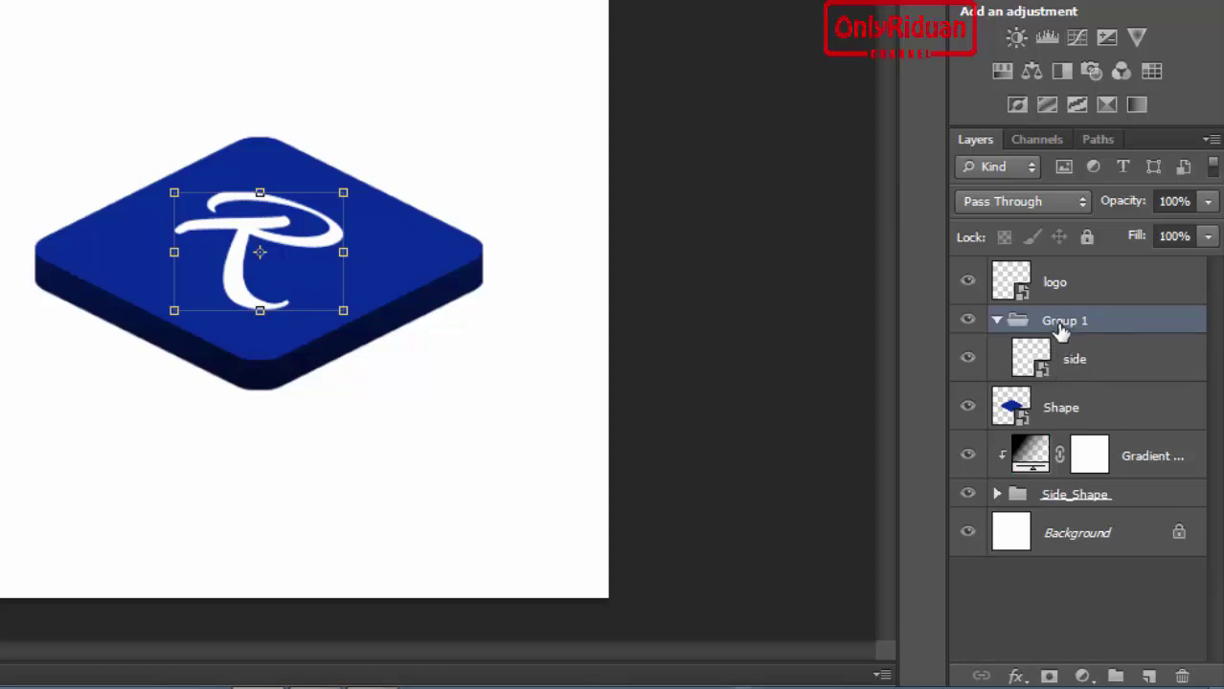
{"action": "double_click", "coordinate": [1060, 323]}
{"action": "type", "text": "side_logo"}
{"action": "key", "text": "Return"}
{"action": "left_click", "coordinate": [1076, 358]}
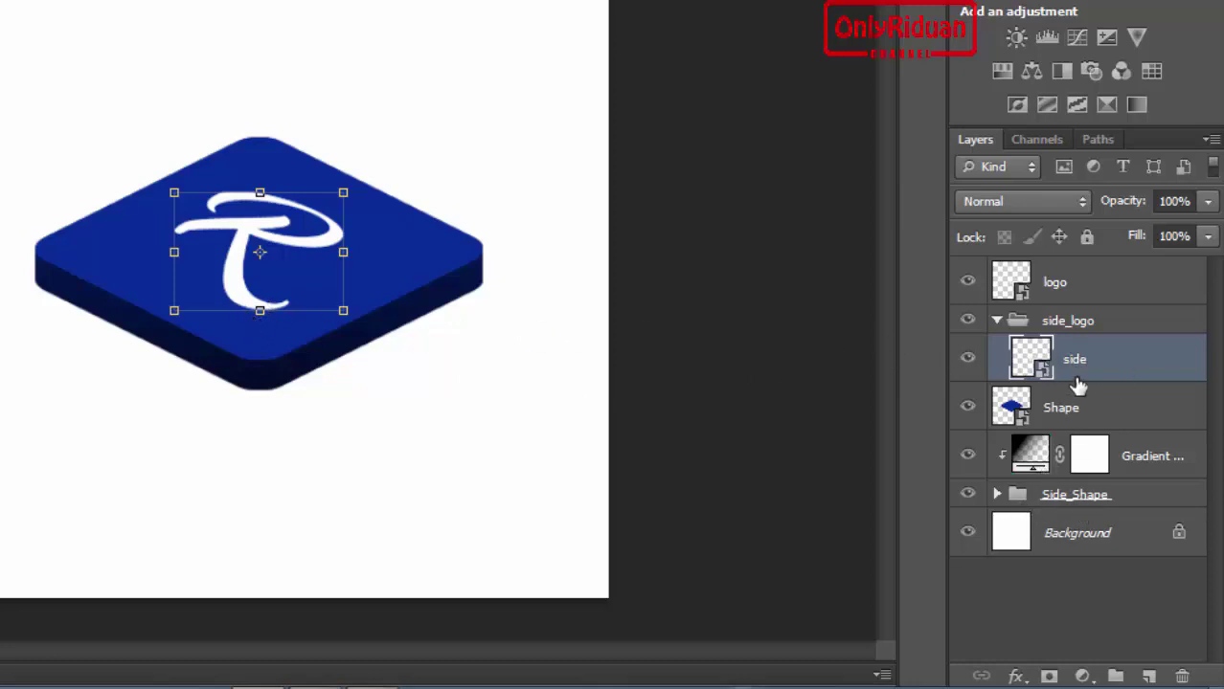
Stack successive one-step-lower copies of the side layer up to side copy 17, then collapse side_logo.
{"action": "key", "text": "alt+Down"}
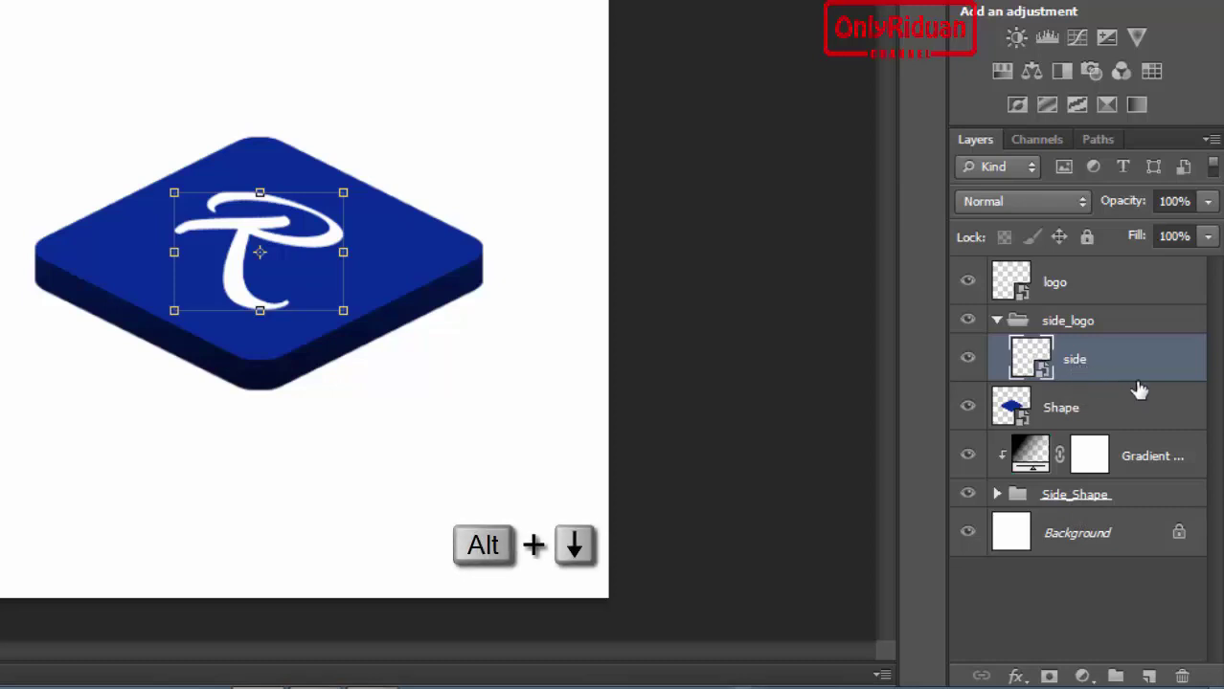
{"action": "key", "text": "alt+Down"}
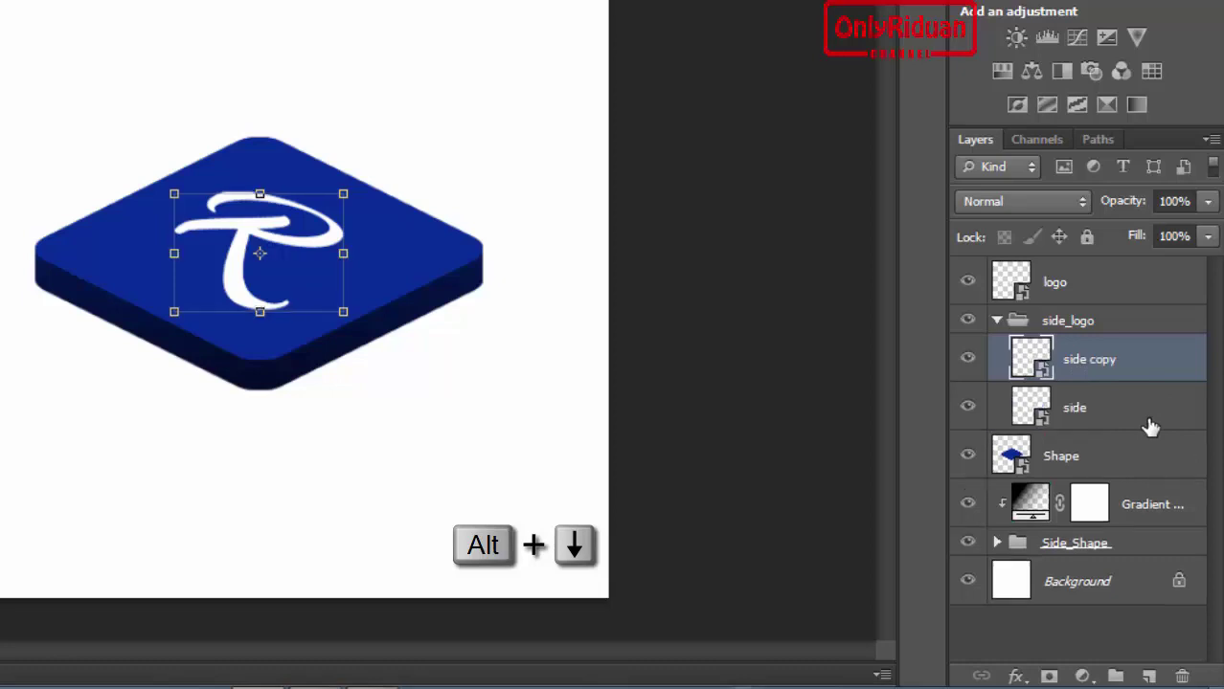
{"action": "key", "text": "alt+Down"}
{"action": "key", "text": "alt+Down"}
{"action": "key", "text": "alt+Down"}
{"action": "key", "text": "alt+Down"}
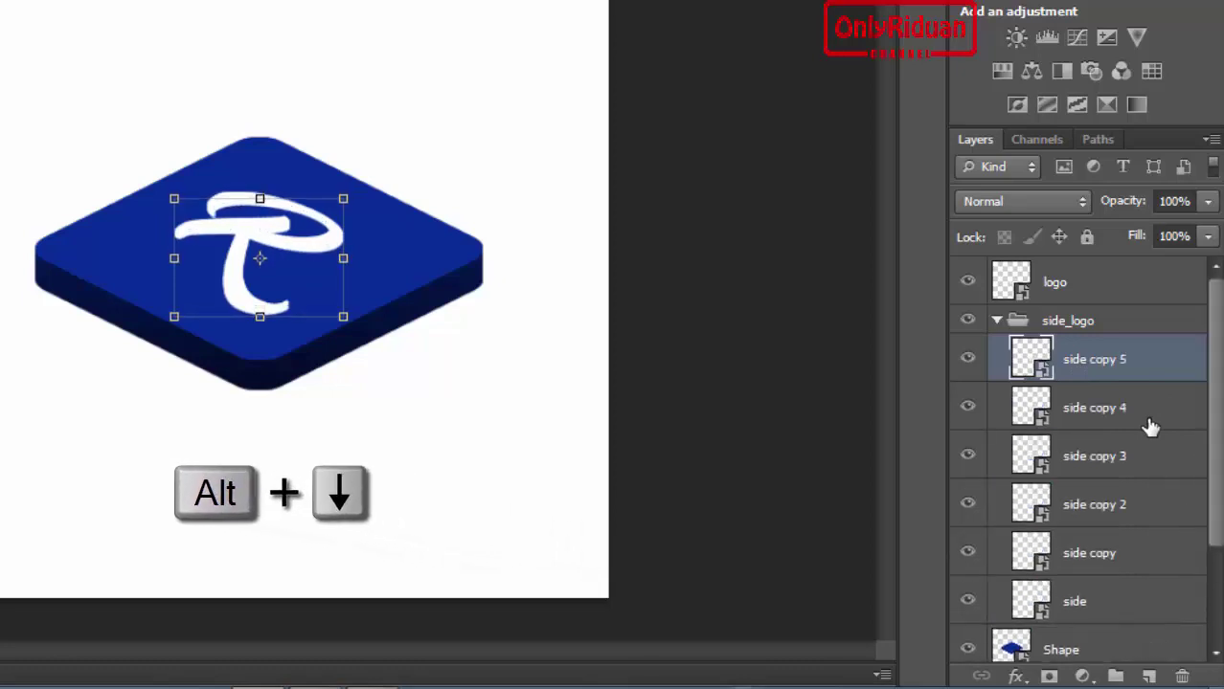
{"action": "key", "text": "alt+Down"}
{"action": "key", "text": "alt+Down"}
{"action": "key", "text": "alt+Down"}
{"action": "key", "text": "alt+Down"}
{"action": "key", "text": "alt+Down"}
{"action": "key", "text": "alt+Down"}
{"action": "key", "text": "alt+Down"}
{"action": "key", "text": "alt+Down"}
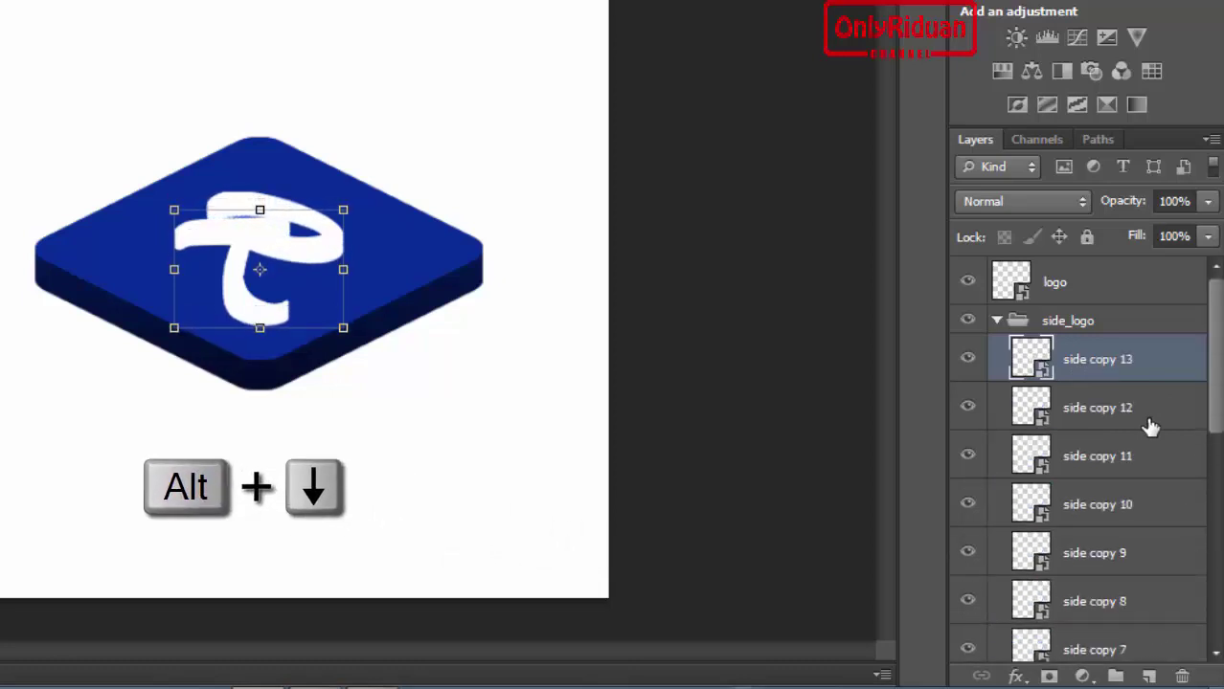
{"action": "key", "text": "alt+Down"}
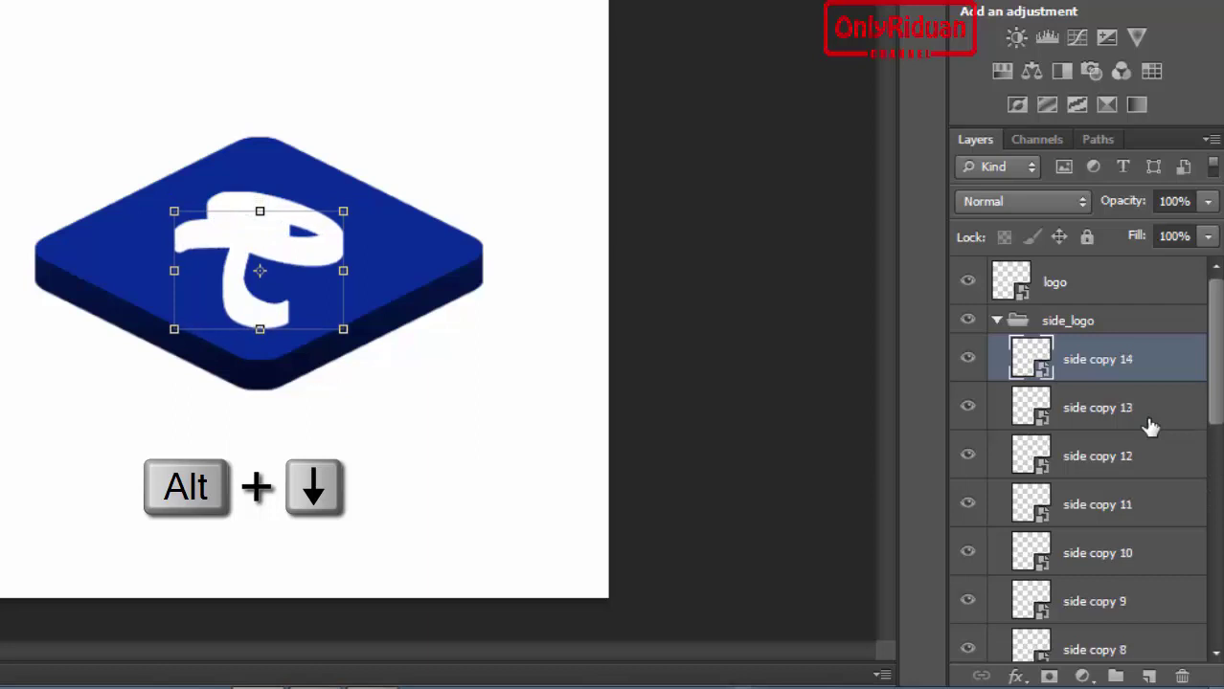
{"action": "key", "text": "alt+Down"}
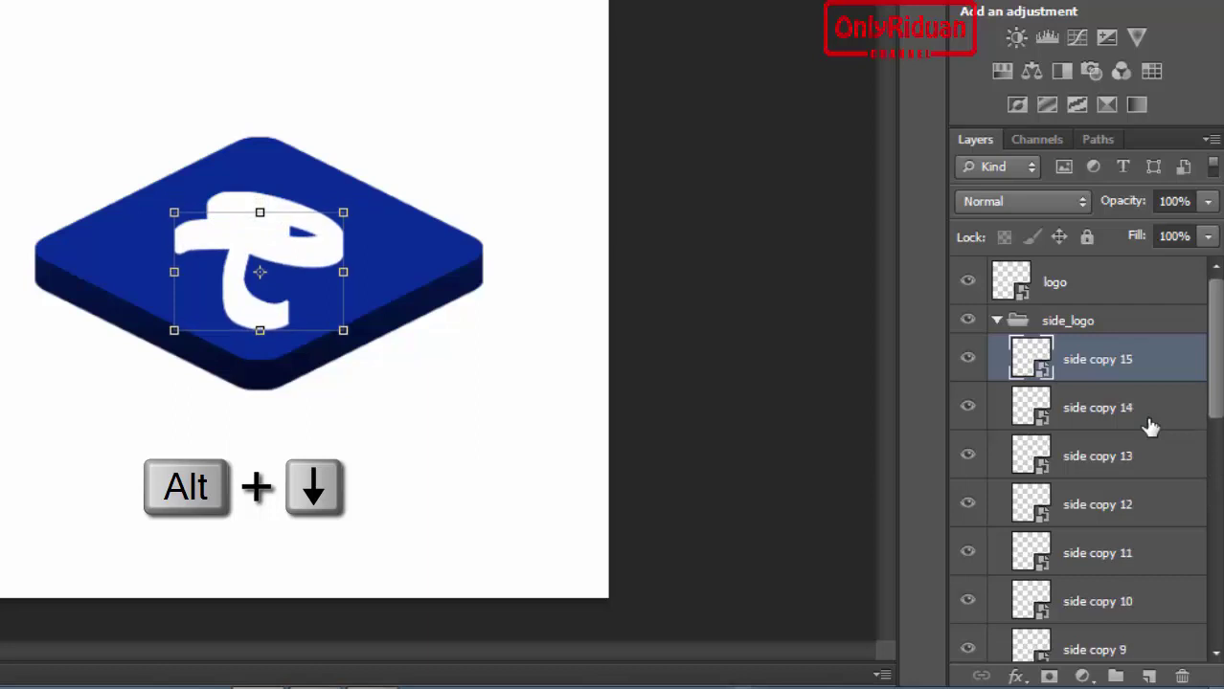
{"action": "key", "text": "alt+Down"}
{"action": "key", "text": "alt+Down"}
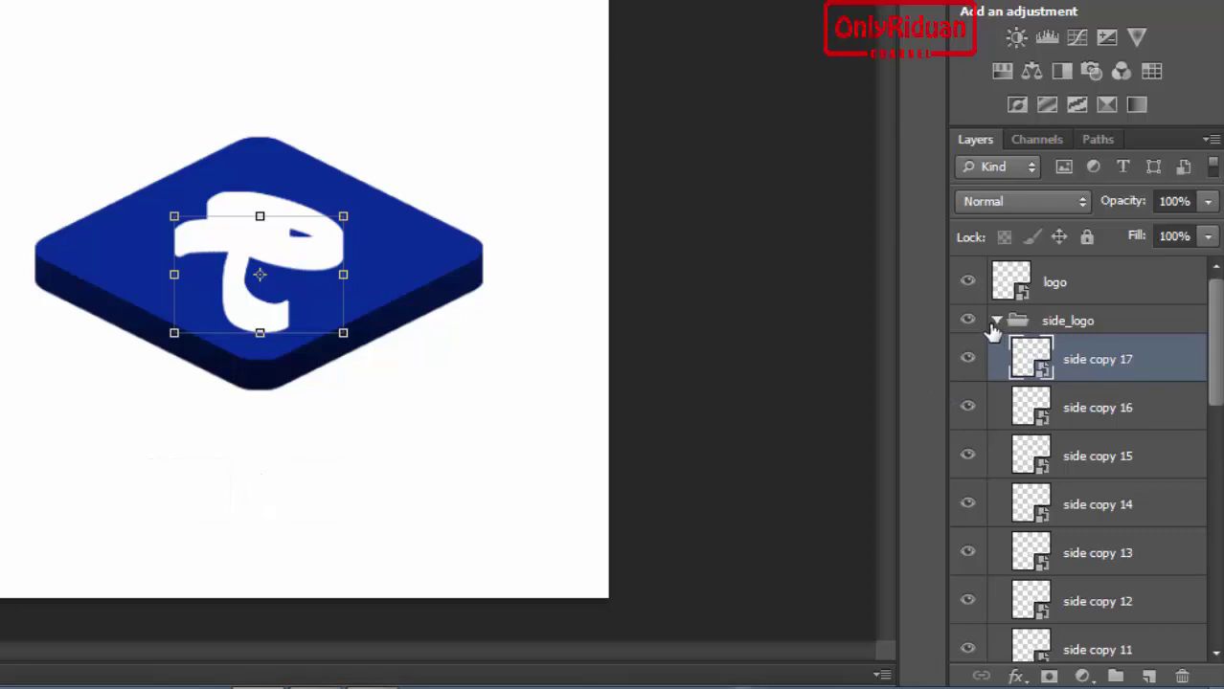
{"action": "left_click", "coordinate": [996, 322]}
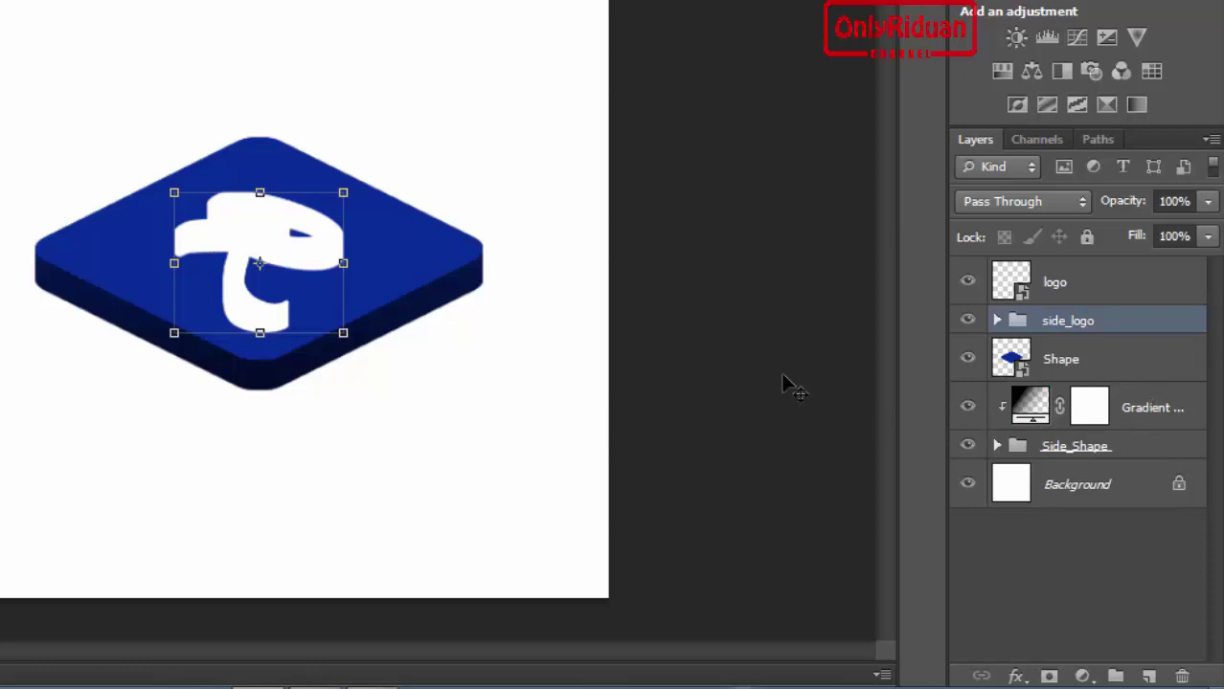
Duplicate the Gradient Fill layer to sit directly above the side_logo group.
{"action": "left_click", "coordinate": [1154, 414]}
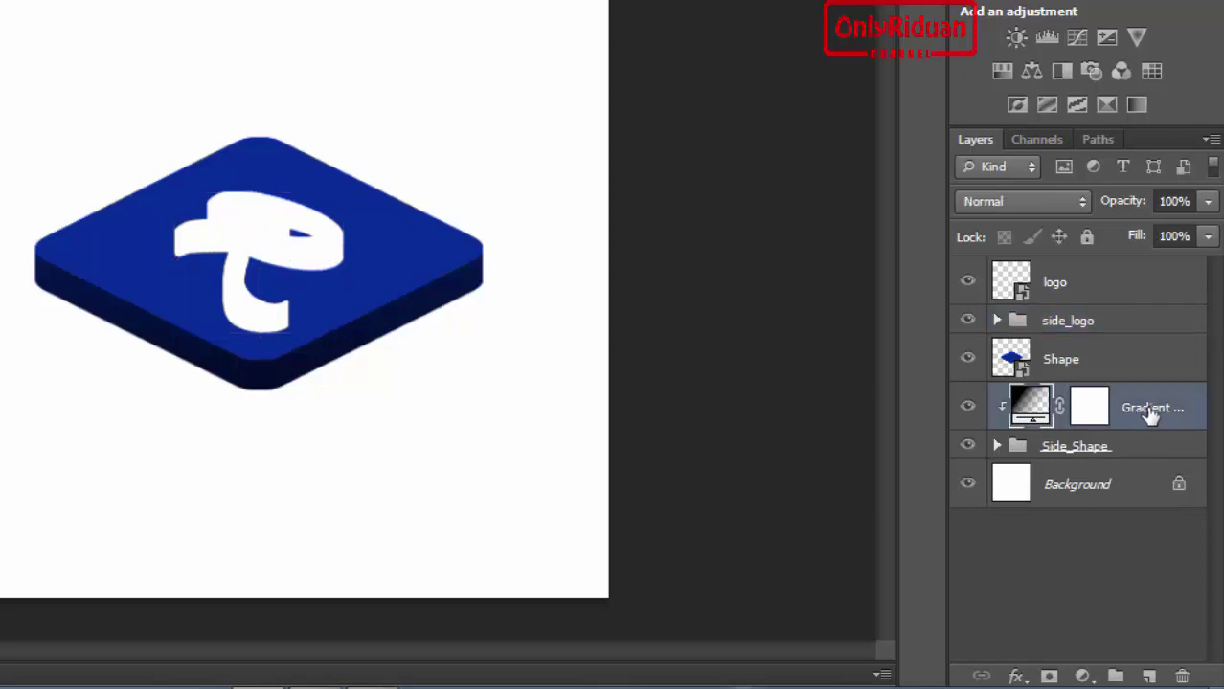
{"action": "key", "text": "alt"}
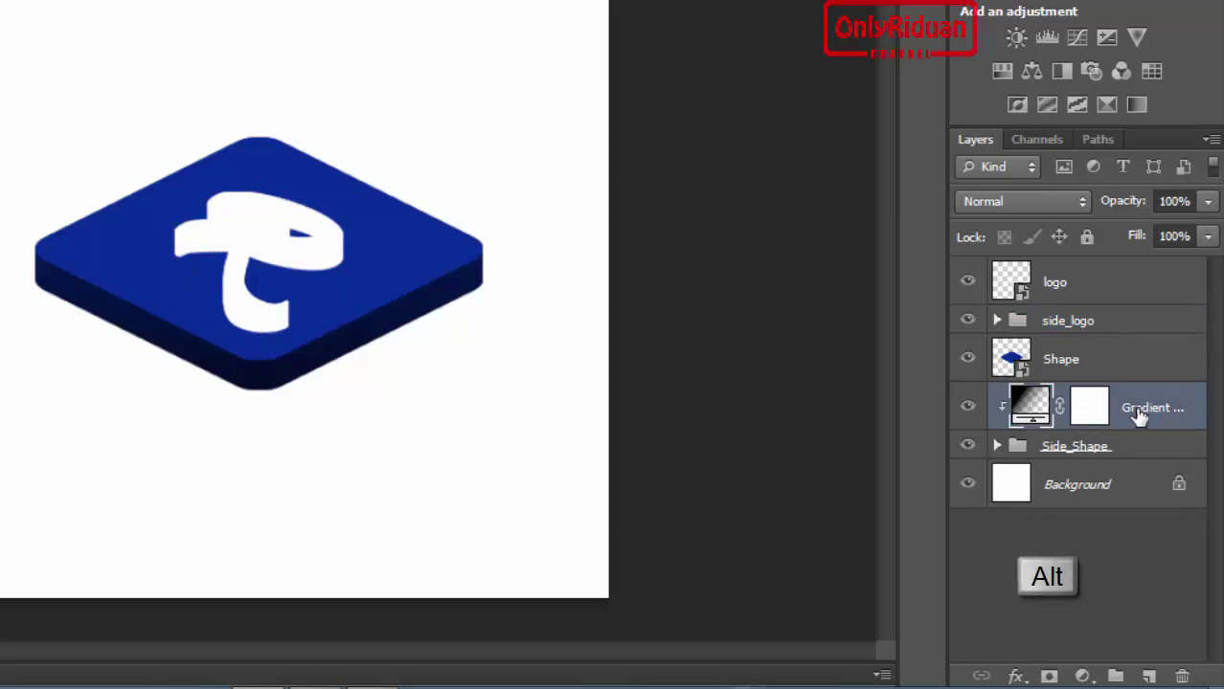
{"action": "left_click_drag", "start_coordinate": [1139, 414], "coordinate": [1116, 306]}
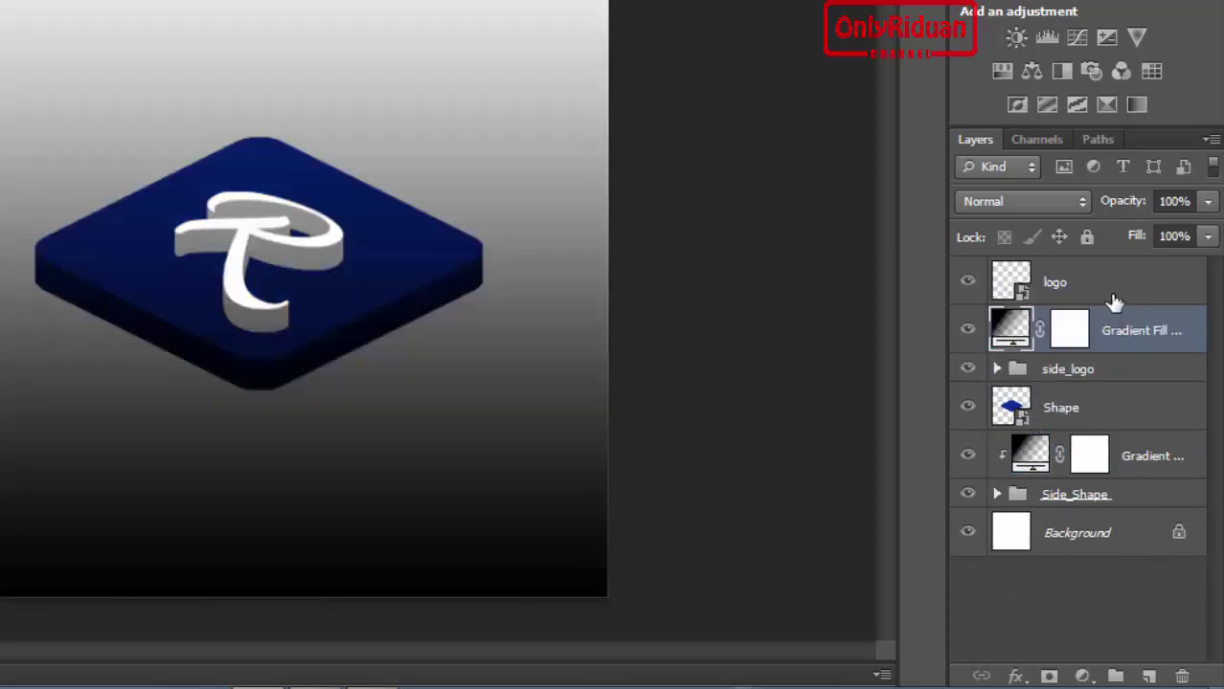
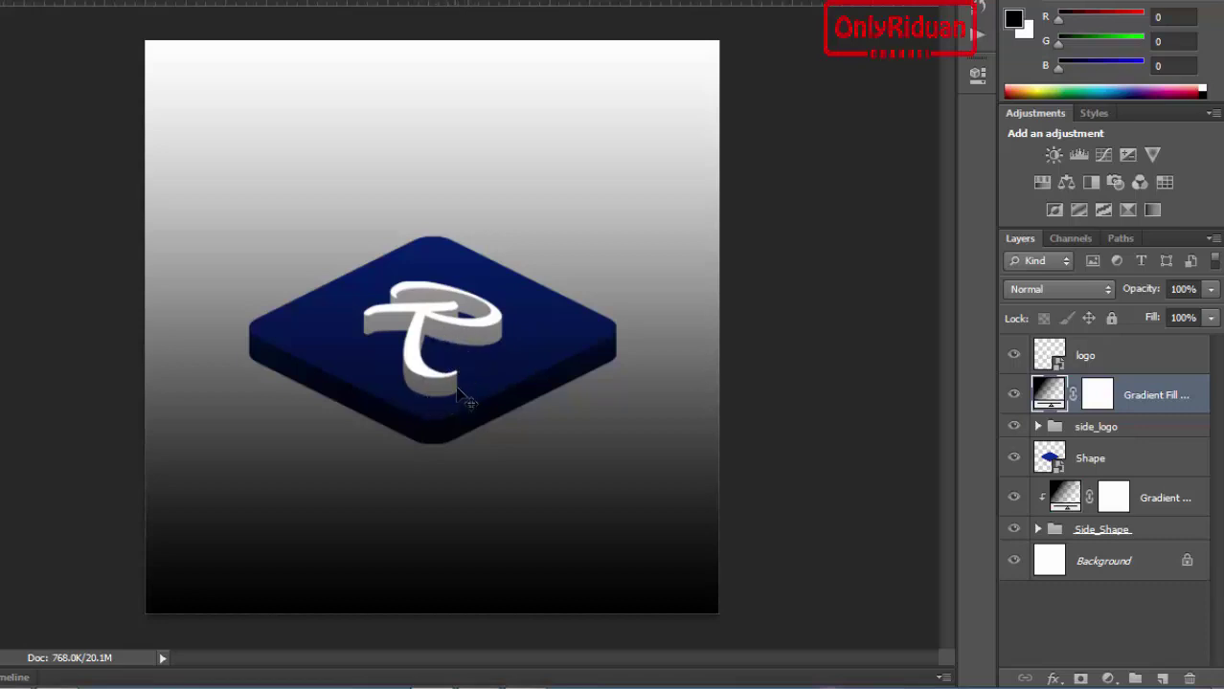
Clip the Gradient Fill layer to the side_logo group with an Alt-click.
{"action": "key", "text": "alt"}
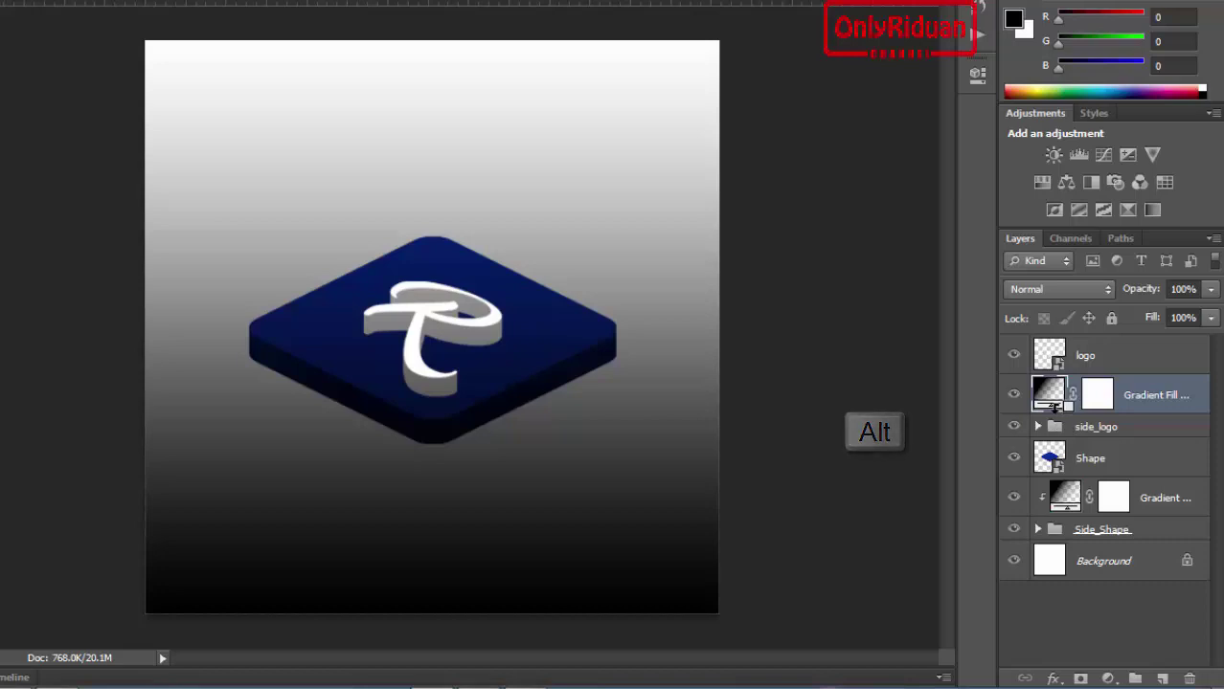
{"action": "left_click", "coordinate": [1055, 408], "text": "alt"}
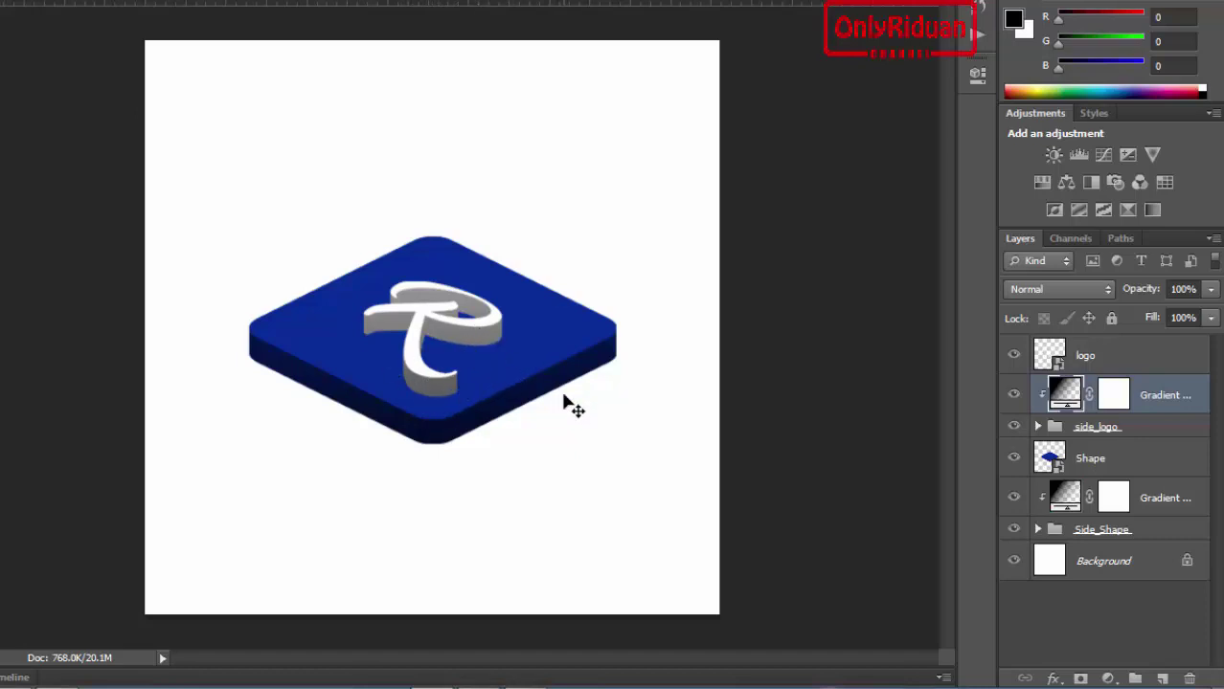
Copy the logo layer below side_logo, name it 'shadow', and shift it slightly down.
{"action": "key", "text": "alt+bracketright"}
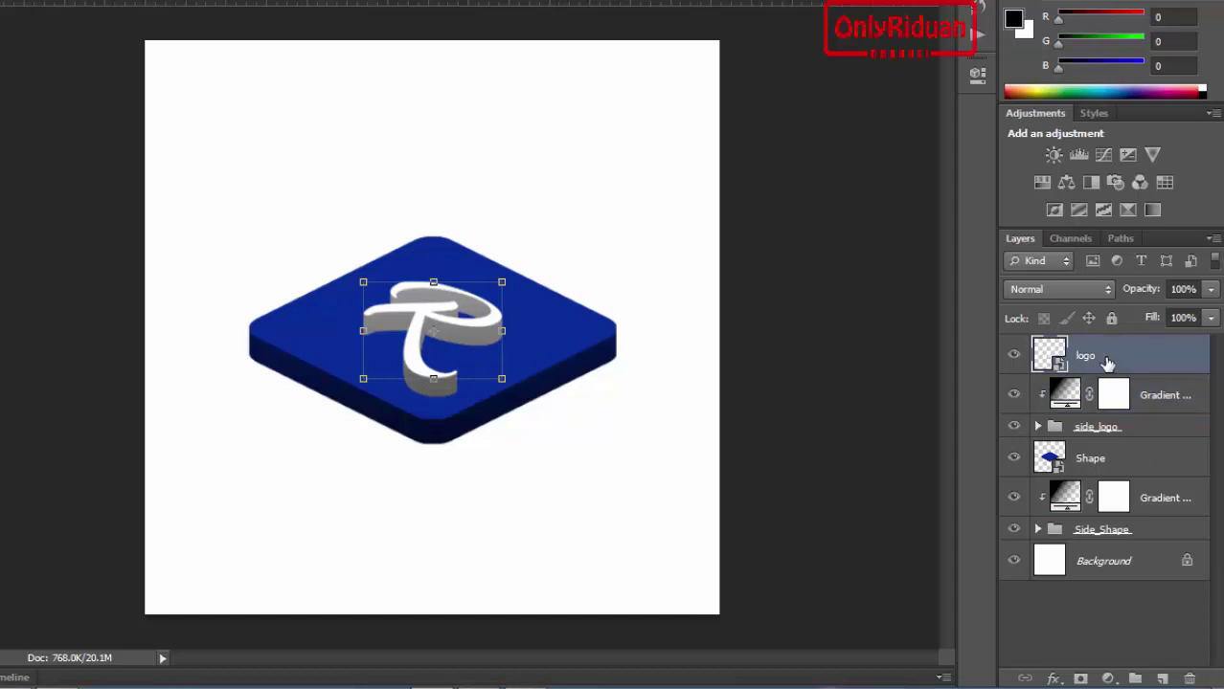
{"action": "key", "text": "alt"}
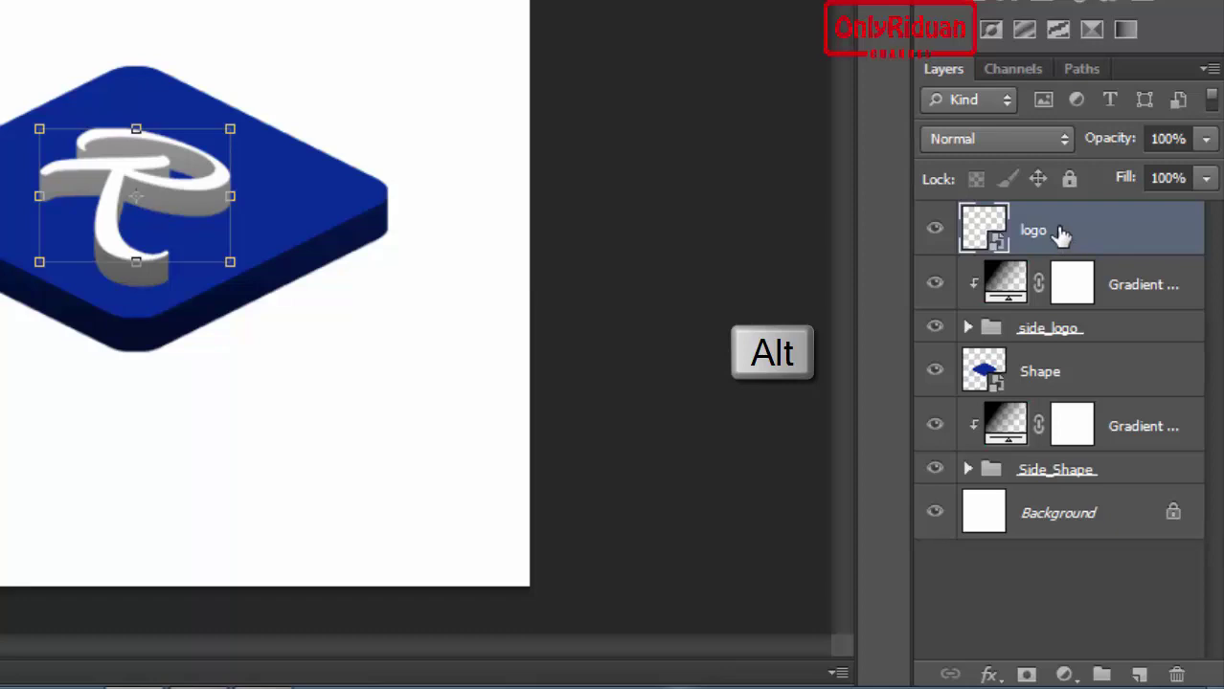
{"action": "left_click_drag", "start_coordinate": [1058, 234], "coordinate": [1054, 353]}
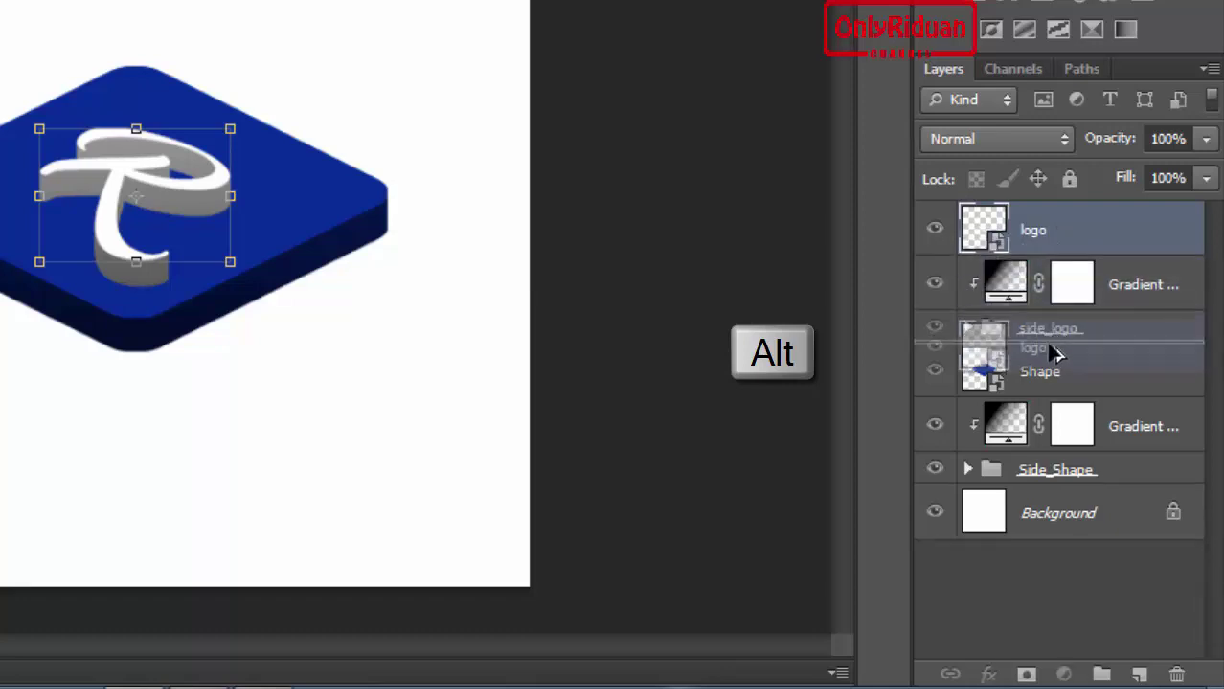
{"action": "left_click_drag", "start_coordinate": [1053, 353], "coordinate": [1053, 350]}
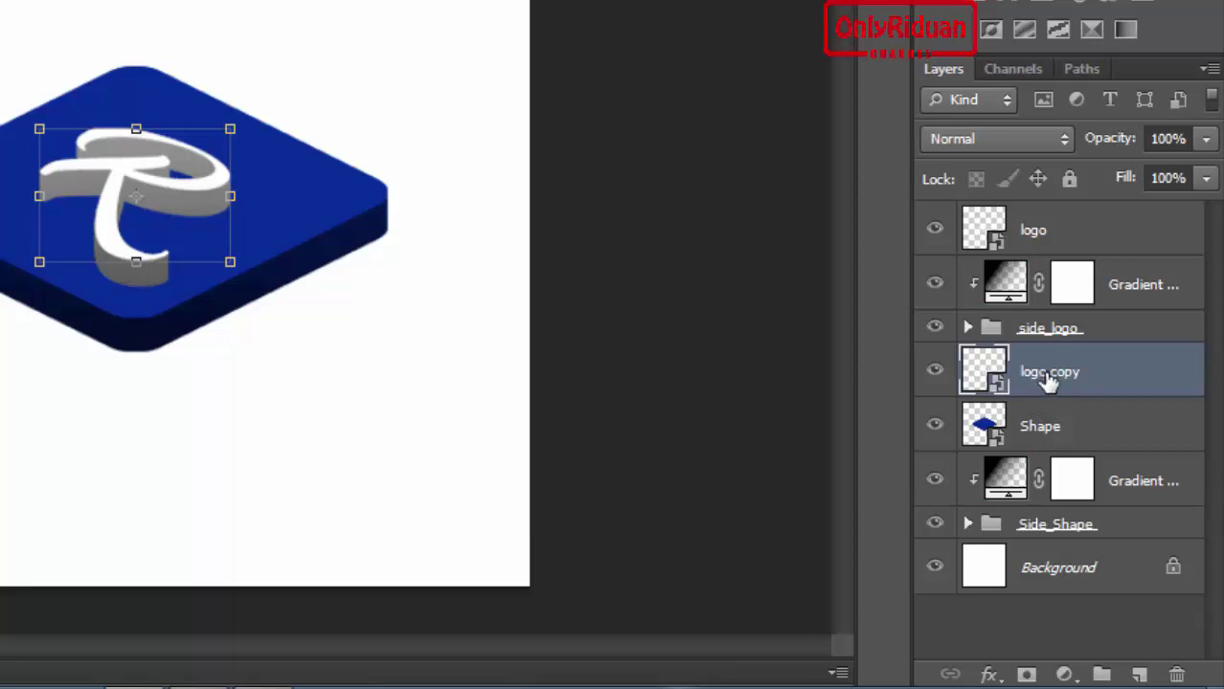
{"action": "double_click", "coordinate": [1050, 372]}
{"action": "type", "text": "shadow"}
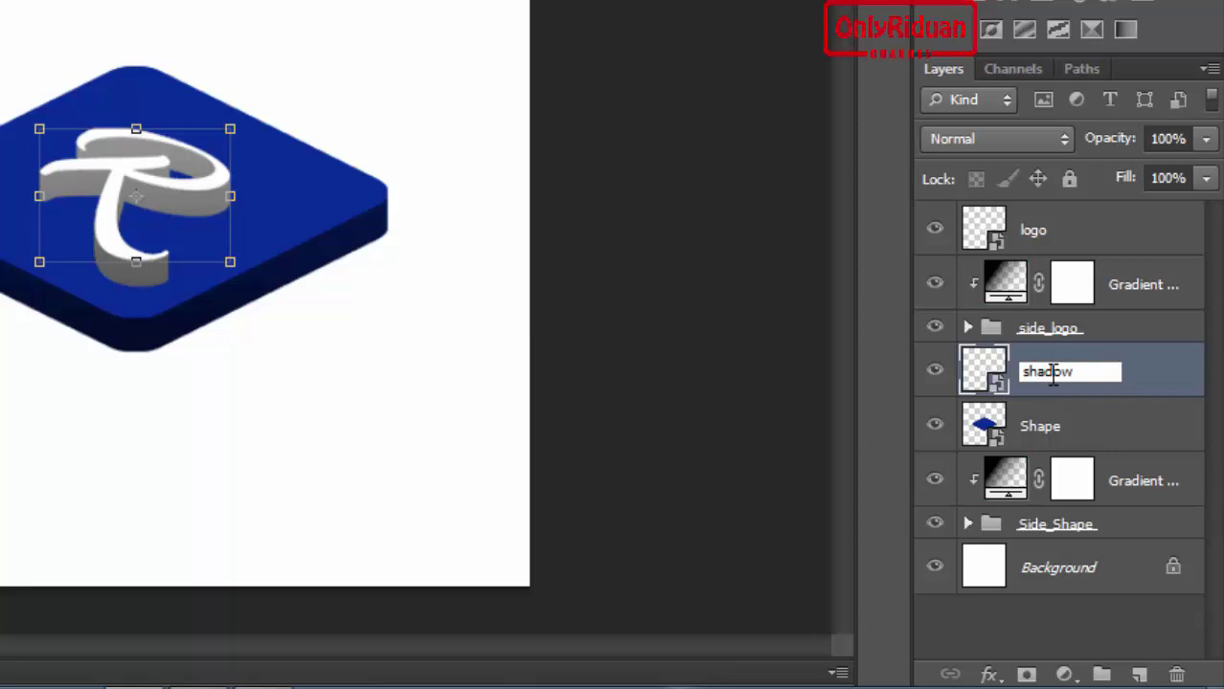
{"action": "key", "text": "Return"}
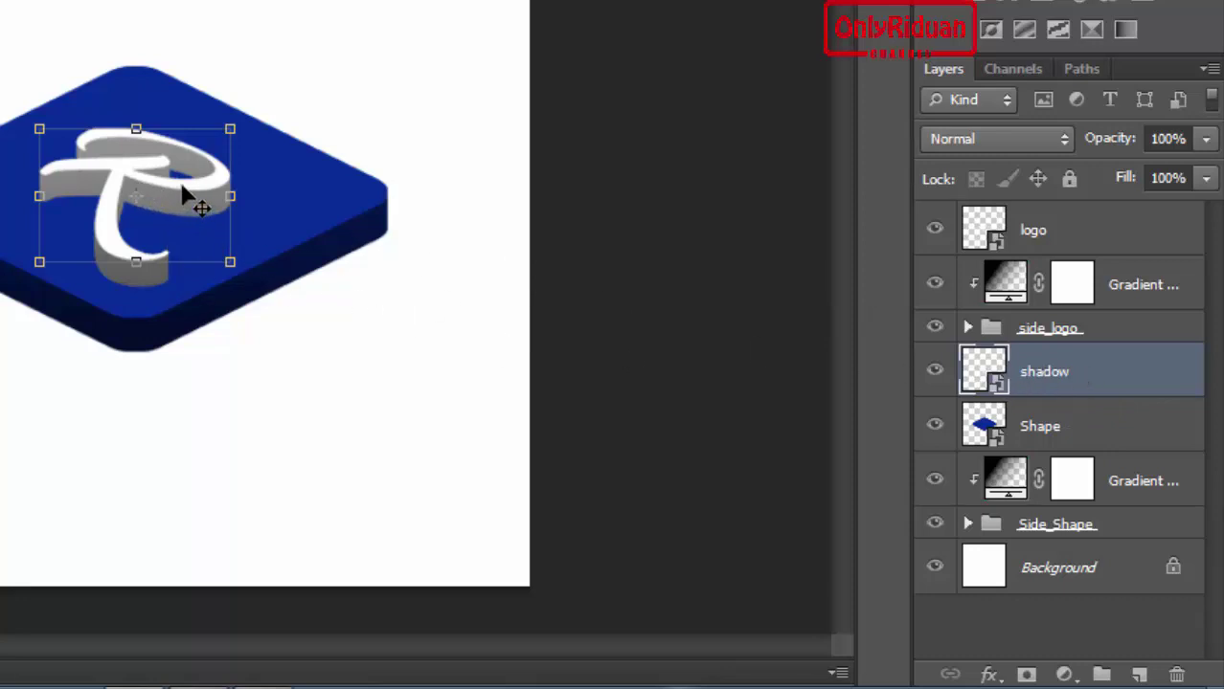
{"action": "mouse_move", "coordinate": [182, 195]}
{"action": "left_mouse_down"}
{"action": "mouse_move", "coordinate": [181, 230]}
{"action": "mouse_move", "coordinate": [175, 215]}
{"action": "left_mouse_up"}
{"action": "key", "text": "ctrl+t"}
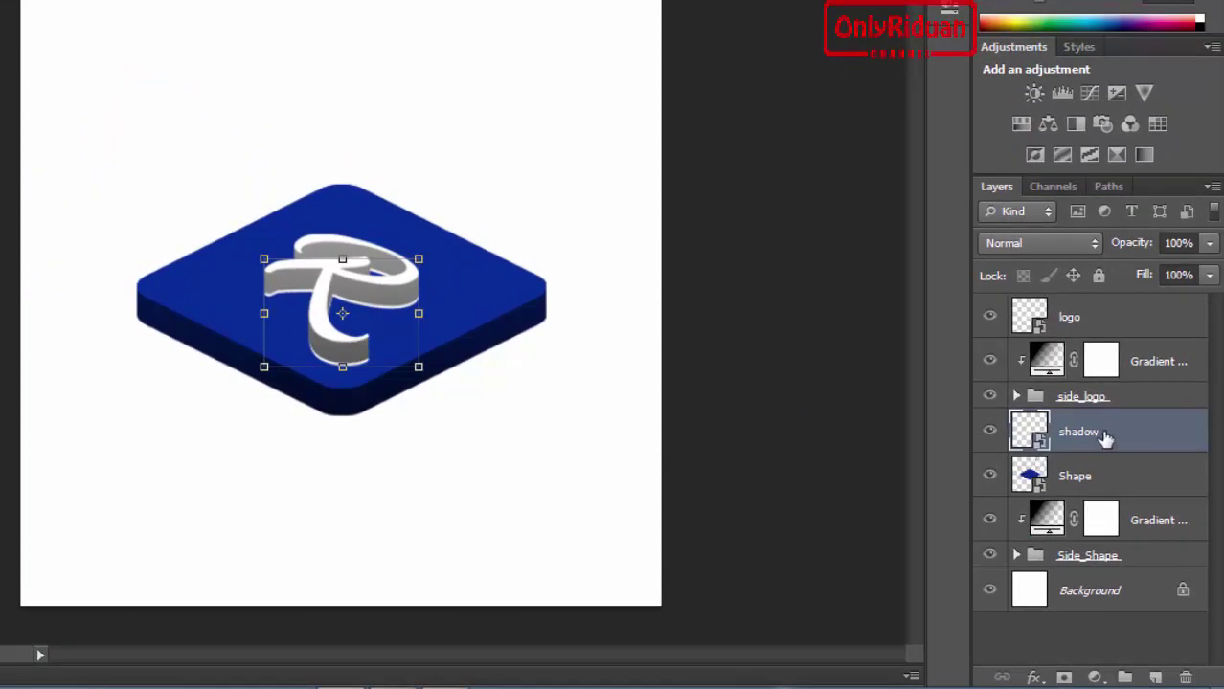
Add a black Solid Color fill layer clipped to the shadow layer.
{"action": "left_click", "coordinate": [1096, 677]}
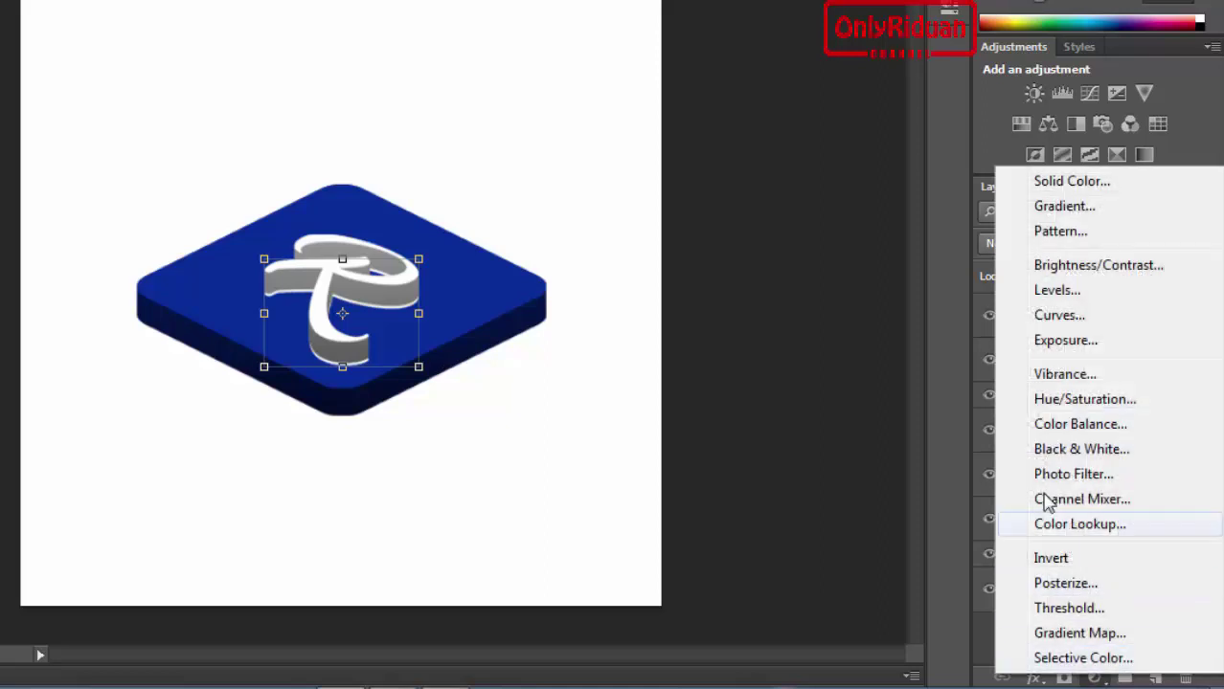
{"action": "left_click", "coordinate": [1072, 180]}
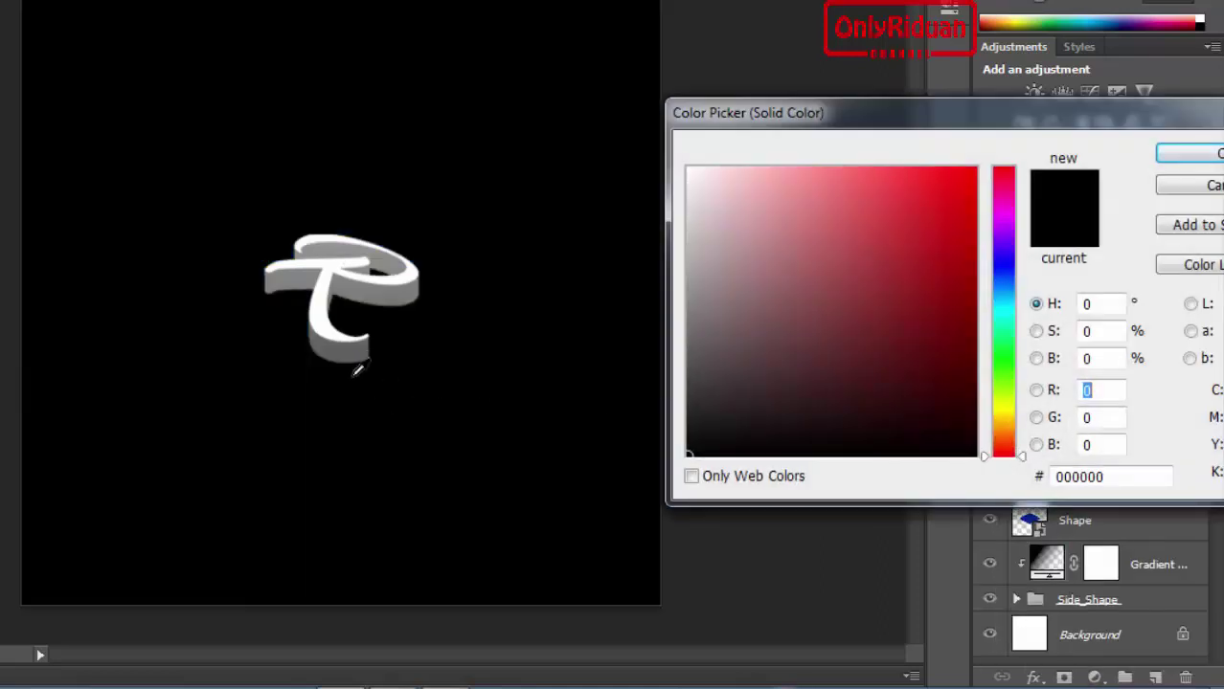
{"action": "left_click", "coordinate": [1208, 159]}
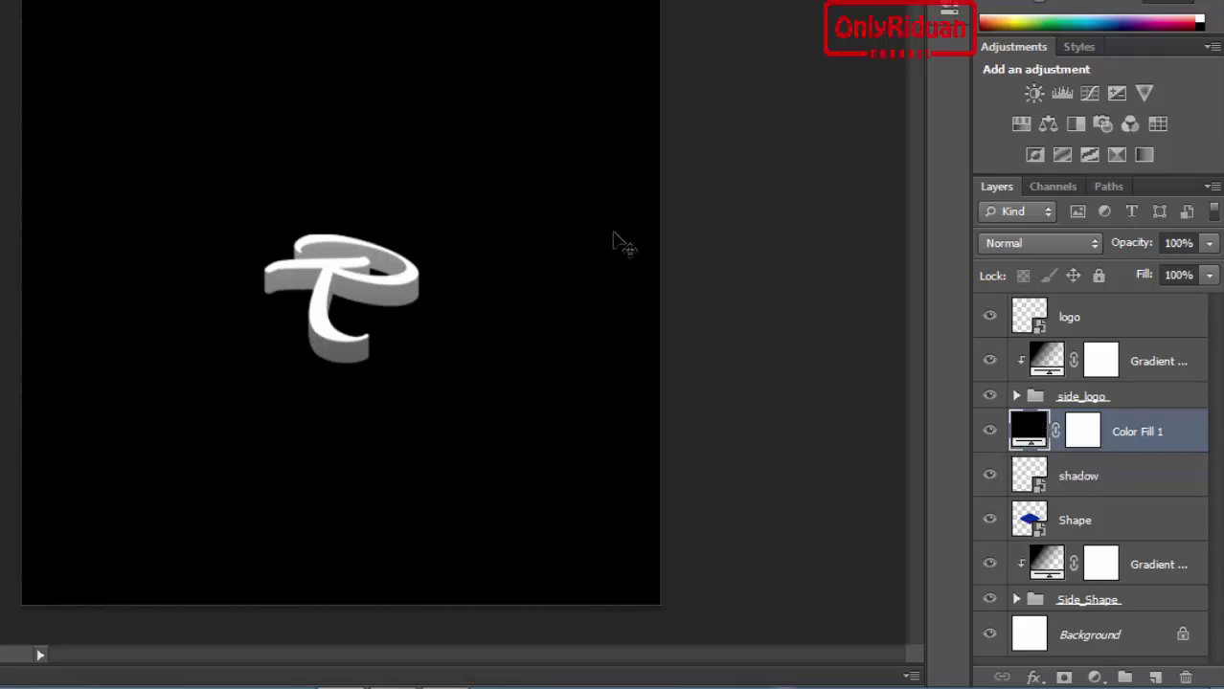
{"action": "key", "text": "alt"}
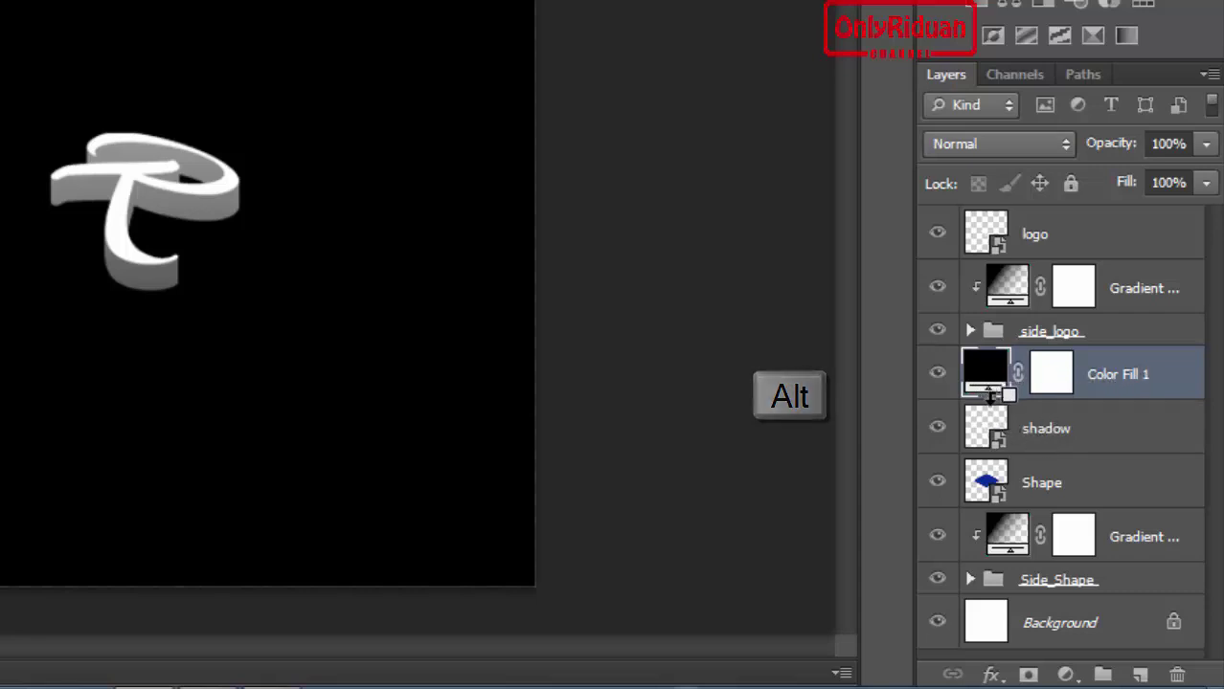
{"action": "left_click", "coordinate": [989, 393], "text": "alt"}
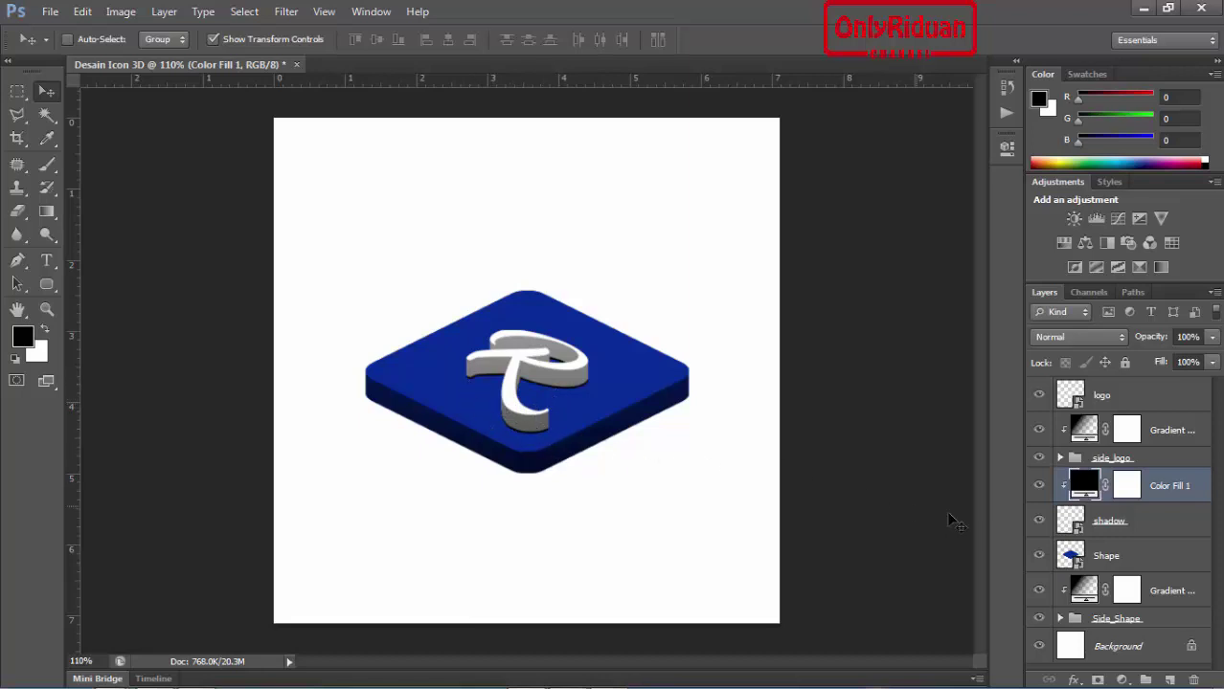
Apply a Motion Blur at a 20° angle to the shadow layer, hiding transform controls.
{"action": "left_click", "coordinate": [1147, 527]}
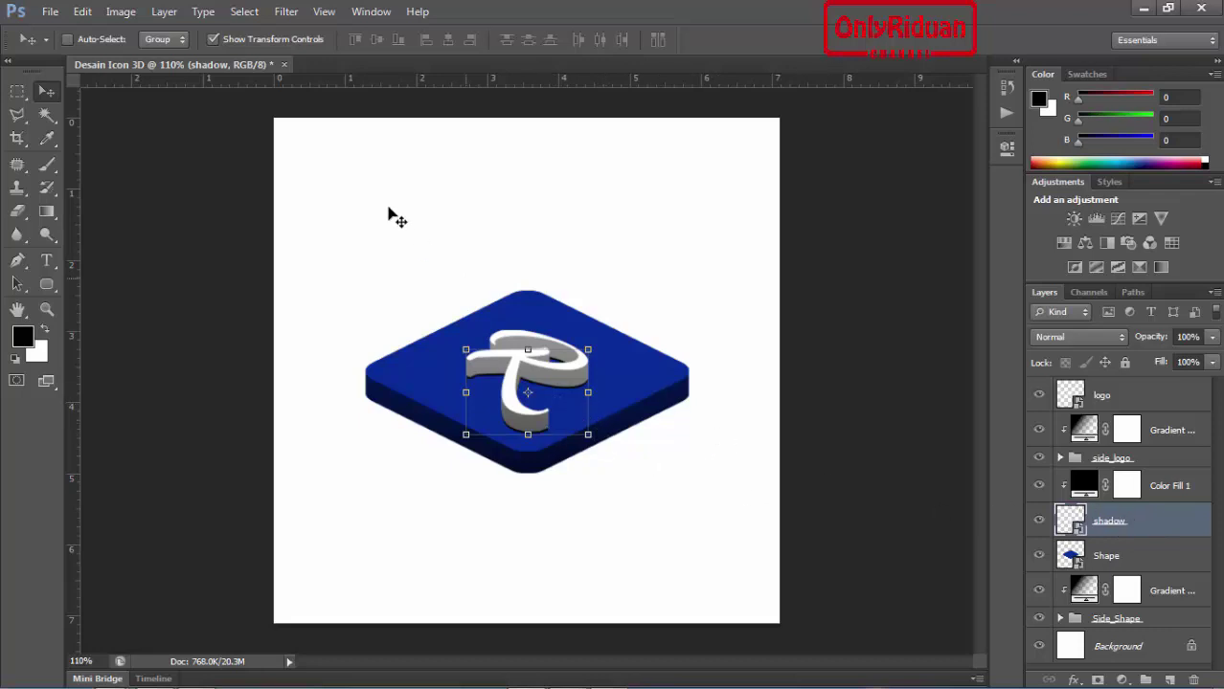
{"action": "left_click", "coordinate": [286, 12]}
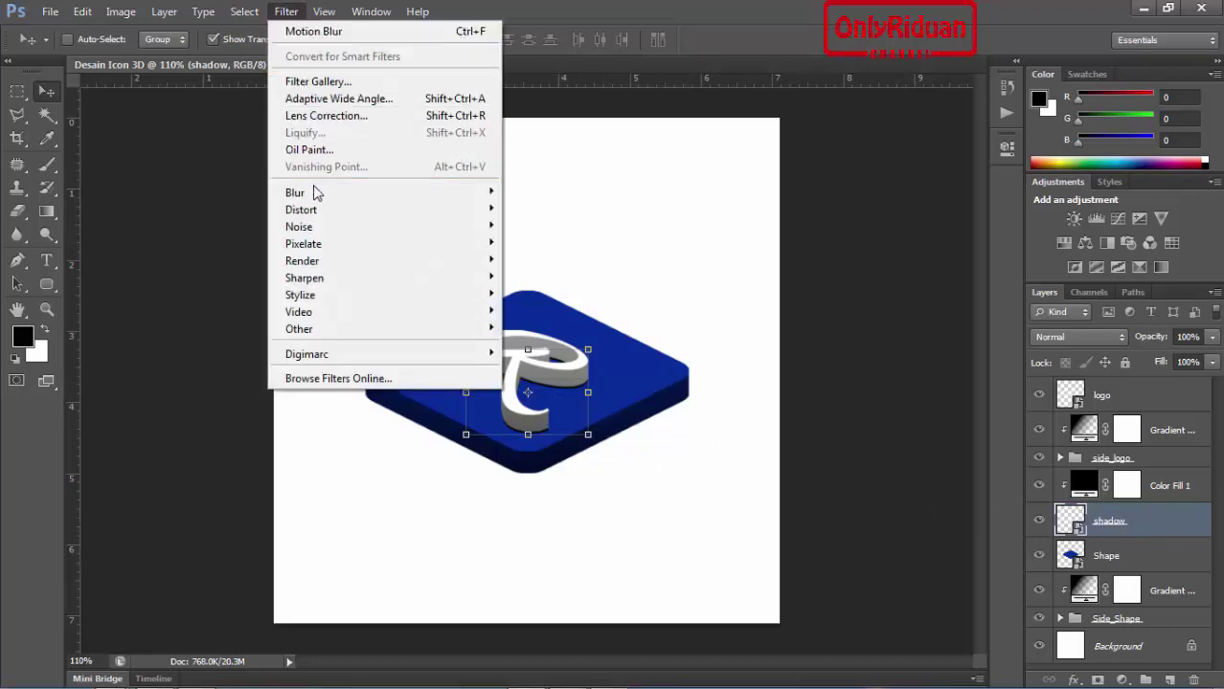
{"action": "mouse_move", "coordinate": [294, 192]}
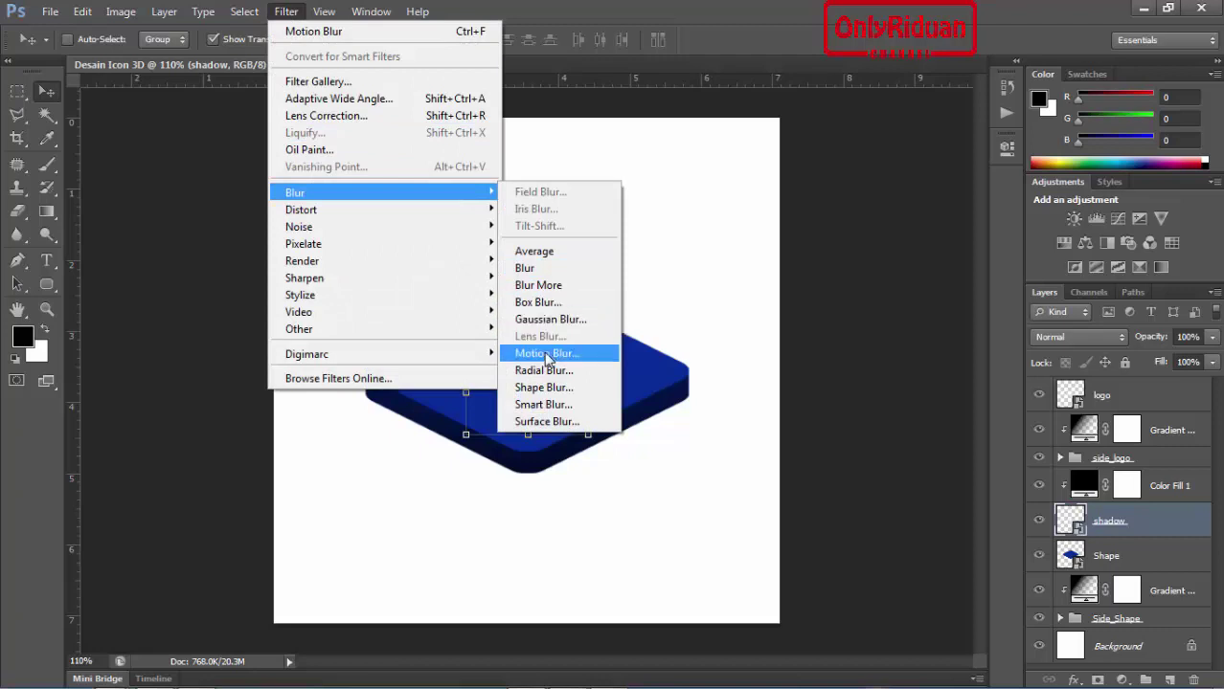
{"action": "left_click", "coordinate": [552, 356]}
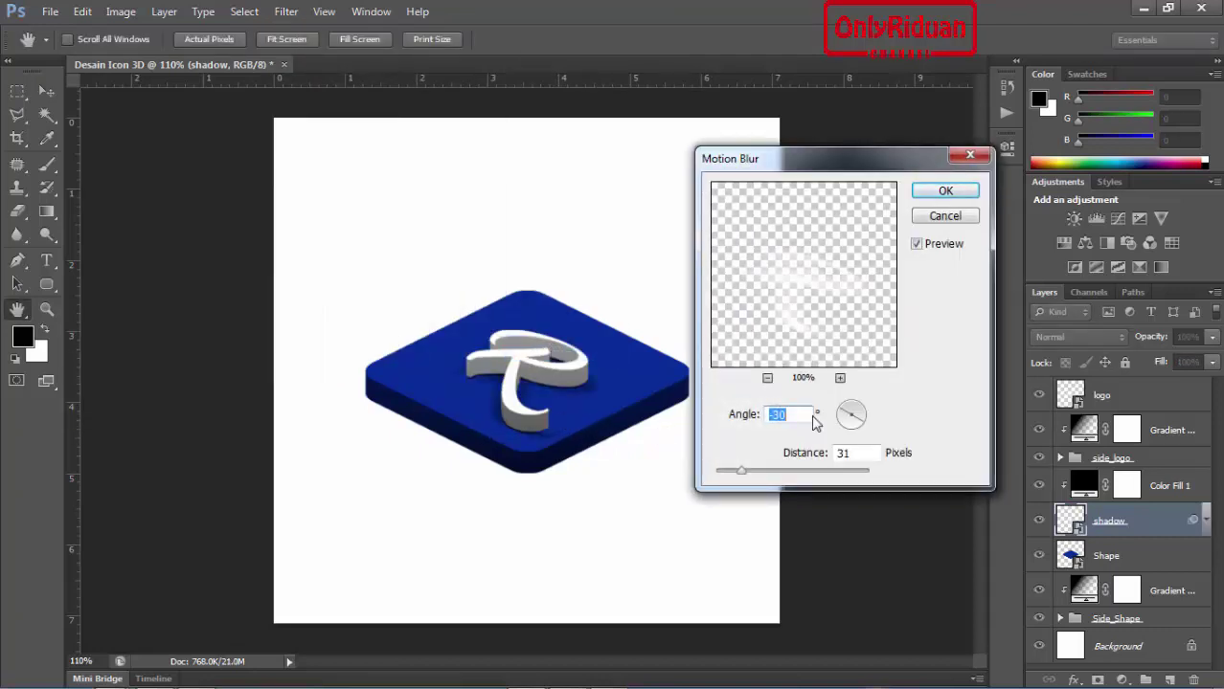
{"action": "mouse_move", "coordinate": [847, 414]}
{"action": "left_mouse_down"}
{"action": "mouse_move", "coordinate": [843, 426]}
{"action": "mouse_move", "coordinate": [838, 414]}
{"action": "mouse_move", "coordinate": [859, 416]}
{"action": "mouse_move", "coordinate": [831, 411]}
{"action": "left_mouse_up"}
{"action": "left_click", "coordinate": [945, 191]}
{"action": "key", "text": "v"}
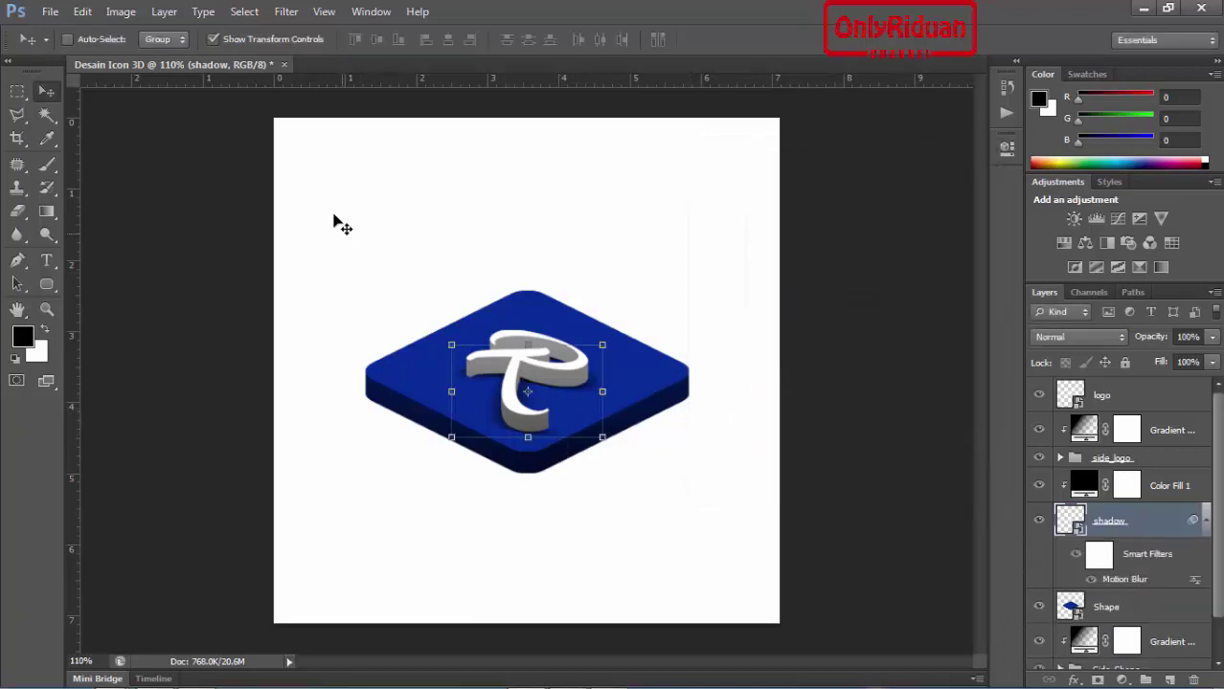
{"action": "left_click", "coordinate": [213, 39]}
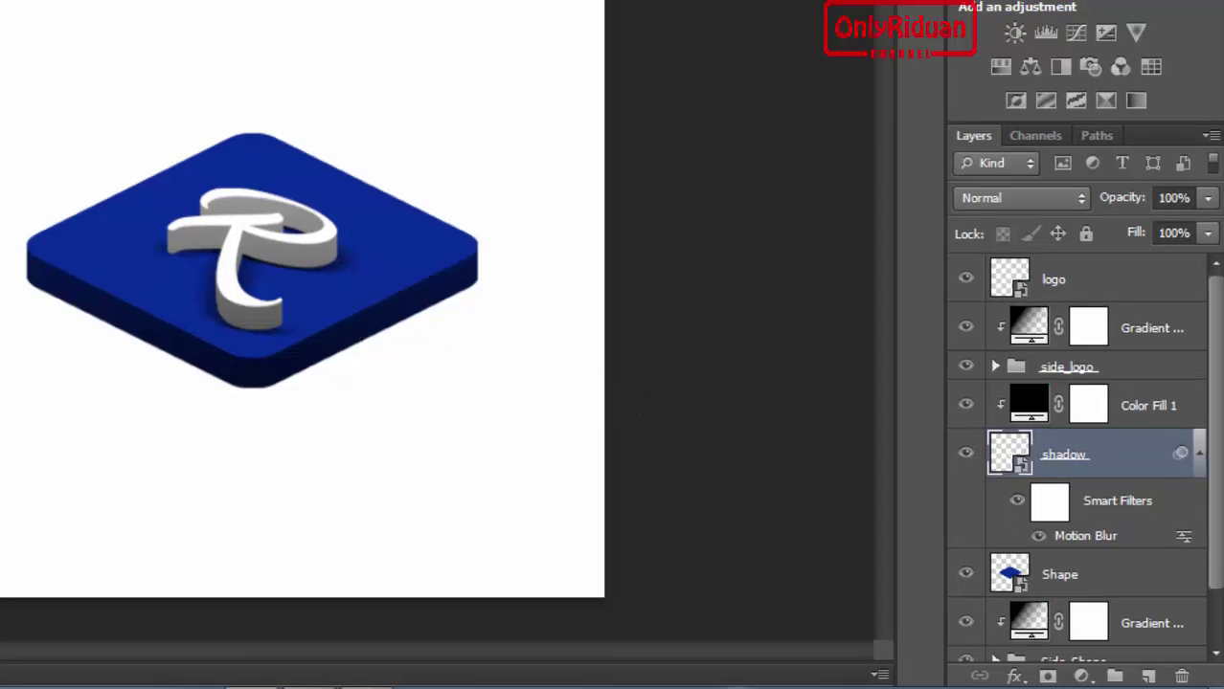
Duplicate the Shape layer just above Background and rename it 'shadow shape'.
{"action": "left_click_drag", "start_coordinate": [1214, 391], "coordinate": [1218, 473]}
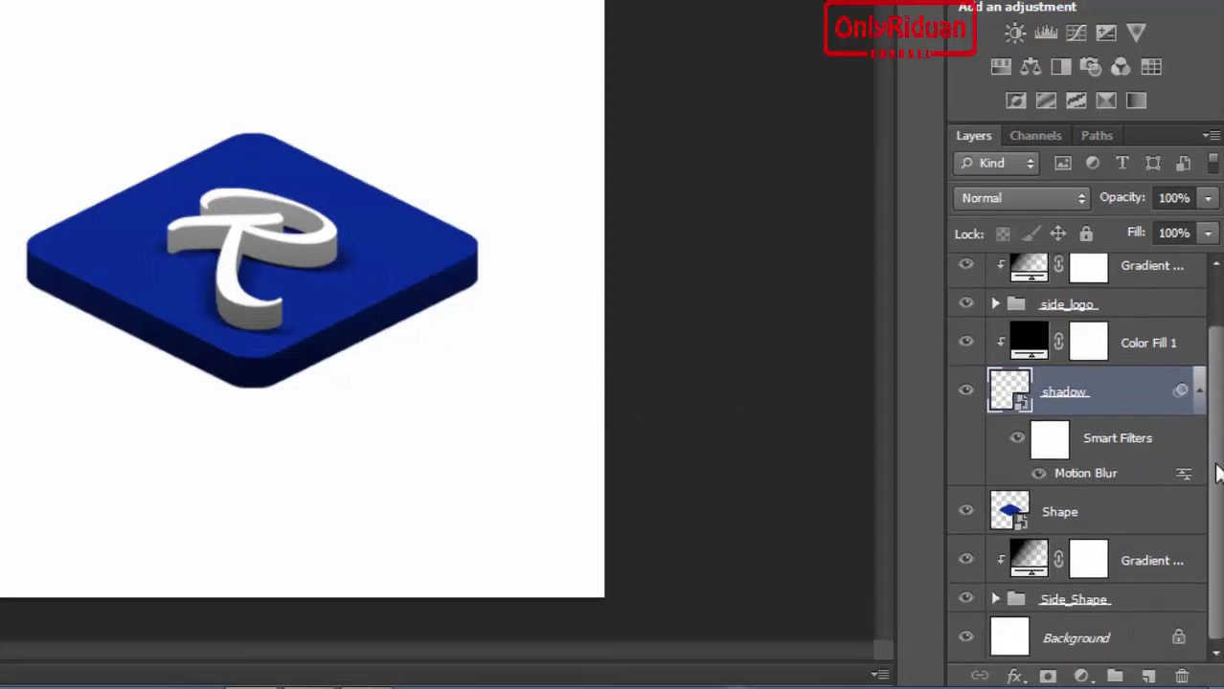
{"action": "left_click", "coordinate": [1072, 515]}
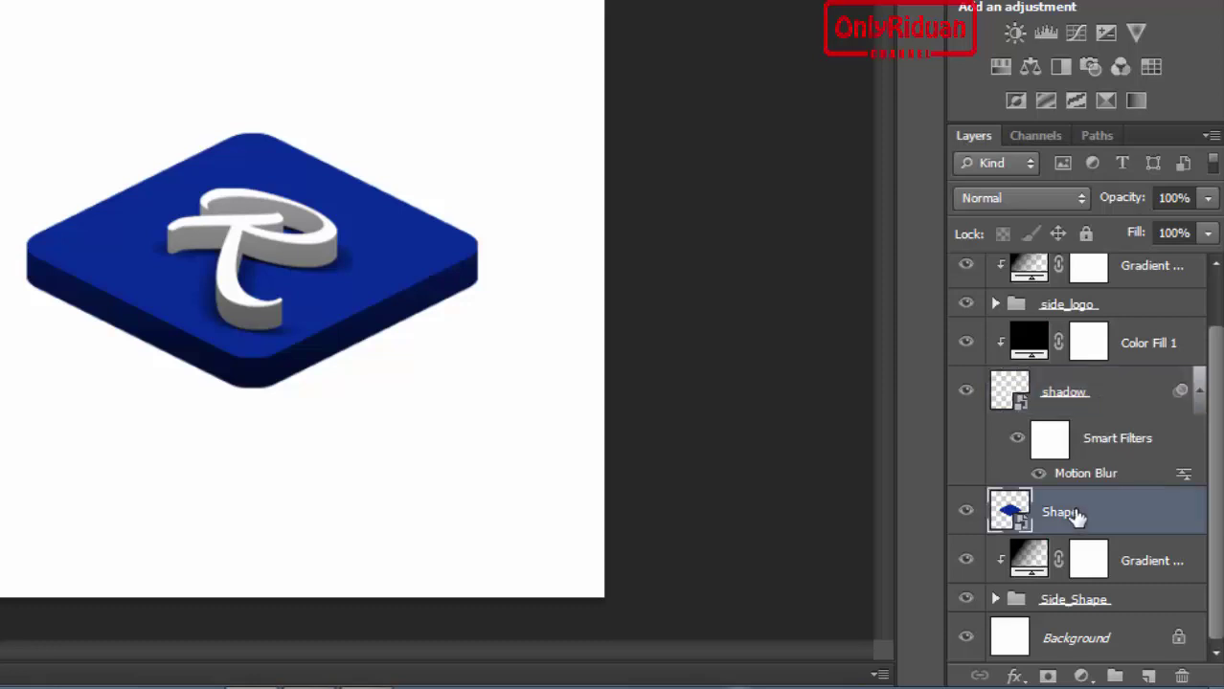
{"action": "key", "text": "alt"}
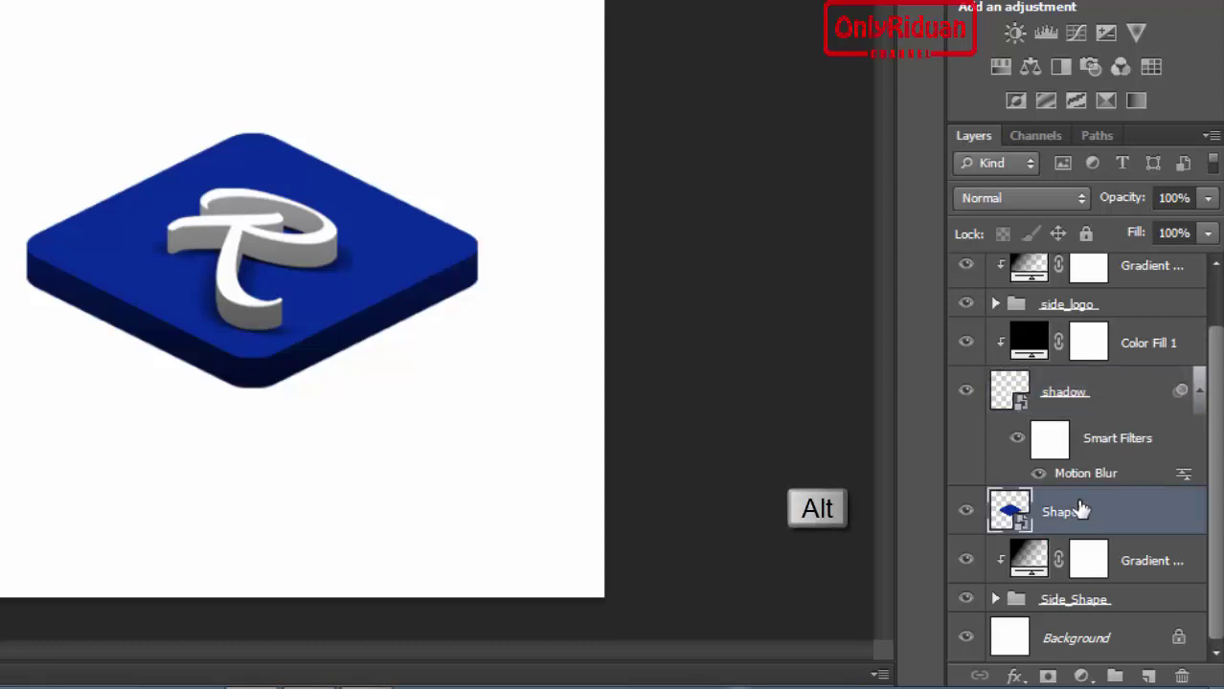
{"action": "left_click_drag", "start_coordinate": [1073, 514], "coordinate": [1055, 619]}
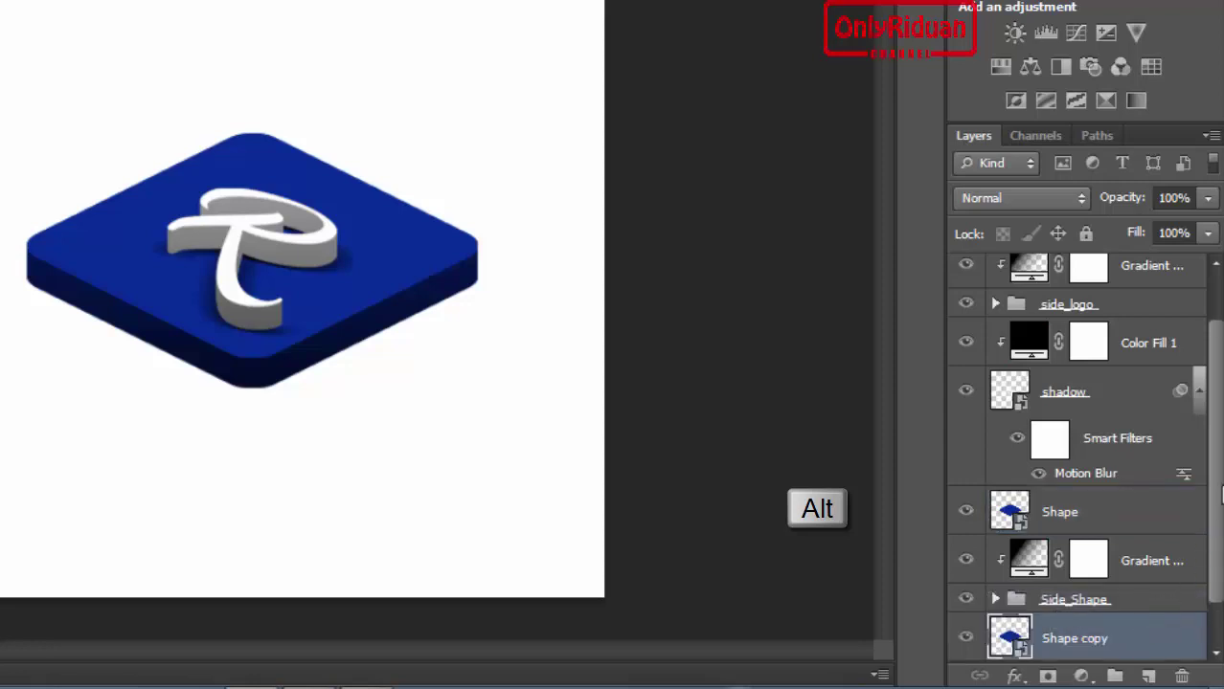
{"action": "scroll", "coordinate": [1214, 495], "scroll_direction": "down", "scroll_amount": 1}
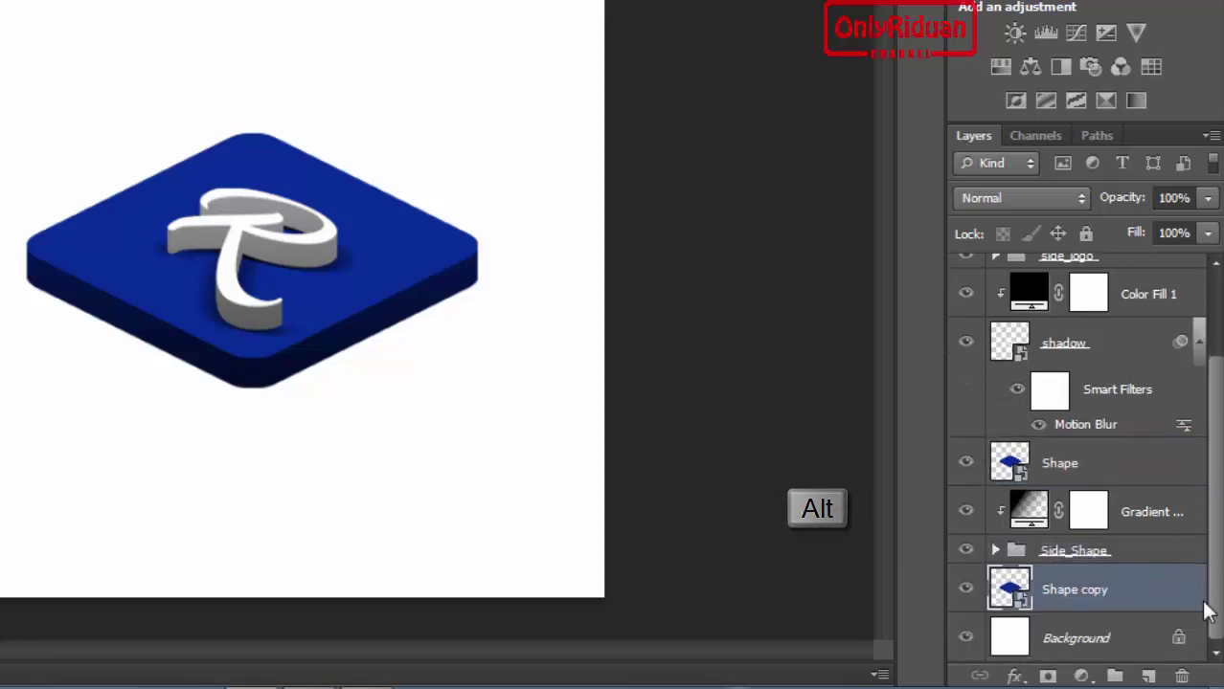
{"action": "double_click", "coordinate": [1073, 590]}
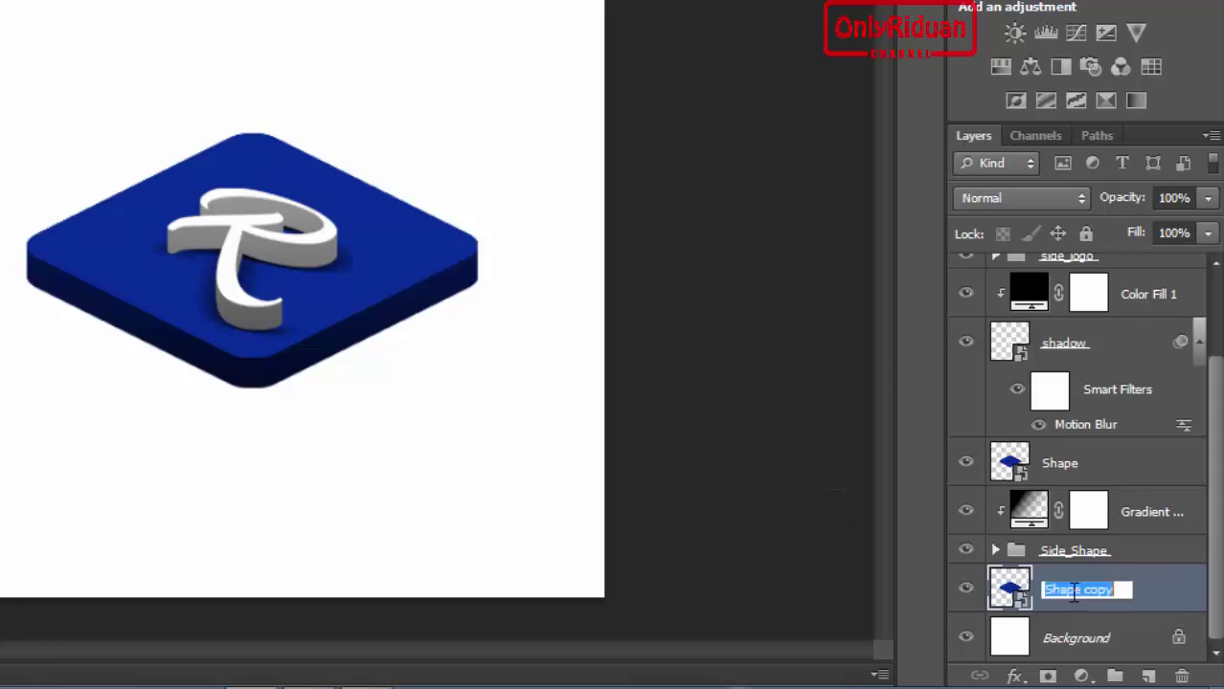
{"action": "type", "text": "shadow shape"}
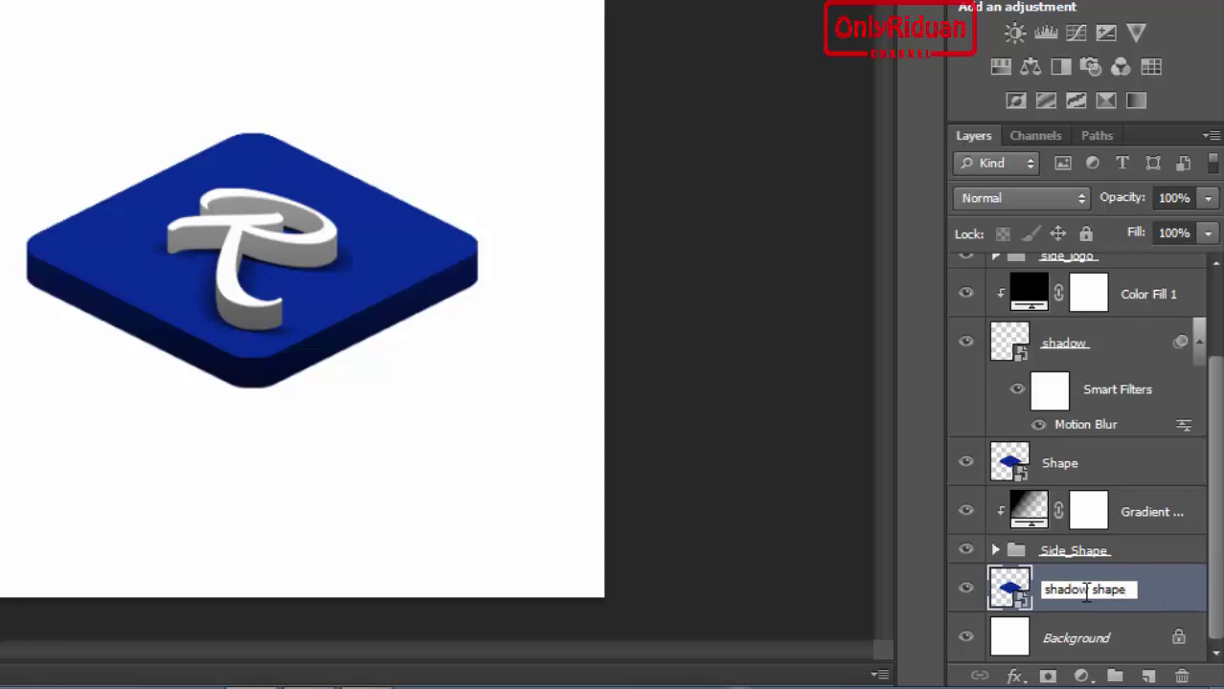
{"action": "key", "text": "Return"}
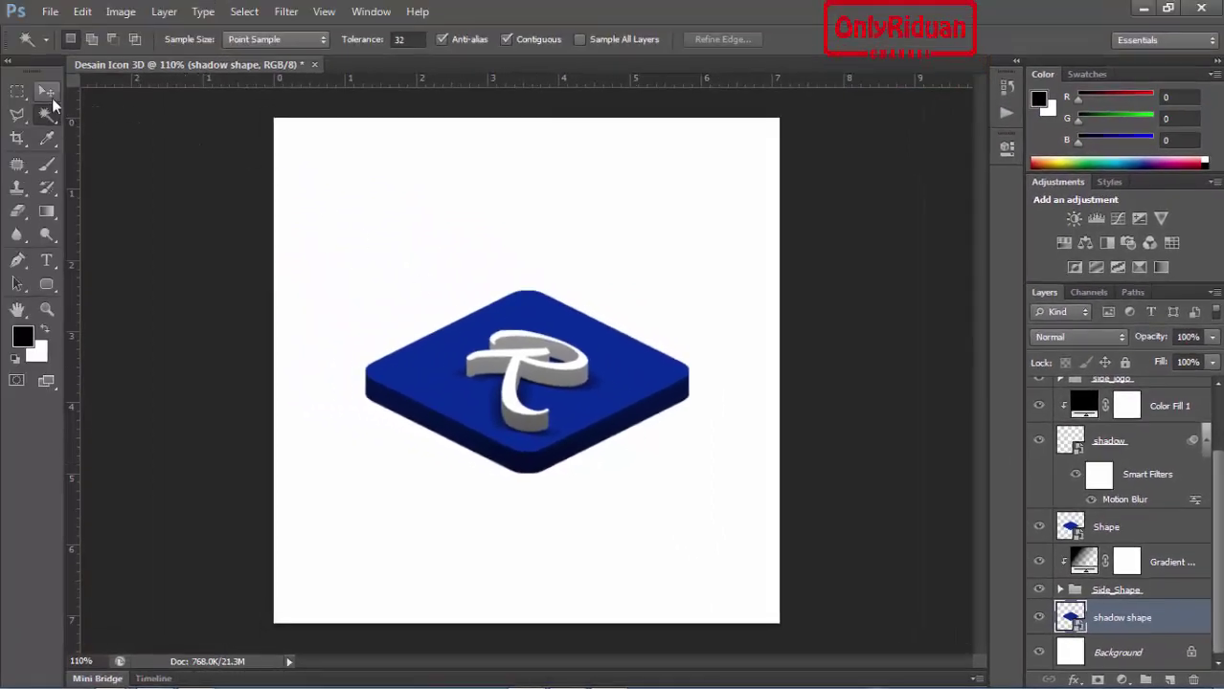
Move the shadow shape layer downward beneath the icon with the Move tool.
{"action": "left_click", "coordinate": [47, 90]}
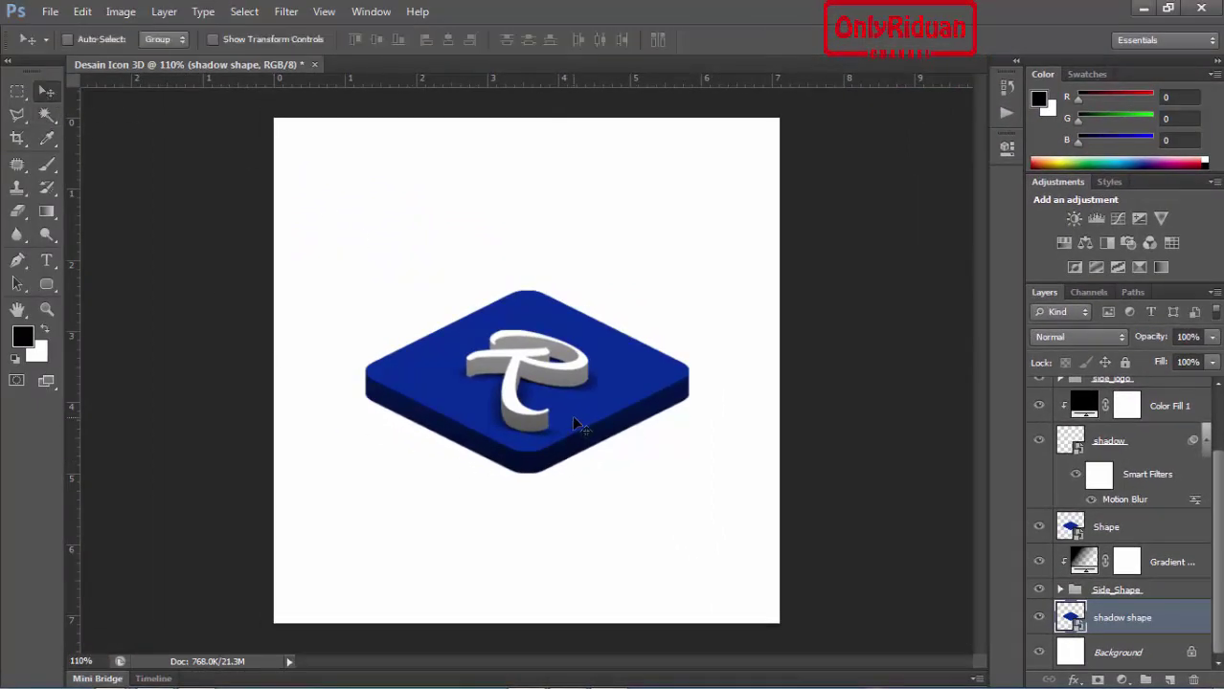
{"action": "left_click_drag", "start_coordinate": [572, 417], "coordinate": [580, 449]}
{"action": "left_click_drag", "start_coordinate": [587, 458], "coordinate": [582, 466]}
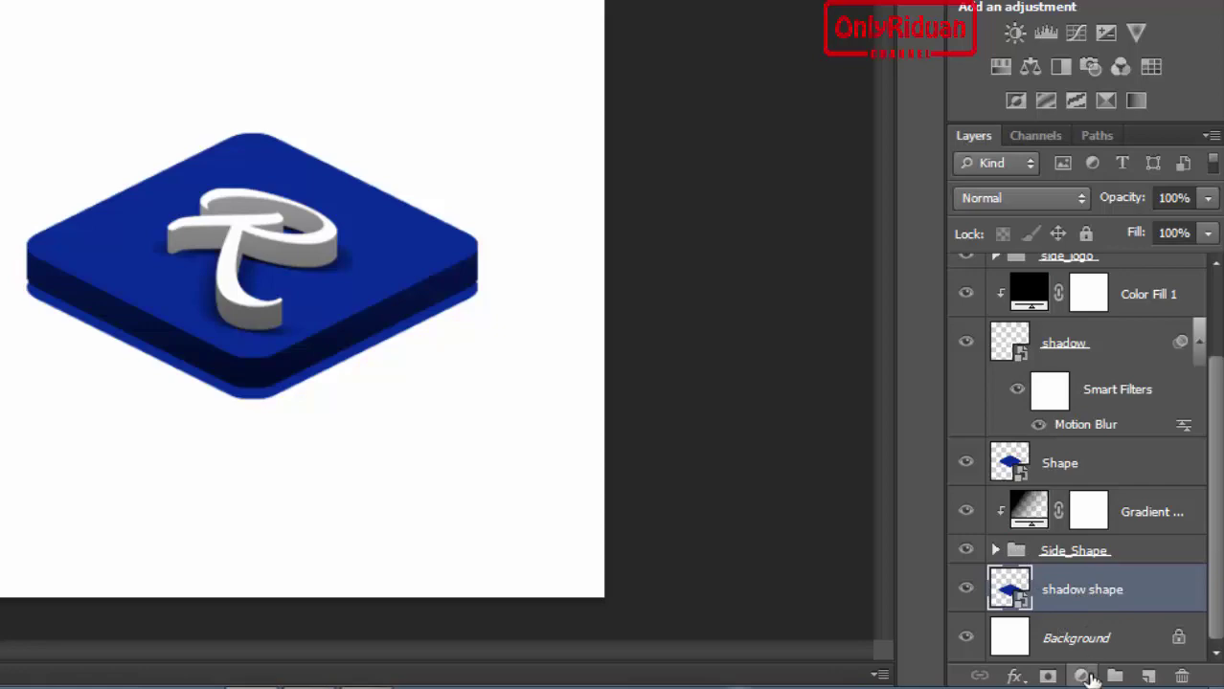
Add a black Solid Color fill clipped to the shadow shape layer.
{"action": "left_click", "coordinate": [1081, 676]}
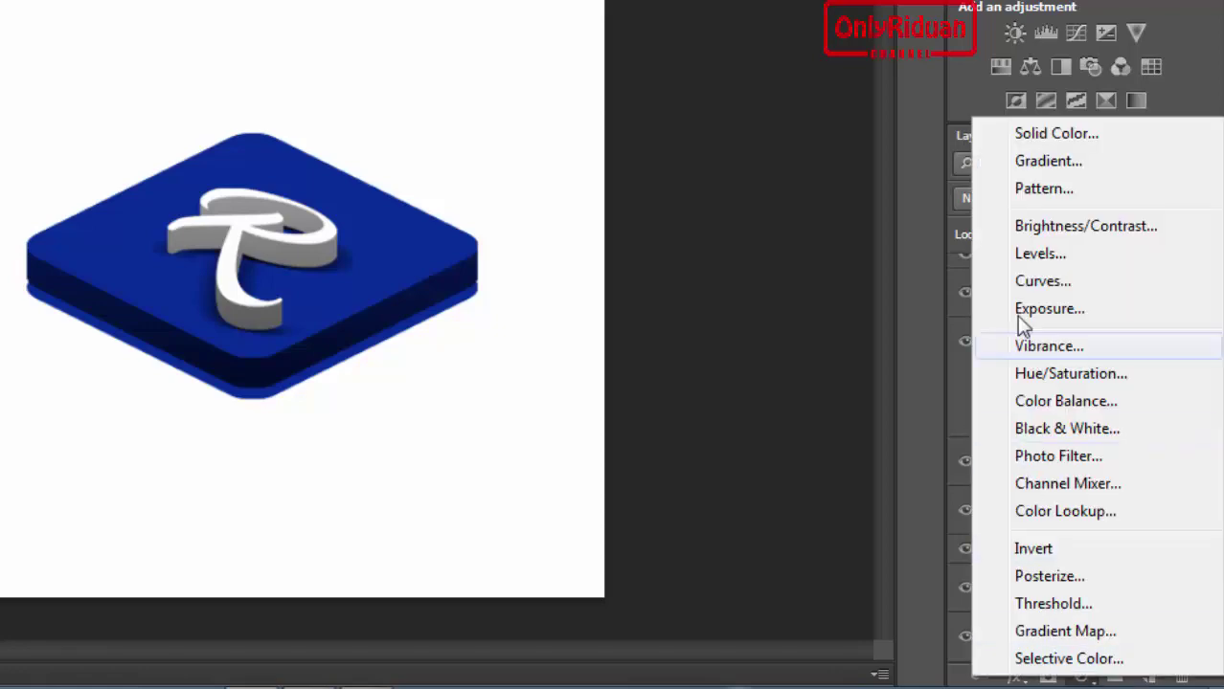
{"action": "left_click", "coordinate": [1054, 134]}
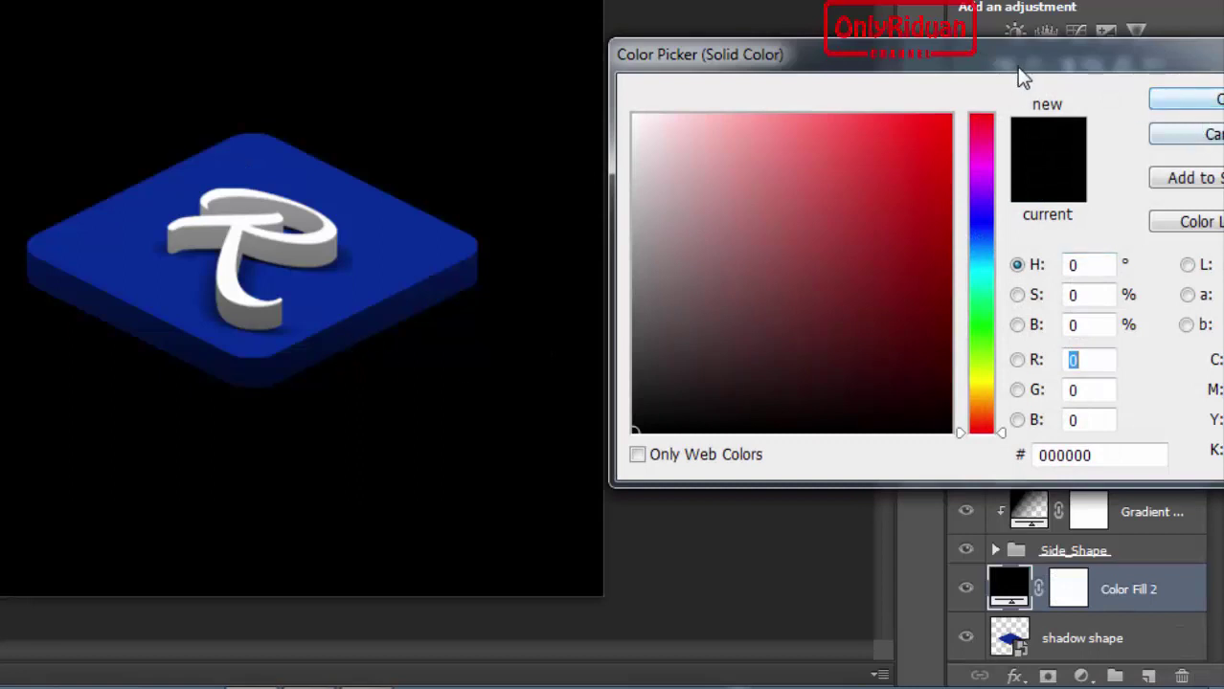
{"action": "left_click_drag", "start_coordinate": [1019, 55], "coordinate": [773, 55]}
{"action": "left_click", "coordinate": [975, 99]}
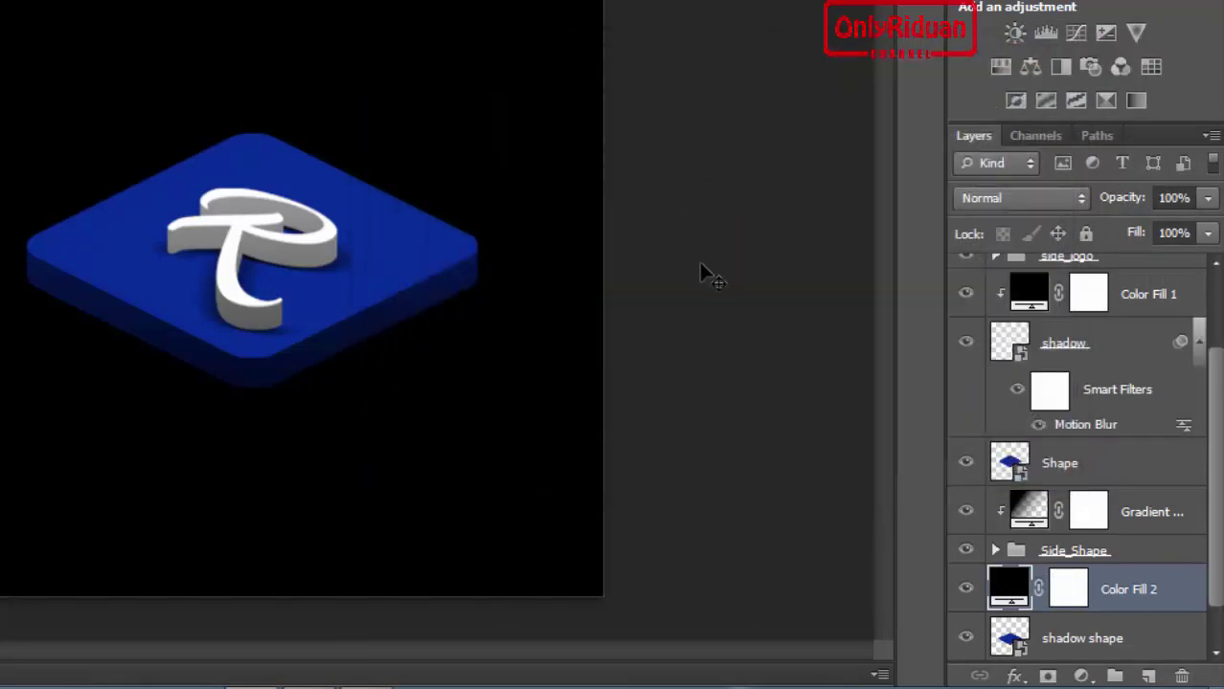
{"action": "left_click_drag", "start_coordinate": [1212, 472], "coordinate": [1217, 555]}
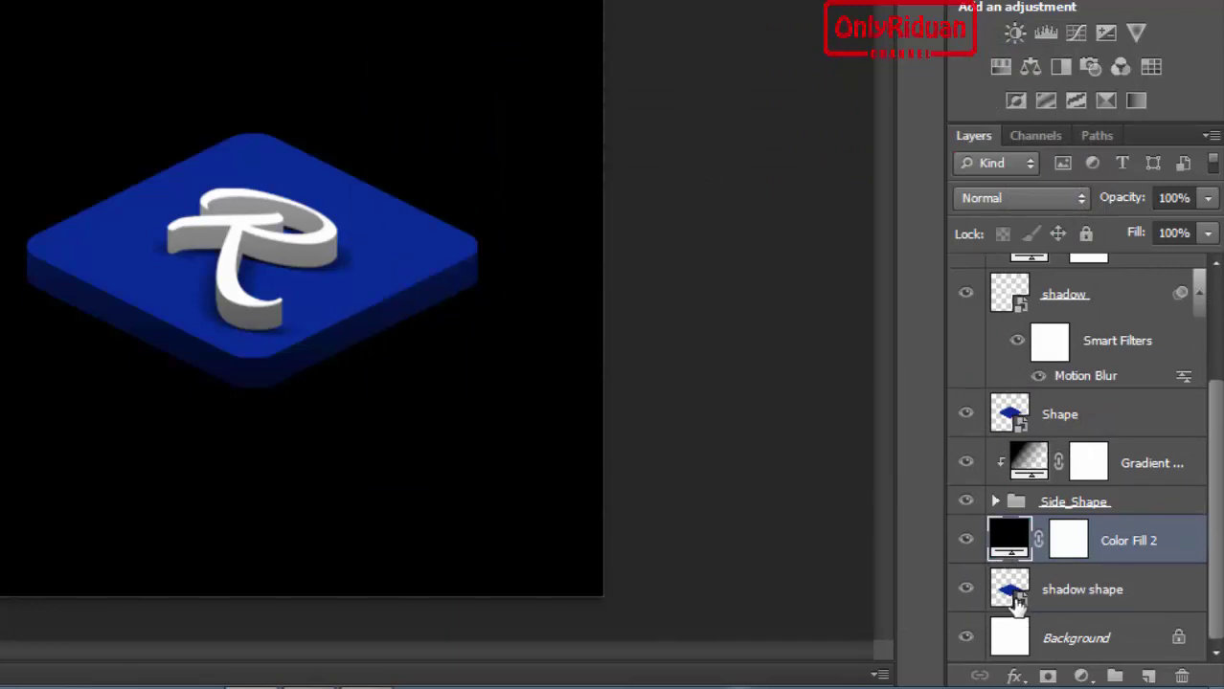
{"action": "key", "text": "alt"}
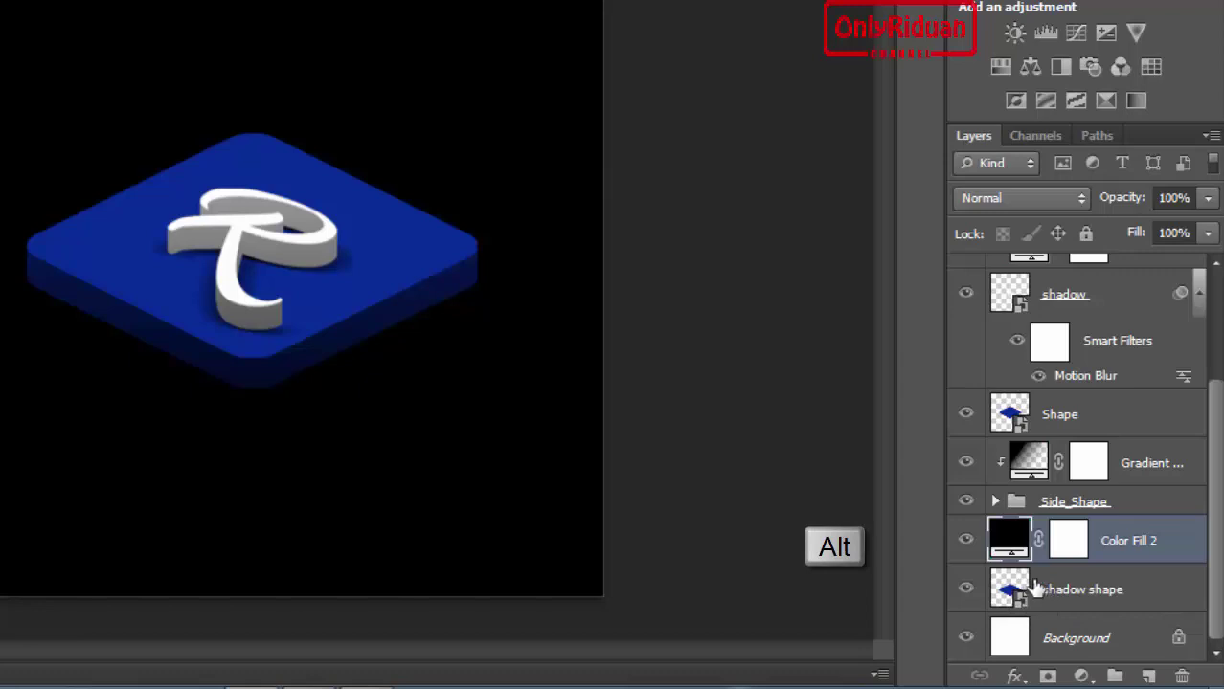
{"action": "left_click", "coordinate": [1017, 556], "text": "alt"}
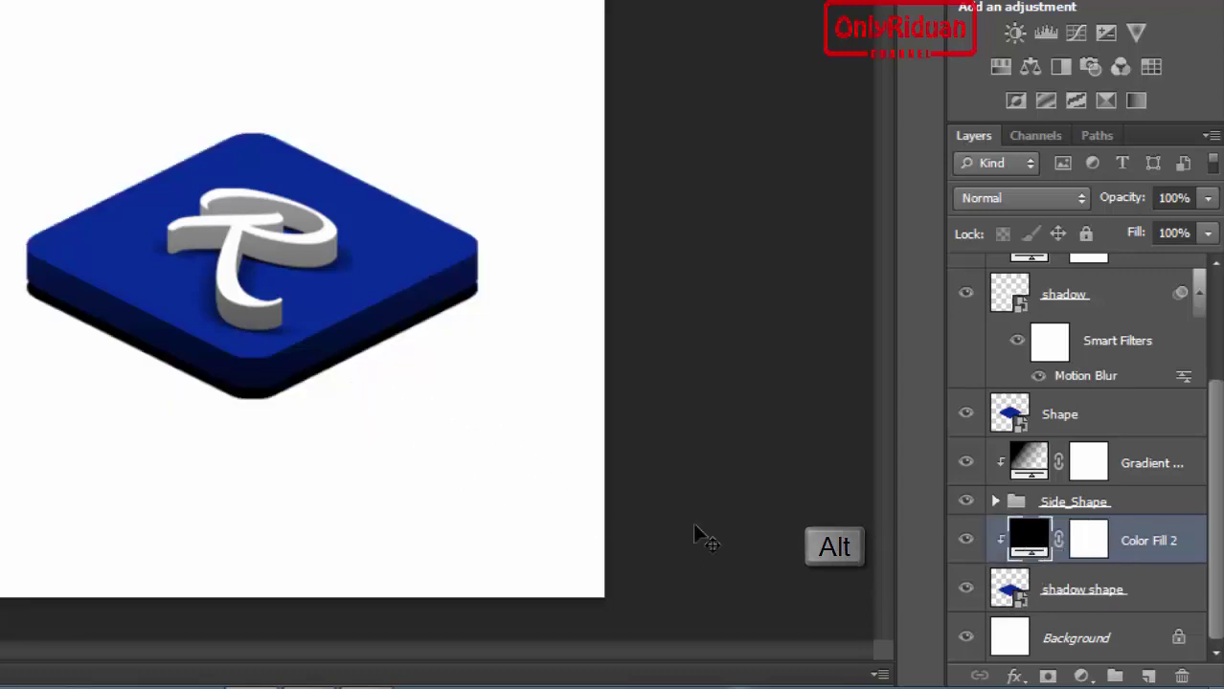
Nudge the shadow shape with arrow keys so a thin dark edge shows below the slab.
{"action": "left_click", "coordinate": [1086, 598]}
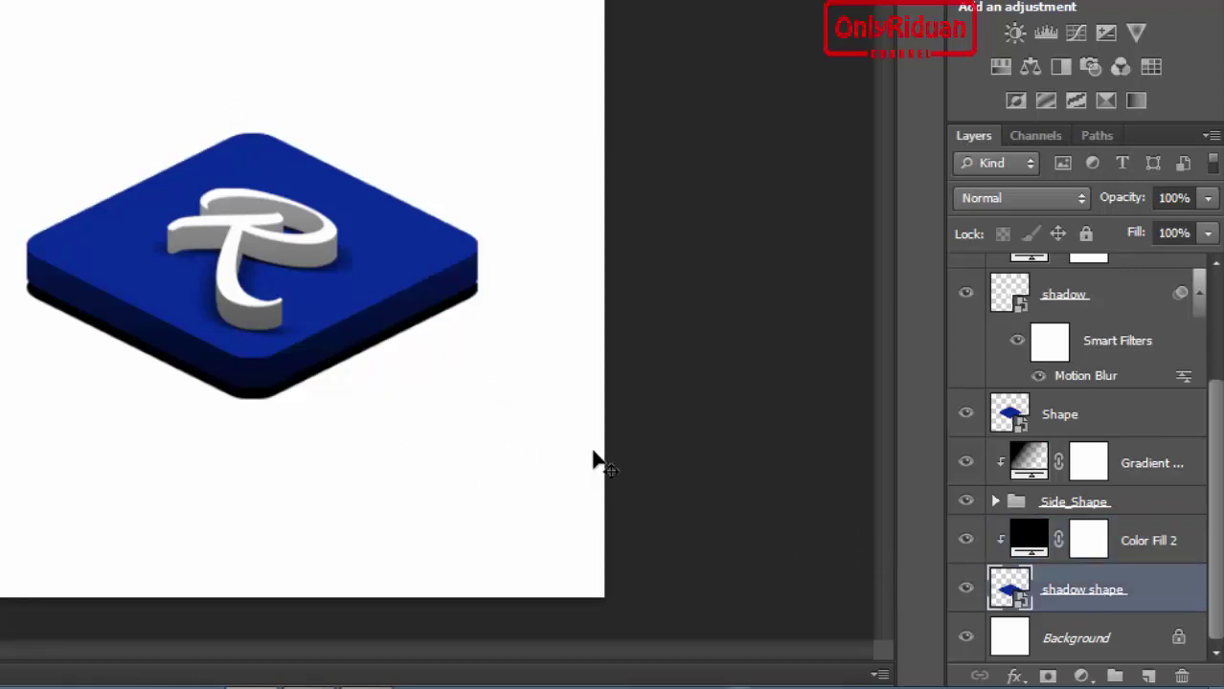
{"action": "key", "text": "Up"}
{"action": "key", "text": "Up"}
{"action": "key", "text": "Up"}
{"action": "key", "text": "Up"}
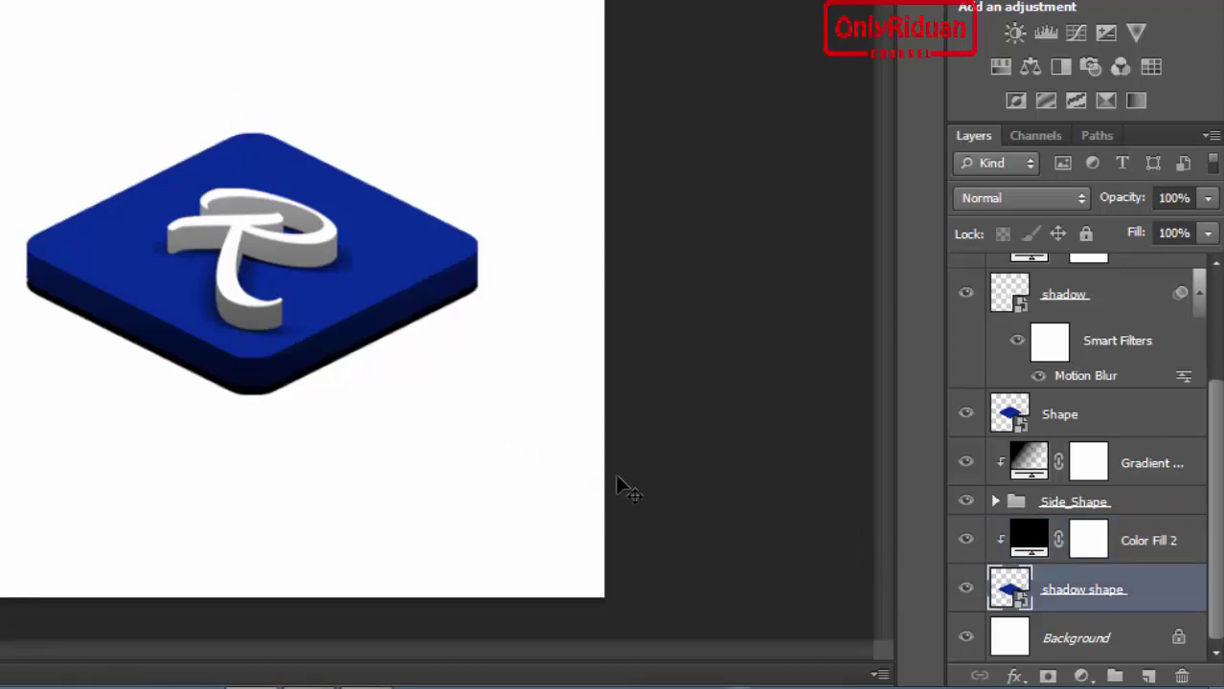
{"action": "key", "text": "Up"}
{"action": "key", "text": "Up"}
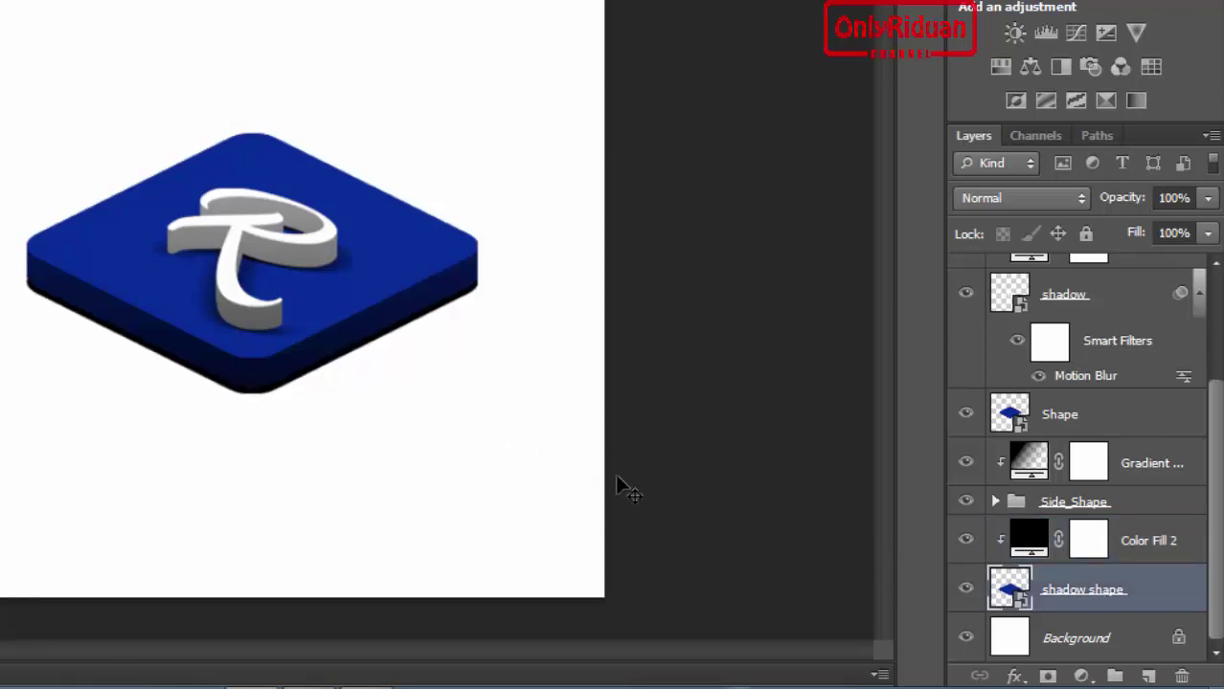
{"action": "key", "text": "Down"}
{"action": "key", "text": "Down"}
{"action": "key", "text": "Up"}
{"action": "key", "text": "Up"}
{"action": "key", "text": "Up"}
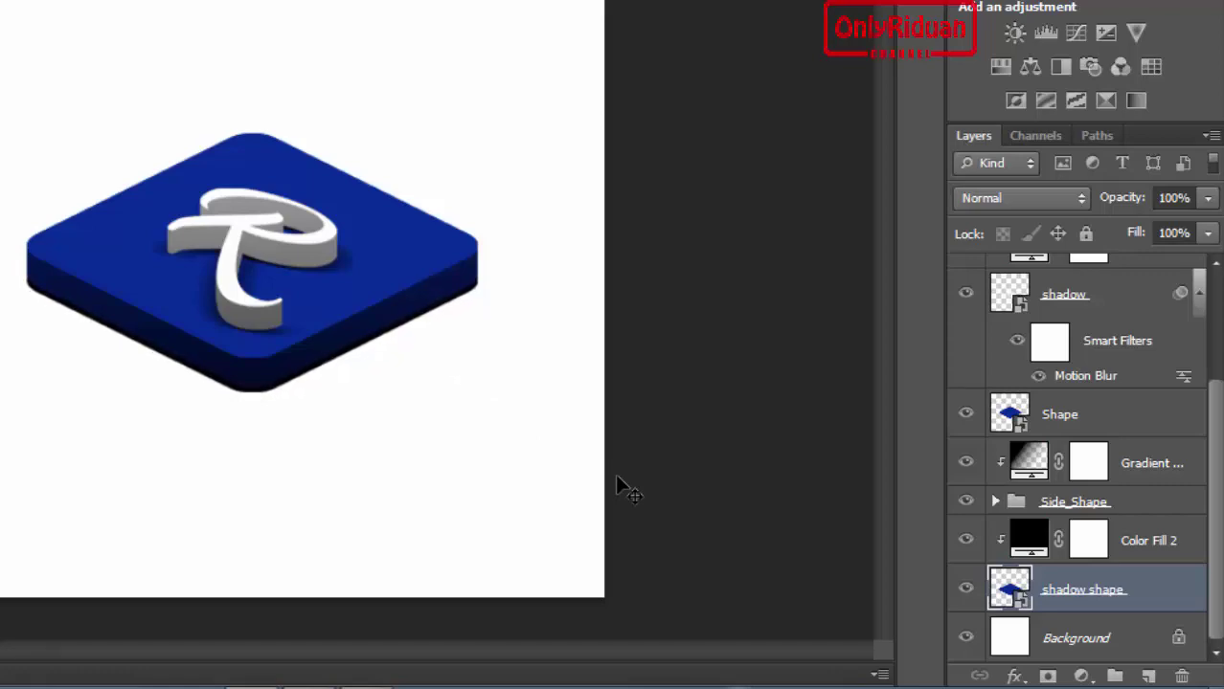
{"action": "key", "text": "Down"}
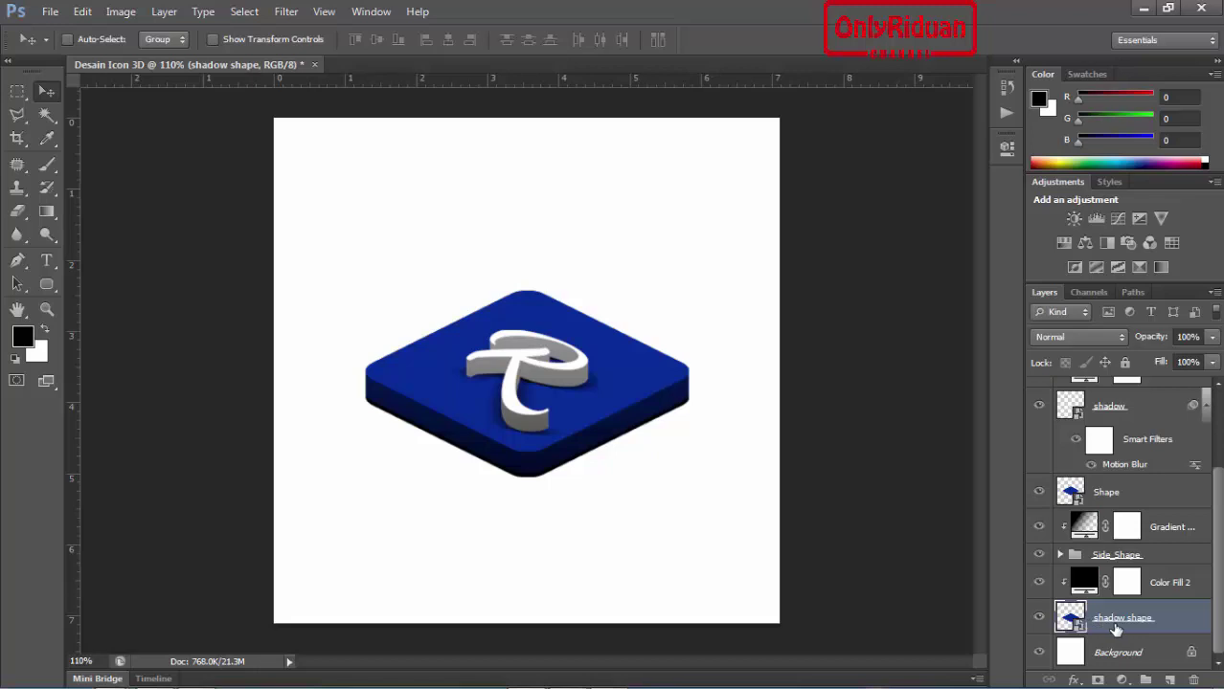
Apply a Motion Blur smart filter to the shadow shape layer.
{"action": "left_click", "coordinate": [286, 11]}
{"action": "mouse_move", "coordinate": [383, 192]}
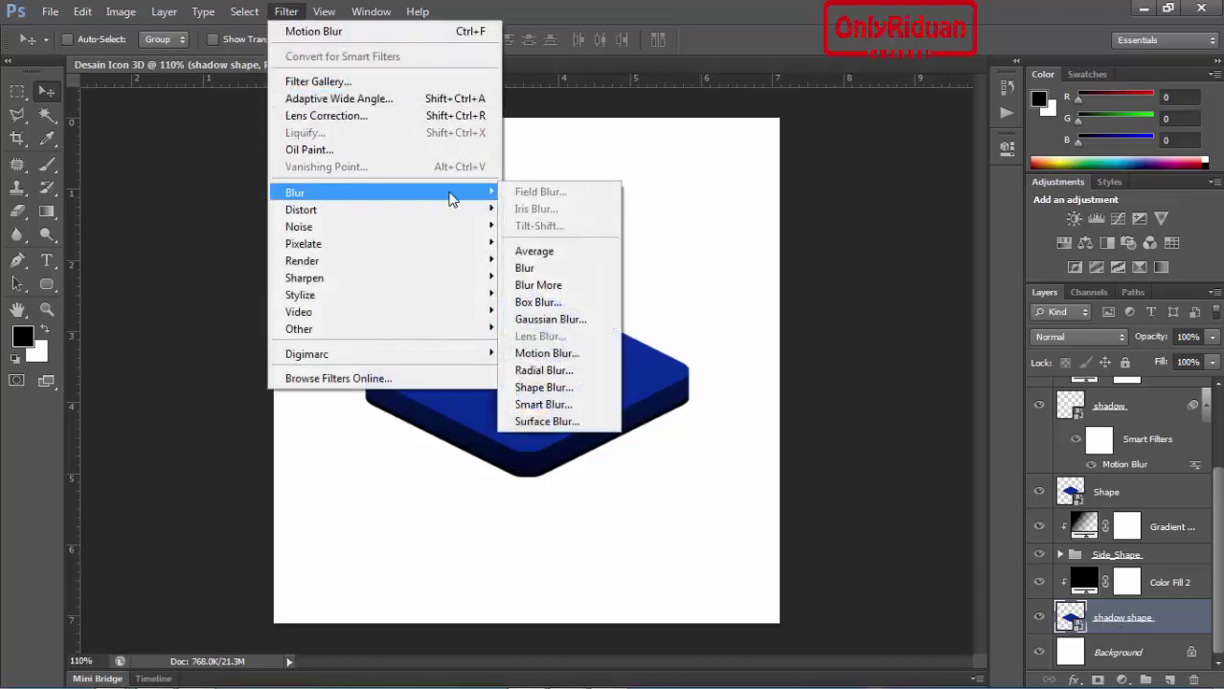
{"action": "left_click", "coordinate": [562, 353]}
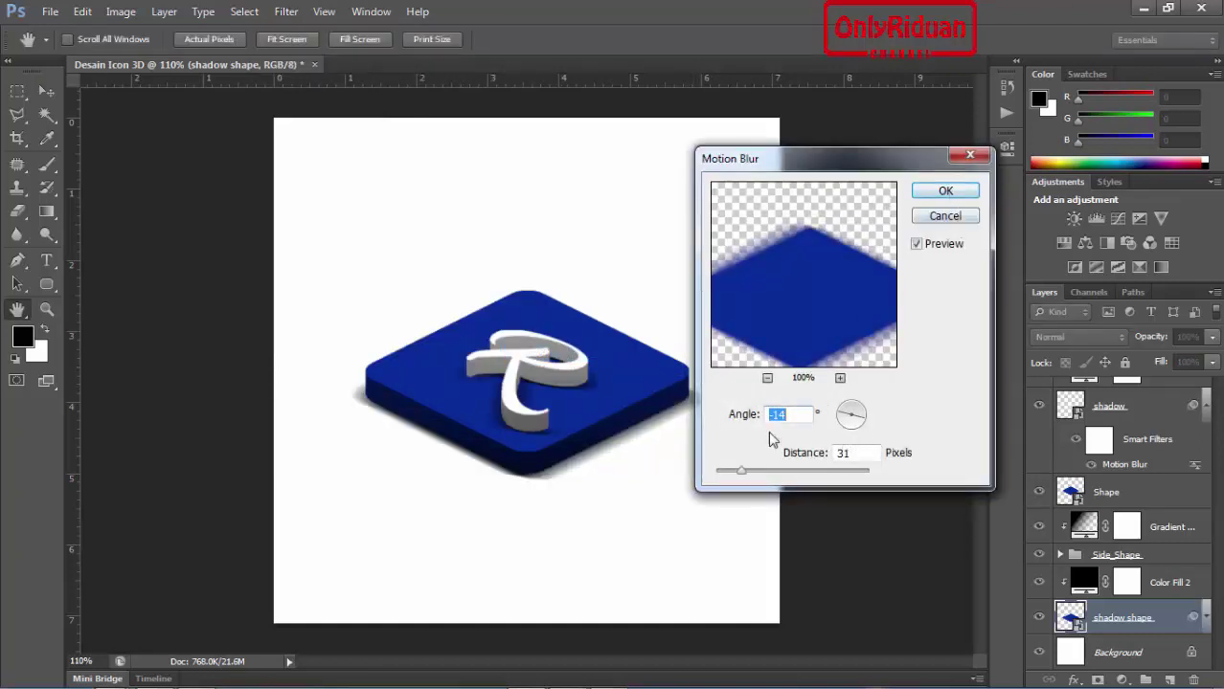
{"action": "left_click", "coordinate": [946, 191]}
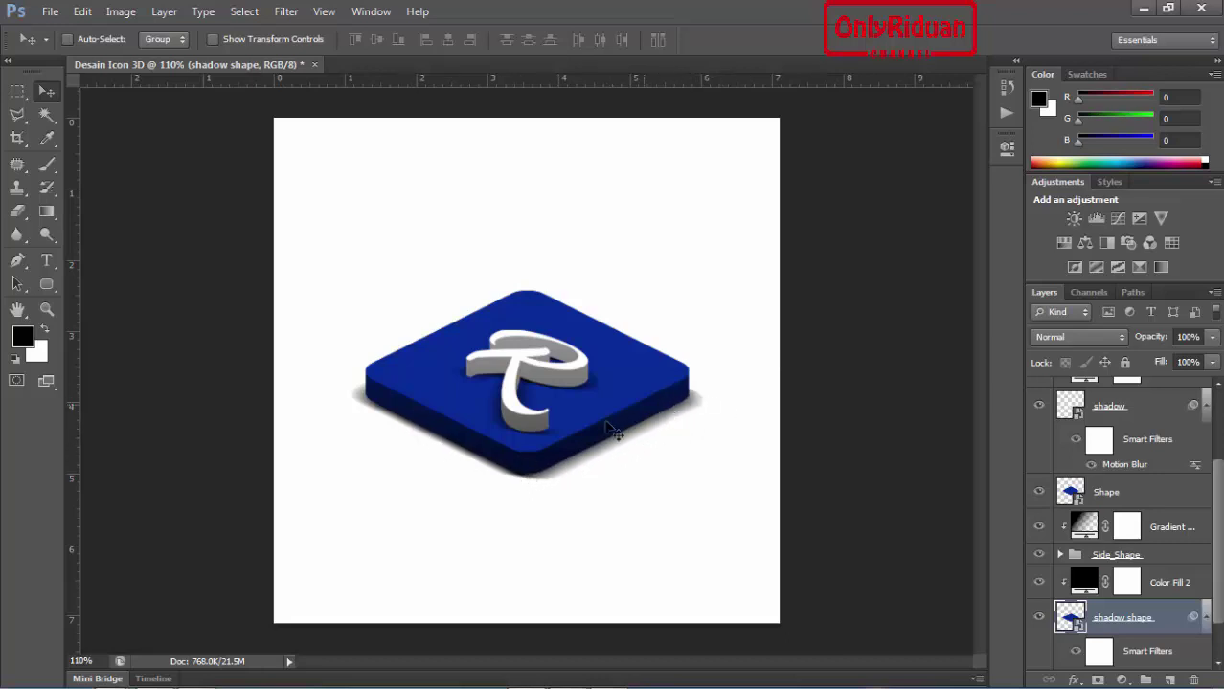
{"action": "scroll", "coordinate": [1219, 514], "scroll_direction": "up", "scroll_amount": 3}
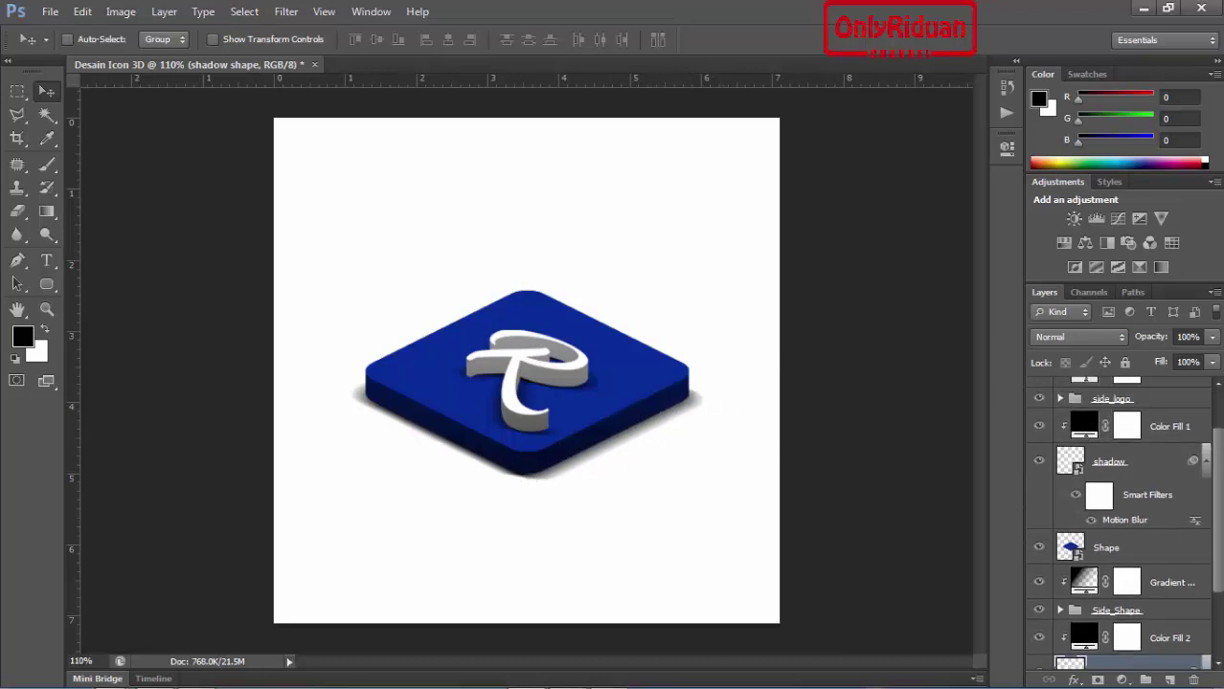
{"action": "scroll", "coordinate": [1111, 563], "scroll_direction": "down", "scroll_amount": 1}
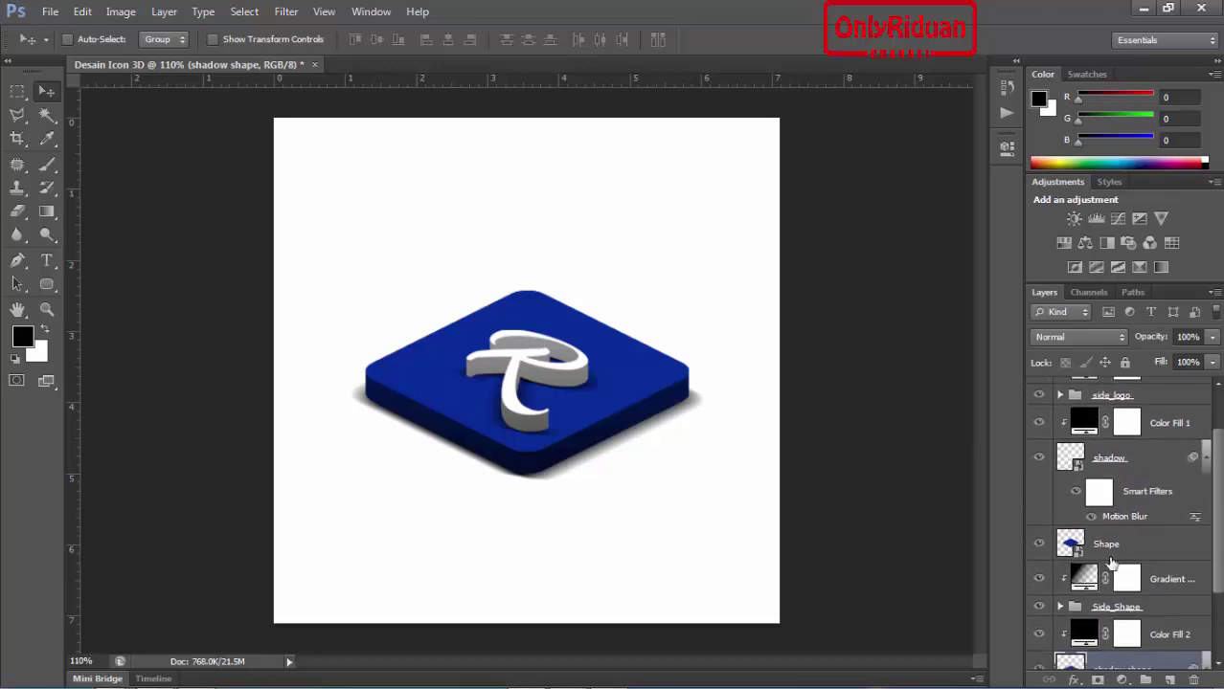
Add a grey #979797 colour stop at 50% in the side Gradient Fill's gradient.
{"action": "double_click", "coordinate": [1082, 579]}
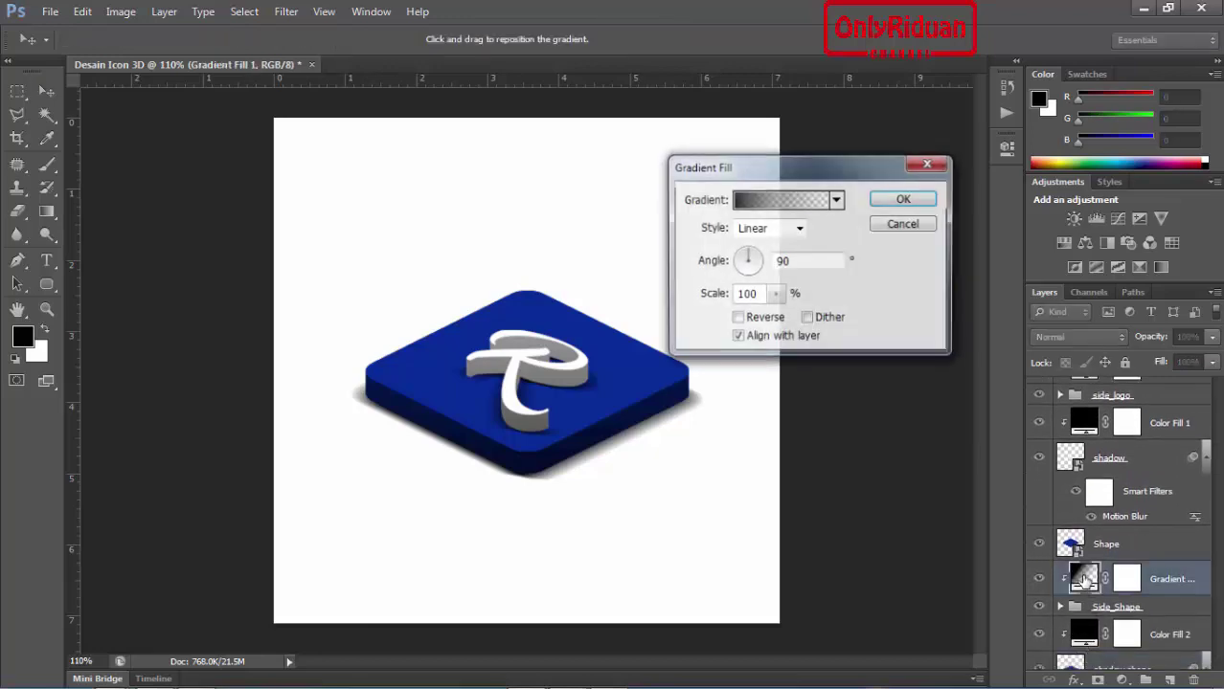
{"action": "left_click", "coordinate": [775, 201]}
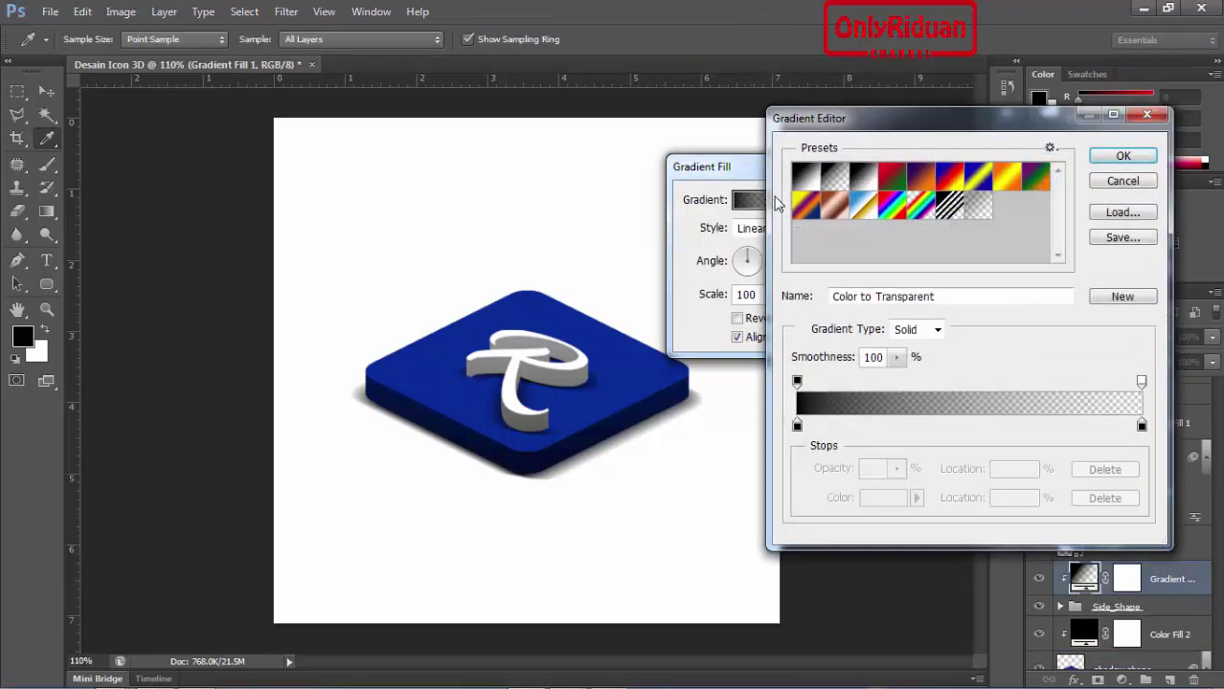
{"action": "left_click", "coordinate": [972, 423]}
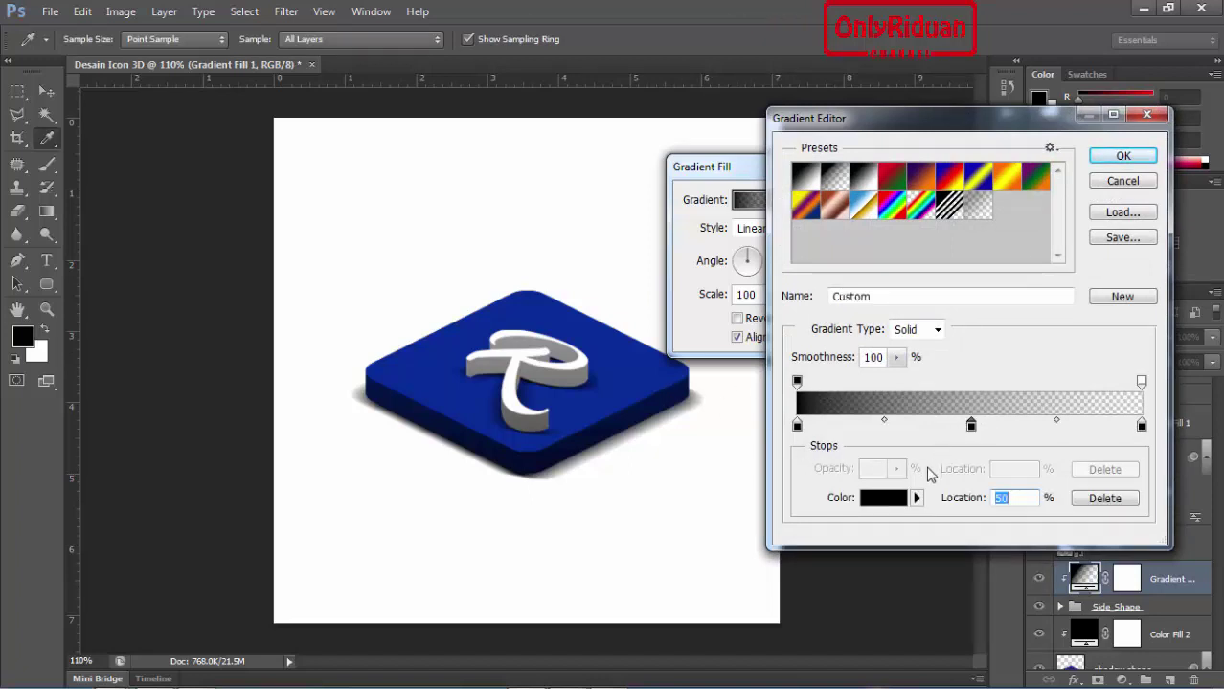
{"action": "left_click", "coordinate": [916, 498]}
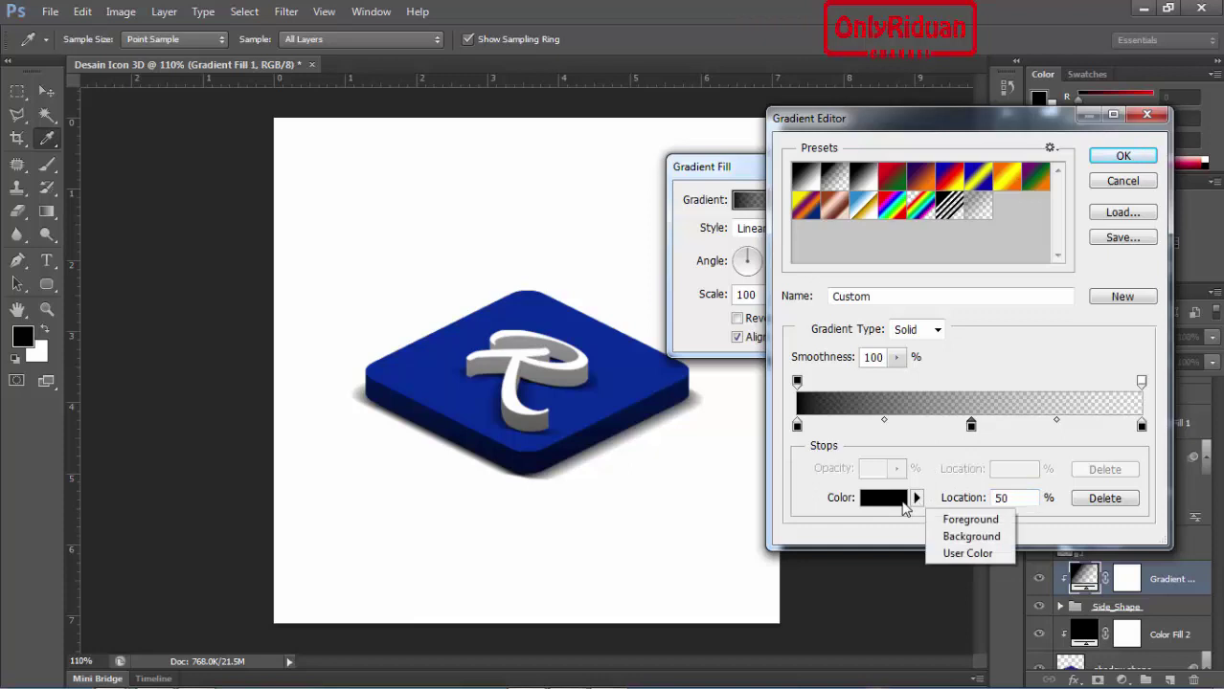
{"action": "left_click", "coordinate": [892, 506]}
{"action": "mouse_move", "coordinate": [694, 391]}
{"action": "left_mouse_down"}
{"action": "mouse_move", "coordinate": [629, 336]}
{"action": "mouse_move", "coordinate": [618, 367]}
{"action": "left_mouse_up"}
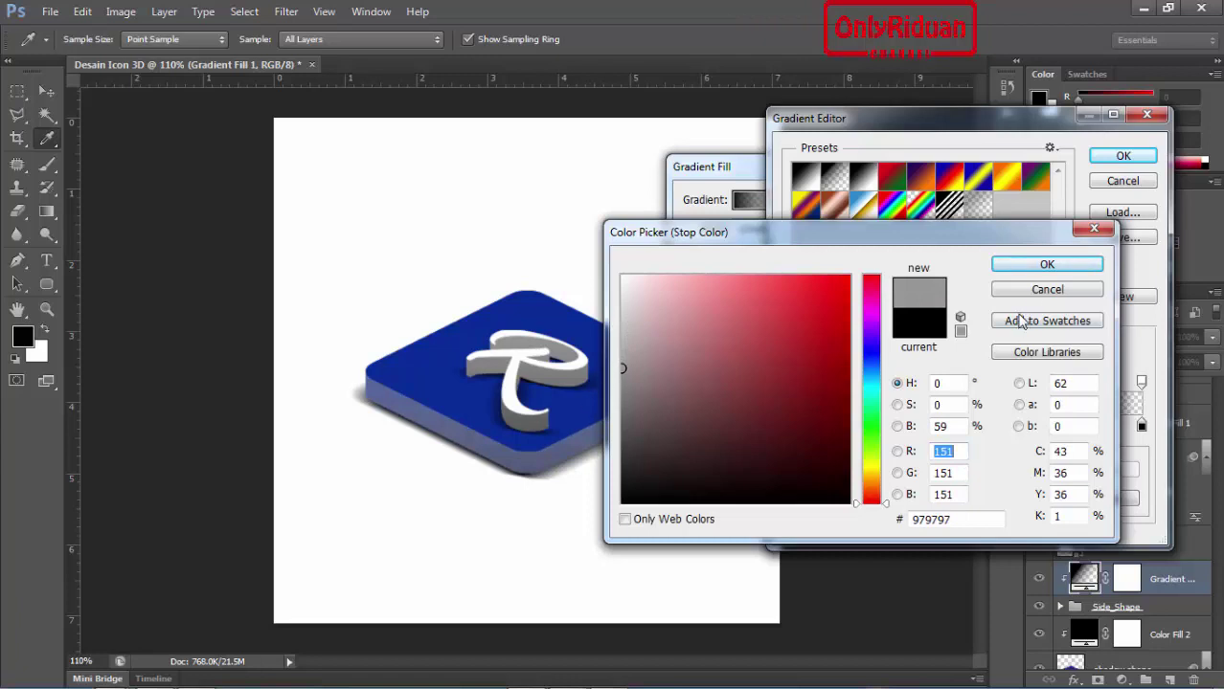
{"action": "left_click", "coordinate": [1047, 266]}
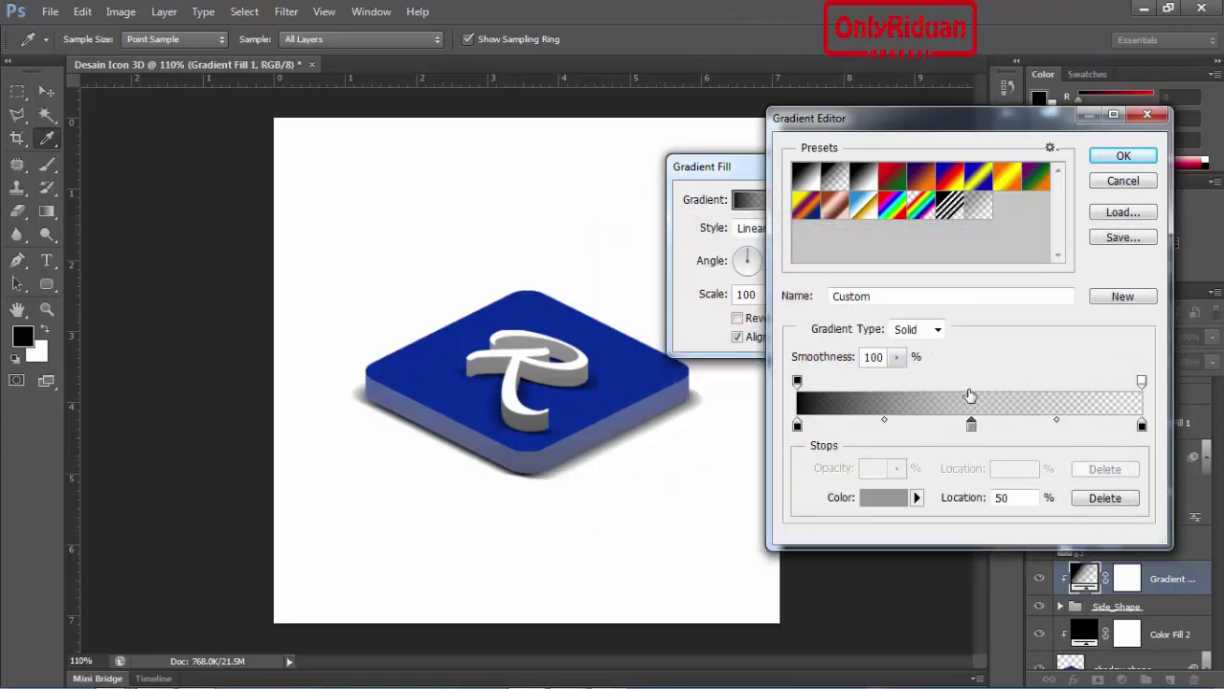
Add a lower-opacity 50% stop and set the gradient angle to about 3°.
{"action": "left_click", "coordinate": [968, 381]}
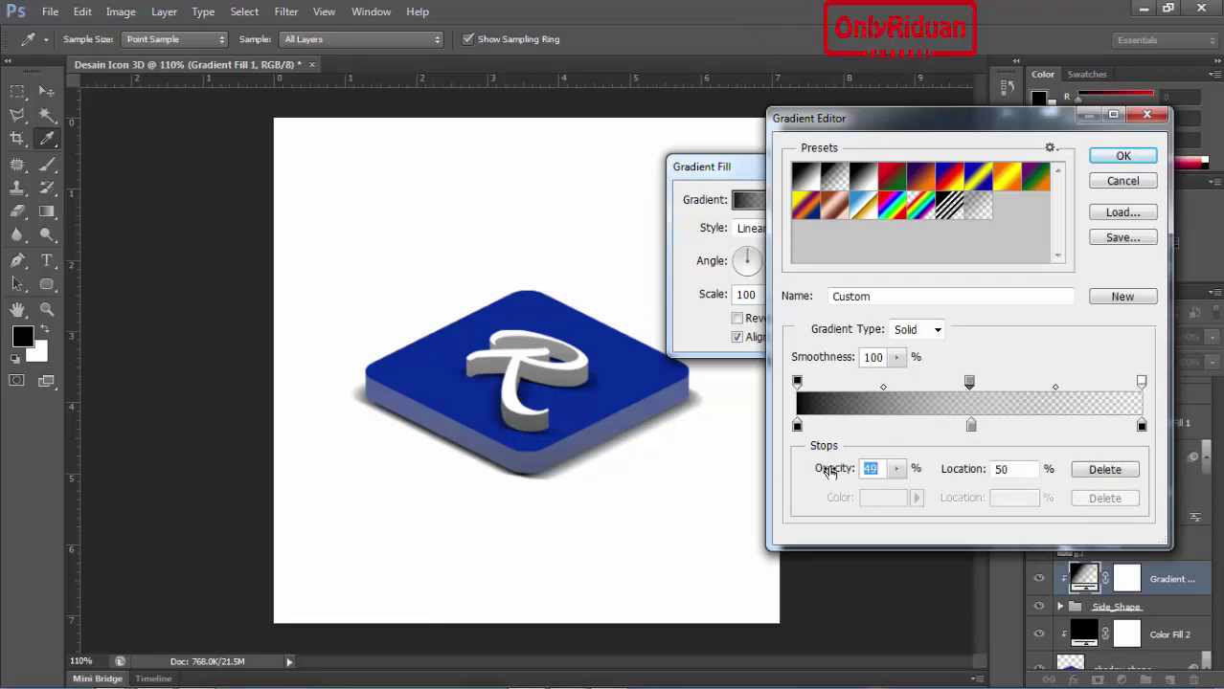
{"action": "left_click", "coordinate": [897, 468]}
{"action": "mouse_move", "coordinate": [896, 488]}
{"action": "left_mouse_down"}
{"action": "mouse_move", "coordinate": [877, 496]}
{"action": "mouse_move", "coordinate": [910, 506]}
{"action": "mouse_move", "coordinate": [899, 486]}
{"action": "left_mouse_up"}
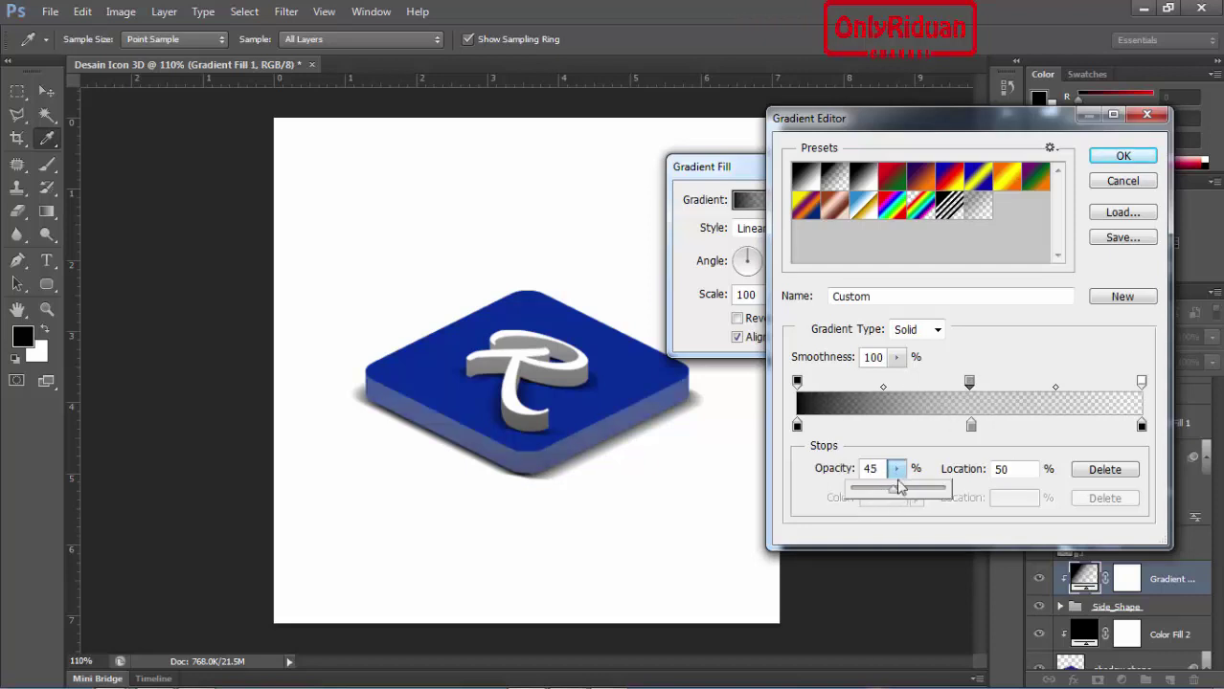
{"action": "left_click", "coordinate": [1123, 156]}
{"action": "left_click_drag", "start_coordinate": [743, 255], "coordinate": [764, 261]}
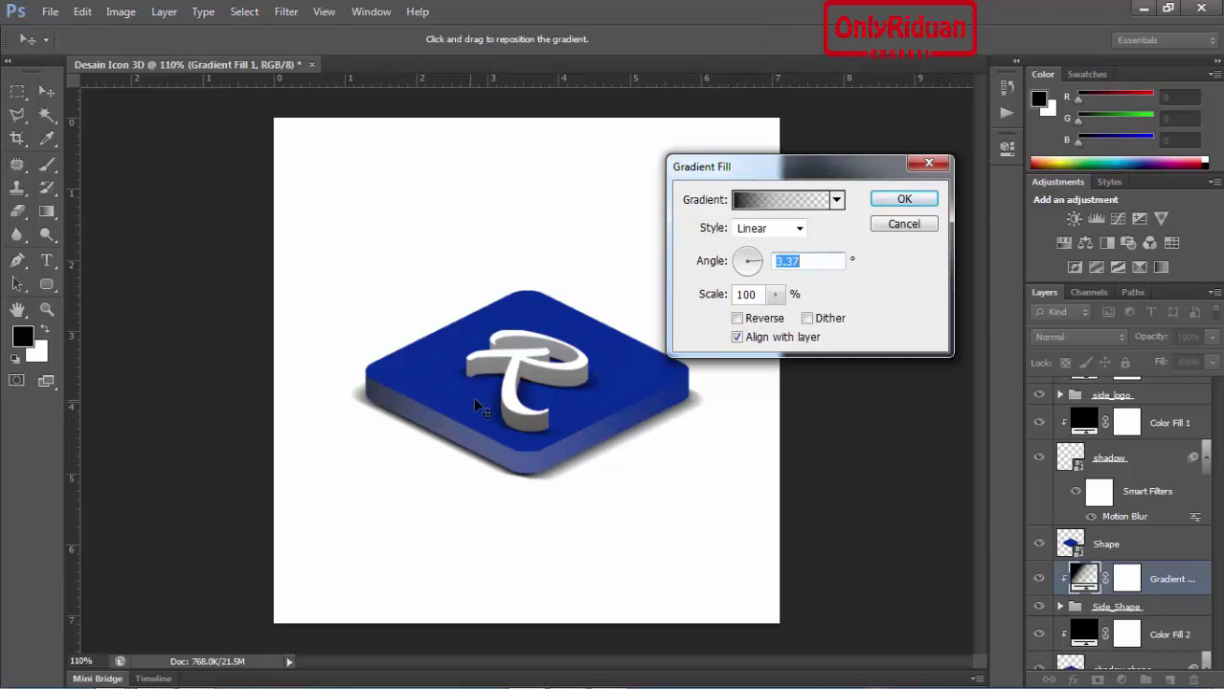
{"action": "left_click", "coordinate": [904, 199]}
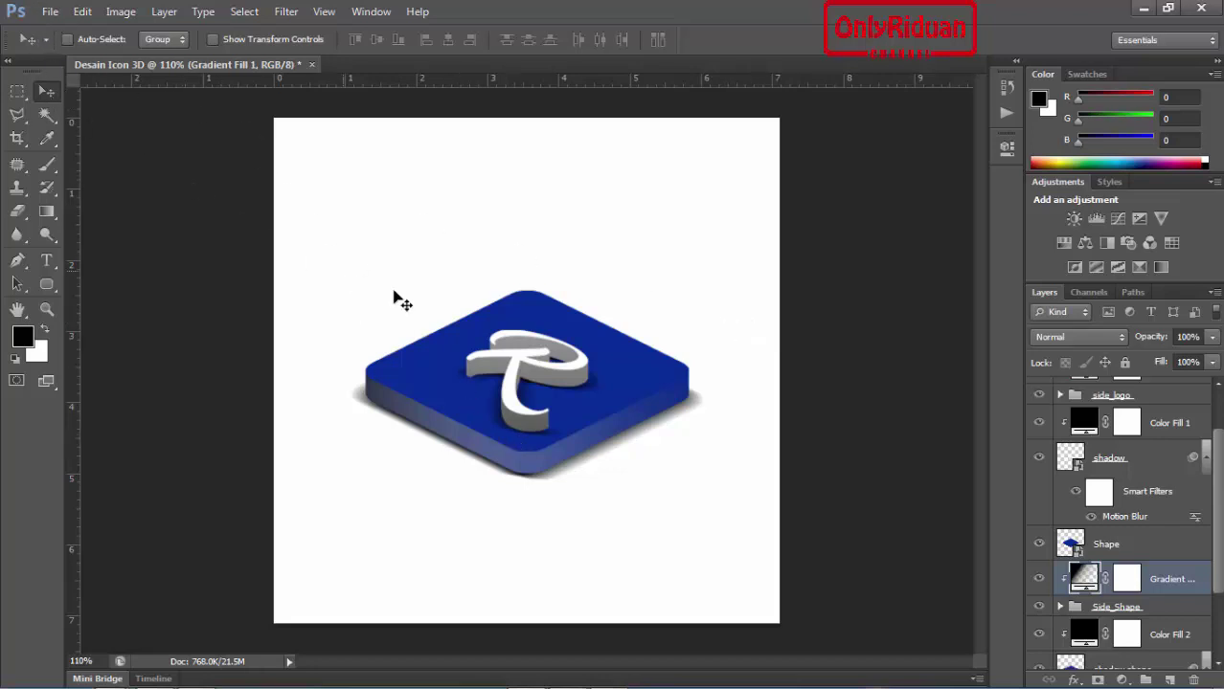
Open the FB.png image as a new document.
{"action": "left_click", "coordinate": [50, 11]}
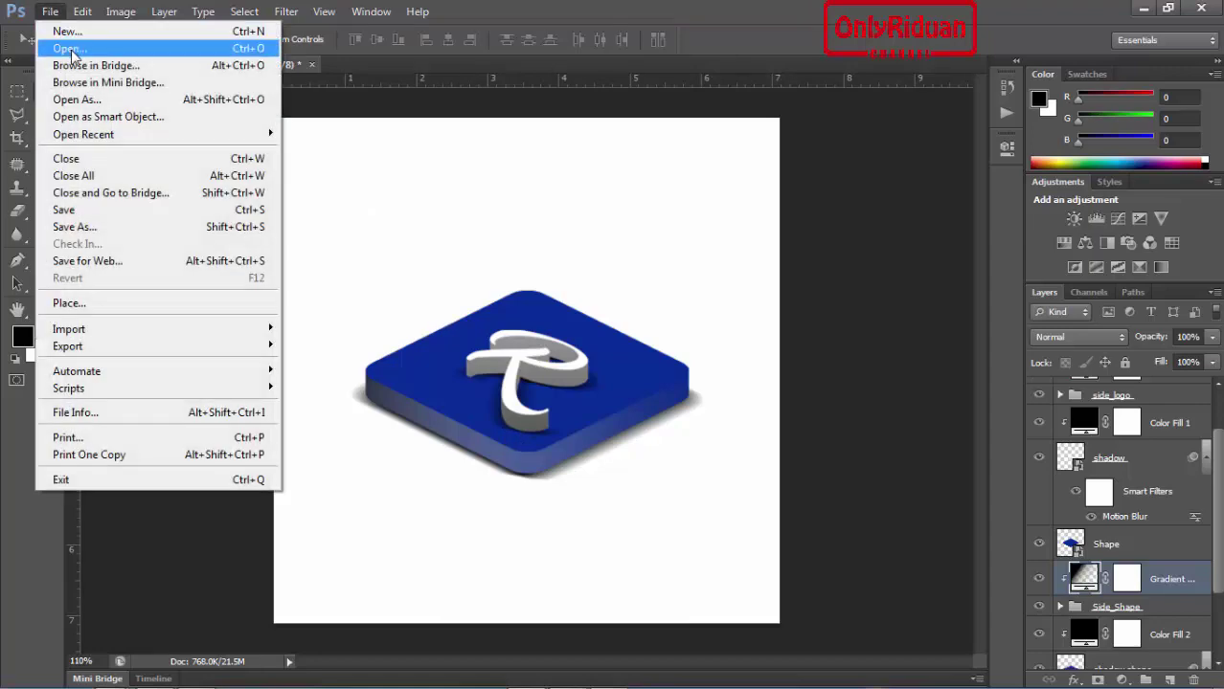
{"action": "left_click", "coordinate": [58, 46]}
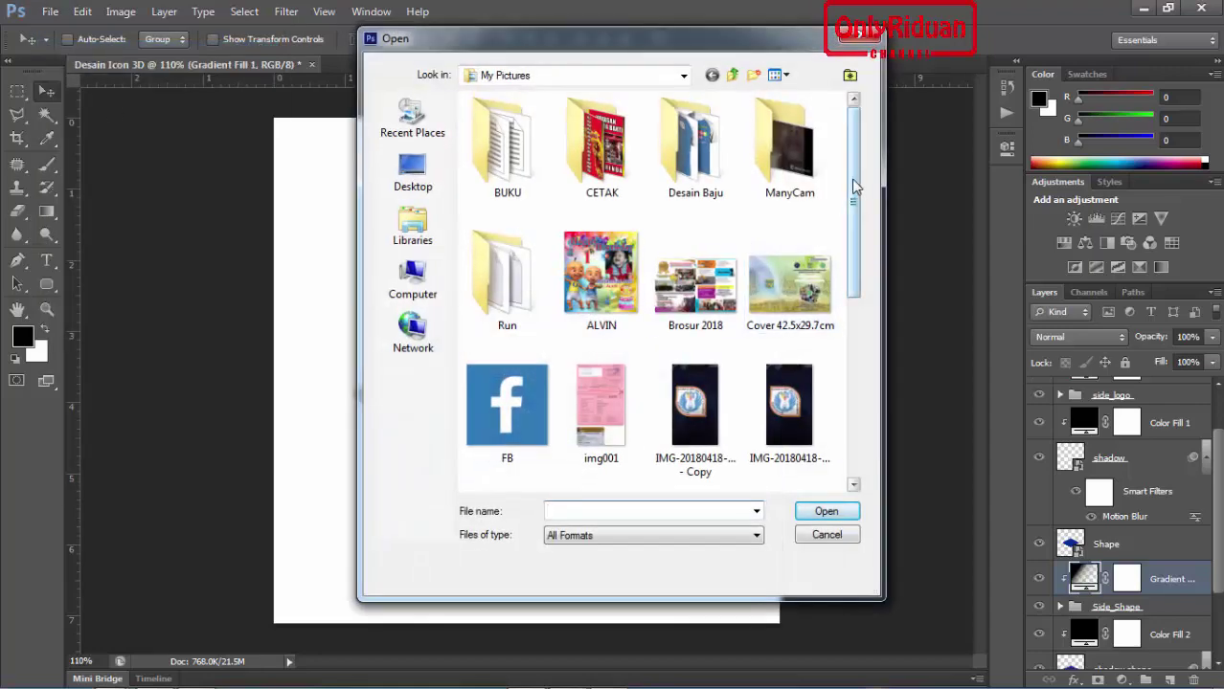
{"action": "left_click_drag", "start_coordinate": [852, 196], "coordinate": [852, 270]}
{"action": "left_click", "coordinate": [507, 273]}
{"action": "left_click", "coordinate": [821, 511]}
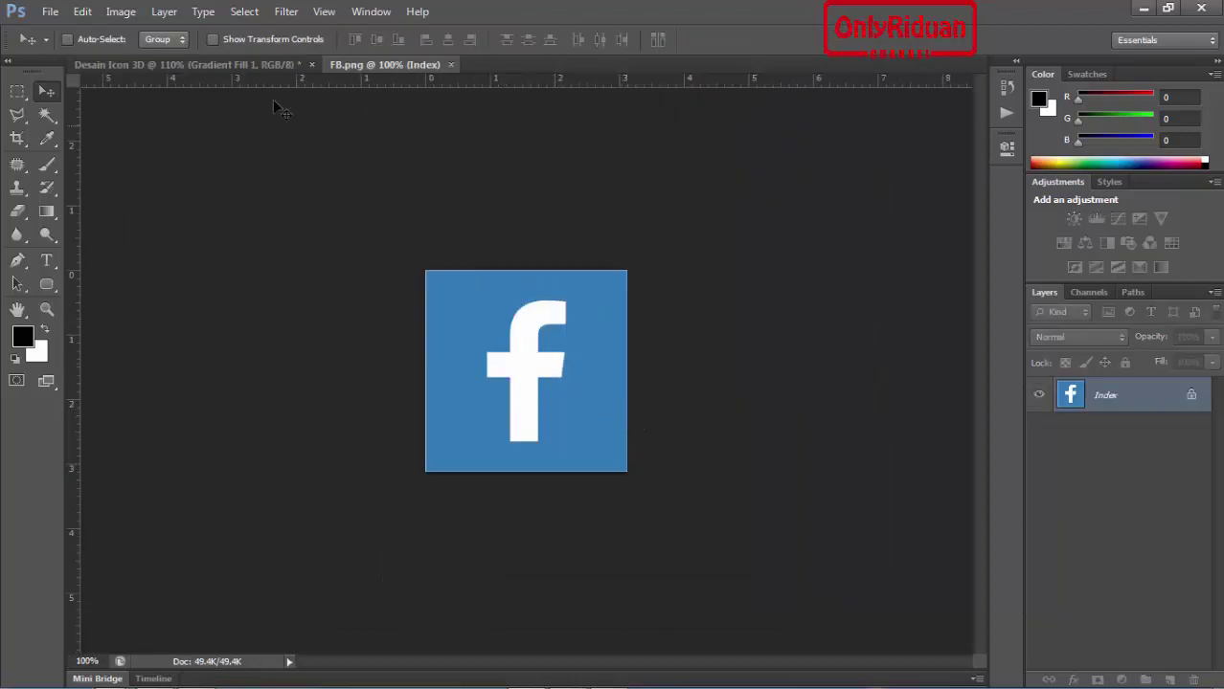
{"action": "left_click", "coordinate": [243, 65]}
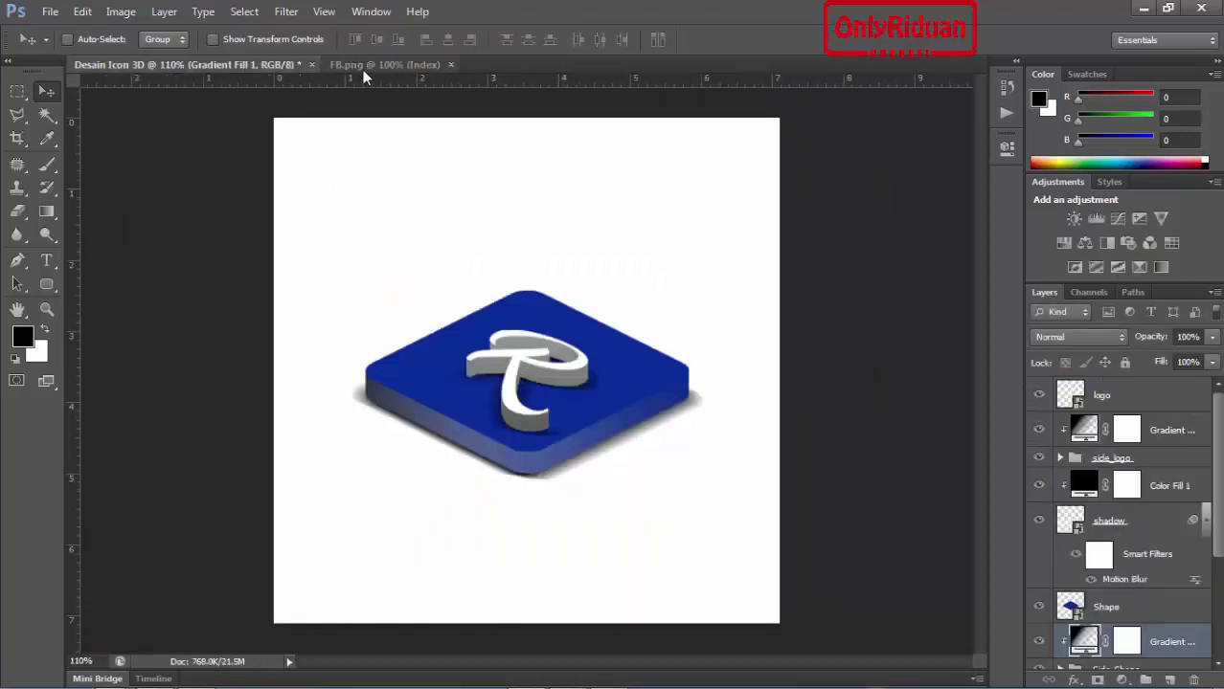
{"action": "left_click", "coordinate": [407, 65]}
Magic Wand the white 'f', contract the selection, copy it, and return to Desain Icon 3D.
{"action": "left_click", "coordinate": [51, 114]}
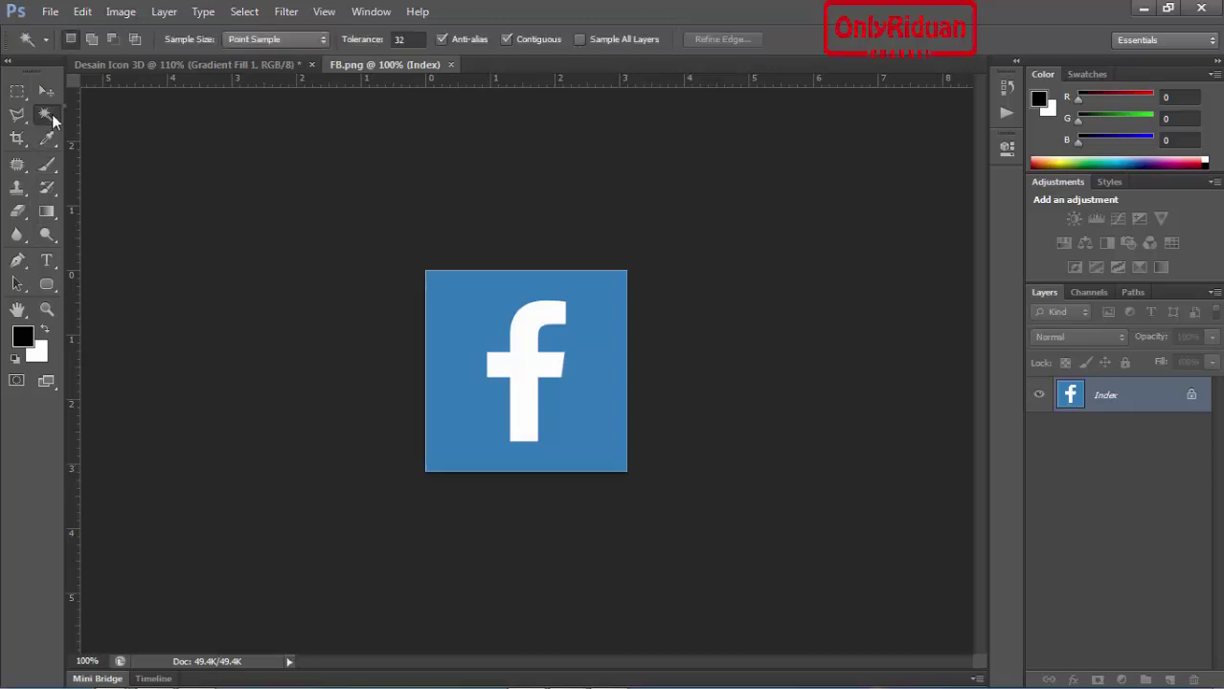
{"action": "left_click", "coordinate": [123, 130]}
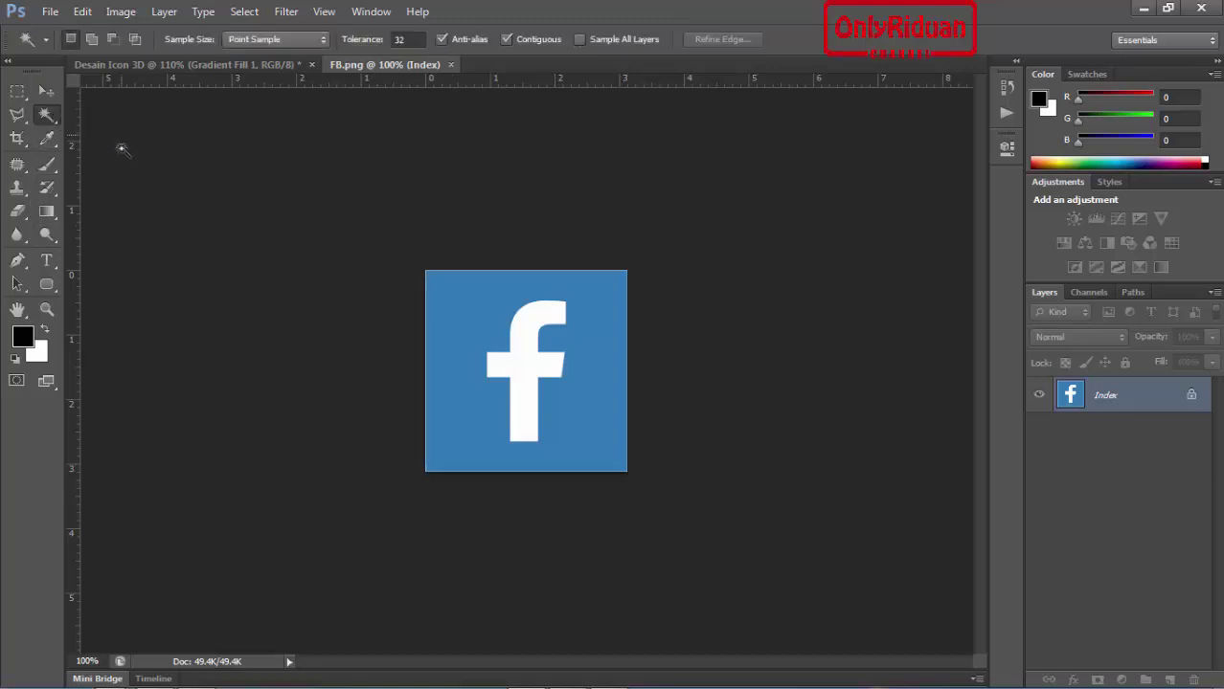
{"action": "left_click", "coordinate": [526, 330]}
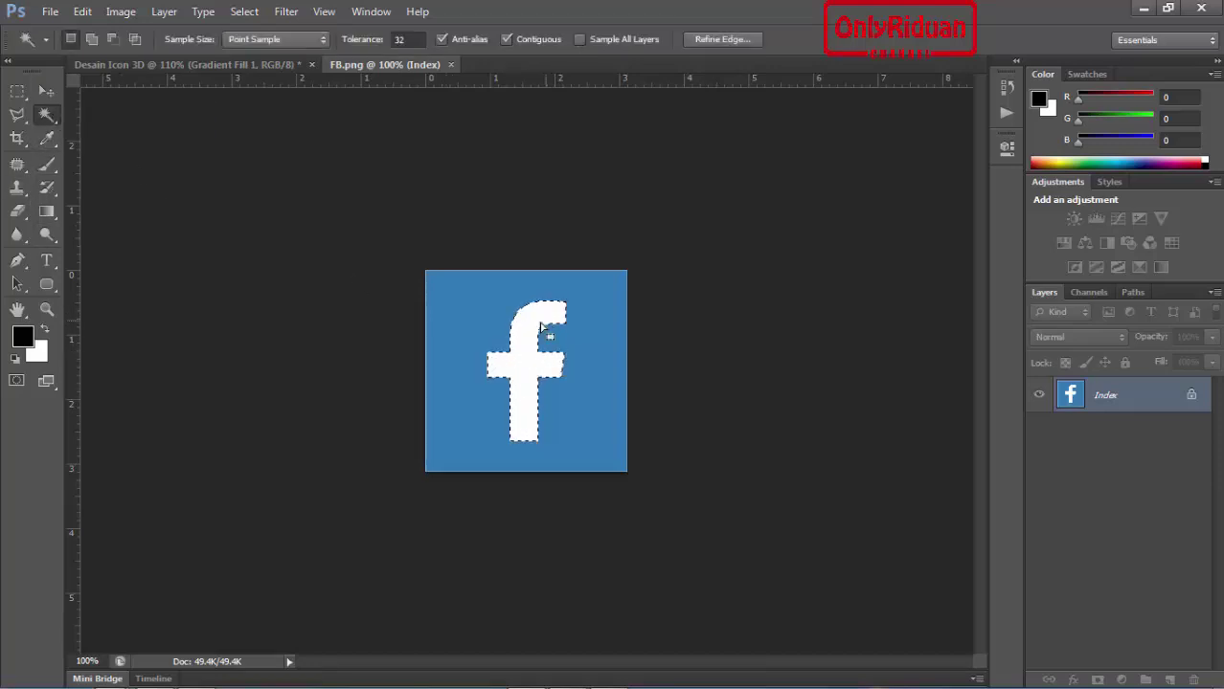
{"action": "left_click", "coordinate": [244, 11]}
{"action": "mouse_move", "coordinate": [259, 209]}
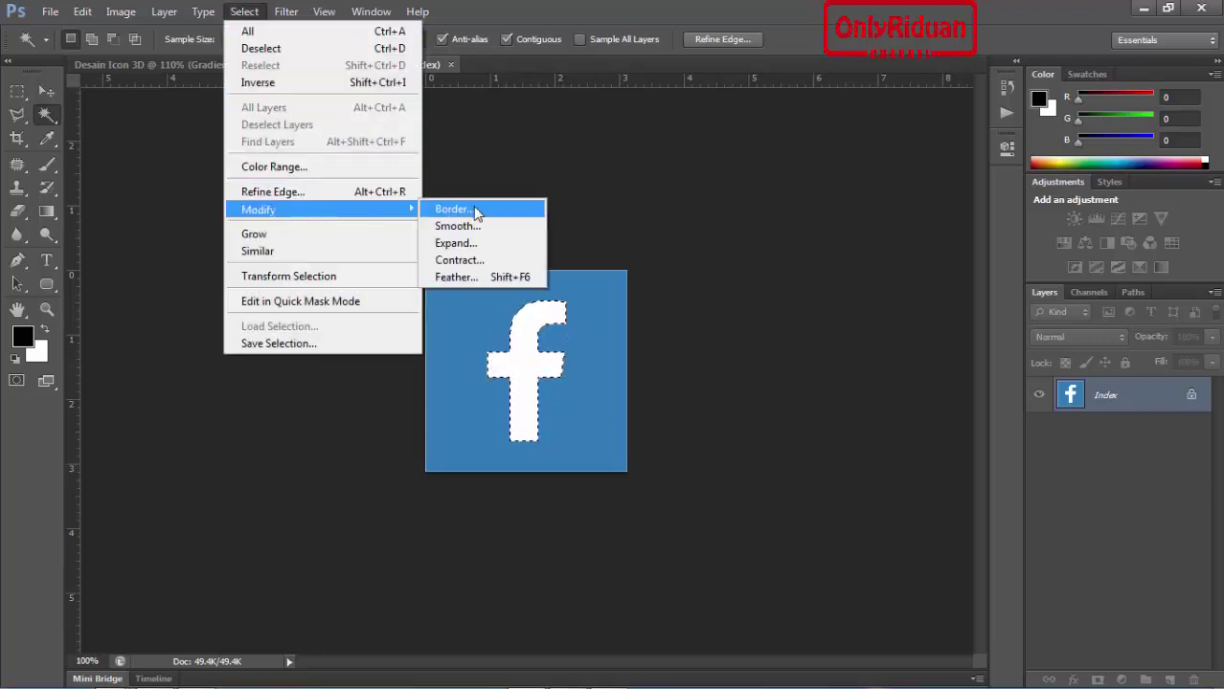
{"action": "left_click", "coordinate": [471, 264]}
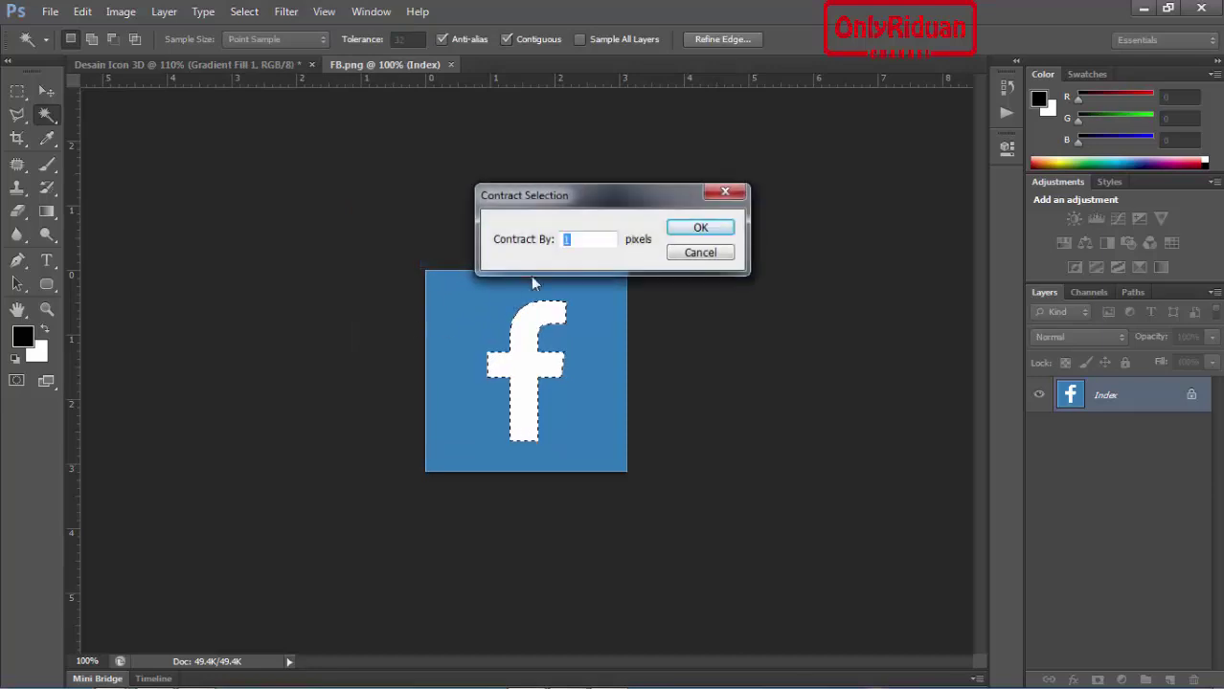
{"action": "left_click", "coordinate": [694, 230]}
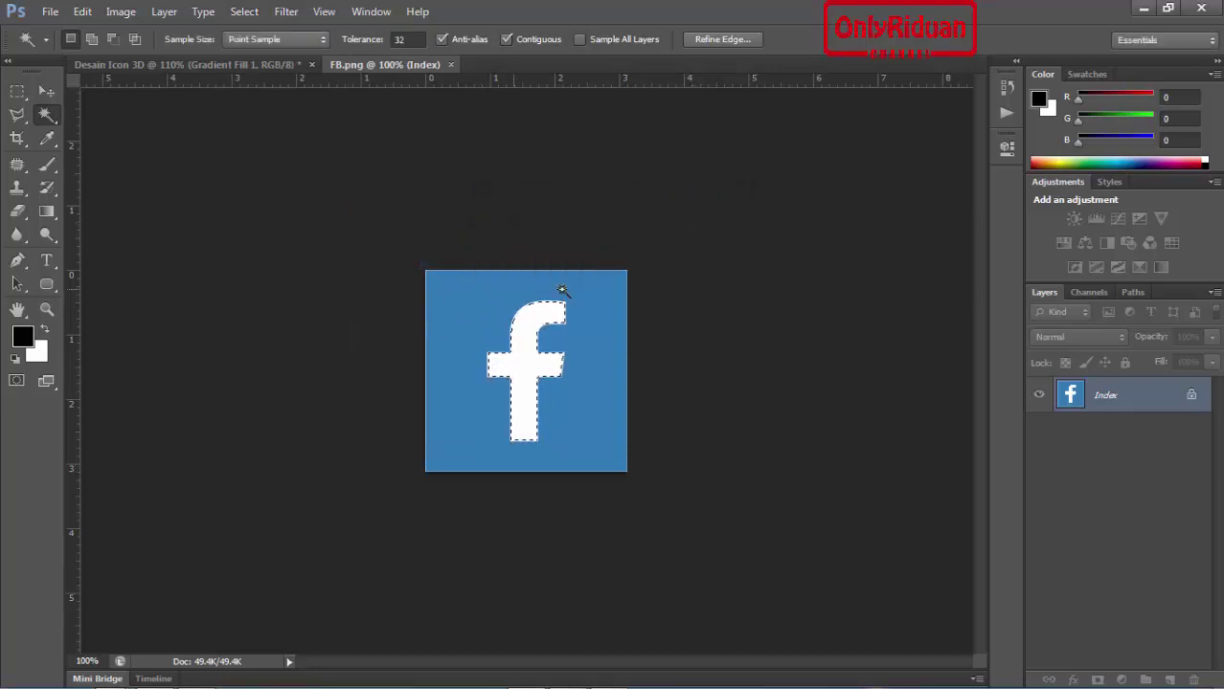
{"action": "left_click", "coordinate": [50, 92]}
{"action": "key", "text": "ctrl+c"}
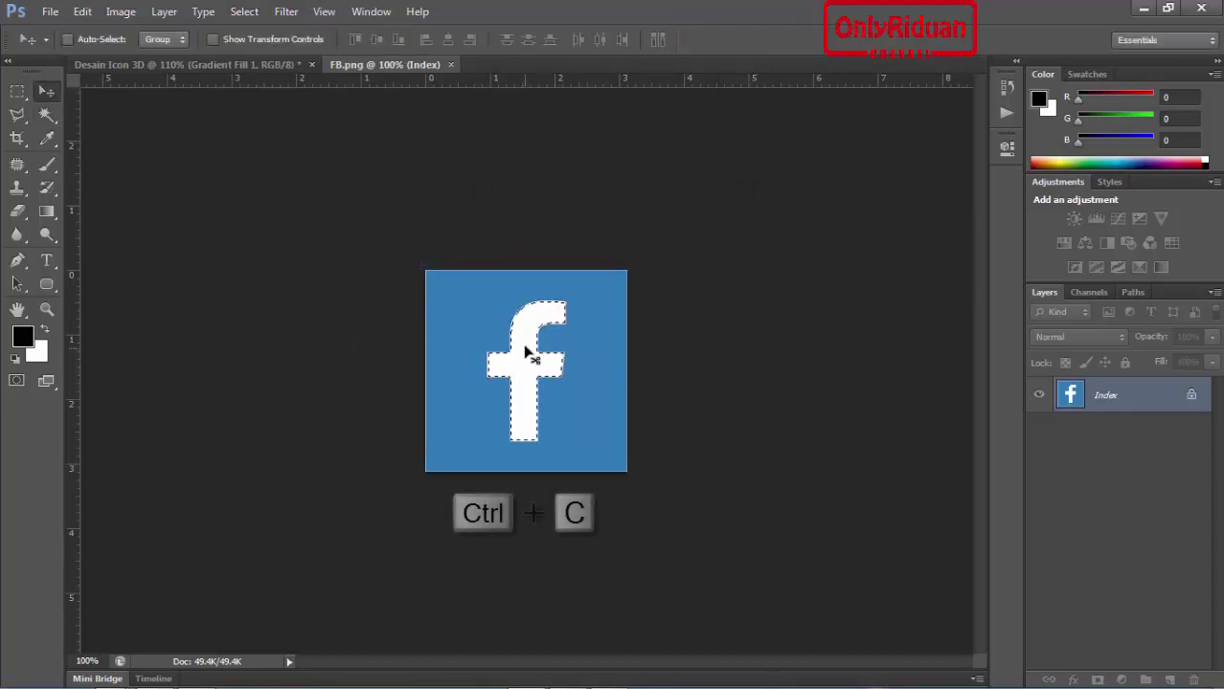
{"action": "left_click", "coordinate": [211, 67]}
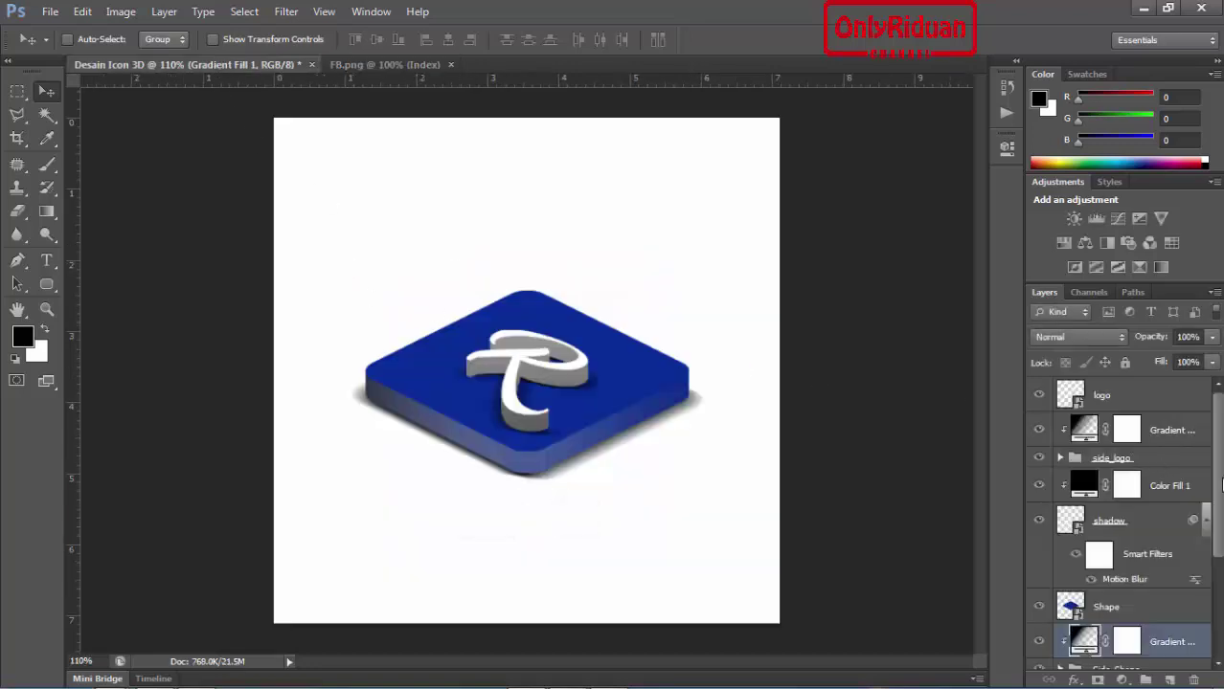
Paste the 'f' into the nested logo smart object and hide the old logo text.
{"action": "double_click", "coordinate": [1075, 402]}
{"action": "left_click", "coordinate": [627, 292]}
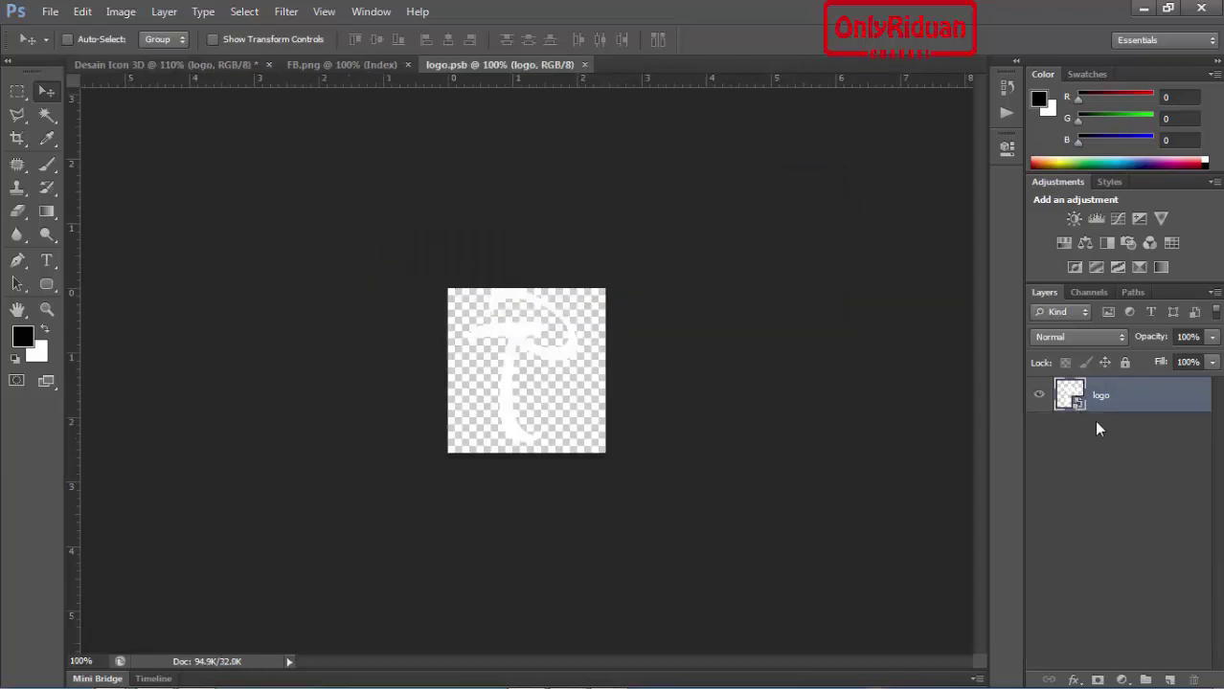
{"action": "double_click", "coordinate": [1075, 402]}
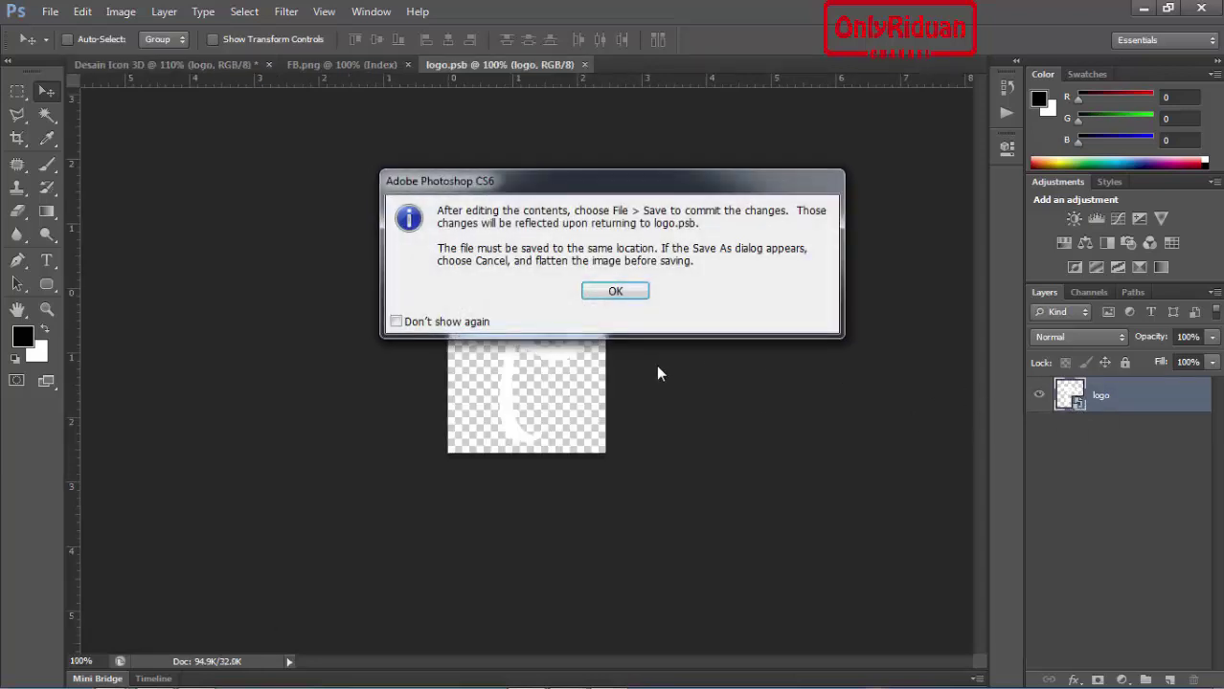
{"action": "left_click", "coordinate": [632, 293]}
{"action": "key", "text": "ctrl+v"}
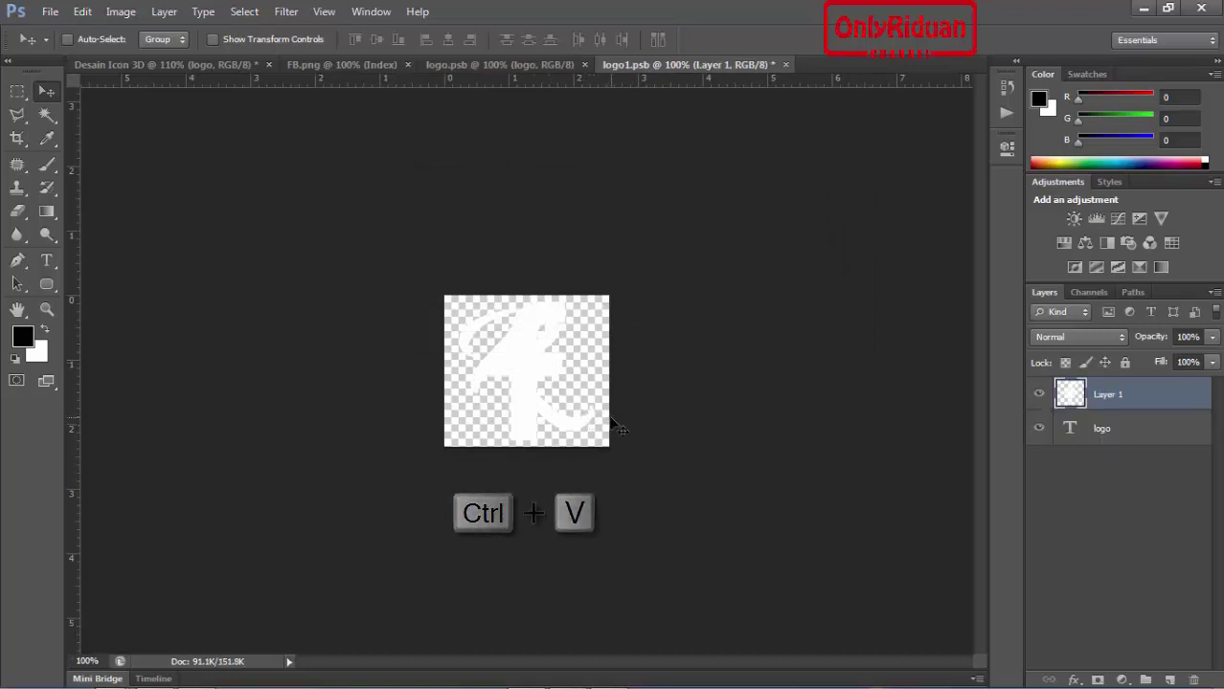
{"action": "left_click", "coordinate": [1039, 429]}
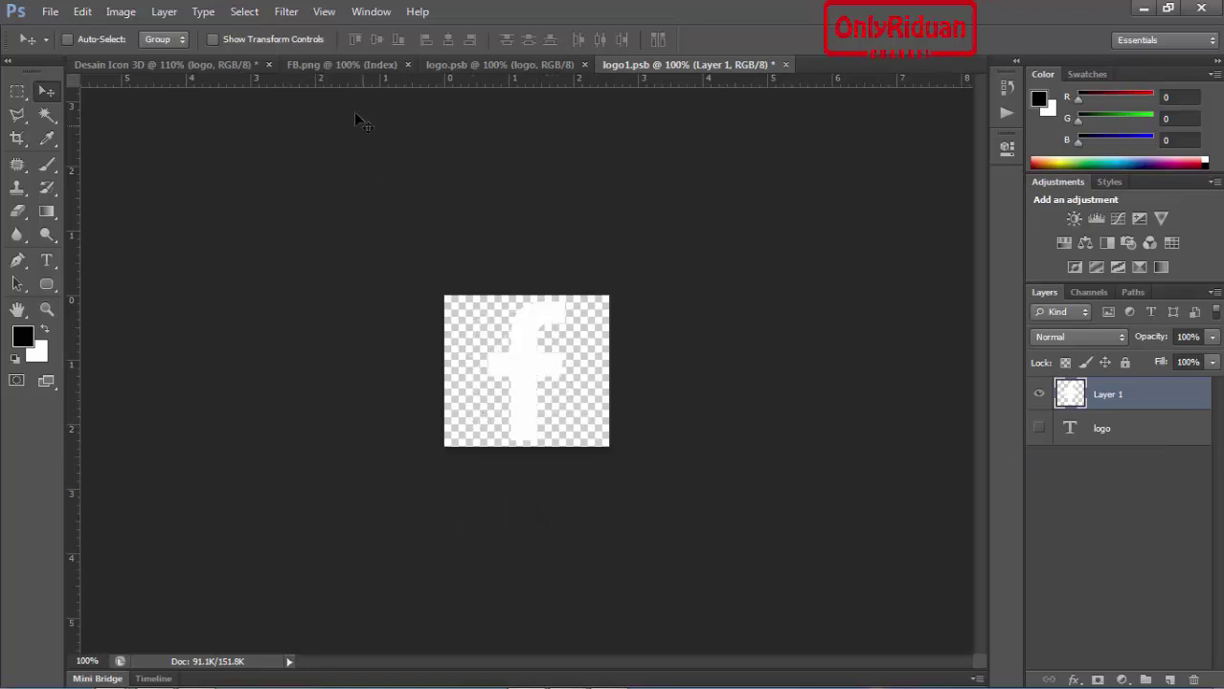
Resize the 'f' to fit the logo area and save both logo smart objects.
{"action": "left_click", "coordinate": [251, 38]}
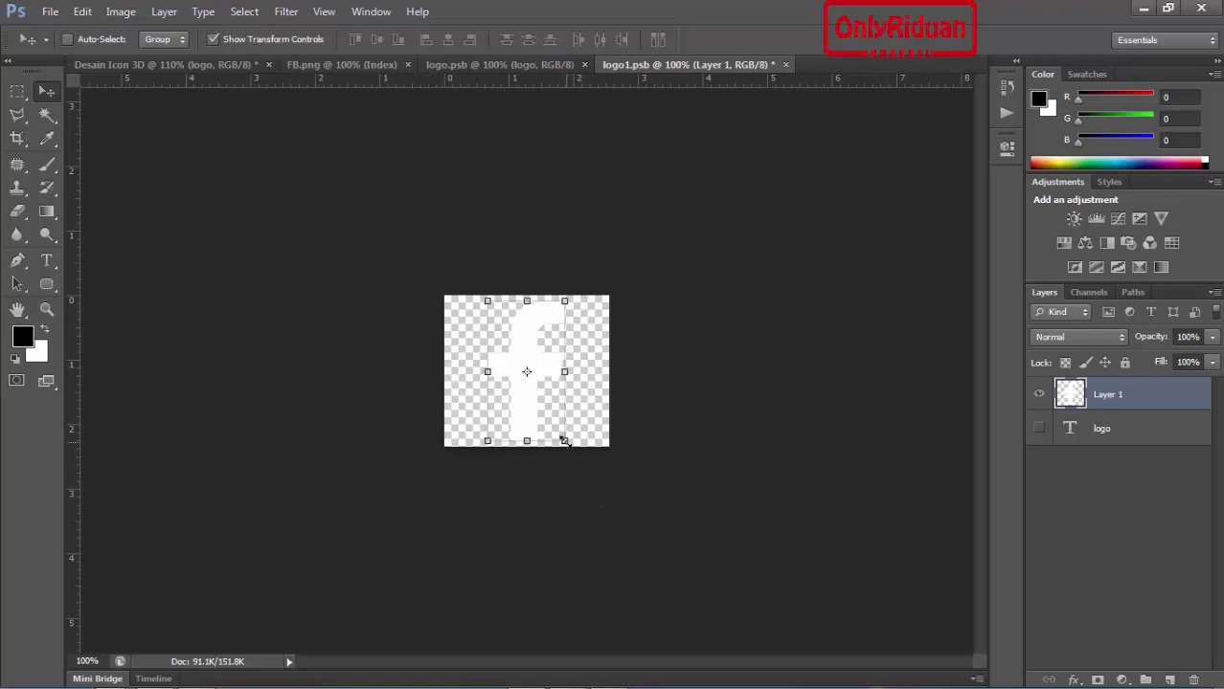
{"action": "left_click_drag", "start_coordinate": [564, 440], "coordinate": [557, 425]}
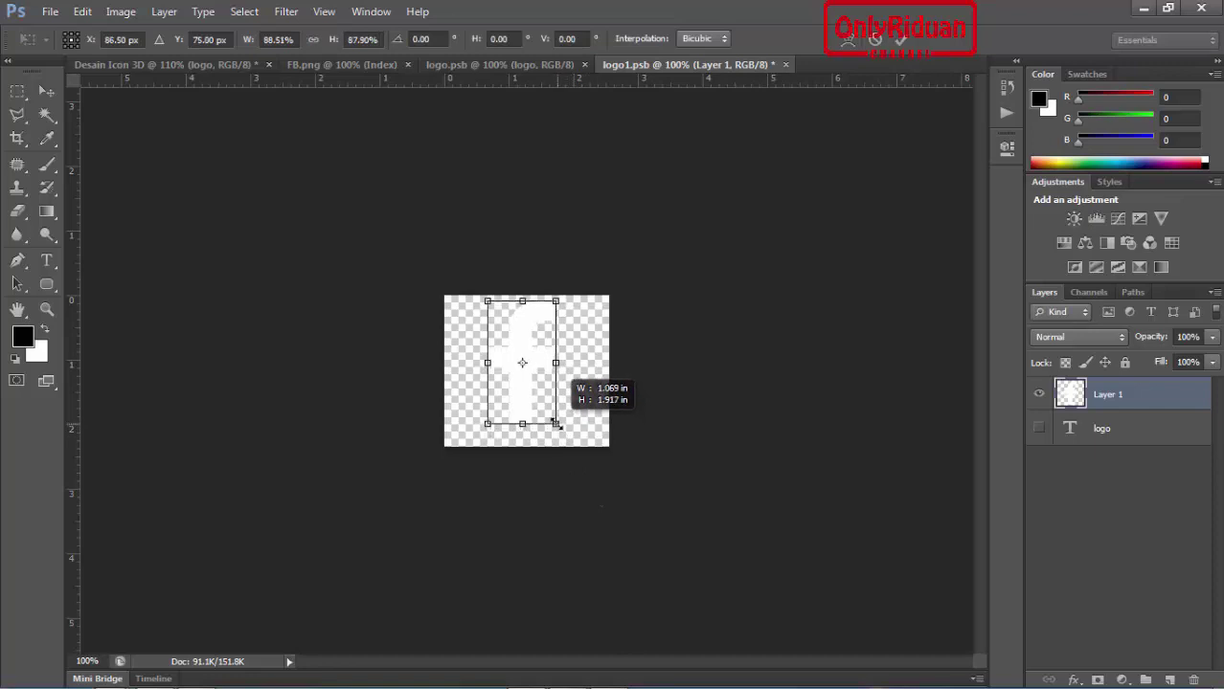
{"action": "left_click_drag", "start_coordinate": [528, 343], "coordinate": [530, 350]}
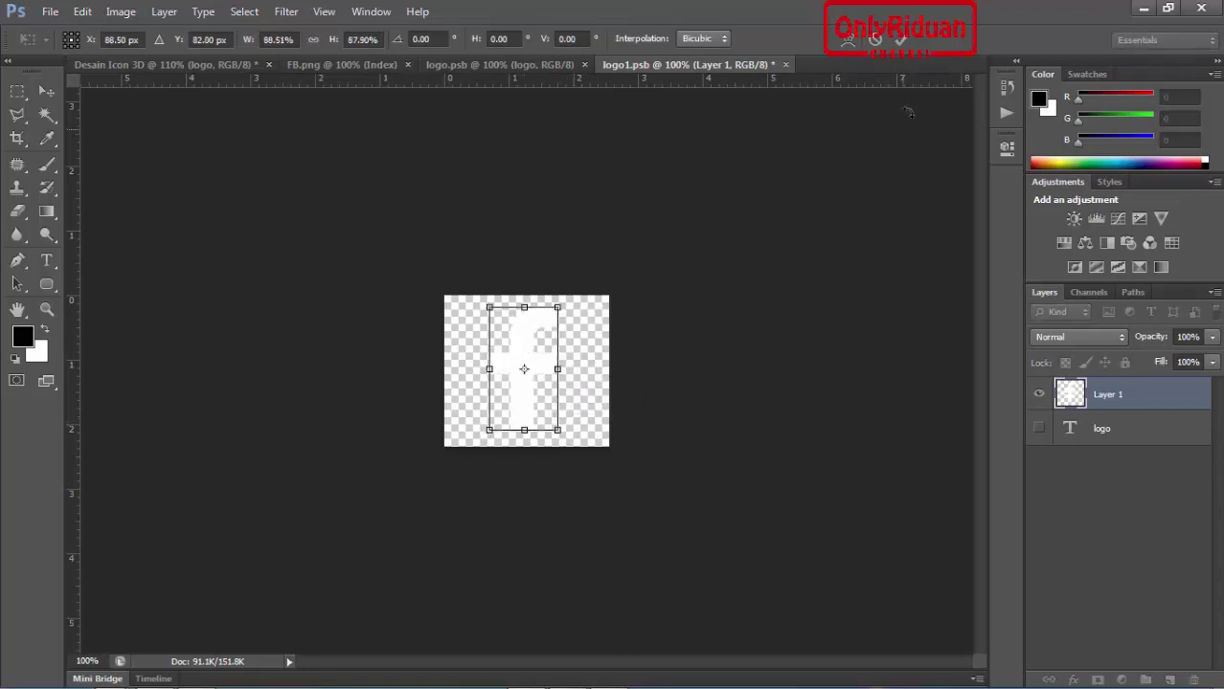
{"action": "left_click", "coordinate": [902, 49]}
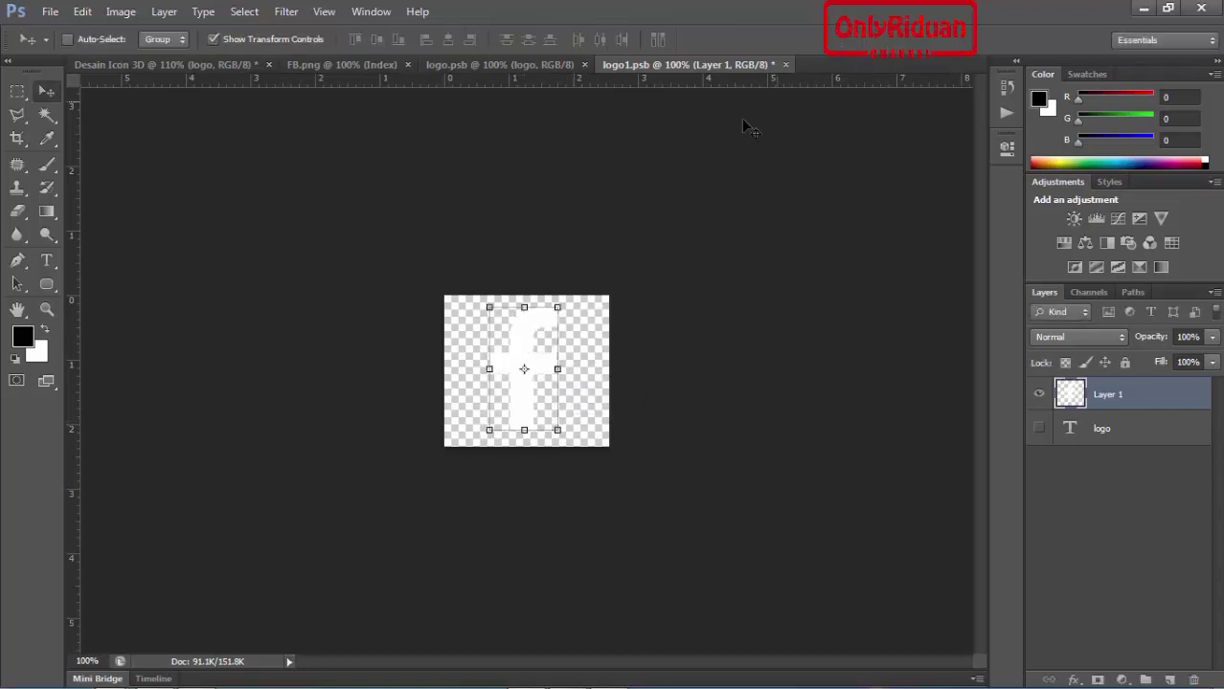
{"action": "left_click", "coordinate": [785, 64]}
{"action": "left_click", "coordinate": [472, 266]}
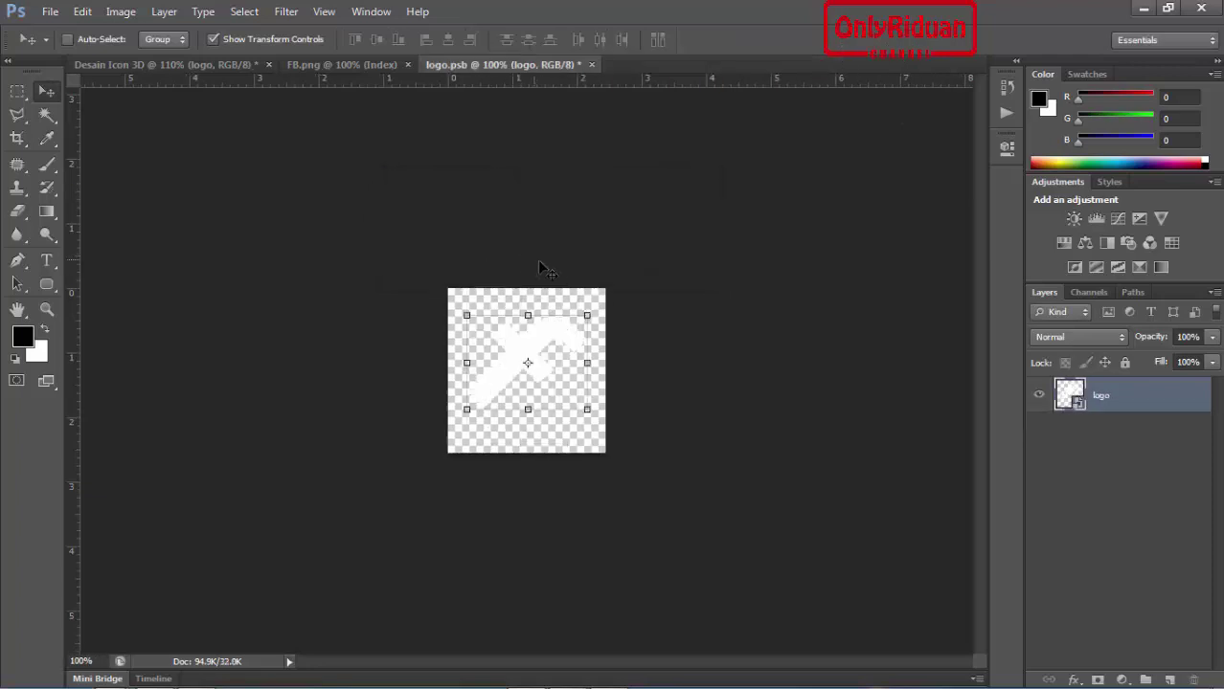
{"action": "left_click", "coordinate": [591, 65]}
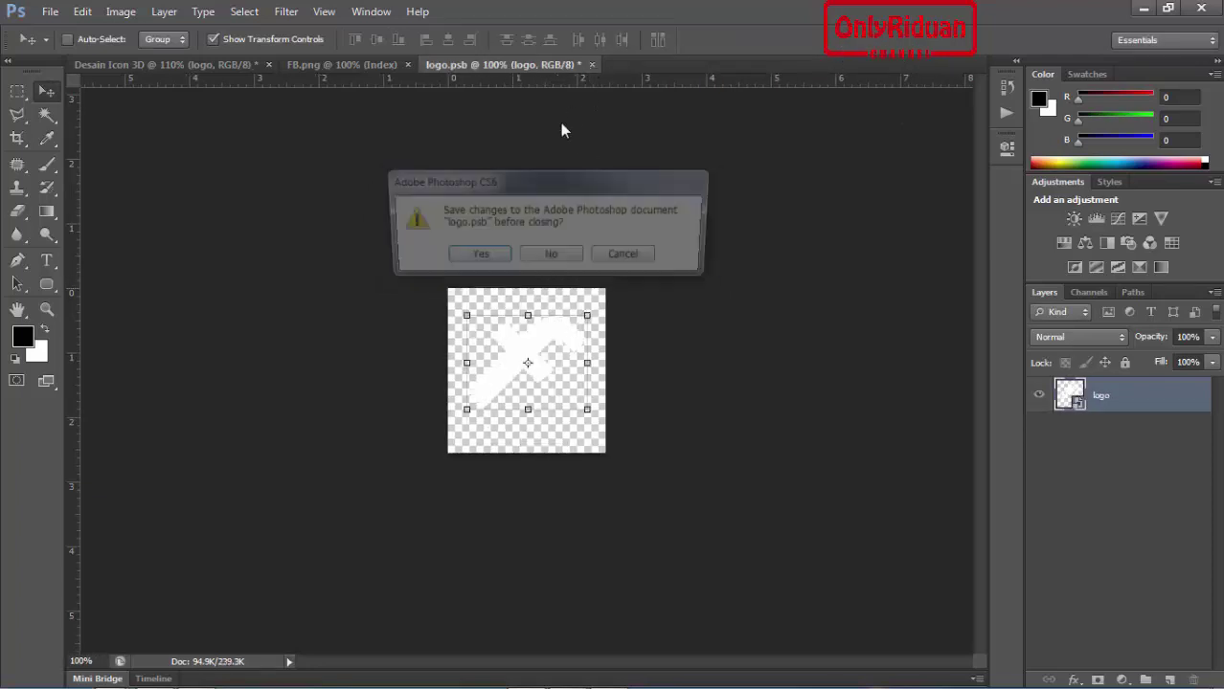
{"action": "left_click", "coordinate": [466, 253]}
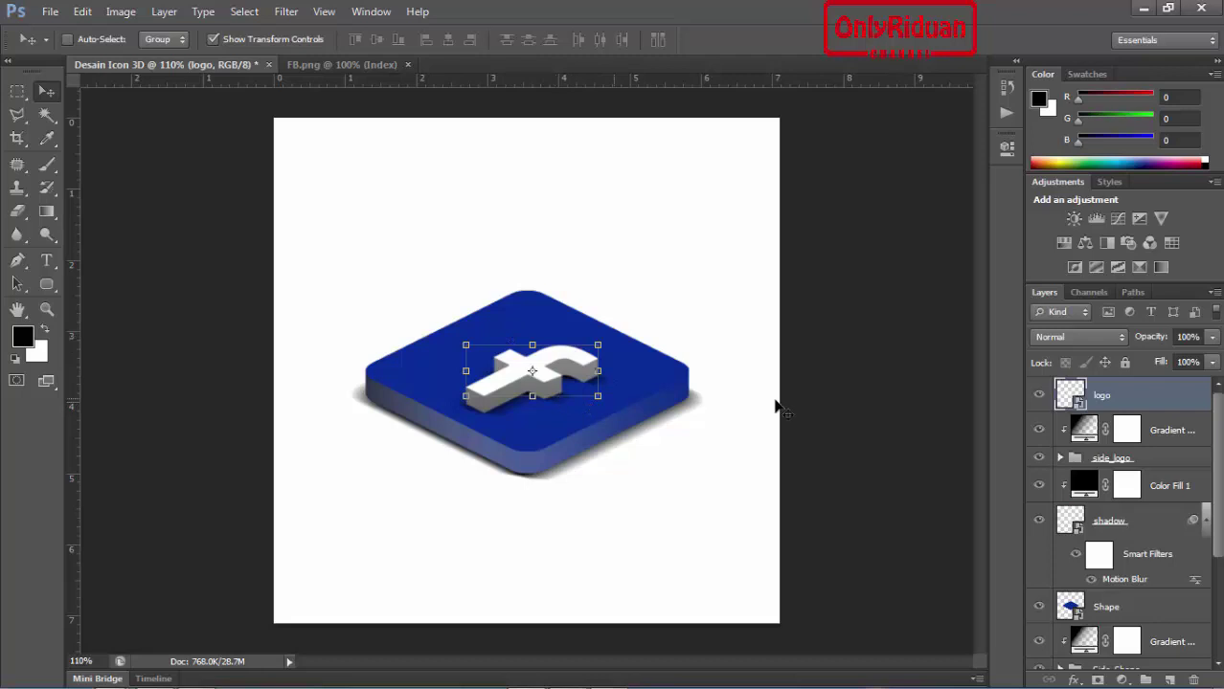
Enlarge the 'f' to about 116% in the nested logo and save both smart objects.
{"action": "double_click", "coordinate": [1070, 395]}
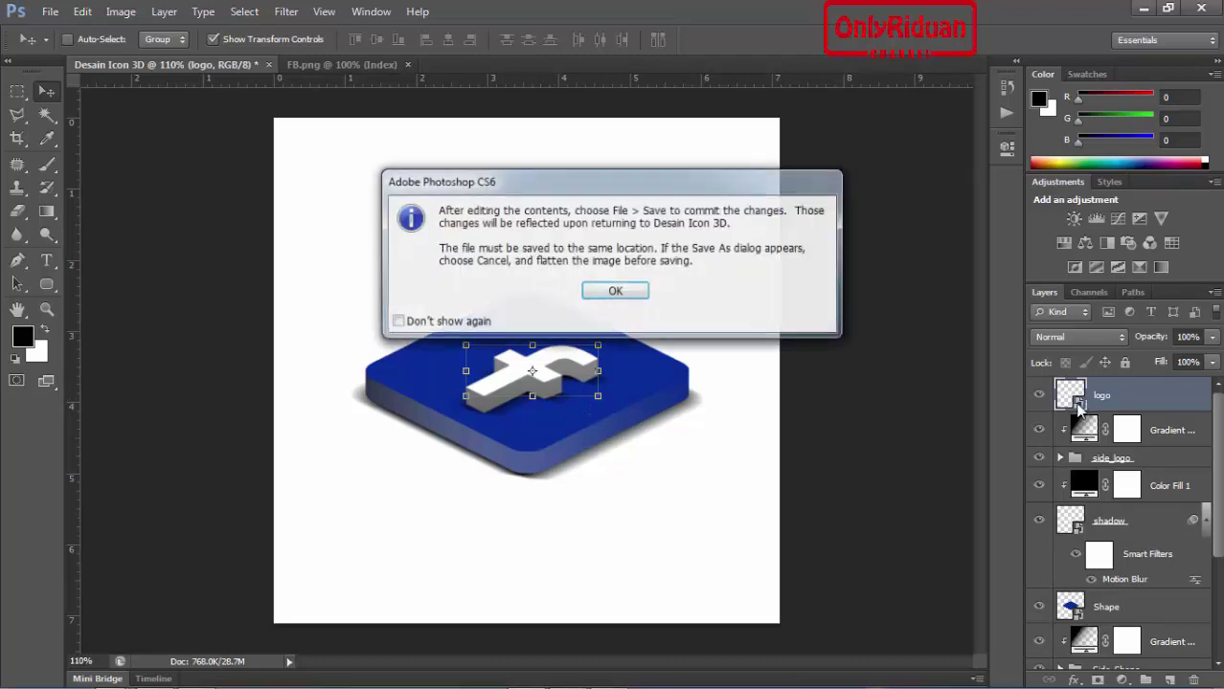
{"action": "left_click", "coordinate": [620, 289]}
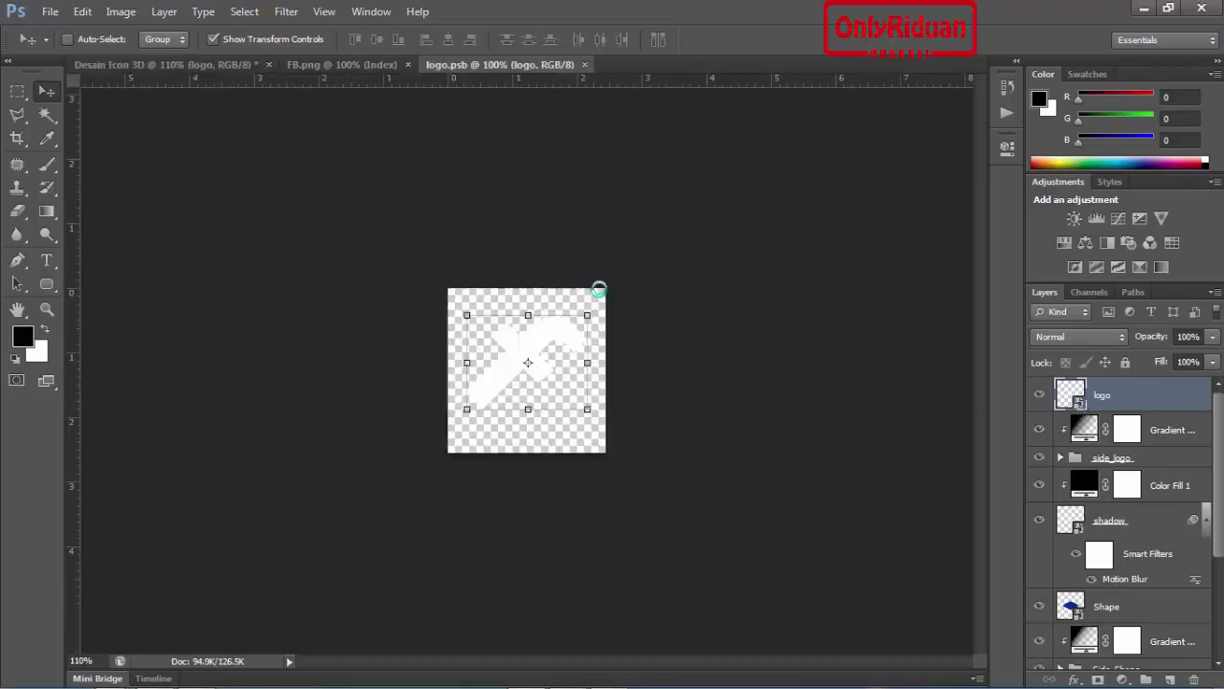
{"action": "double_click", "coordinate": [1073, 396]}
{"action": "left_click", "coordinate": [623, 293]}
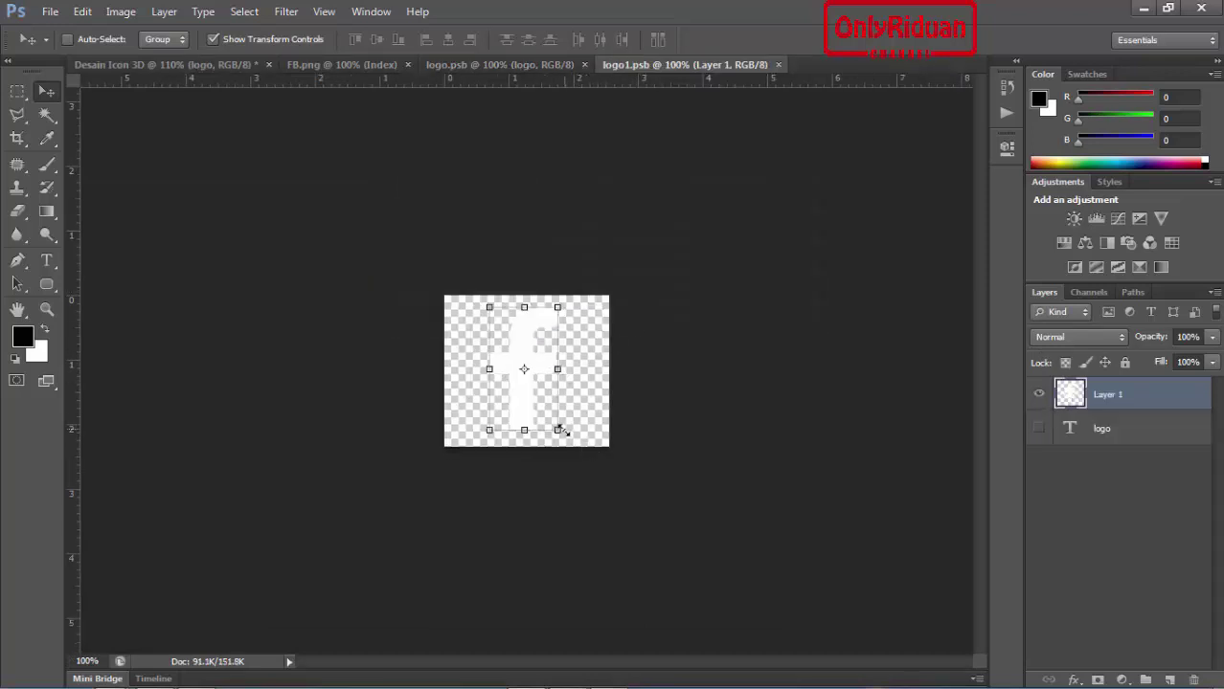
{"action": "left_click_drag", "start_coordinate": [558, 430], "coordinate": [565, 442]}
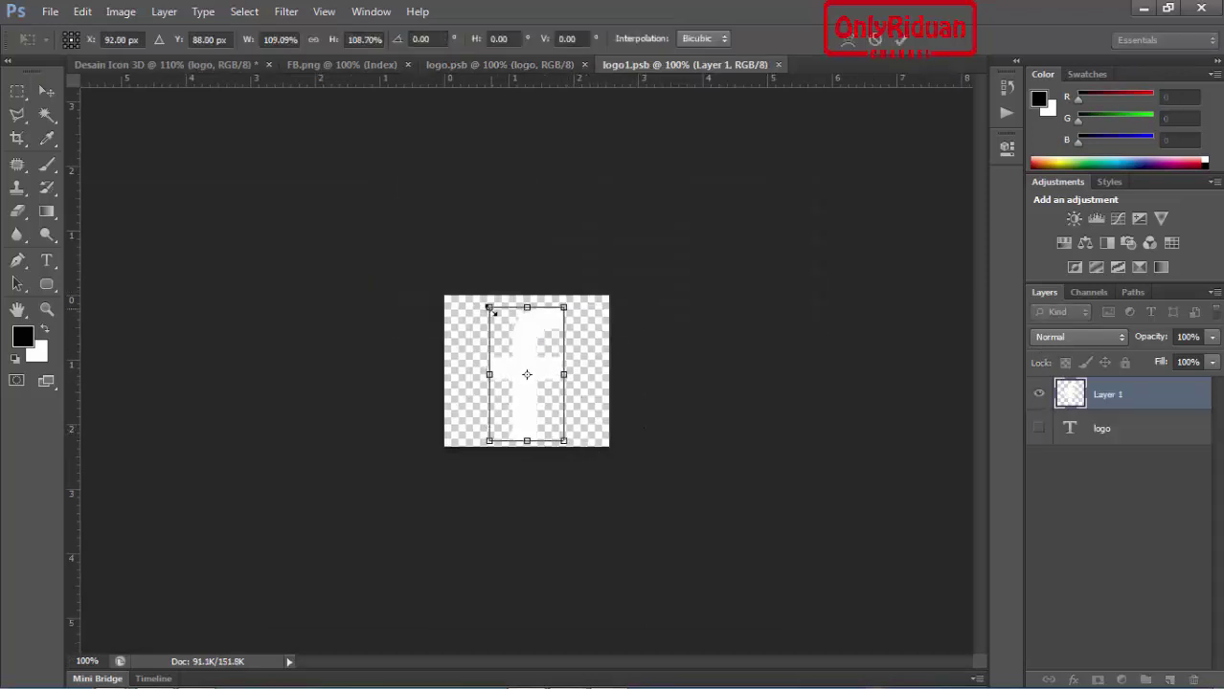
{"action": "left_click_drag", "start_coordinate": [489, 308], "coordinate": [485, 299]}
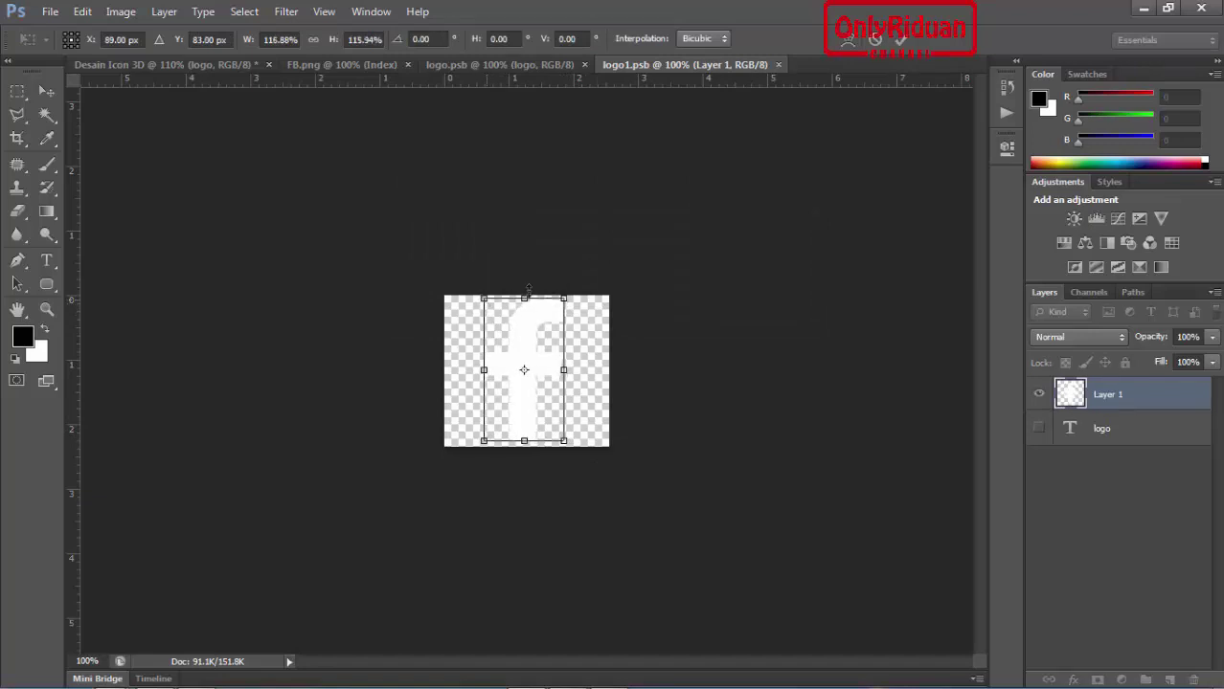
{"action": "left_click", "coordinate": [901, 40]}
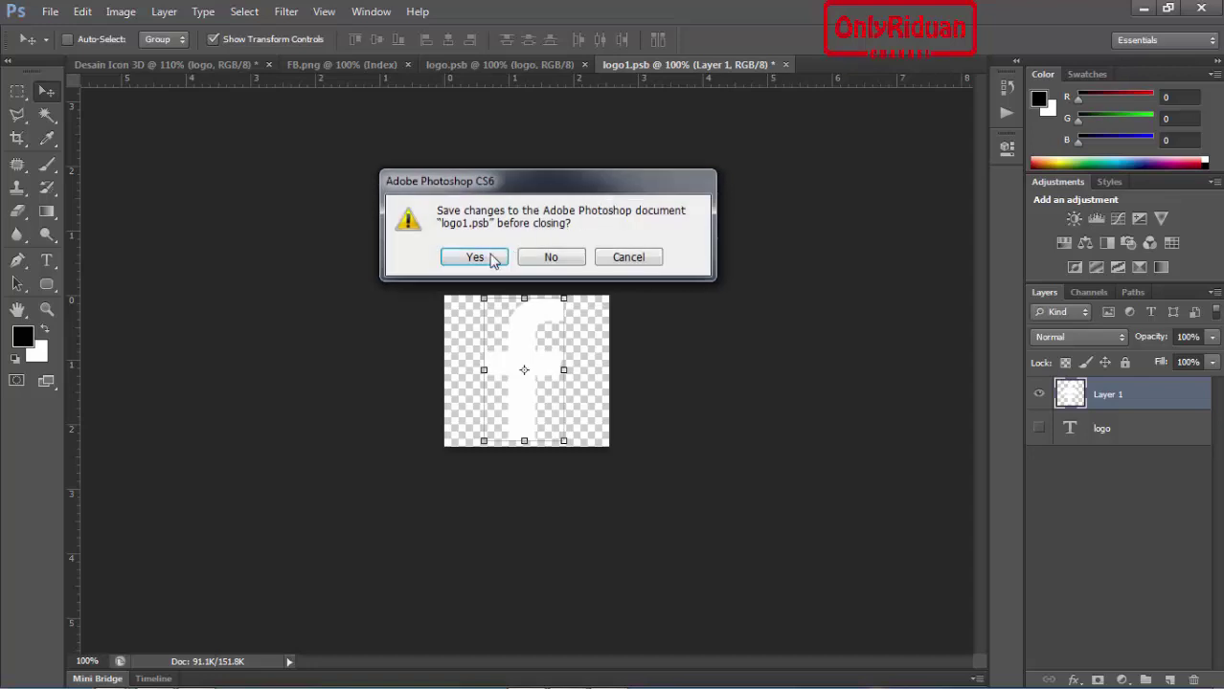
{"action": "left_click", "coordinate": [461, 256]}
{"action": "left_click", "coordinate": [592, 65]}
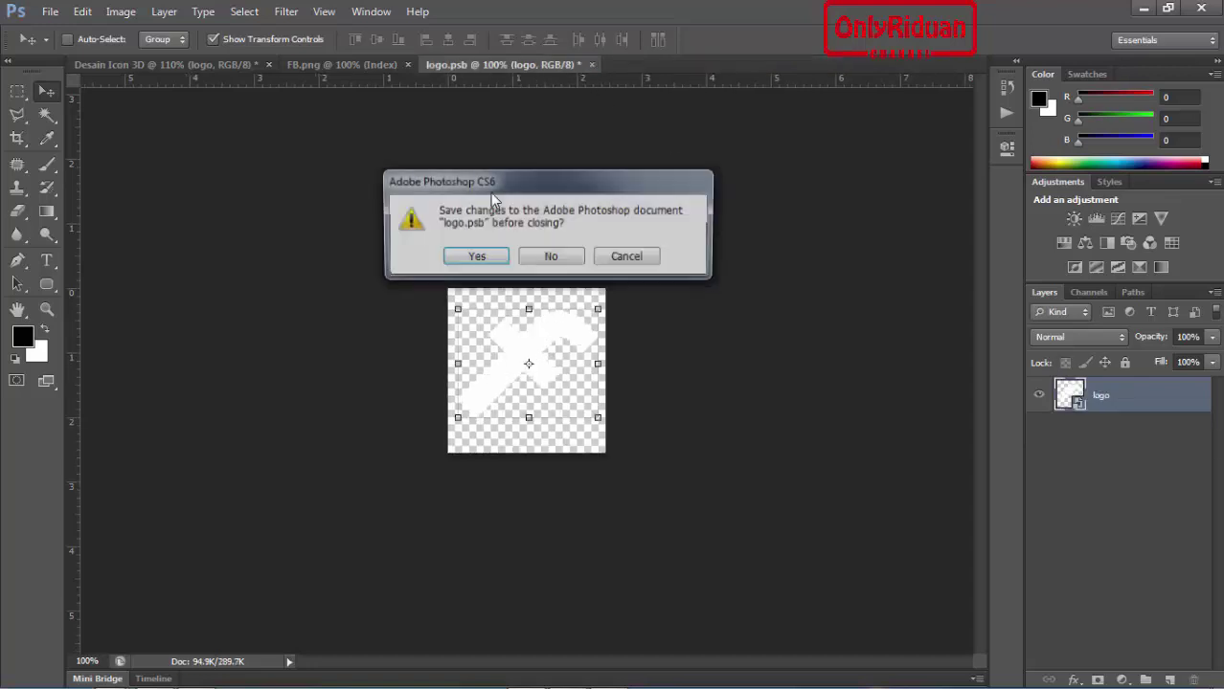
{"action": "left_click", "coordinate": [469, 257]}
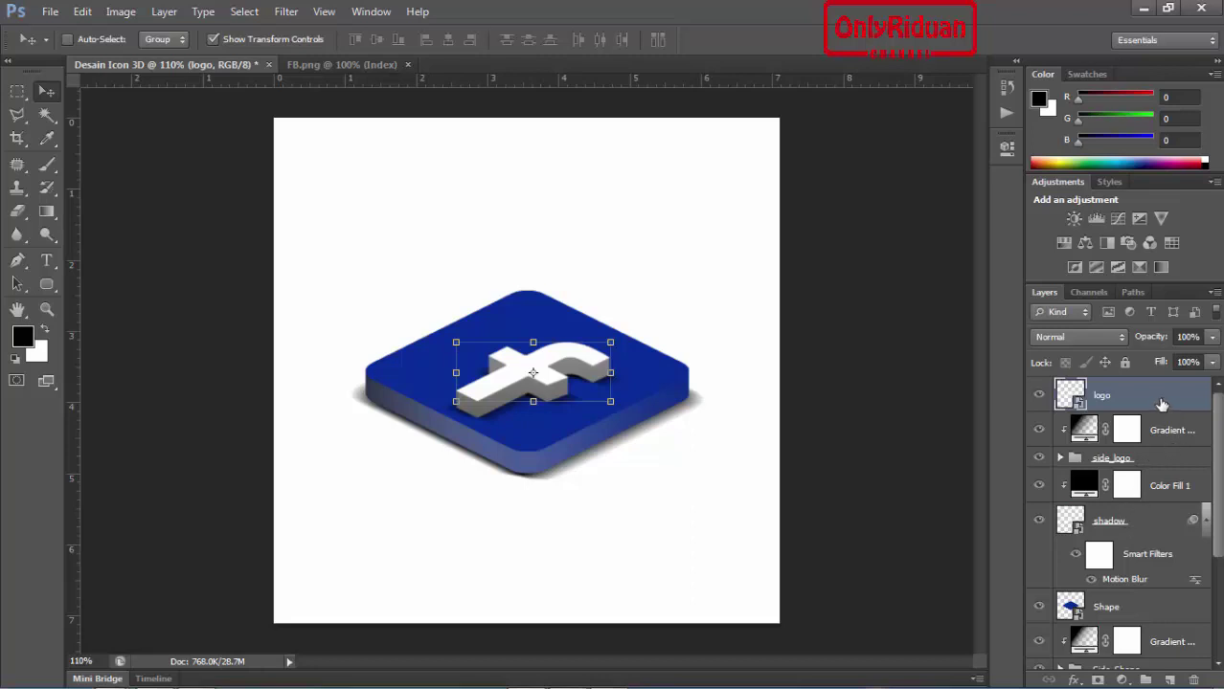
Move the 'f' logo, Gradient and side_logo layers up slightly, then hide the transform controls.
{"action": "left_click", "coordinate": [1120, 523], "text": "shift"}
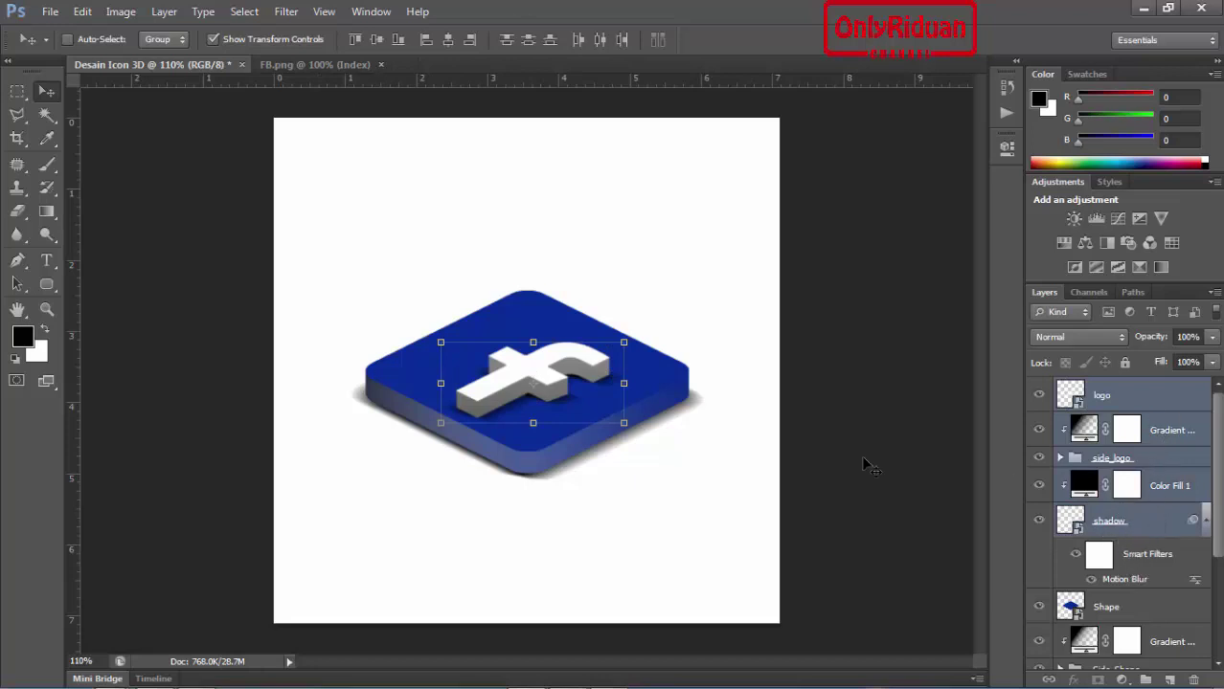
{"action": "left_click_drag", "start_coordinate": [618, 377], "coordinate": [594, 356]}
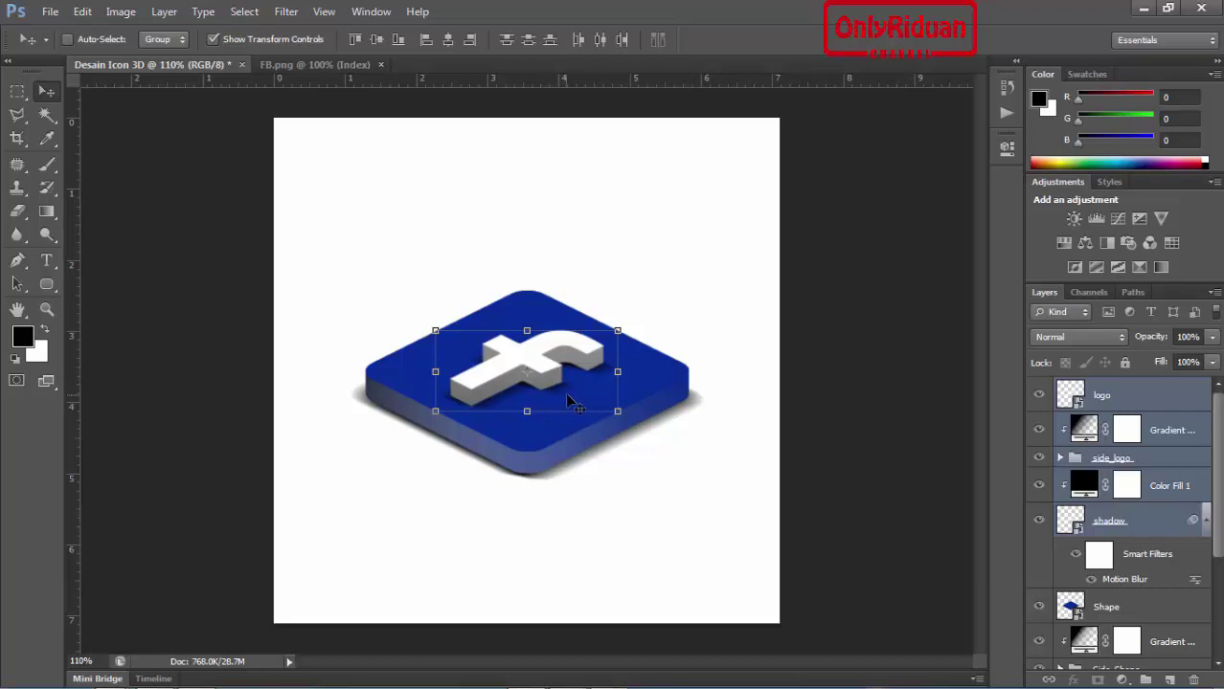
{"action": "left_click", "coordinate": [1157, 403]}
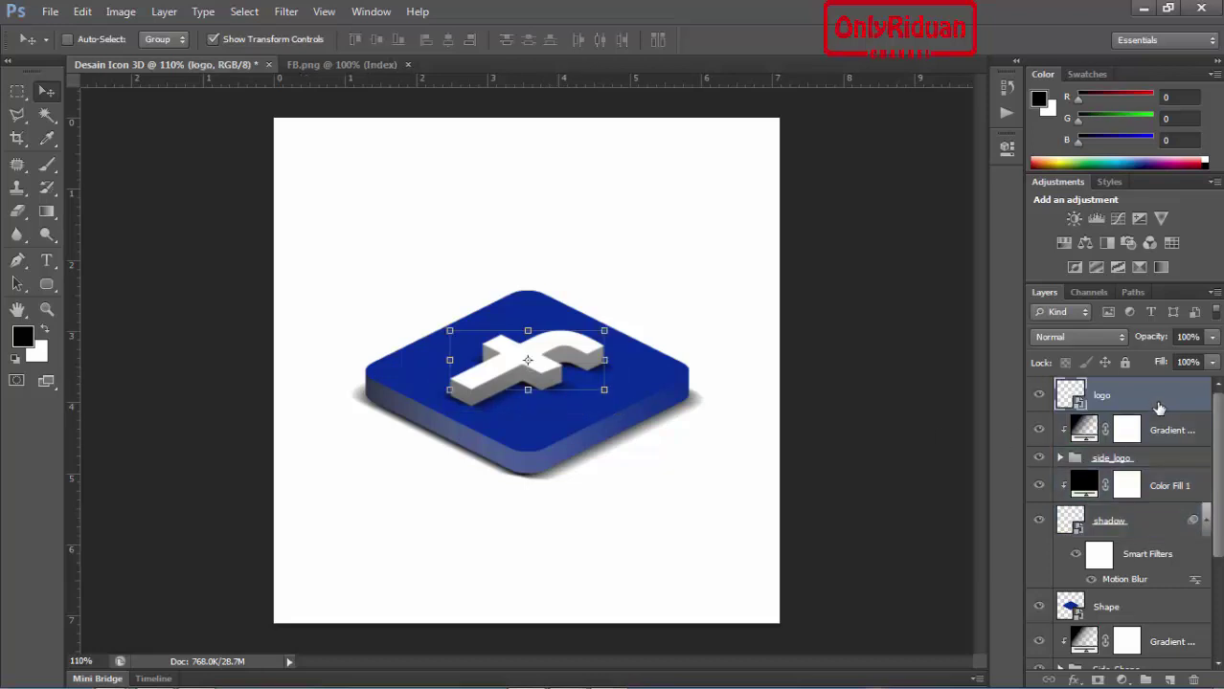
{"action": "left_click", "coordinate": [1148, 461], "text": "shift"}
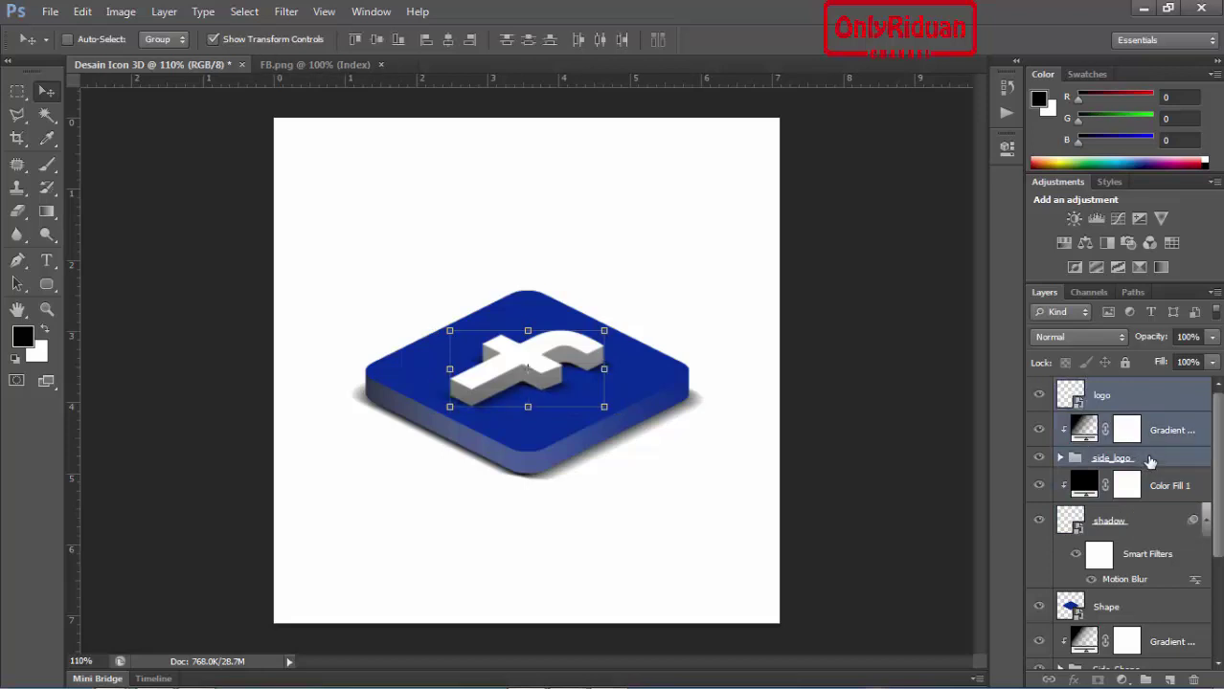
{"action": "left_click_drag", "start_coordinate": [553, 372], "coordinate": [563, 374]}
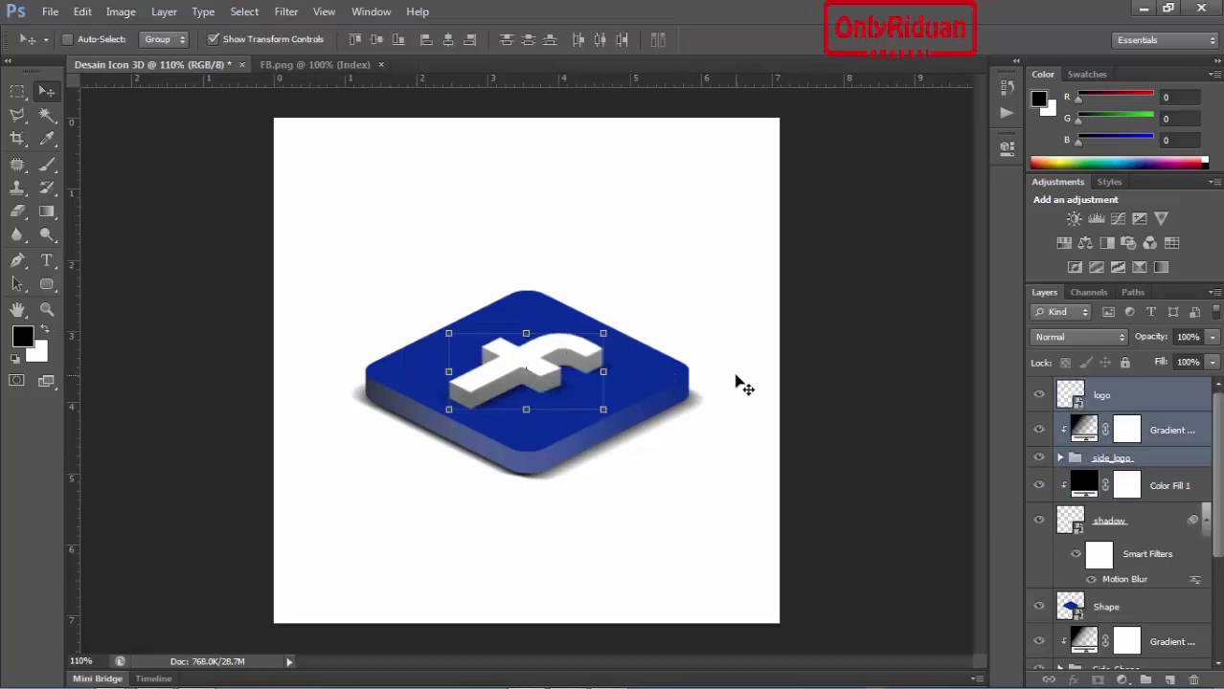
{"action": "key", "text": "Up"}
{"action": "key", "text": "Up"}
{"action": "key", "text": "Up"}
{"action": "key", "text": "Up"}
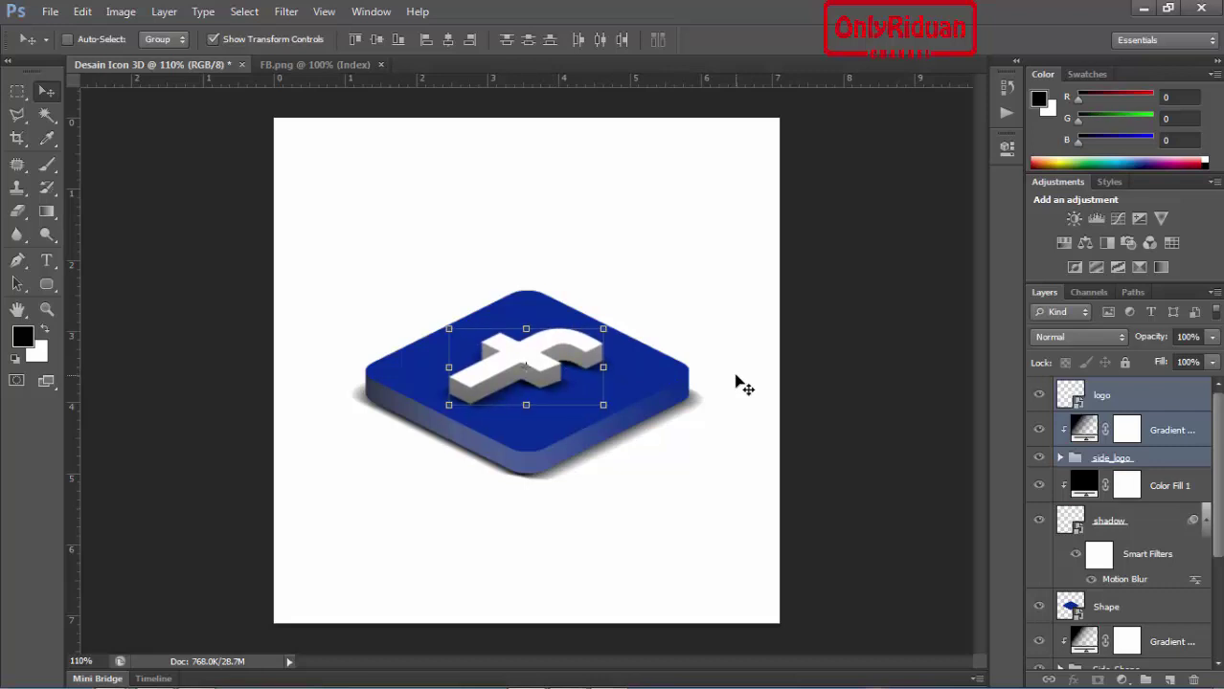
{"action": "key", "text": "Up"}
{"action": "key", "text": "Up"}
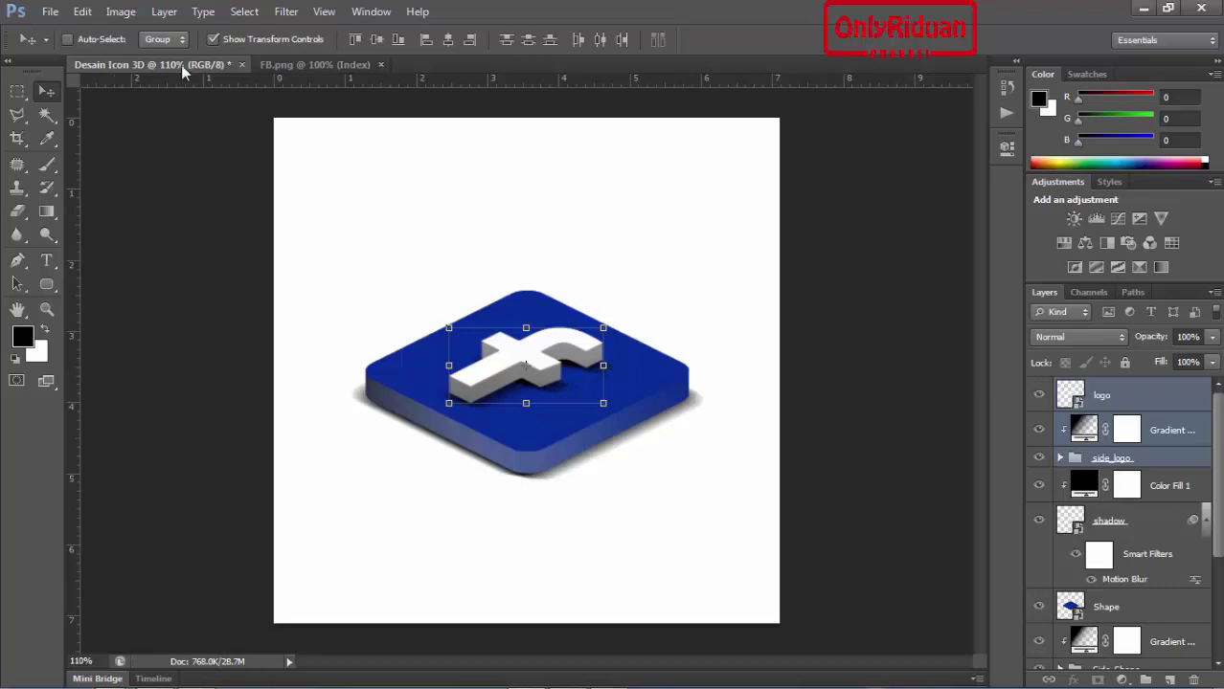
{"action": "left_click", "coordinate": [213, 39]}
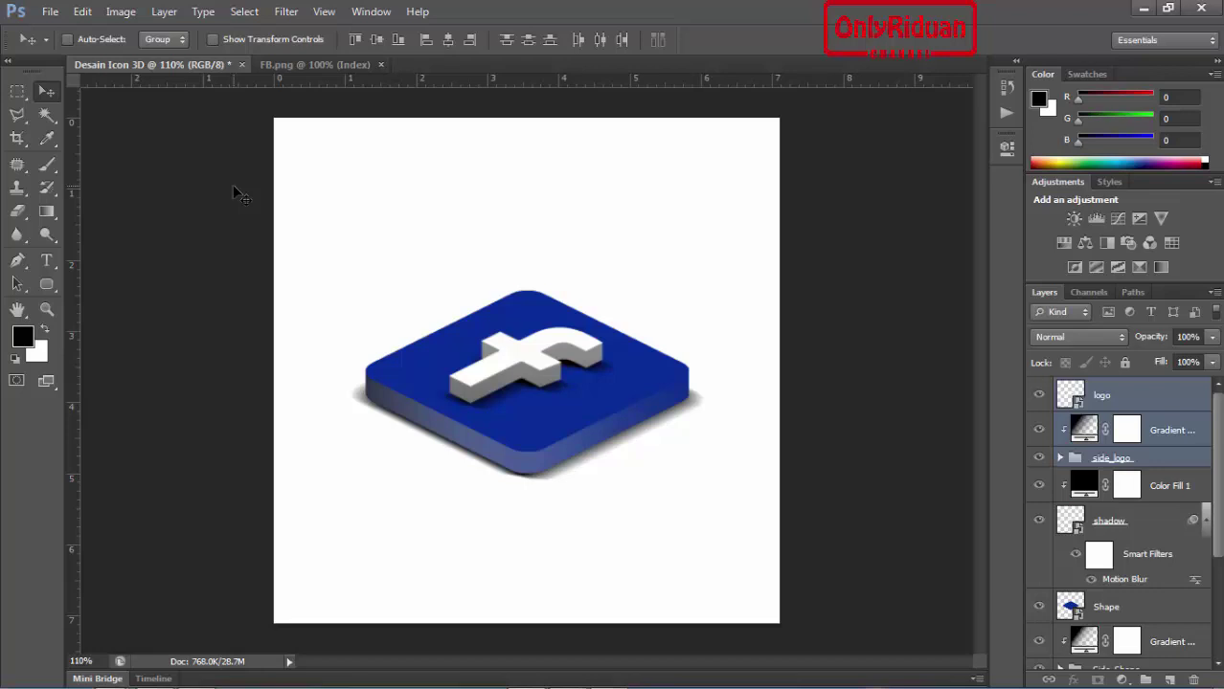
Close FB.png and open Twitter.png.
{"action": "left_click", "coordinate": [380, 63]}
{"action": "left_click", "coordinate": [50, 11]}
{"action": "left_click", "coordinate": [57, 47]}
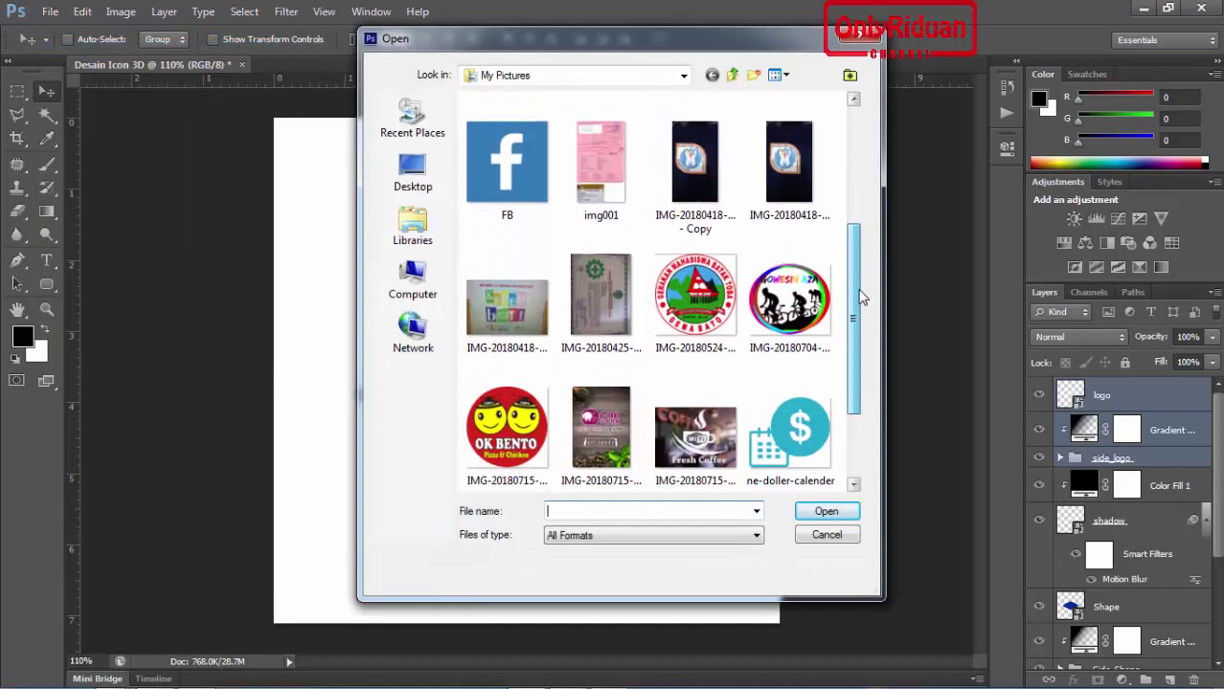
{"action": "left_click_drag", "start_coordinate": [858, 190], "coordinate": [825, 383]}
{"action": "left_click", "coordinate": [521, 427]}
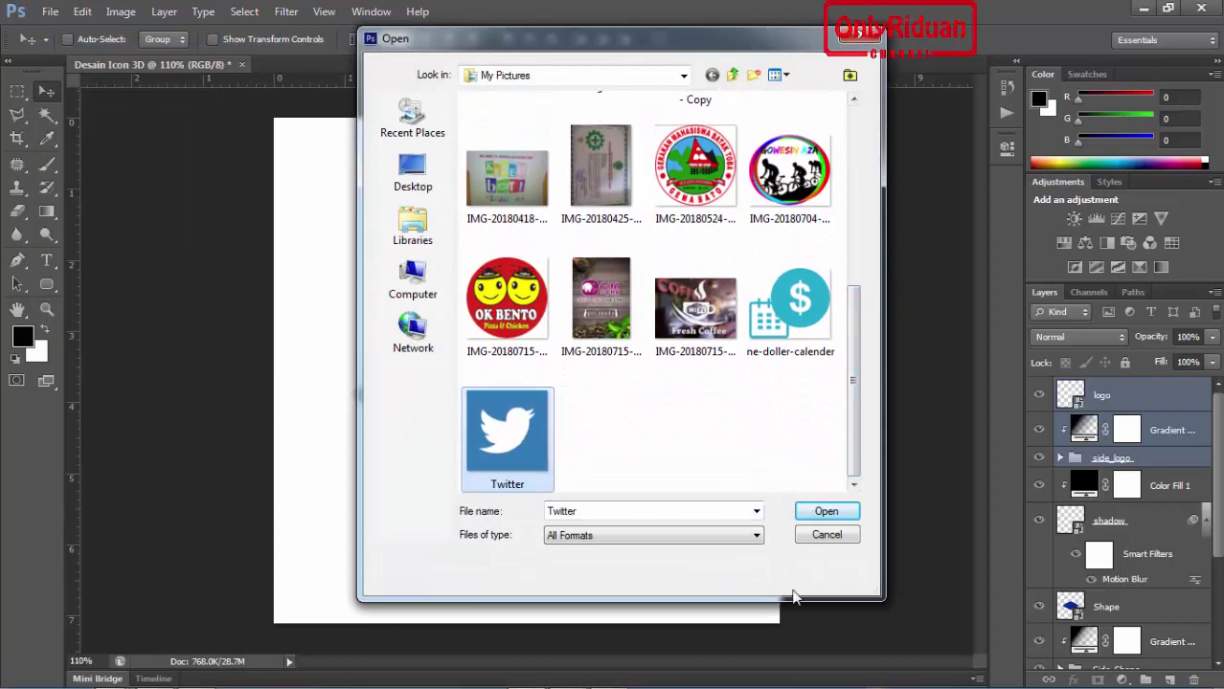
{"action": "left_click", "coordinate": [833, 512]}
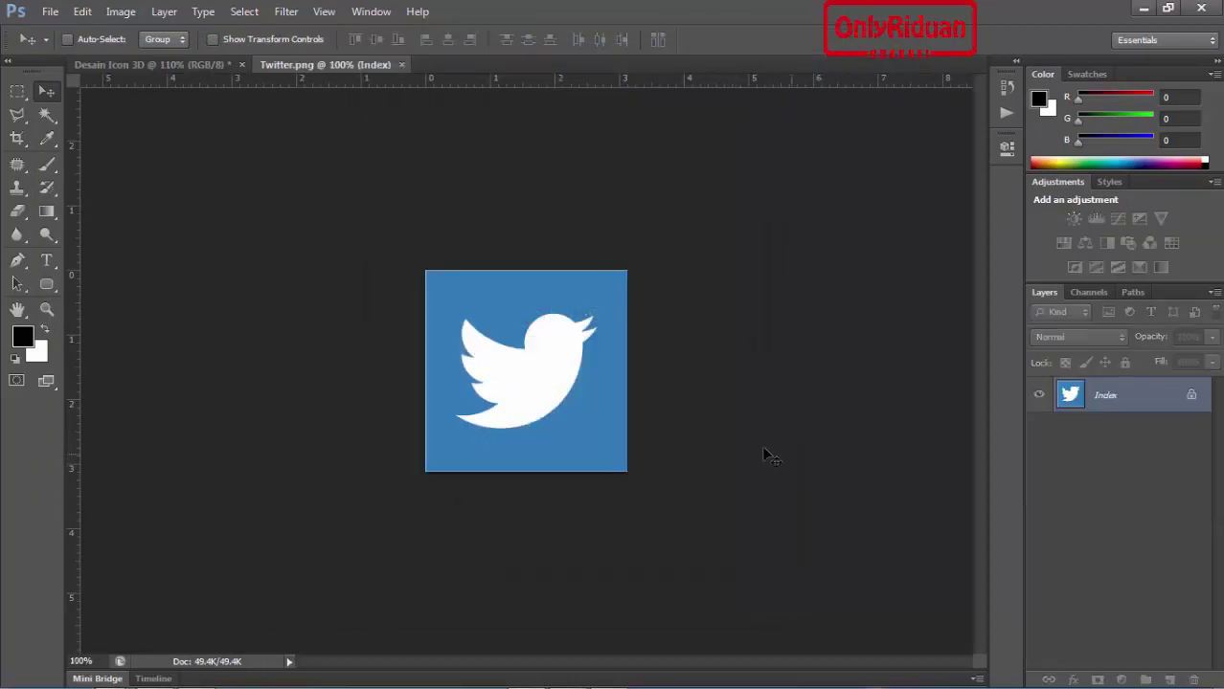
Magic Wand the white bird, contract the selection, copy it, and close Twitter.png.
{"action": "left_click", "coordinate": [53, 115]}
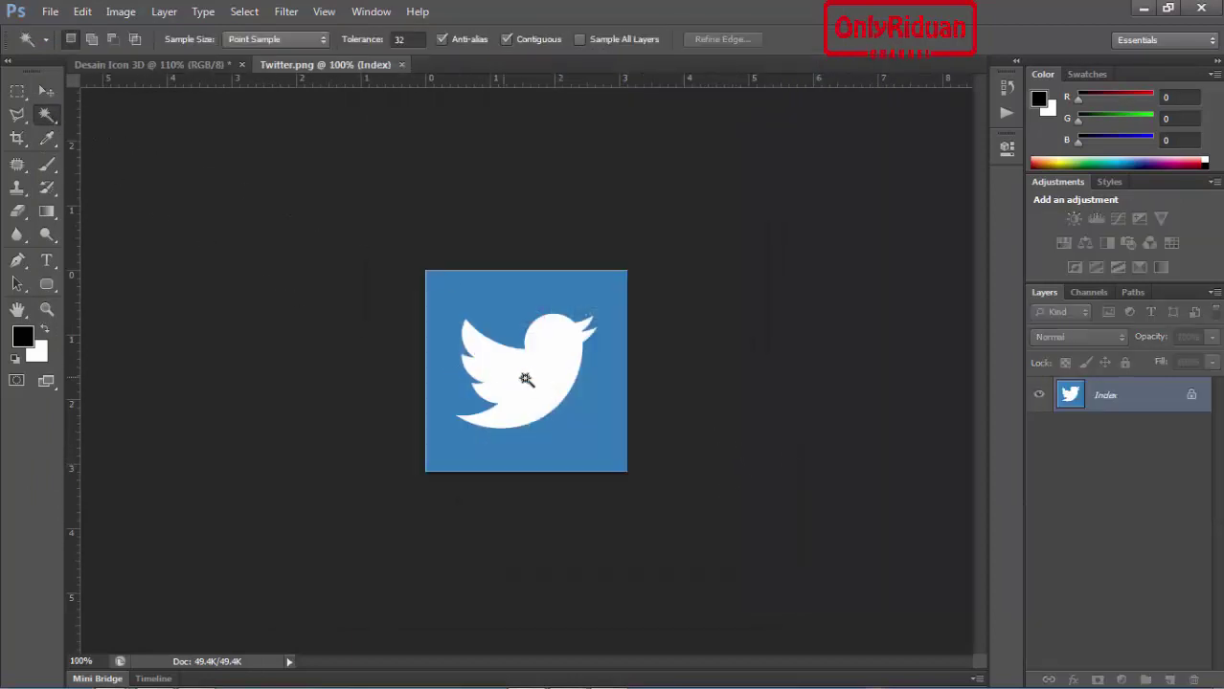
{"action": "left_click", "coordinate": [526, 379]}
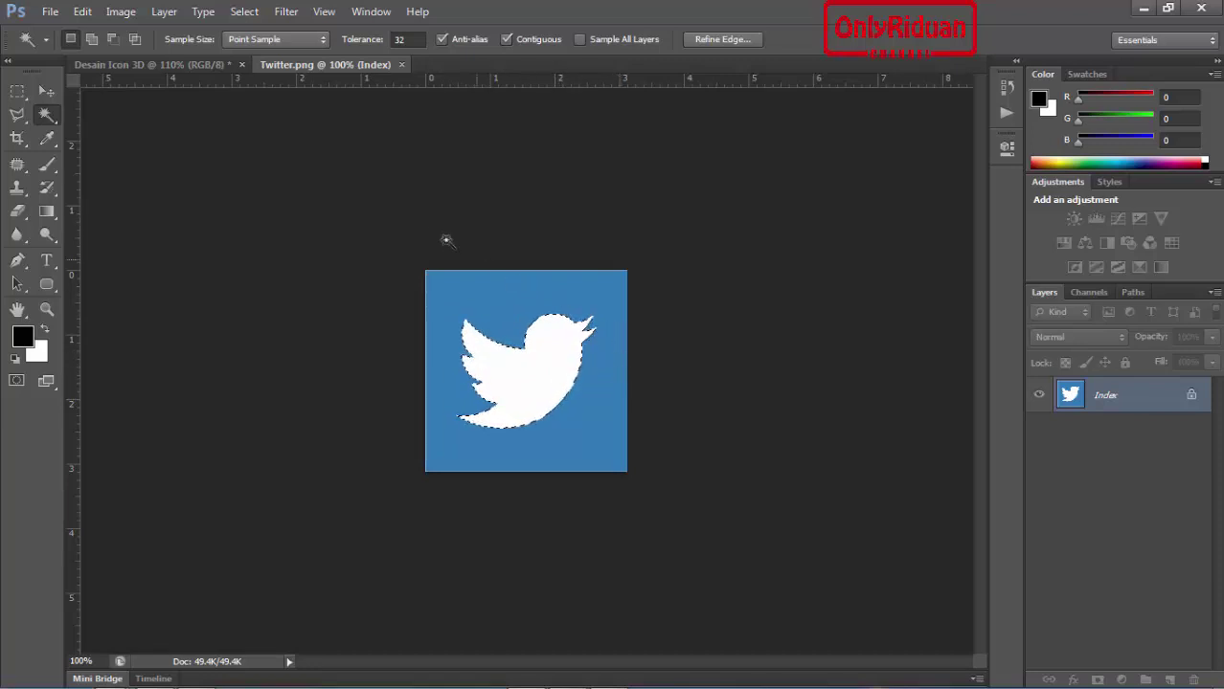
{"action": "left_click", "coordinate": [245, 11]}
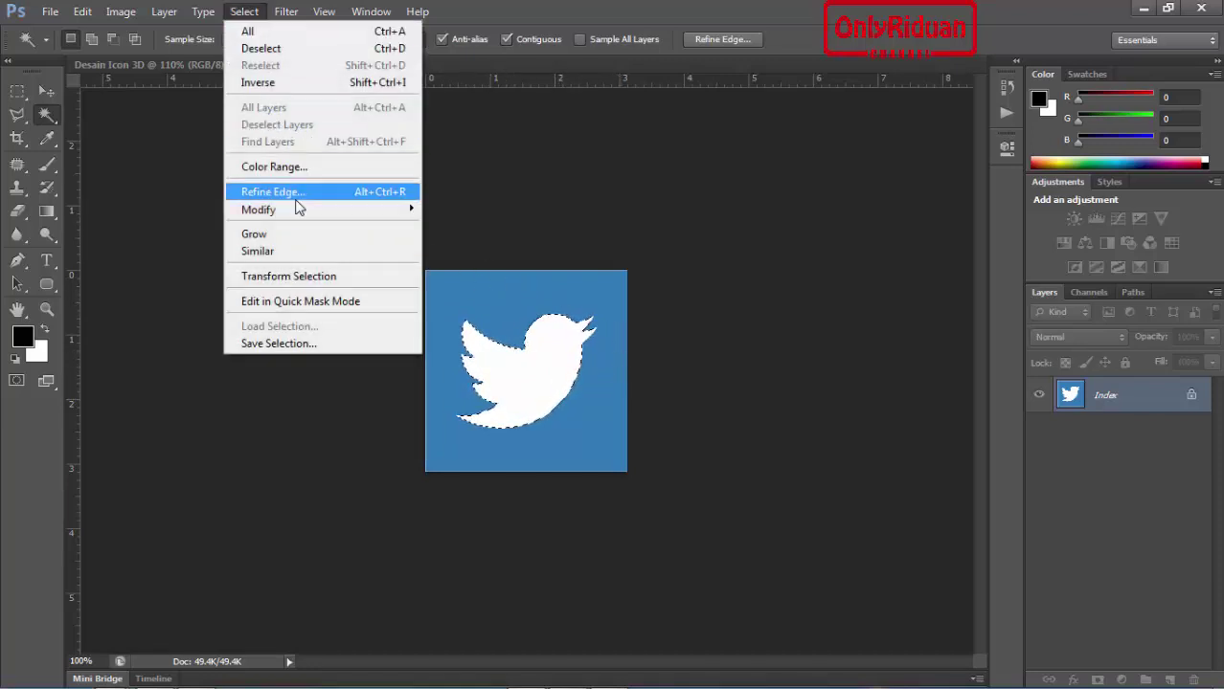
{"action": "mouse_move", "coordinate": [259, 209]}
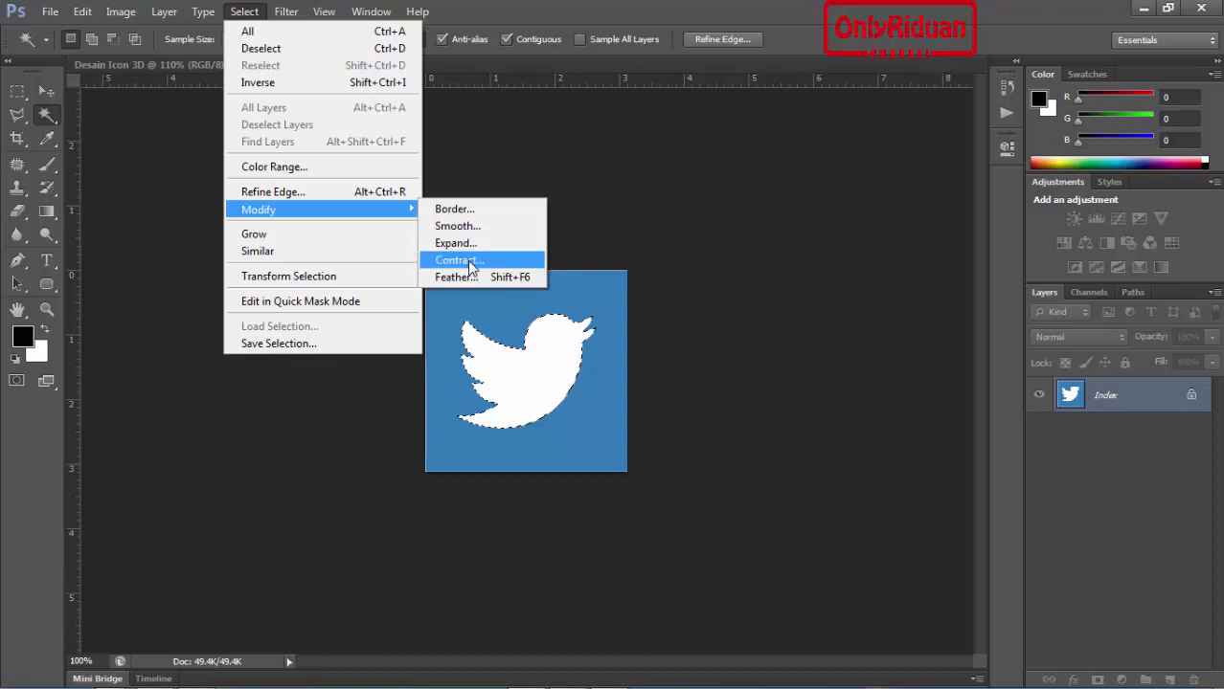
{"action": "left_click", "coordinate": [470, 260]}
{"action": "left_click", "coordinate": [705, 227]}
{"action": "key", "text": "ctrl+c"}
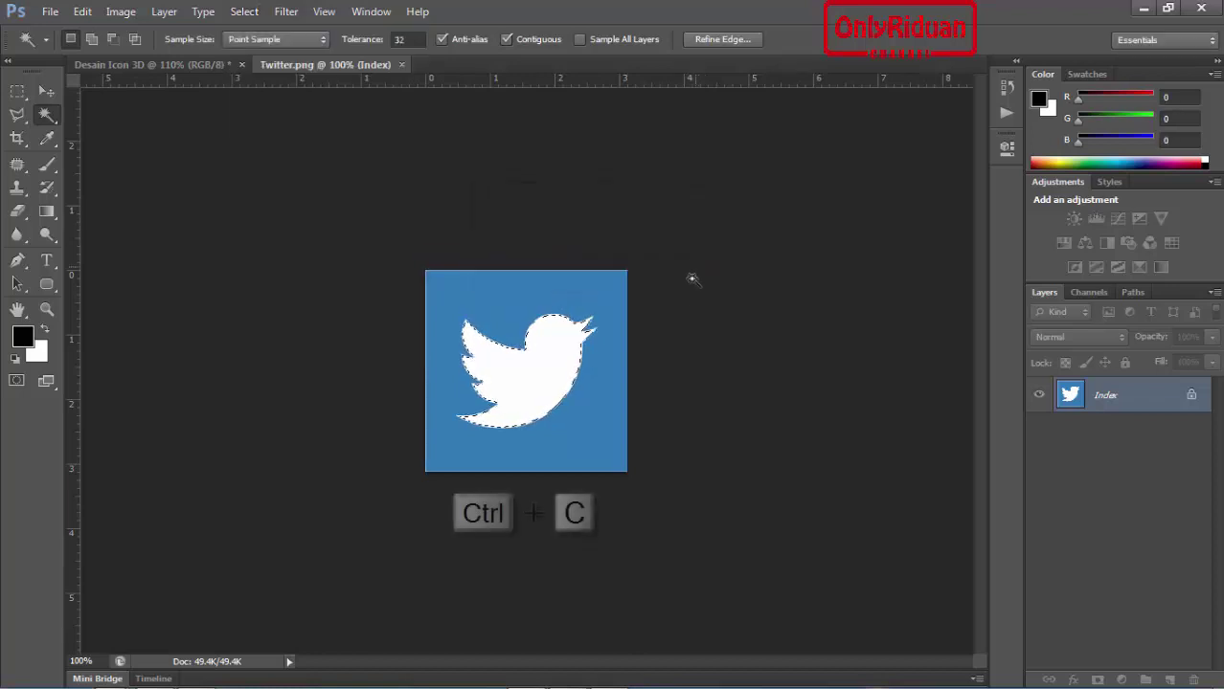
{"action": "left_click", "coordinate": [401, 64]}
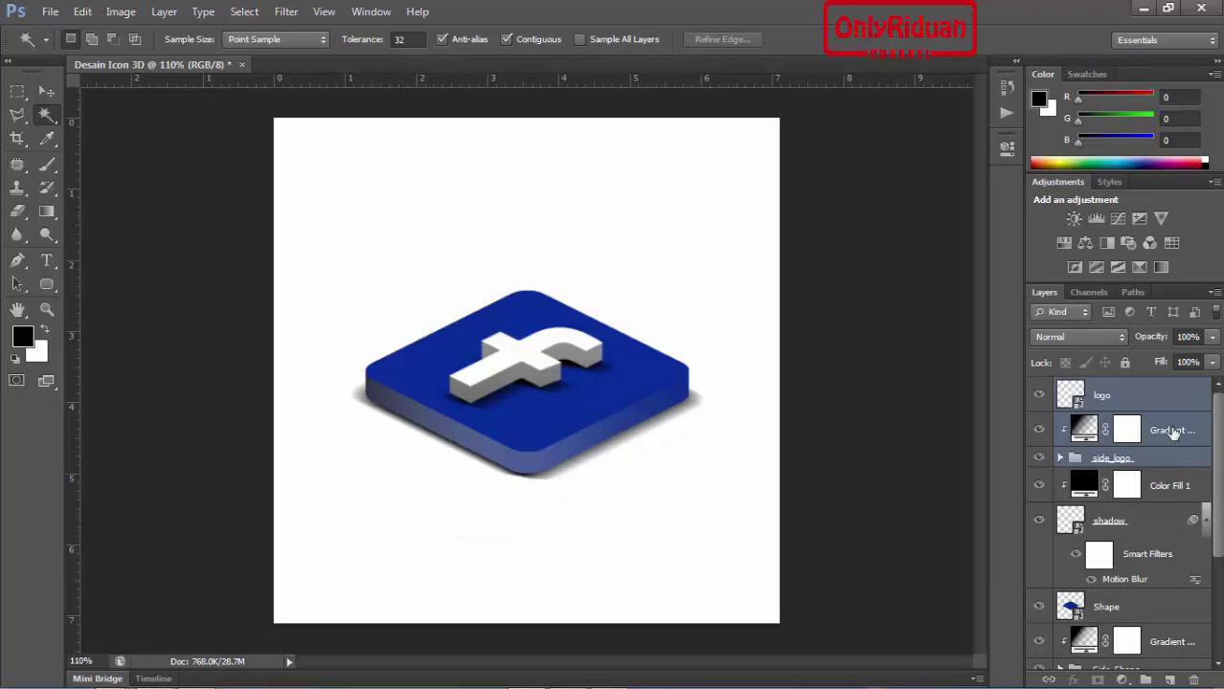
Inside the nested logo smart object, paste the Twitter bird and hide the old 'f' Layer 1.
{"action": "double_click", "coordinate": [1099, 396]}
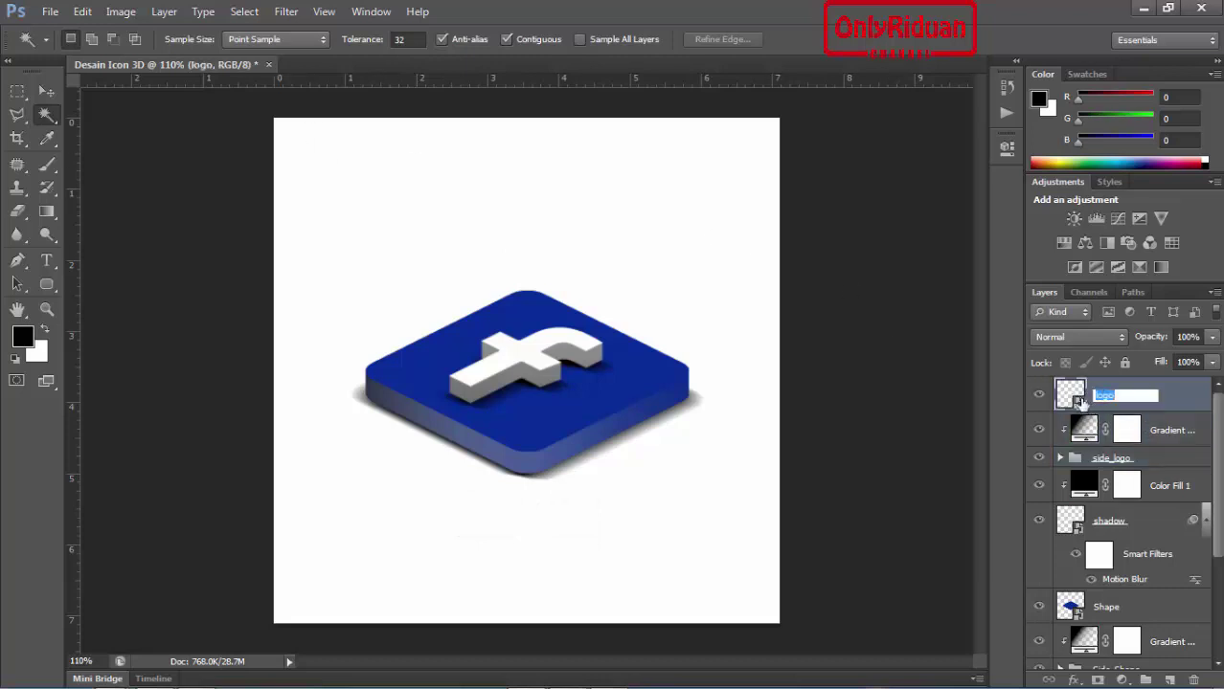
{"action": "double_click", "coordinate": [1080, 400]}
{"action": "left_click", "coordinate": [620, 292]}
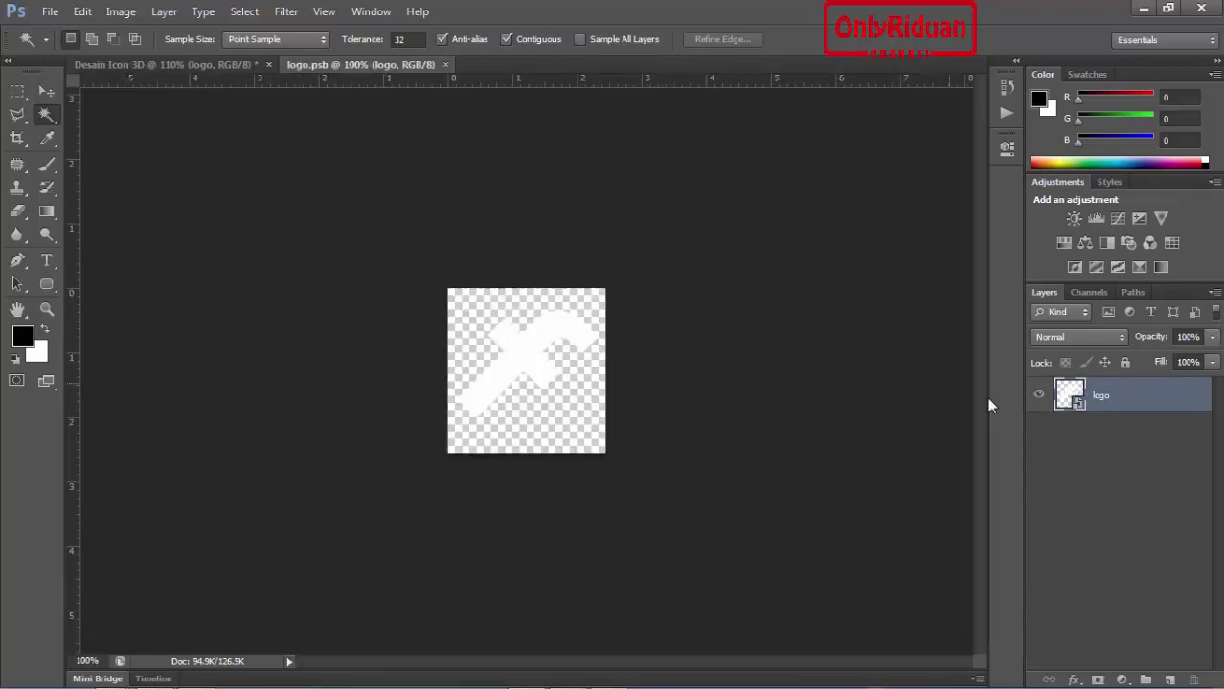
{"action": "double_click", "coordinate": [1078, 403]}
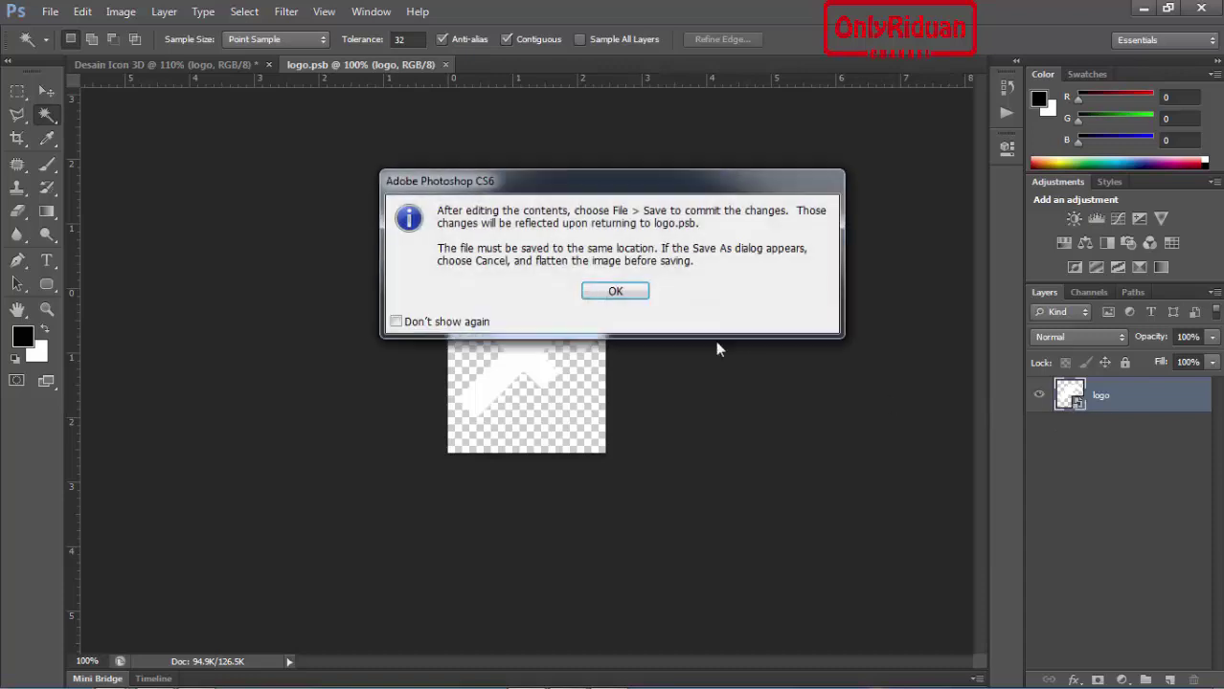
{"action": "left_click", "coordinate": [631, 292]}
{"action": "key", "text": "ctrl+v"}
{"action": "key", "text": "ctrl+v"}
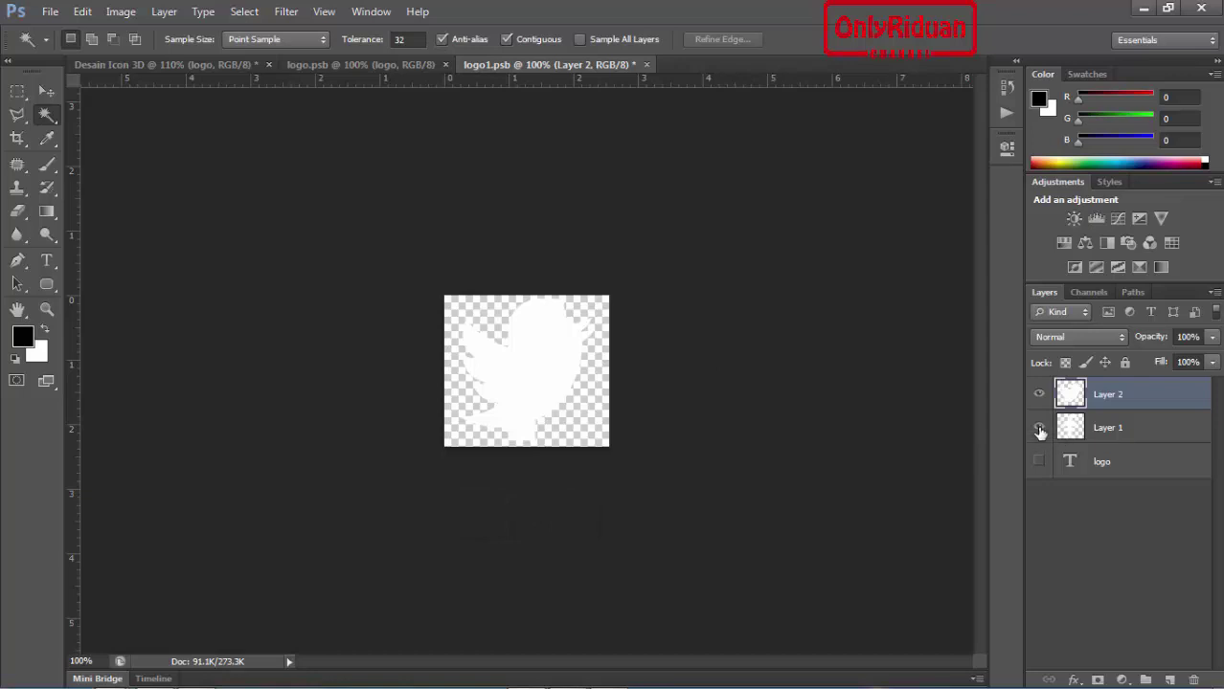
{"action": "left_click", "coordinate": [1039, 431]}
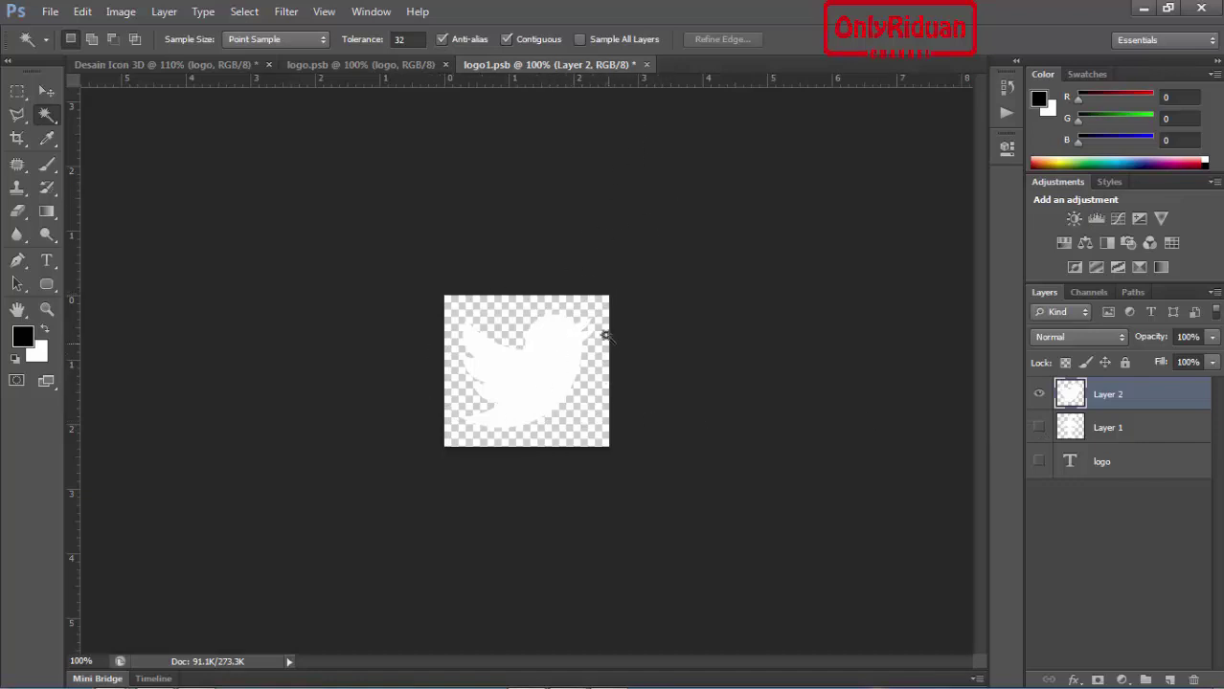
Save and close both nested logo .psb files.
{"action": "left_click", "coordinate": [647, 64]}
{"action": "left_click", "coordinate": [482, 255]}
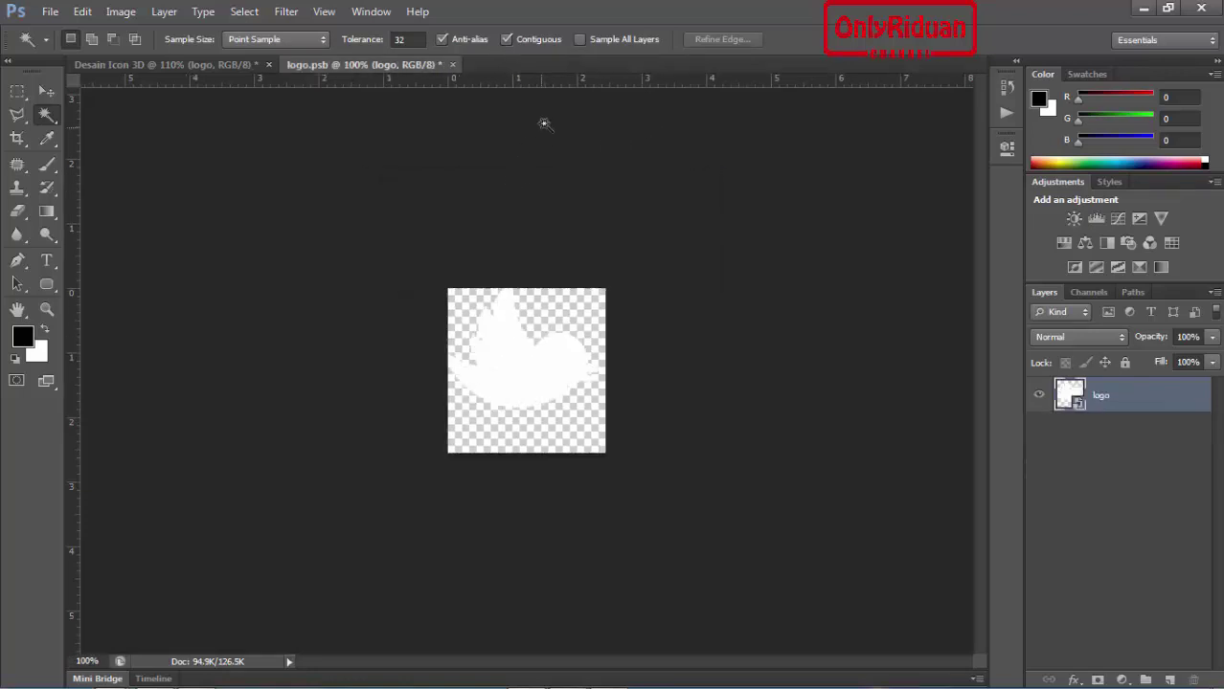
{"action": "left_click", "coordinate": [453, 64]}
{"action": "left_click", "coordinate": [482, 253]}
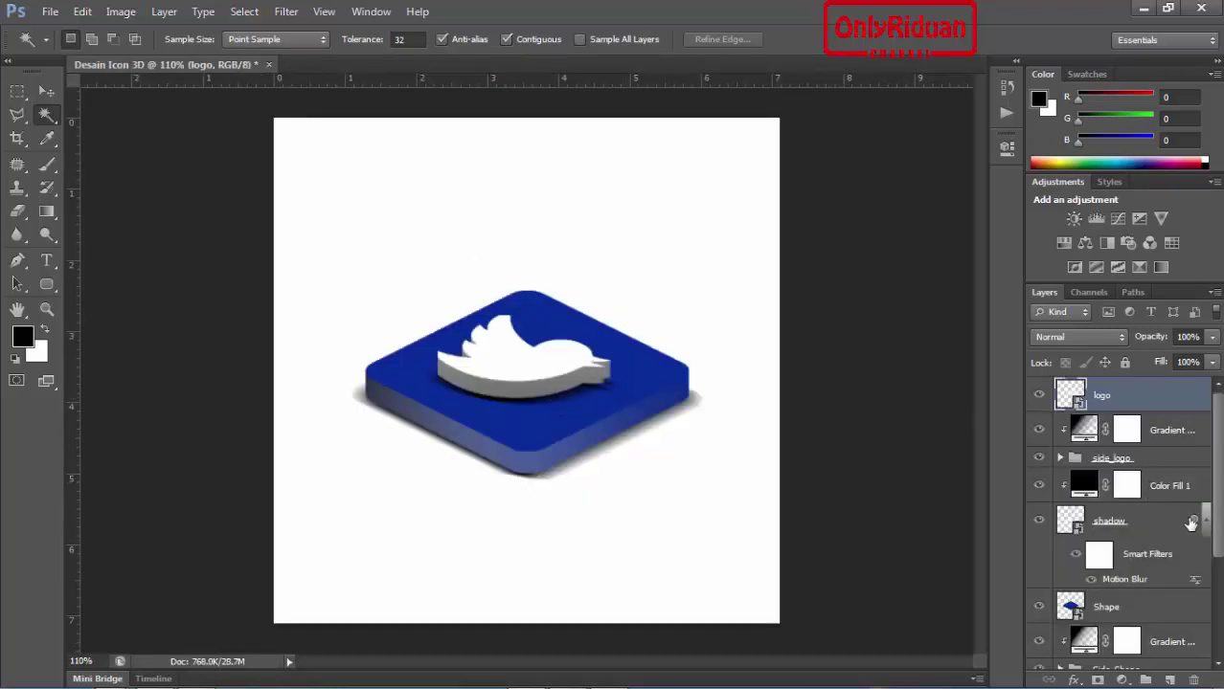
Change the Shape smart object's fill to crimson #98071f, then save and close it.
{"action": "scroll", "coordinate": [1120, 517], "scroll_direction": "down", "scroll_amount": 3}
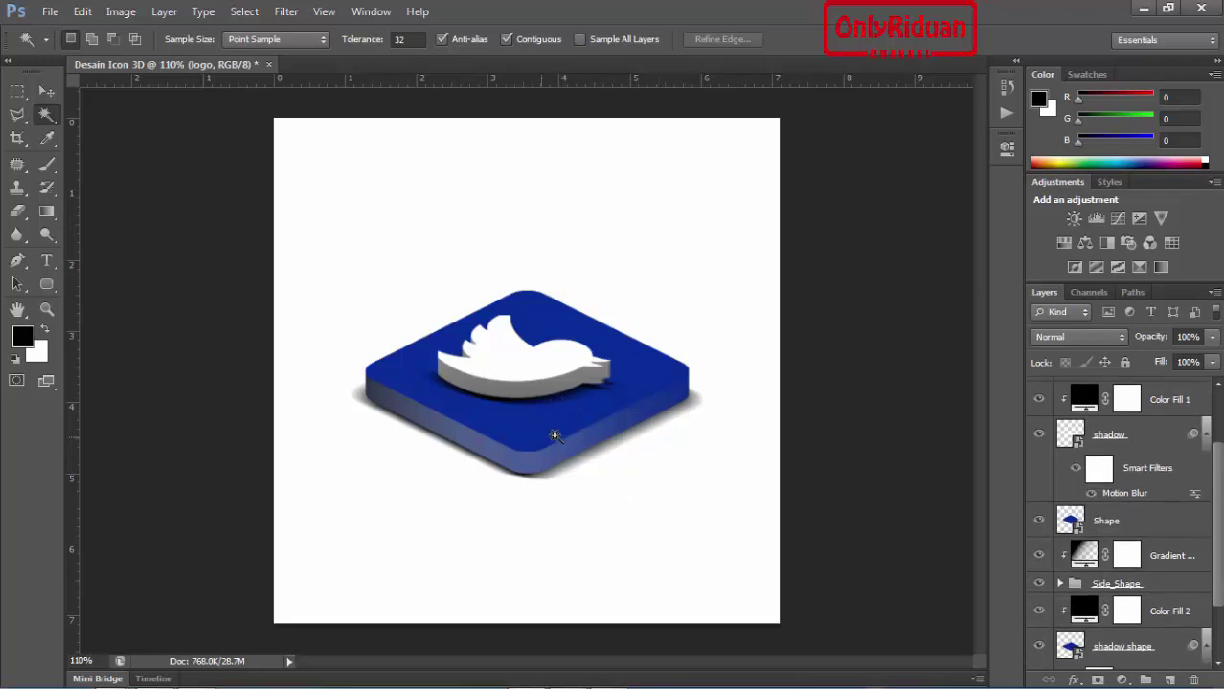
{"action": "double_click", "coordinate": [1070, 527]}
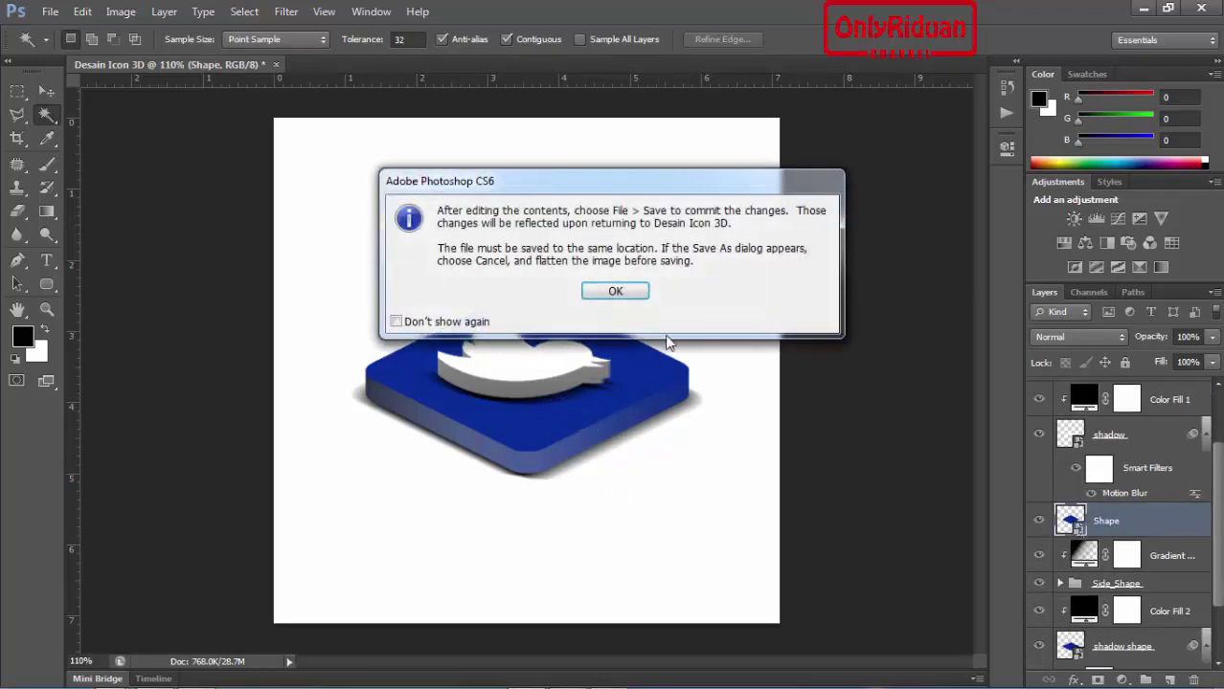
{"action": "left_click", "coordinate": [616, 292]}
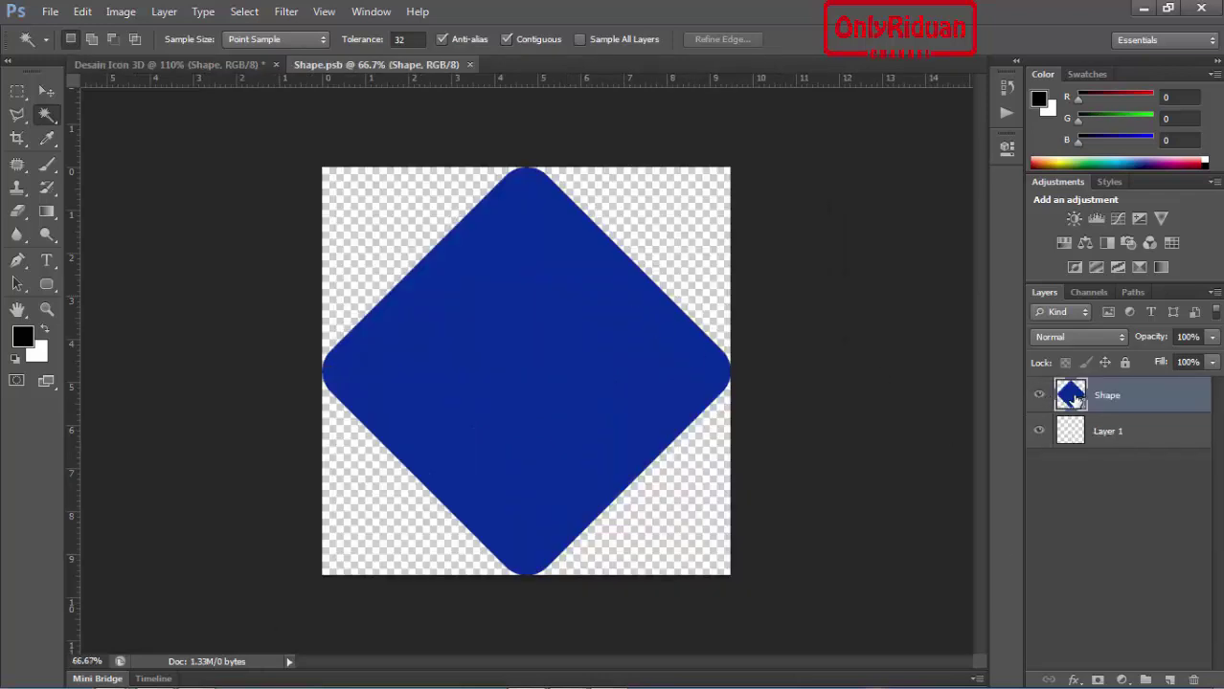
{"action": "double_click", "coordinate": [1063, 400]}
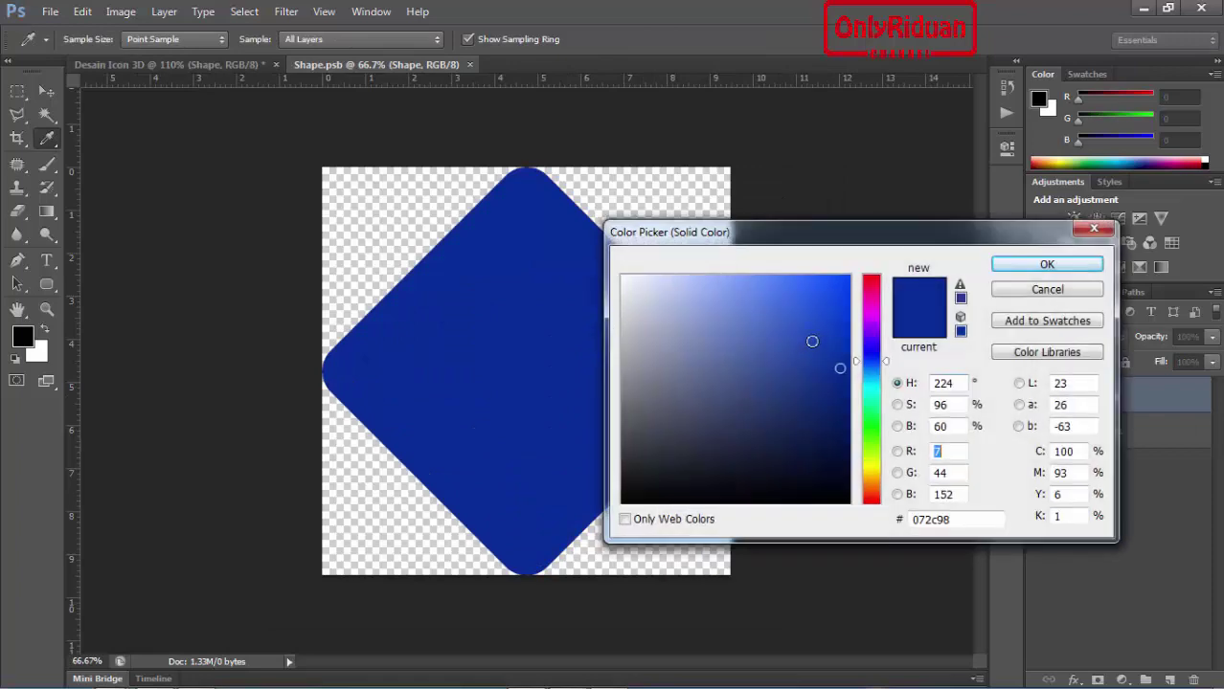
{"action": "left_click", "coordinate": [877, 282]}
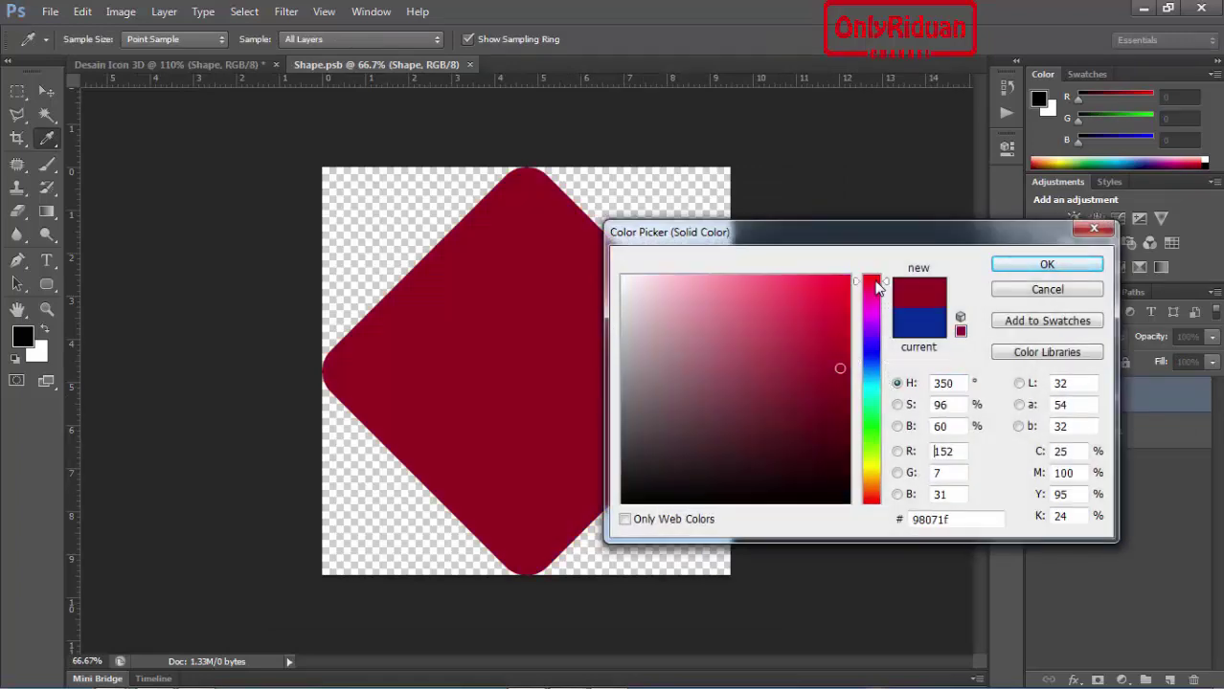
{"action": "left_click", "coordinate": [1047, 265]}
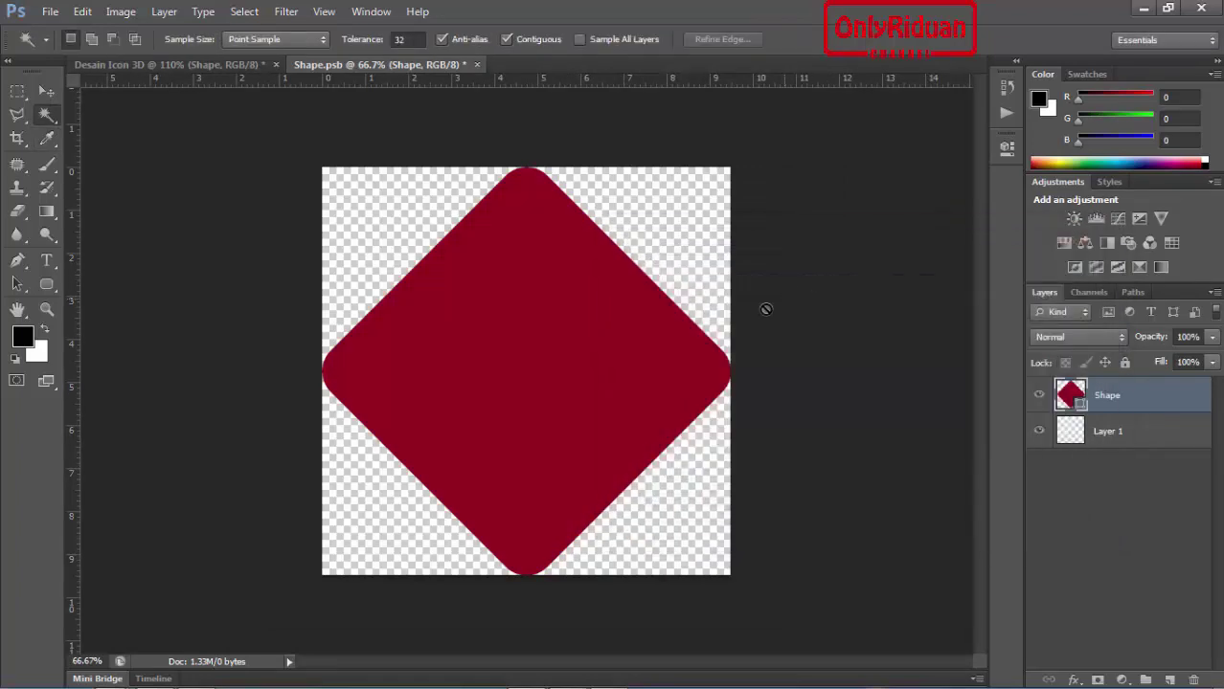
{"action": "left_click", "coordinate": [477, 64]}
{"action": "left_click", "coordinate": [470, 255]}
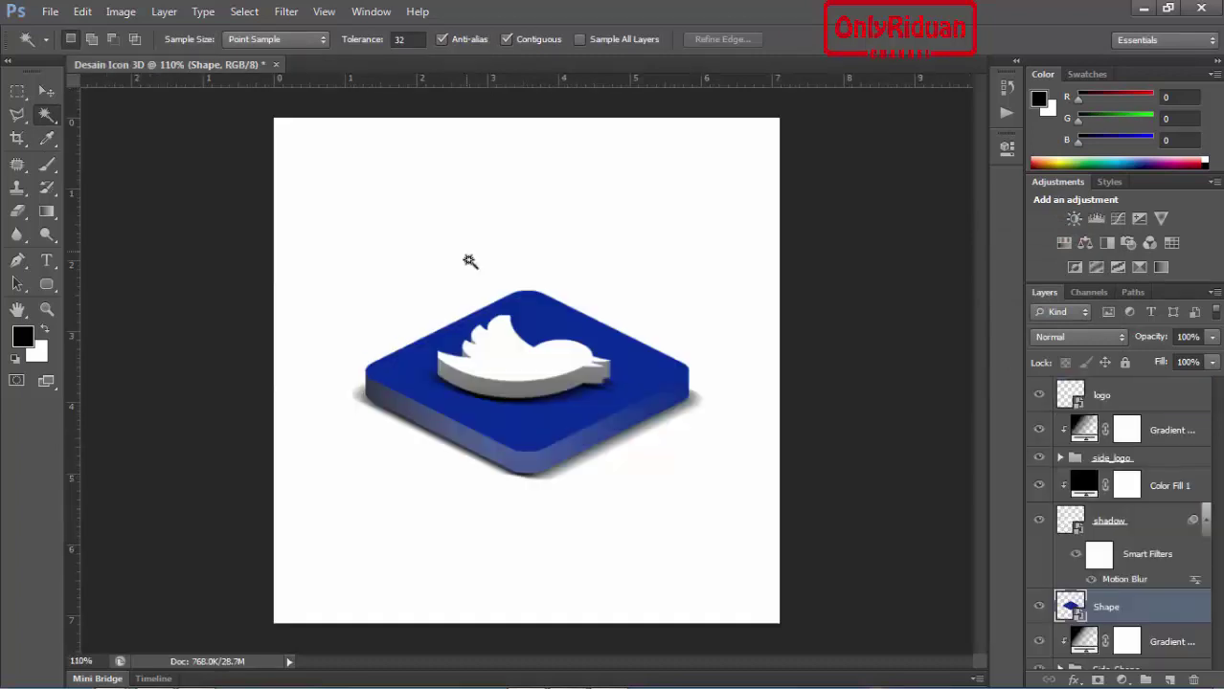